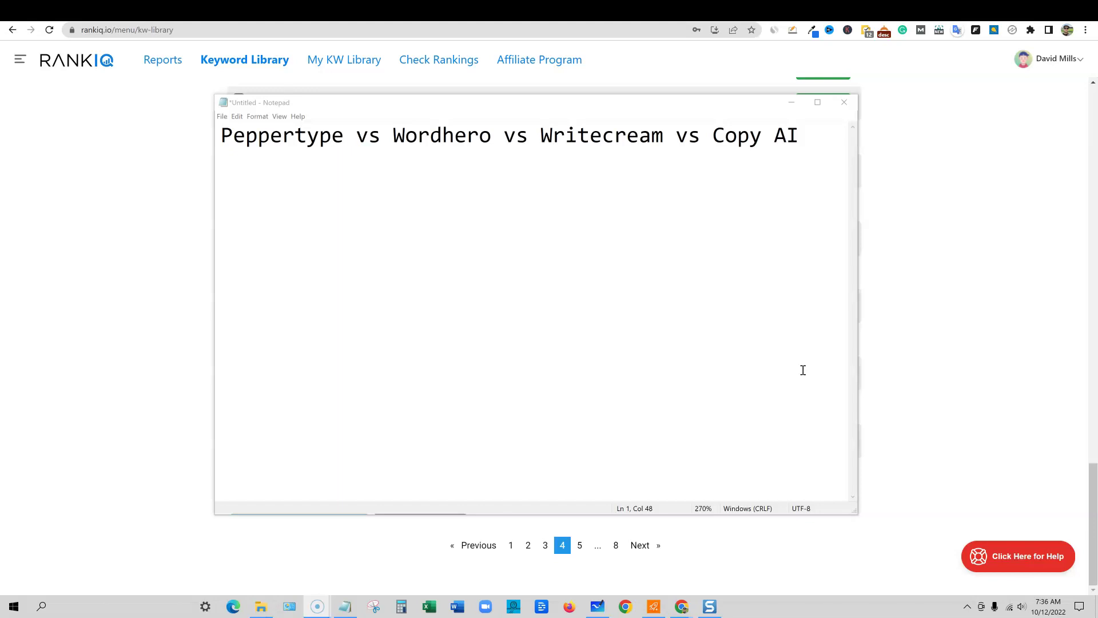
{"action": "left_click", "coordinate": [788, 365]}
{"action": "left_click_drag", "start_coordinate": [223, 136], "coordinate": [344, 137]}
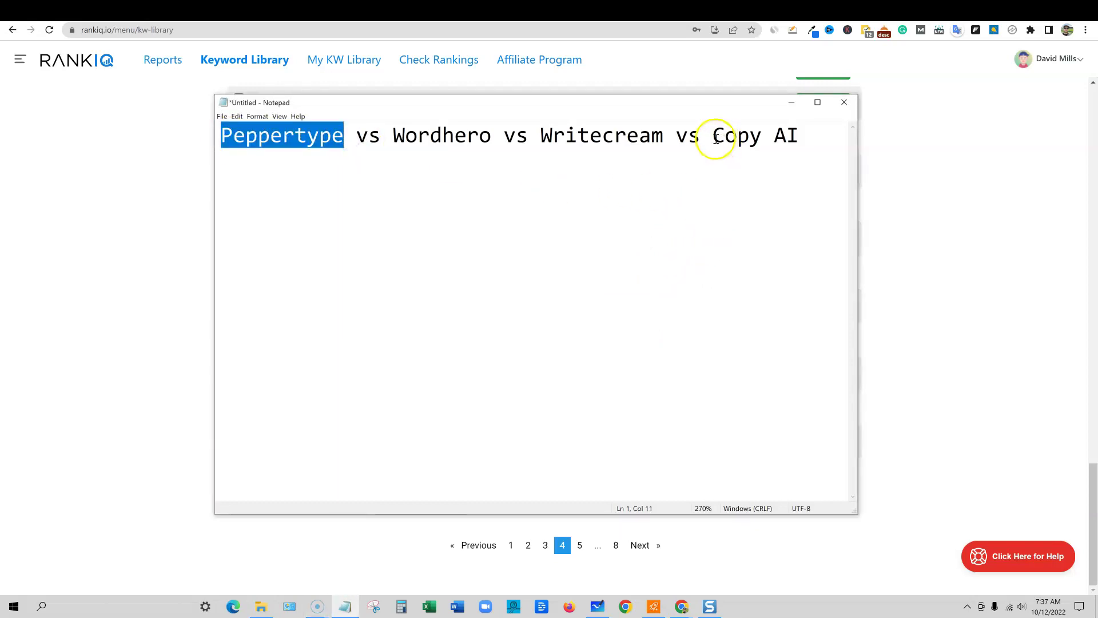
{"action": "left_click_drag", "start_coordinate": [715, 136], "coordinate": [802, 134]}
{"action": "left_click", "coordinate": [804, 134]}
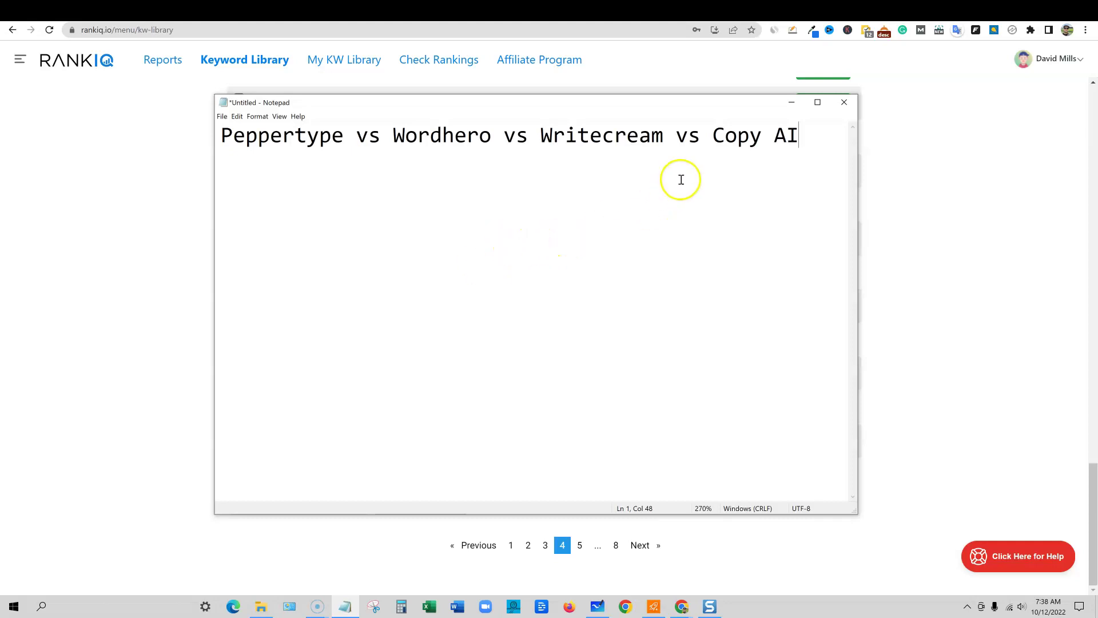
{"action": "left_click", "coordinate": [614, 138]}
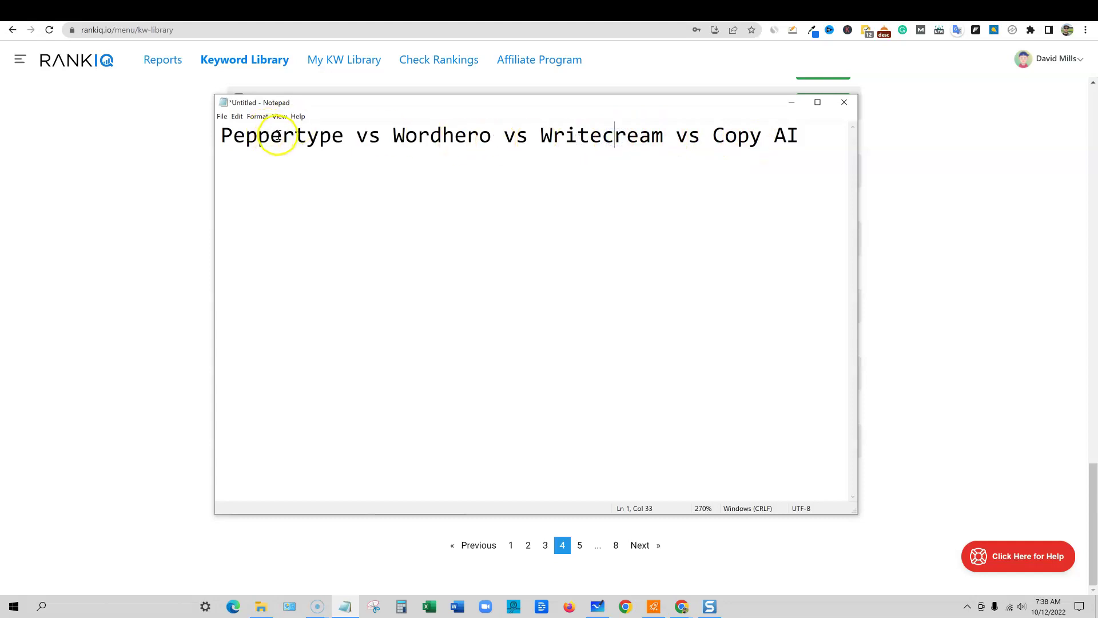
{"action": "left_click", "coordinate": [482, 140]}
Switch to the RankIQ Keyword Library and select the keyword "how to attach wood to concrete without drilling".
{"action": "left_click", "coordinate": [949, 201]}
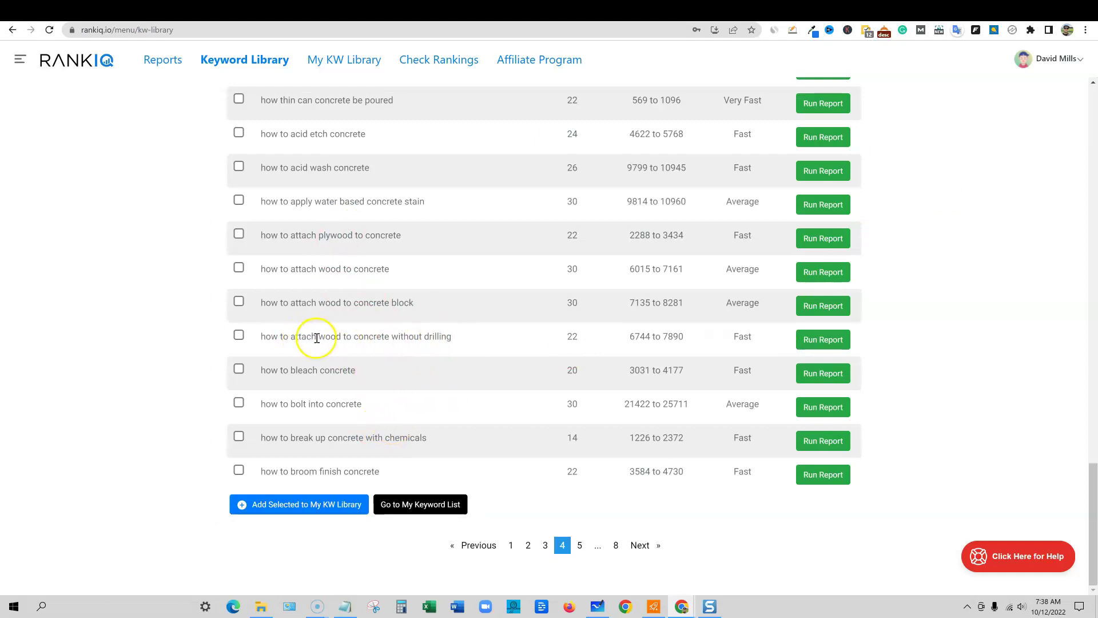
{"action": "left_click", "coordinate": [452, 336]}
{"action": "left_click_drag", "start_coordinate": [452, 336], "coordinate": [261, 336]}
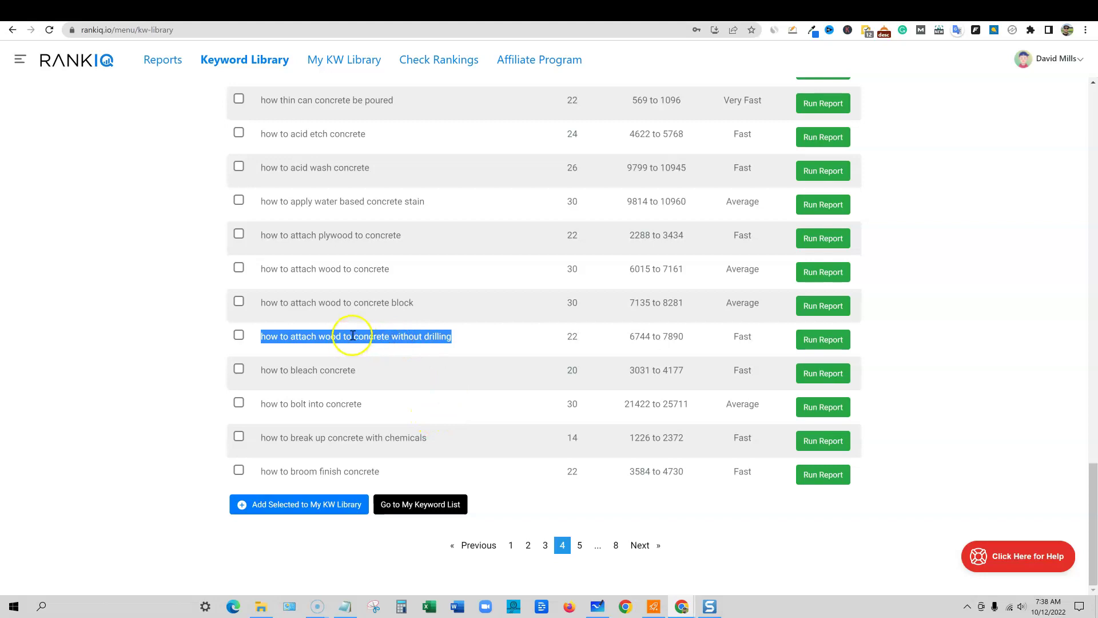
{"action": "left_click", "coordinate": [325, 336]}
{"action": "left_click_drag", "start_coordinate": [451, 337], "coordinate": [261, 337]}
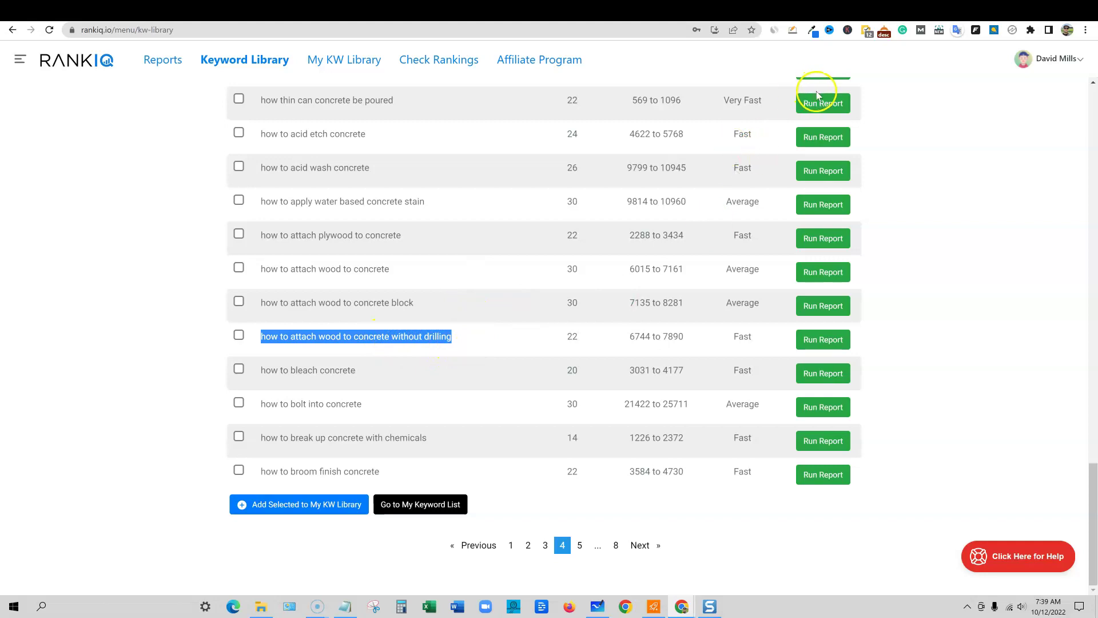
Switch to Peppertype.ai and review the four blog outlines generated for attaching wood to concrete.
{"action": "left_click", "coordinate": [924, 10]}
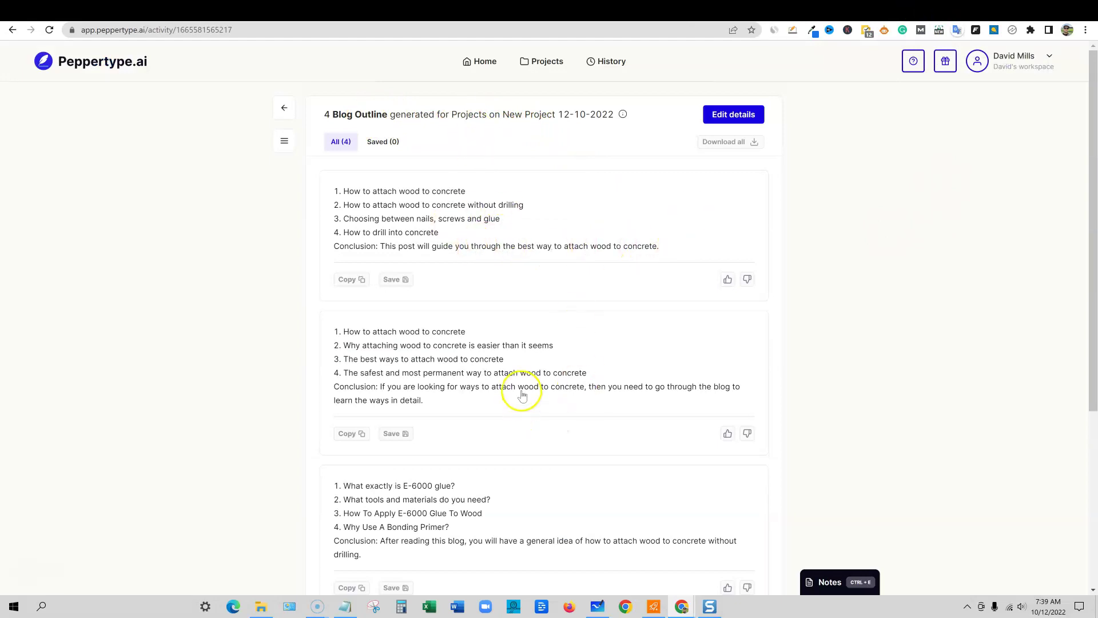
{"action": "scroll", "coordinate": [522, 395], "scroll_direction": "down", "scroll_amount": 1}
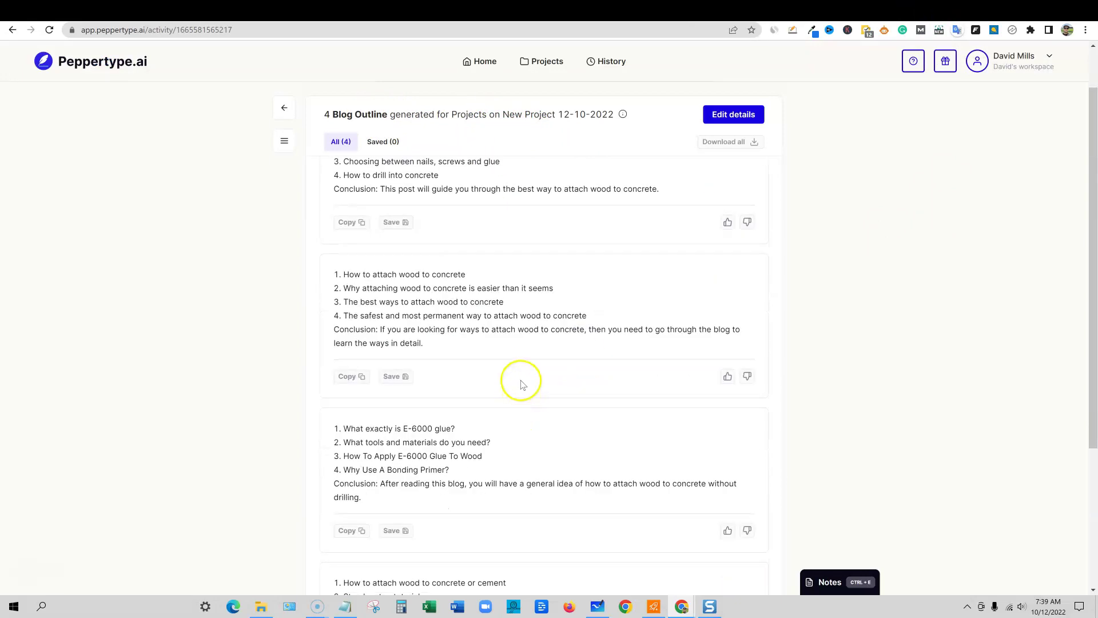
{"action": "scroll", "coordinate": [517, 377], "scroll_direction": "up", "scroll_amount": 1}
{"action": "scroll", "coordinate": [432, 516], "scroll_direction": "down", "scroll_amount": 1}
{"action": "scroll", "coordinate": [447, 466], "scroll_direction": "down", "scroll_amount": 2}
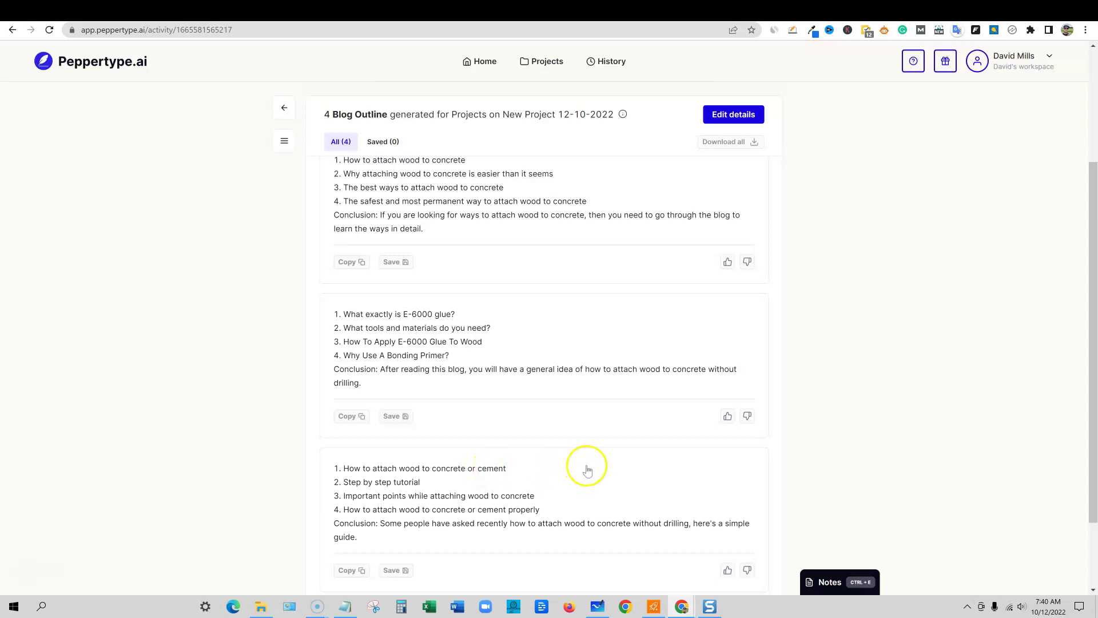
{"action": "scroll", "coordinate": [513, 380], "scroll_direction": "up", "scroll_amount": 3}
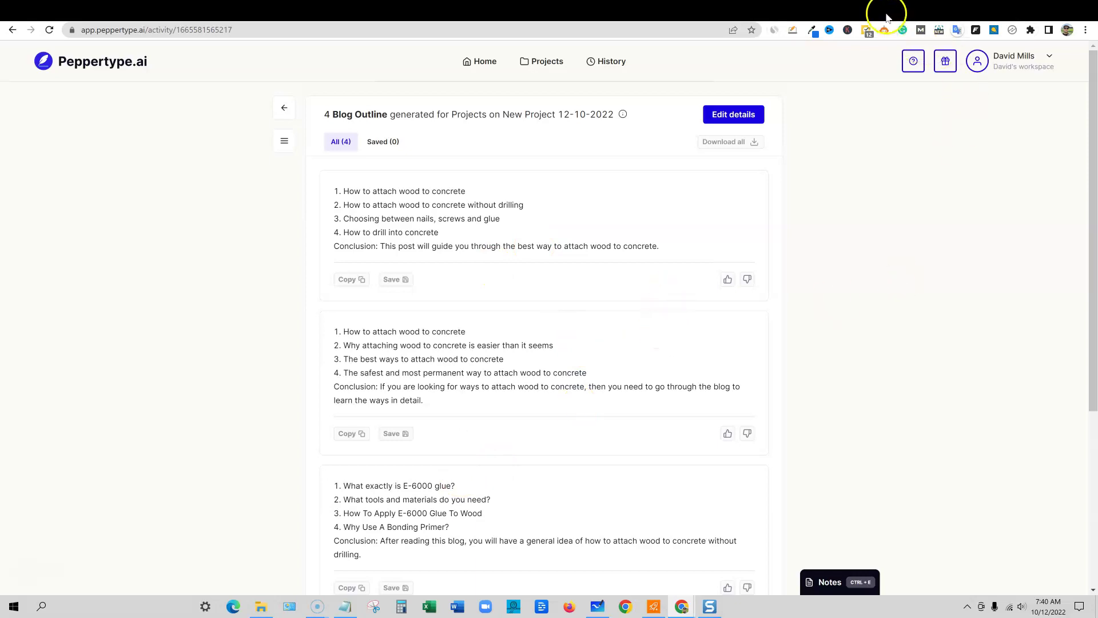
Switch to Copy.ai and examine the sections of the first two generated blog outlines.
{"action": "left_click", "coordinate": [886, 16]}
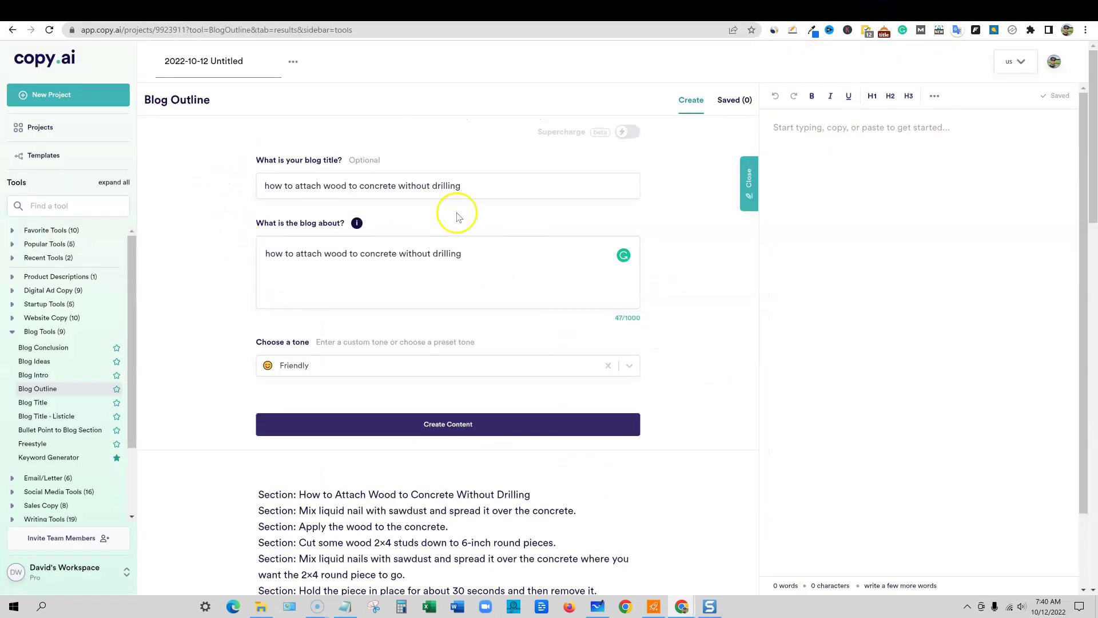
{"action": "scroll", "coordinate": [572, 317], "scroll_direction": "down", "scroll_amount": 3}
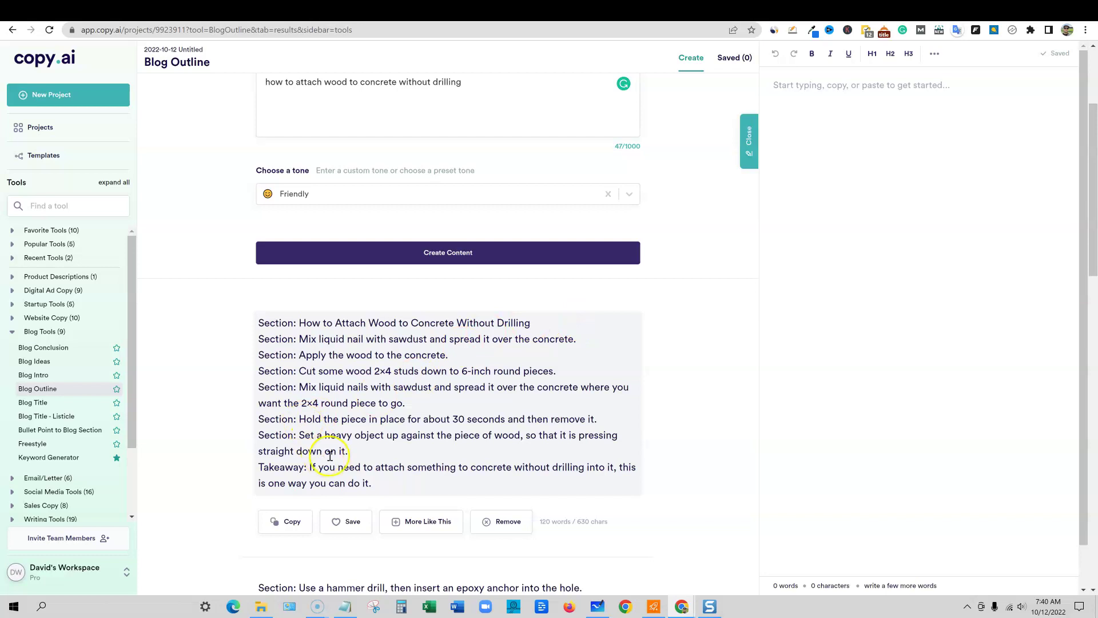
{"action": "left_click_drag", "start_coordinate": [379, 484], "coordinate": [249, 326]}
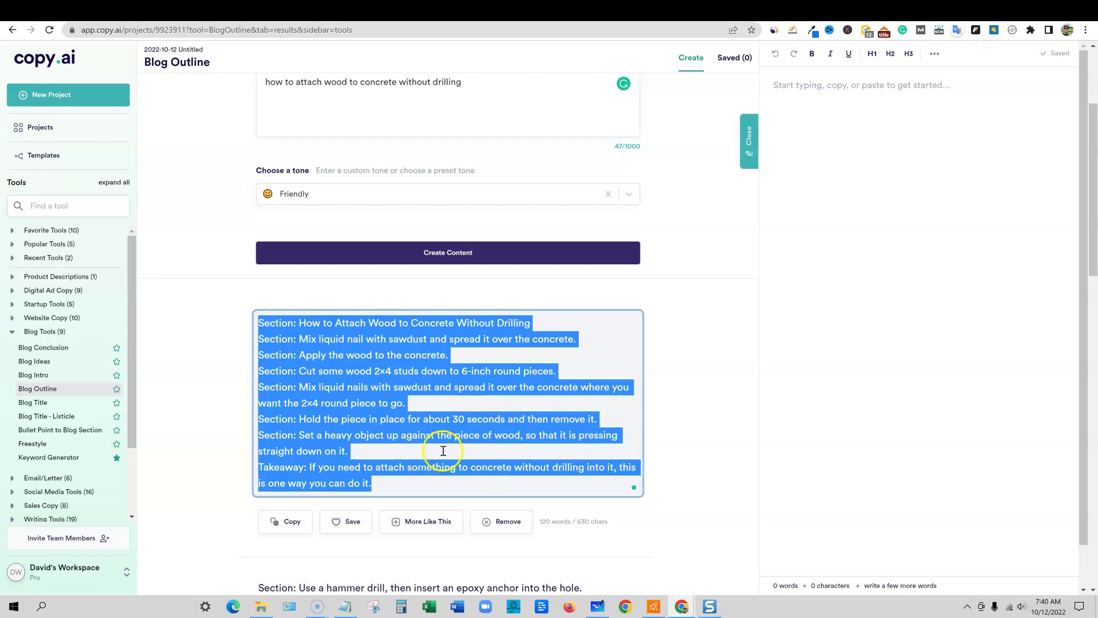
{"action": "scroll", "coordinate": [443, 451], "scroll_direction": "down", "scroll_amount": 4}
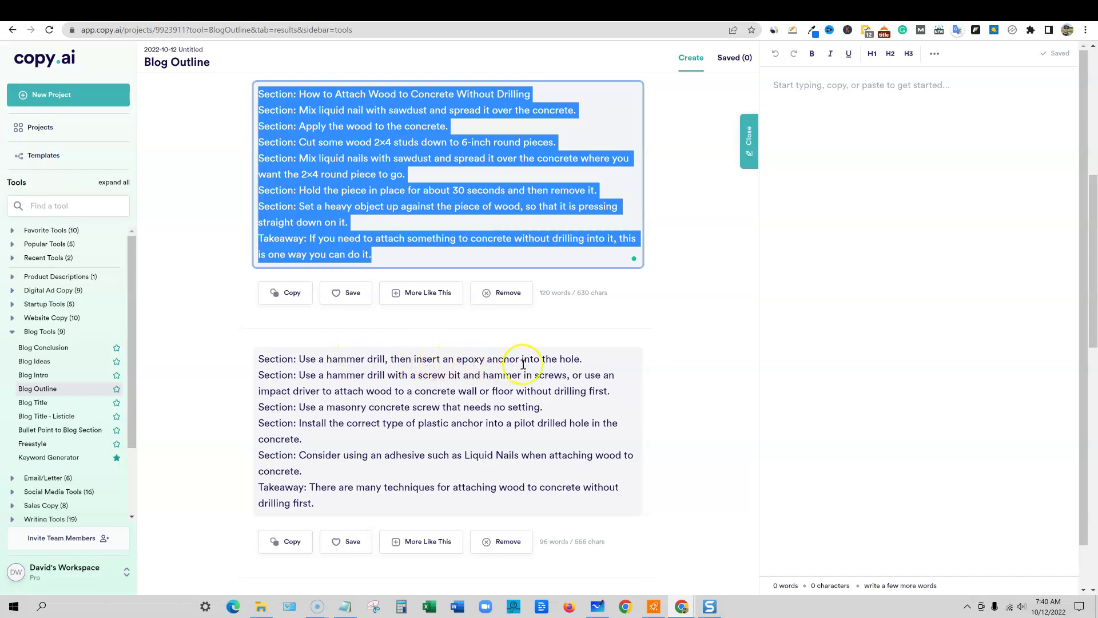
{"action": "left_click_drag", "start_coordinate": [301, 359], "coordinate": [331, 360]}
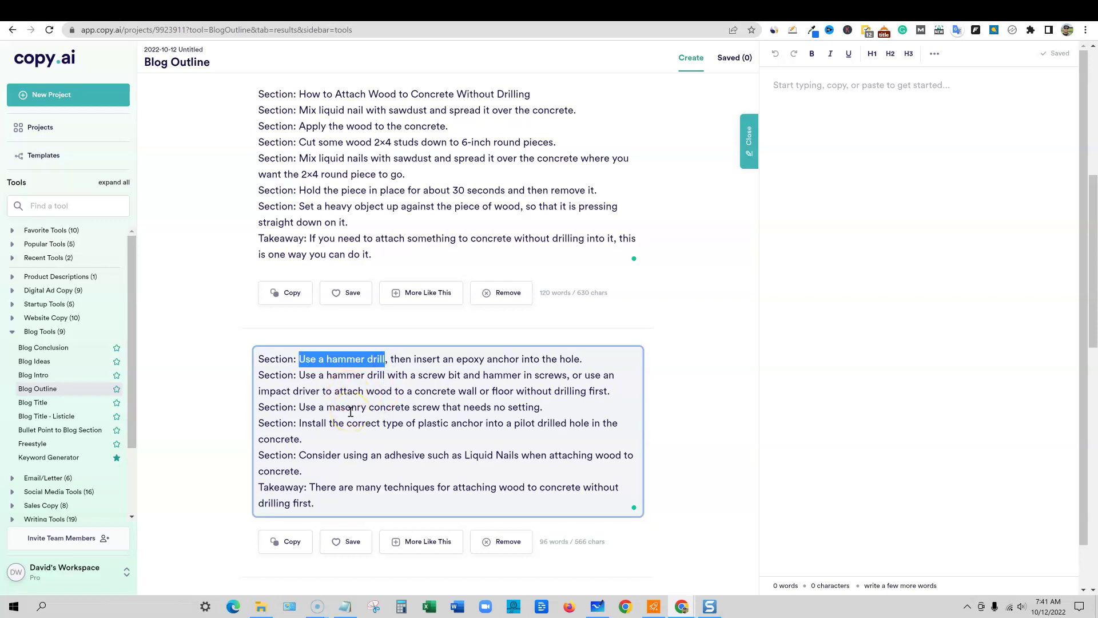
Examine the fastener, epoxy and adhesive sections of the third Copy.ai outline.
{"action": "scroll", "coordinate": [350, 423], "scroll_direction": "down", "scroll_amount": 4}
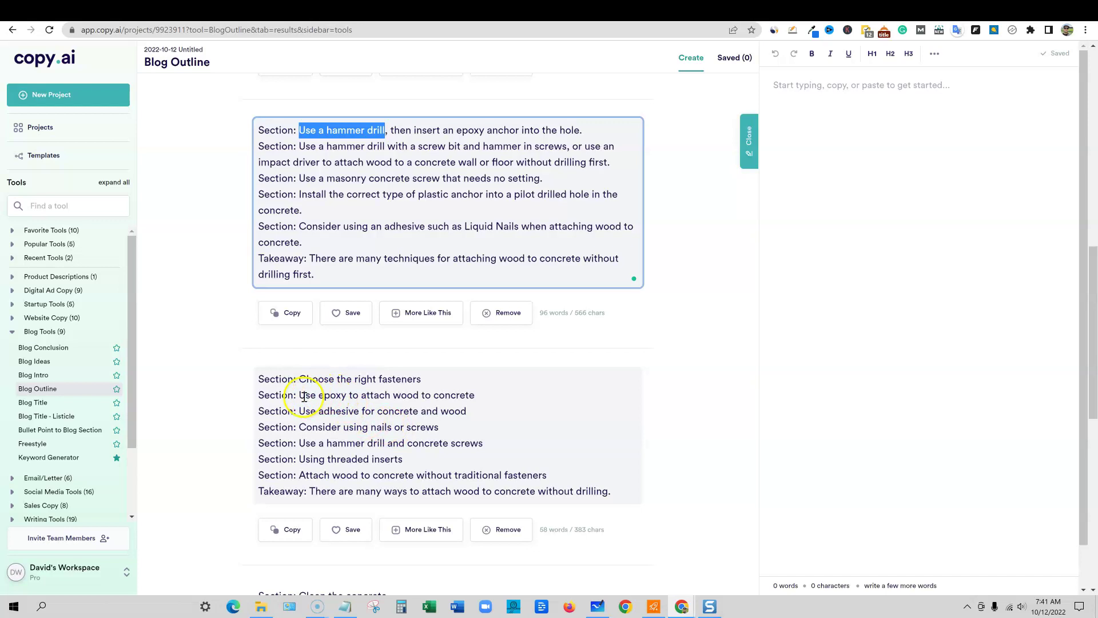
{"action": "left_click_drag", "start_coordinate": [302, 395], "coordinate": [474, 396]}
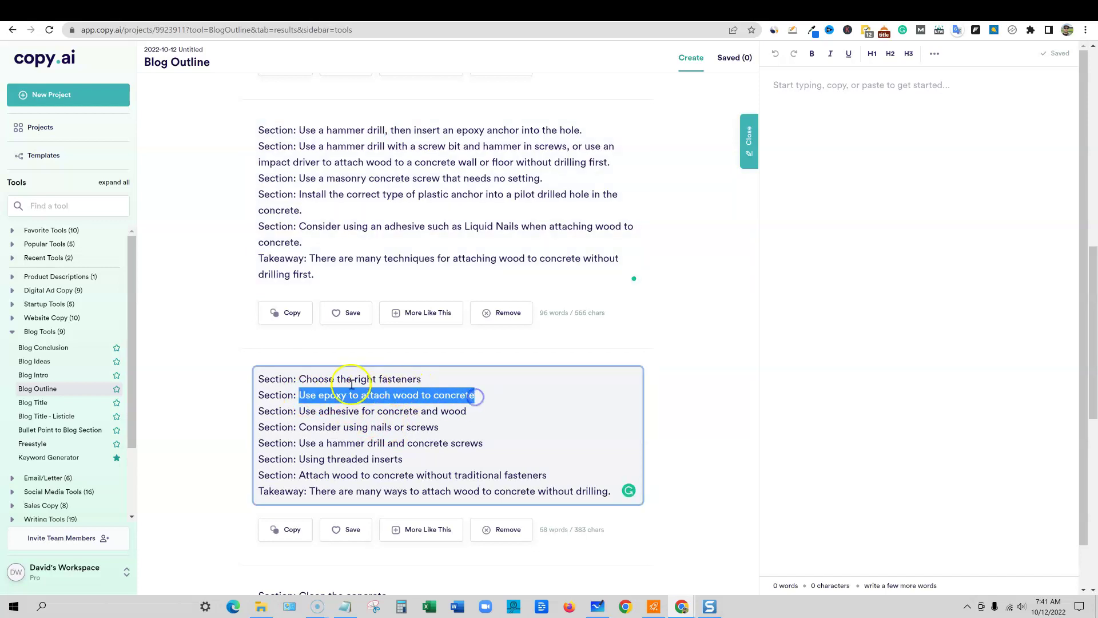
{"action": "left_click_drag", "start_coordinate": [318, 380], "coordinate": [440, 380]}
{"action": "left_click_drag", "start_coordinate": [300, 411], "coordinate": [463, 412]}
{"action": "left_click", "coordinate": [330, 397]}
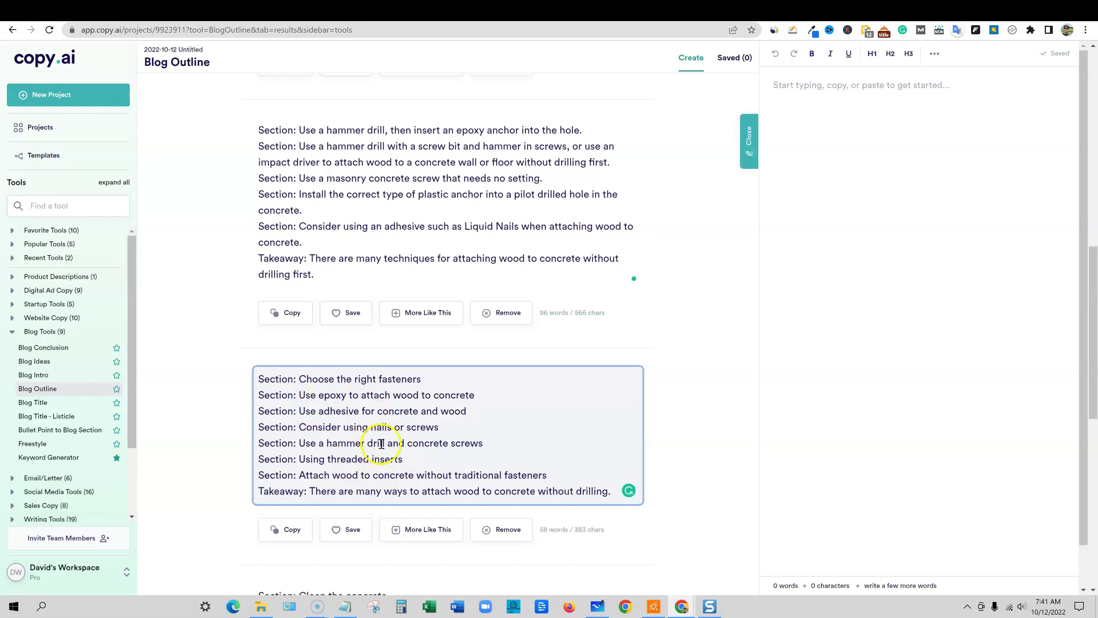
Look up "hammer drill" from the third outline on Google, and return to the Copy.ai outlines.
{"action": "left_click_drag", "start_coordinate": [328, 443], "coordinate": [961, 15]}
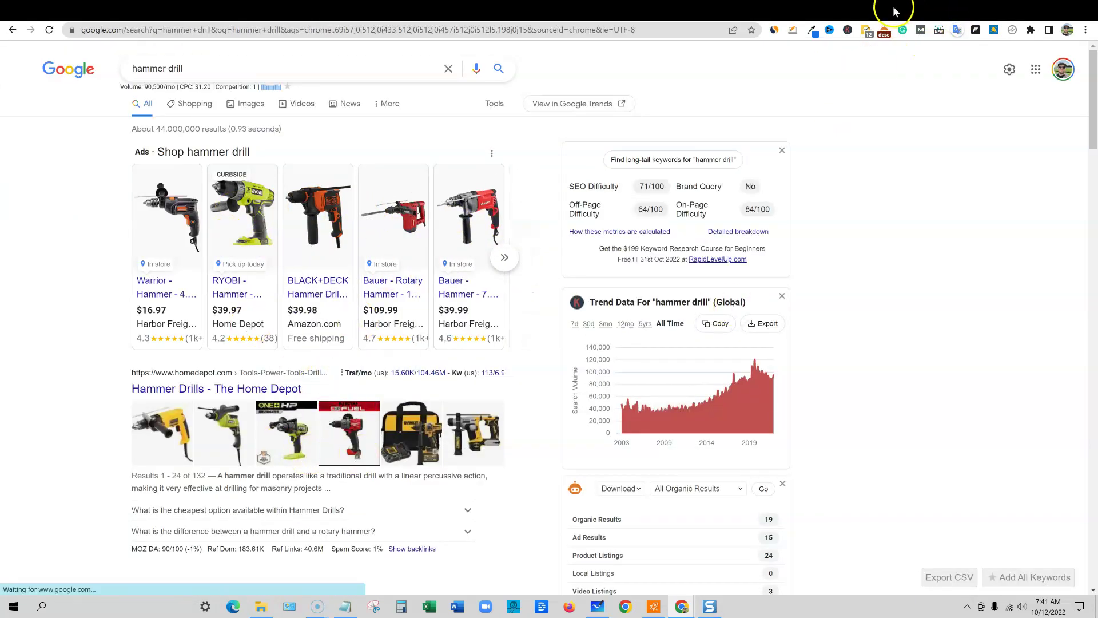
{"action": "left_click", "coordinate": [889, 7]}
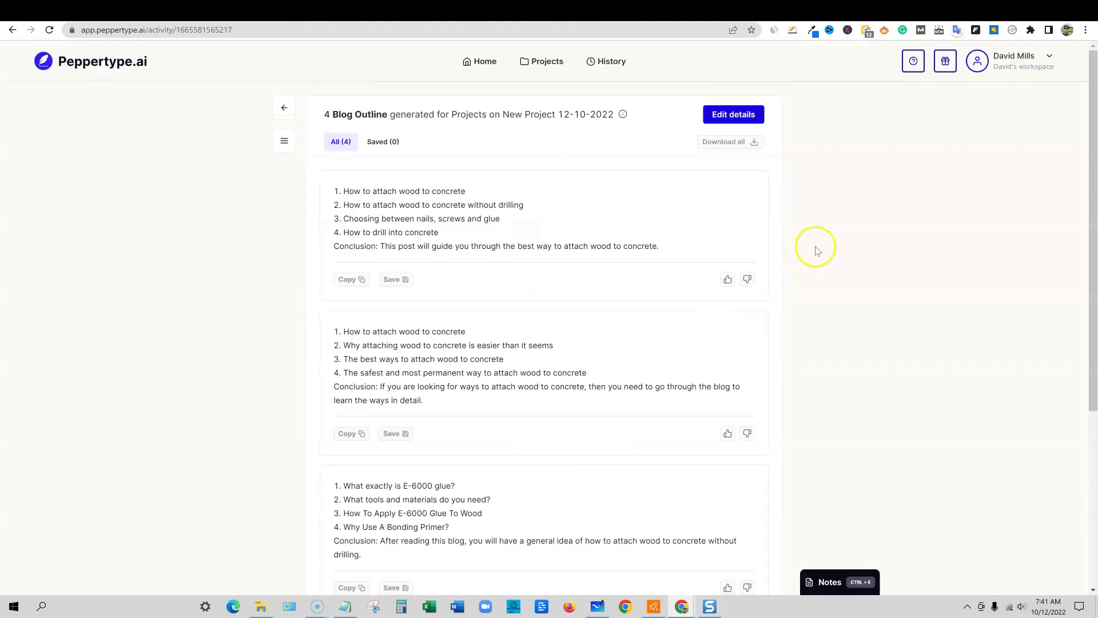
{"action": "left_click", "coordinate": [853, 8]}
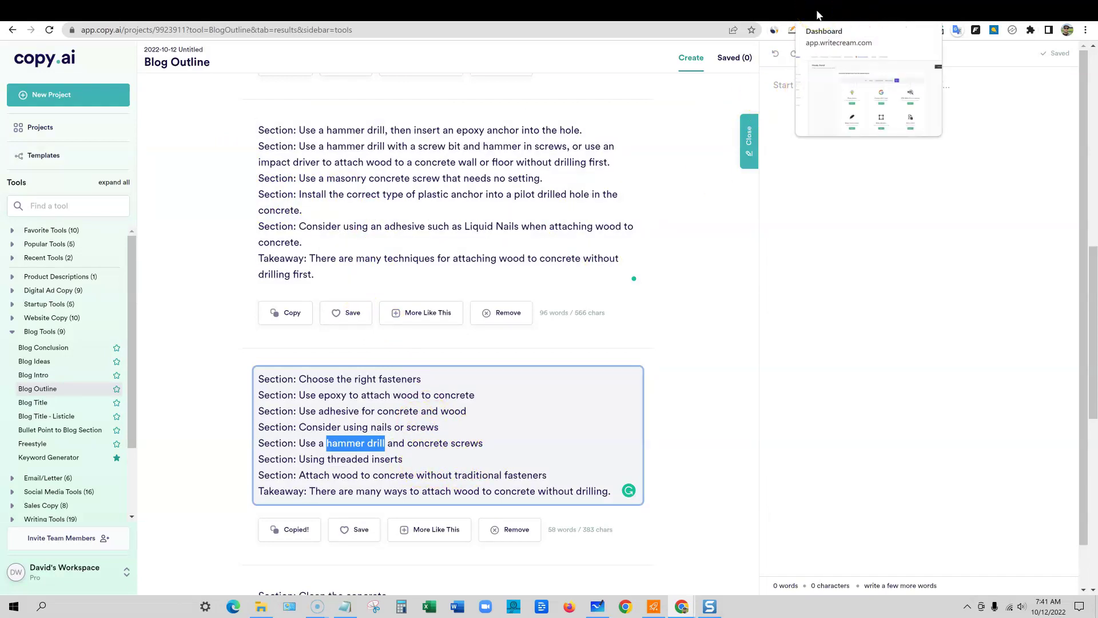
Copy the keyword "how to attach wood to concrete without drilling" from the RankIQ Keyword Library.
{"action": "left_click", "coordinate": [742, 8]}
{"action": "right_click", "coordinate": [417, 337]}
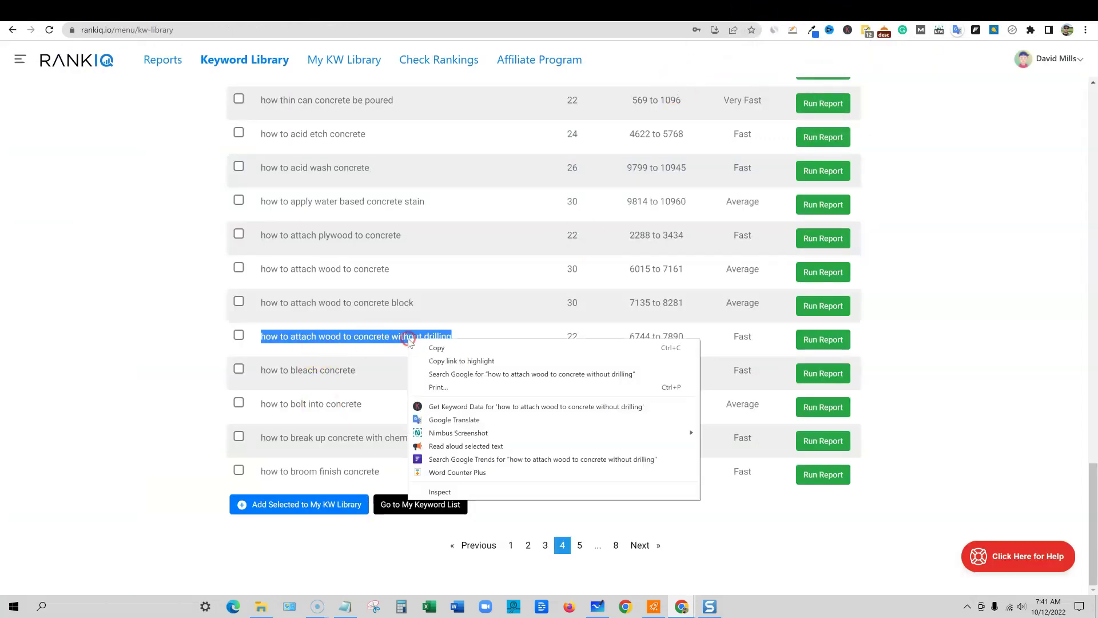
{"action": "left_click", "coordinate": [445, 352]}
Switch to WordHero, search its writing tools for "outline" and open the Blog Outlines tool.
{"action": "left_click", "coordinate": [779, 13]}
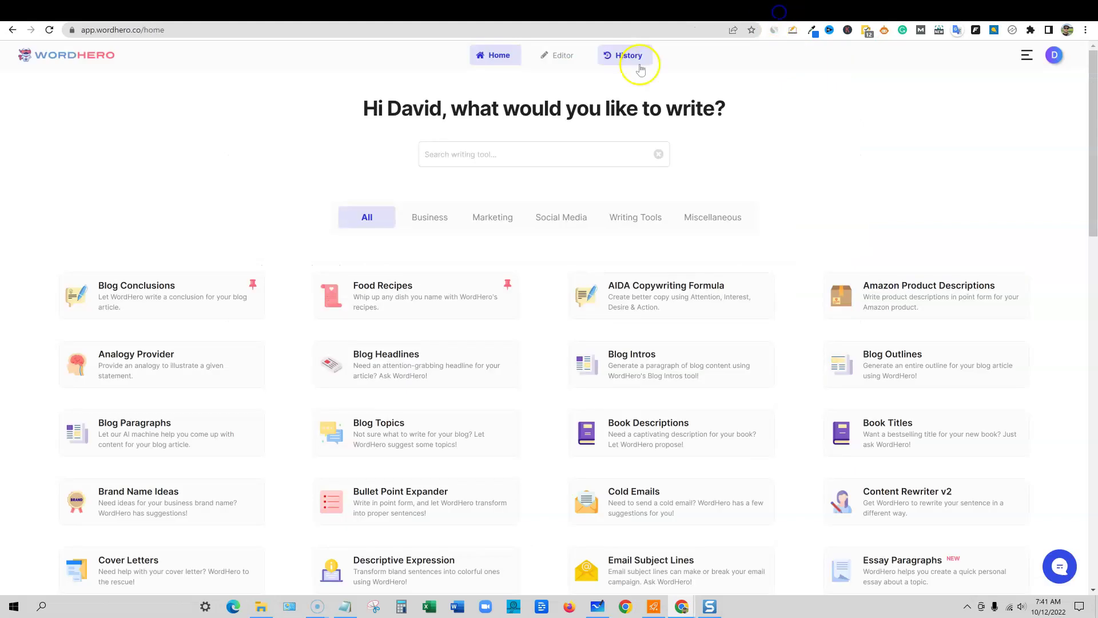
{"action": "left_click", "coordinate": [637, 219]}
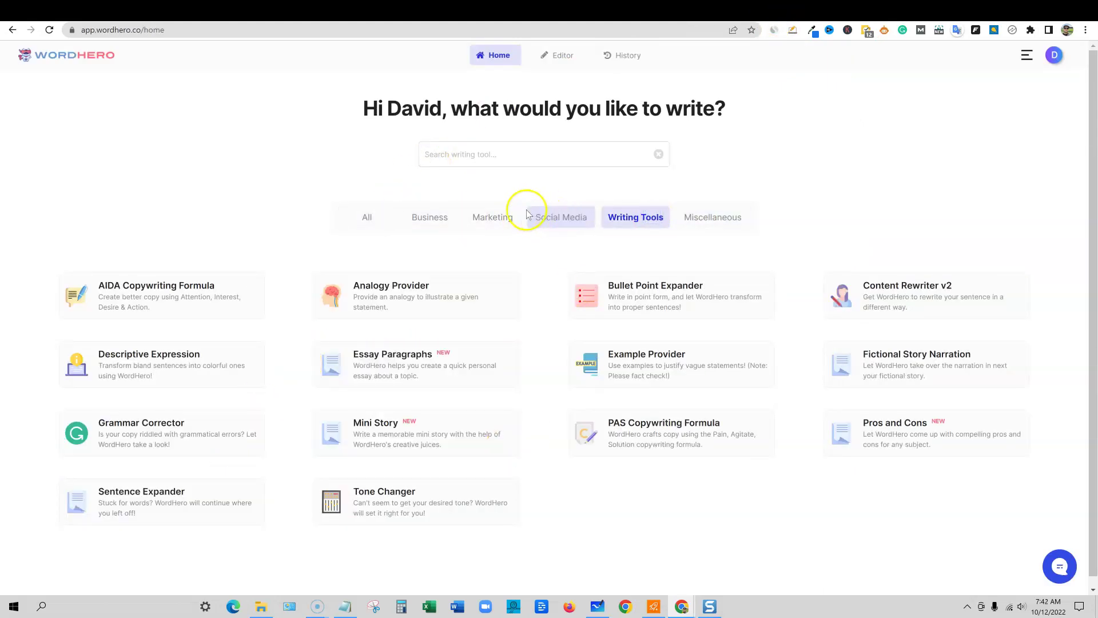
{"action": "left_click", "coordinate": [381, 215]}
{"action": "left_click", "coordinate": [466, 155]}
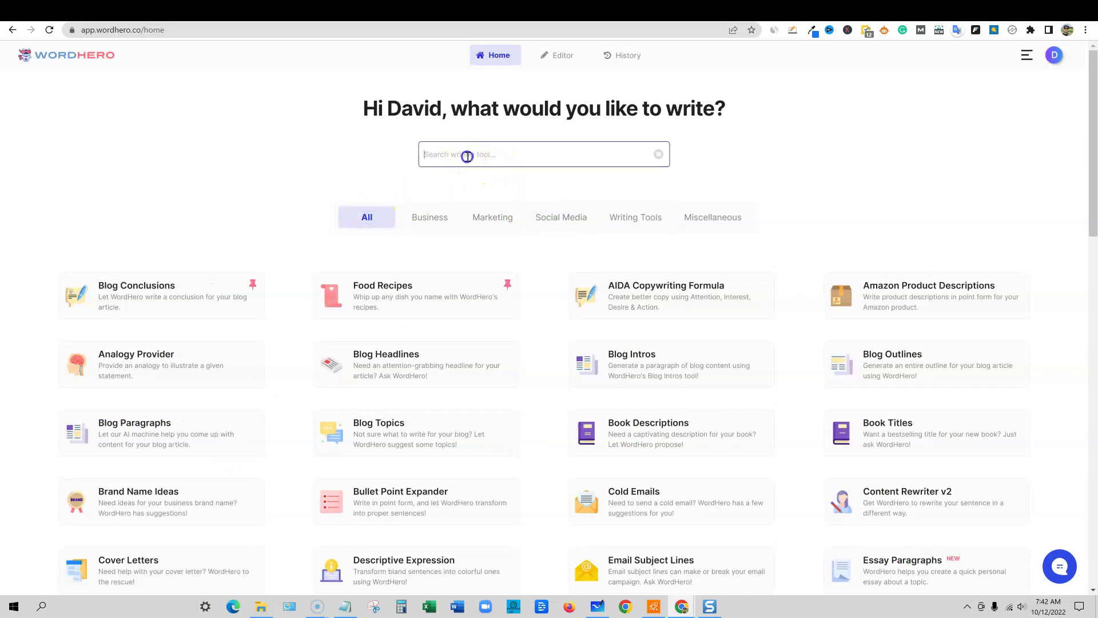
{"action": "type", "text": "outline"}
{"action": "left_click", "coordinate": [115, 311]}
Generate a WordHero blog outline for the topic "how to attach wood to concrete without drilling".
{"action": "left_click", "coordinate": [323, 252]}
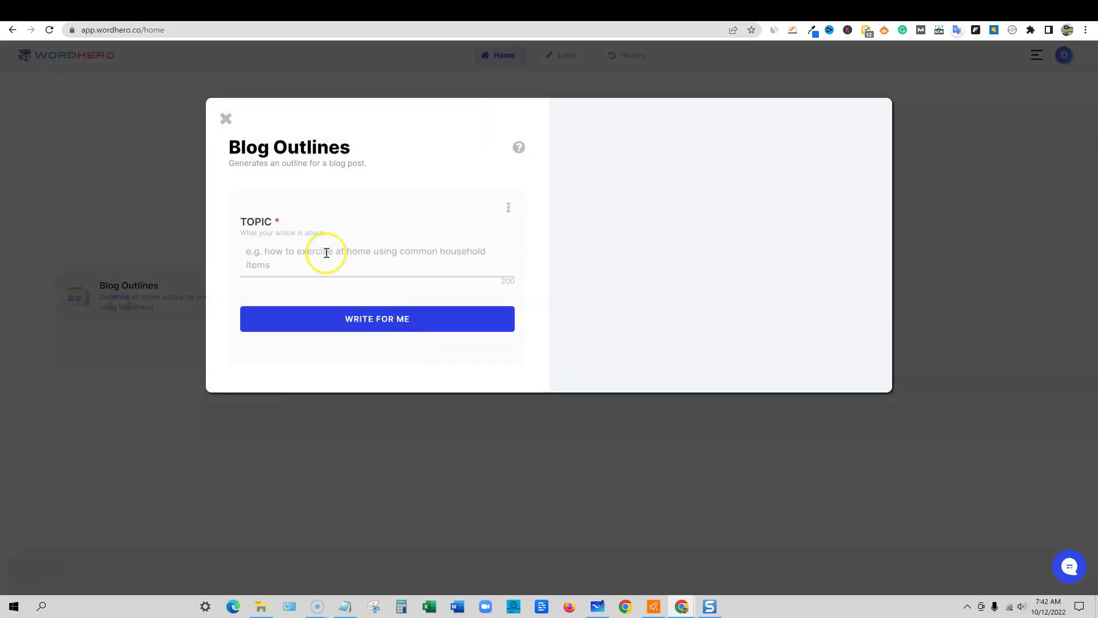
{"action": "type", "text": "how to attach wood to concrete without drilling"}
{"action": "left_click", "coordinate": [366, 312]}
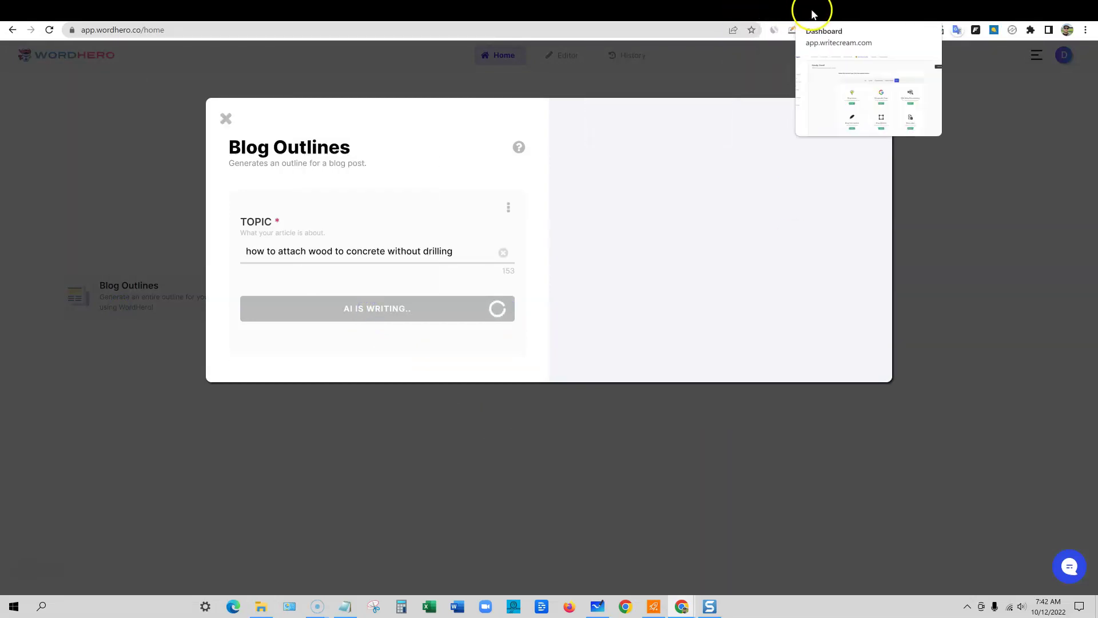
Generate a Writecream blog outline with "how to attach wood to concrete without drilling" as both the product/brand name and the blog topic.
{"action": "left_click", "coordinate": [792, 9]}
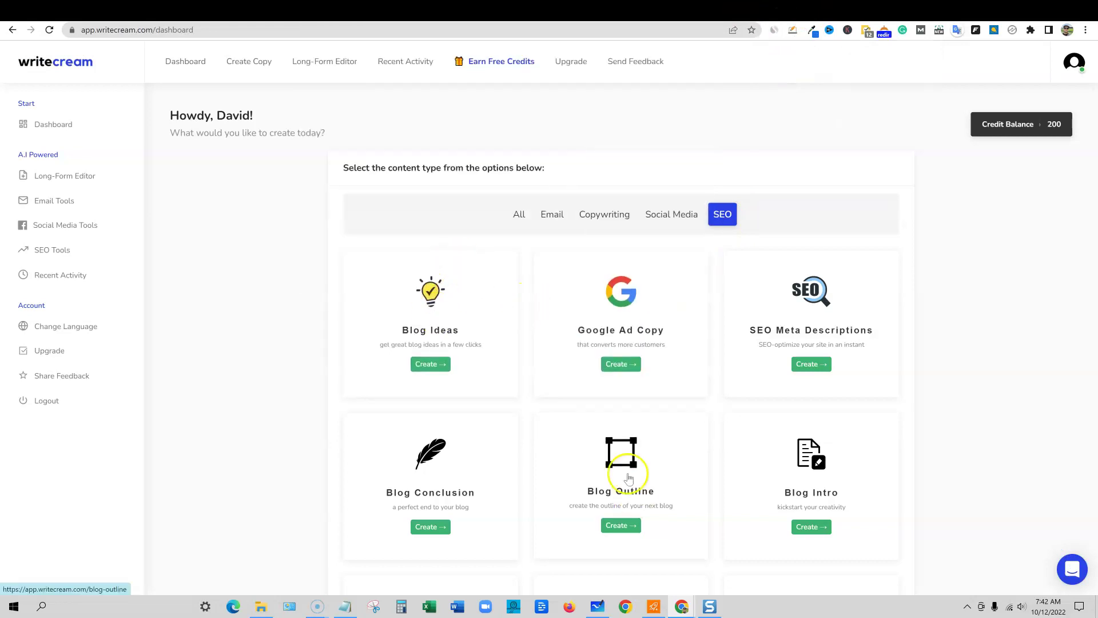
{"action": "left_click", "coordinate": [628, 527]}
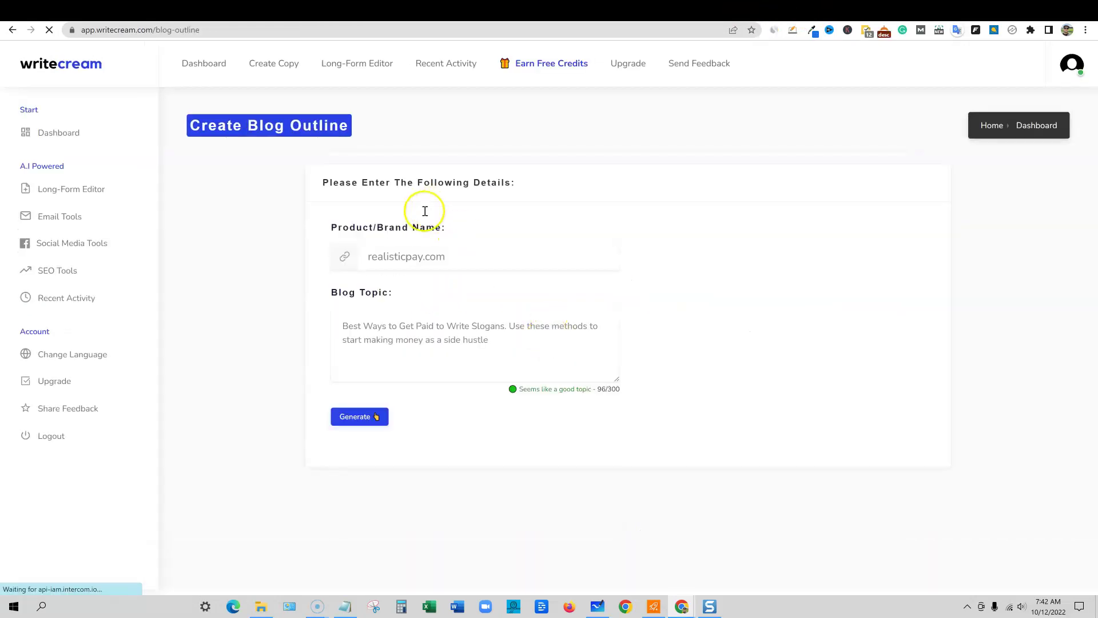
{"action": "left_click", "coordinate": [471, 260]}
{"action": "left_click", "coordinate": [423, 260]}
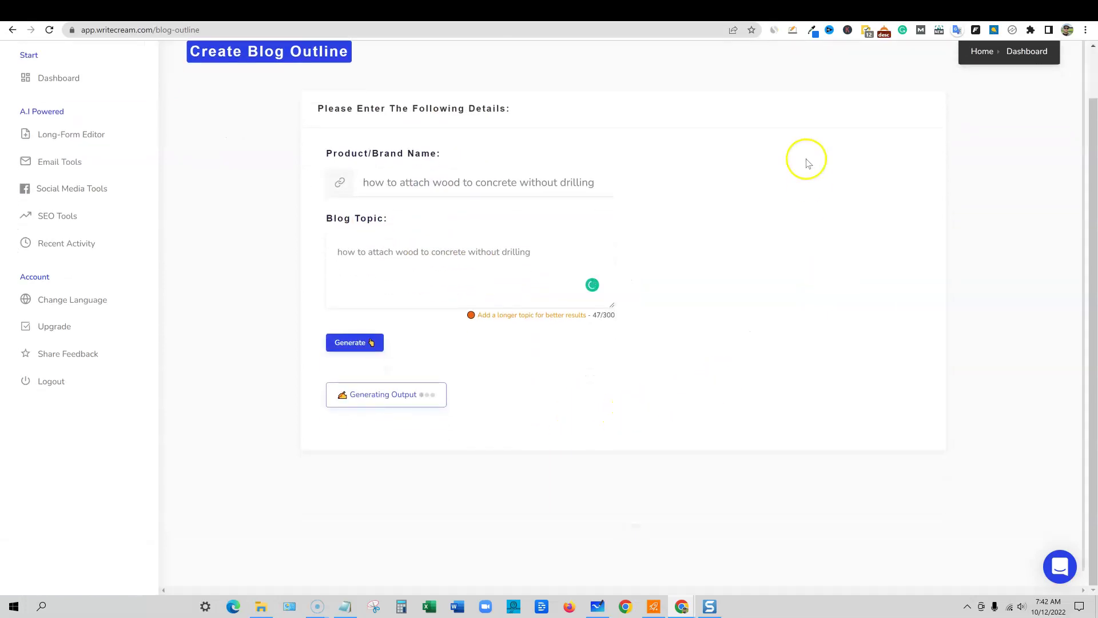
Examine the headings of the first two blog outlines generated by Writecream.
{"action": "scroll", "coordinate": [548, 274], "scroll_direction": "down", "scroll_amount": 5}
{"action": "scroll", "coordinate": [548, 275], "scroll_direction": "up", "scroll_amount": 1}
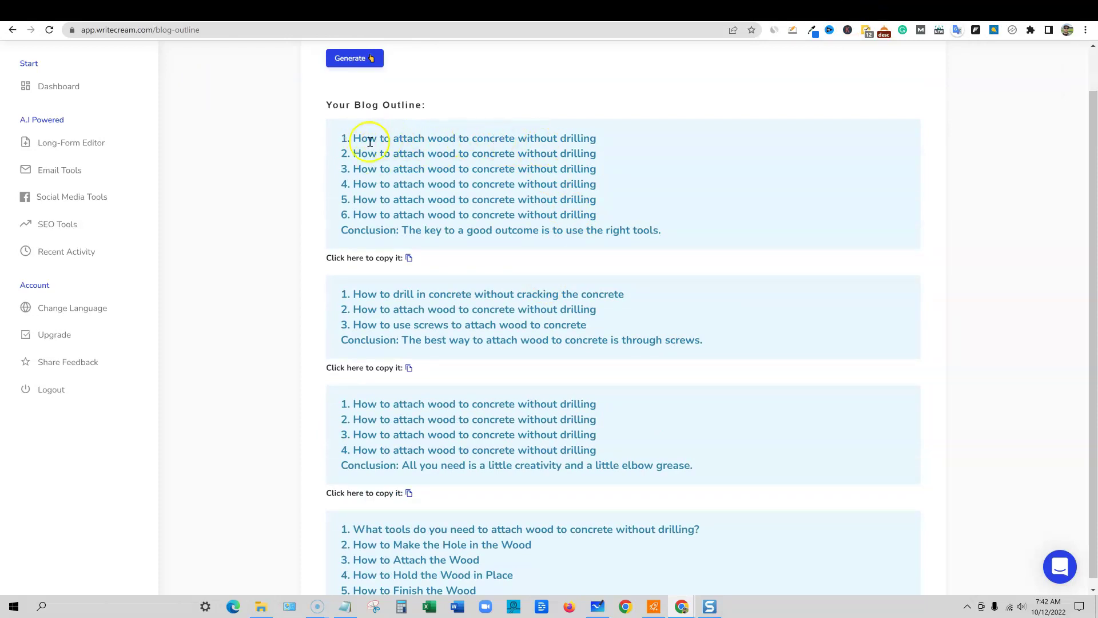
{"action": "left_click_drag", "start_coordinate": [358, 141], "coordinate": [637, 218]}
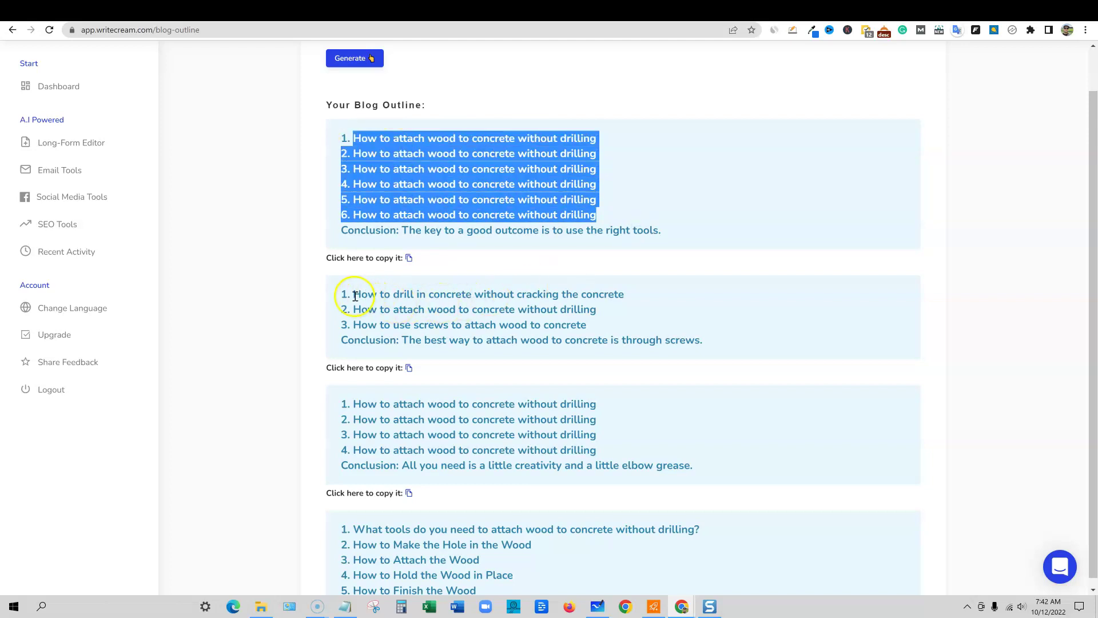
{"action": "left_click_drag", "start_coordinate": [352, 296], "coordinate": [634, 295]}
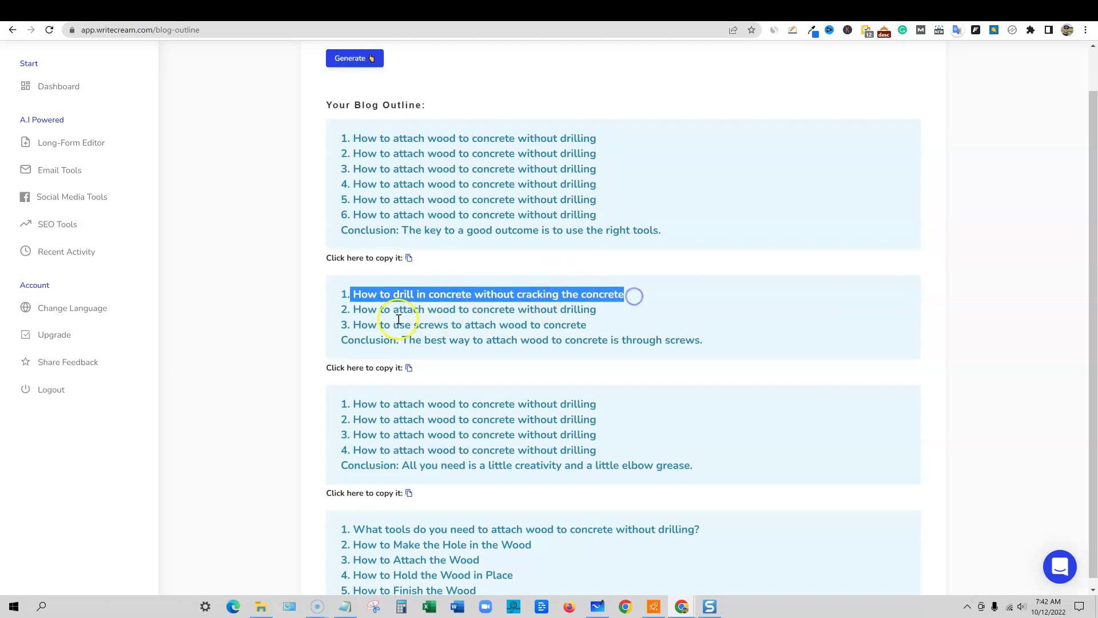
{"action": "left_click", "coordinate": [403, 294]}
{"action": "left_click_drag", "start_coordinate": [379, 294], "coordinate": [654, 309]}
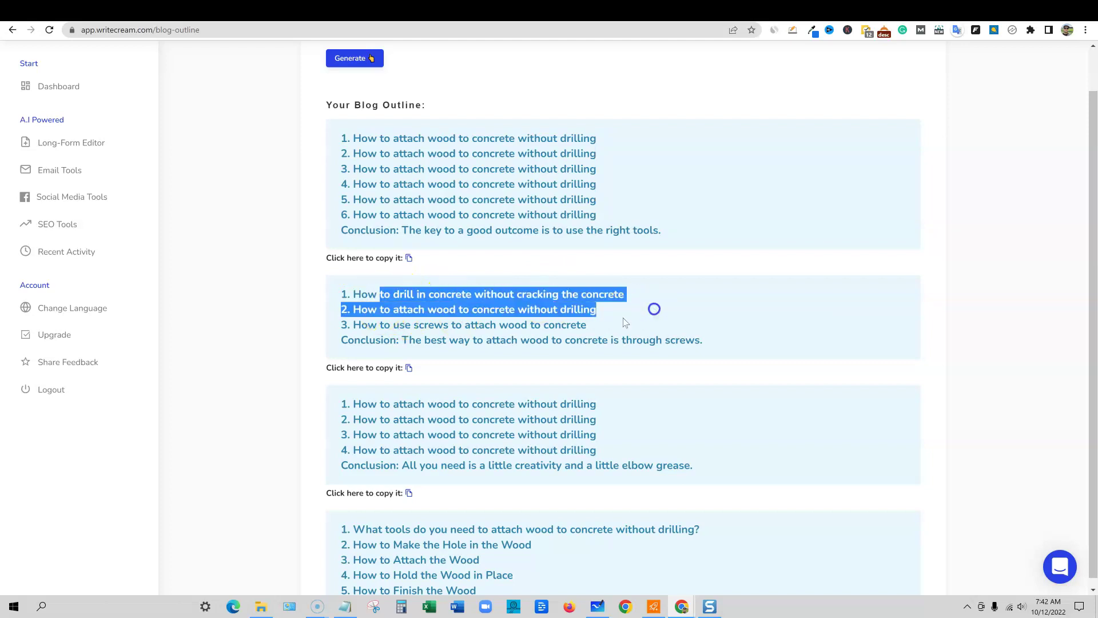
{"action": "left_click", "coordinate": [390, 318]}
{"action": "left_click_drag", "start_coordinate": [398, 309], "coordinate": [617, 309]}
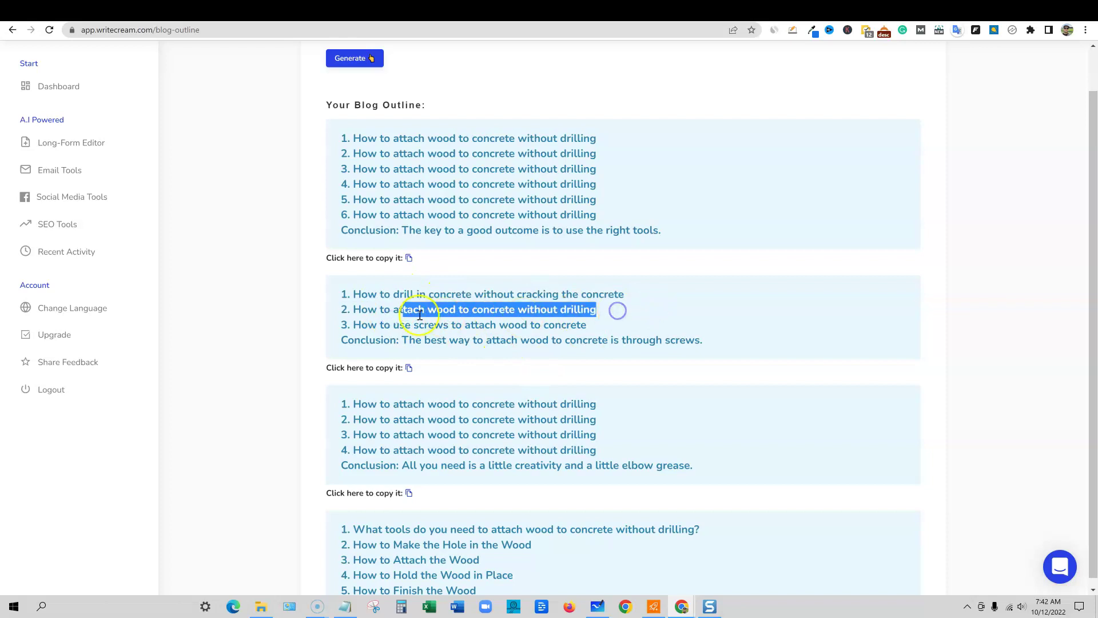
Examine the remaining Writecream blog outlines, including the second outline's heading about using screws.
{"action": "left_click", "coordinate": [375, 326]}
{"action": "left_click_drag", "start_coordinate": [374, 326], "coordinate": [596, 324]}
{"action": "scroll", "coordinate": [490, 384], "scroll_direction": "down", "scroll_amount": 3}
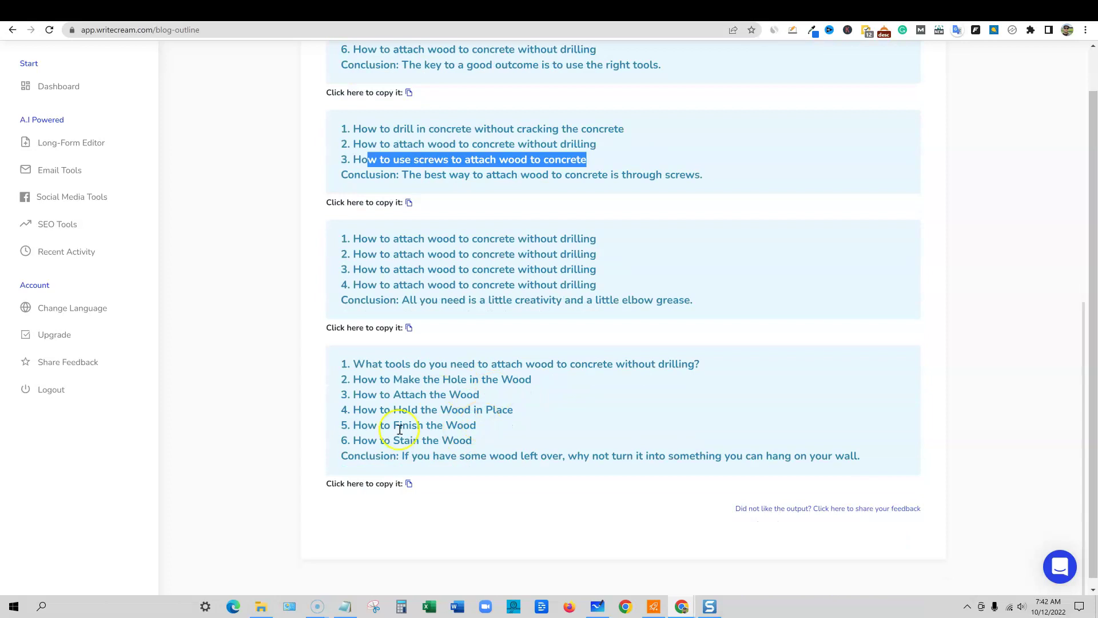
{"action": "scroll", "coordinate": [589, 409], "scroll_direction": "up", "scroll_amount": 9}
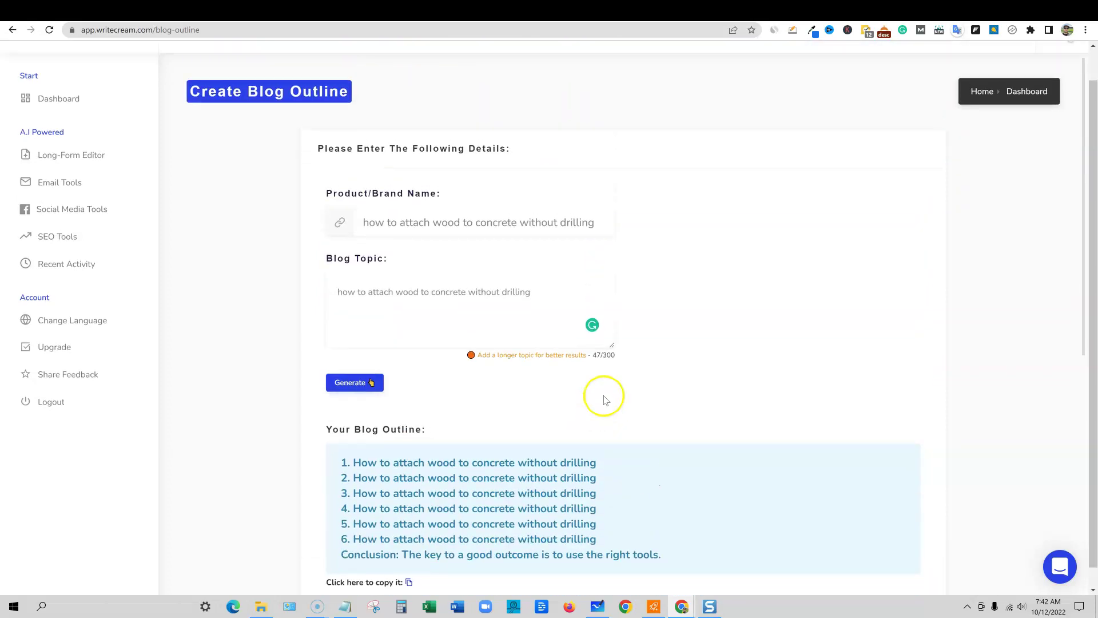
{"action": "scroll", "coordinate": [633, 232], "scroll_direction": "down", "scroll_amount": 2}
{"action": "scroll", "coordinate": [633, 233], "scroll_direction": "up", "scroll_amount": 2}
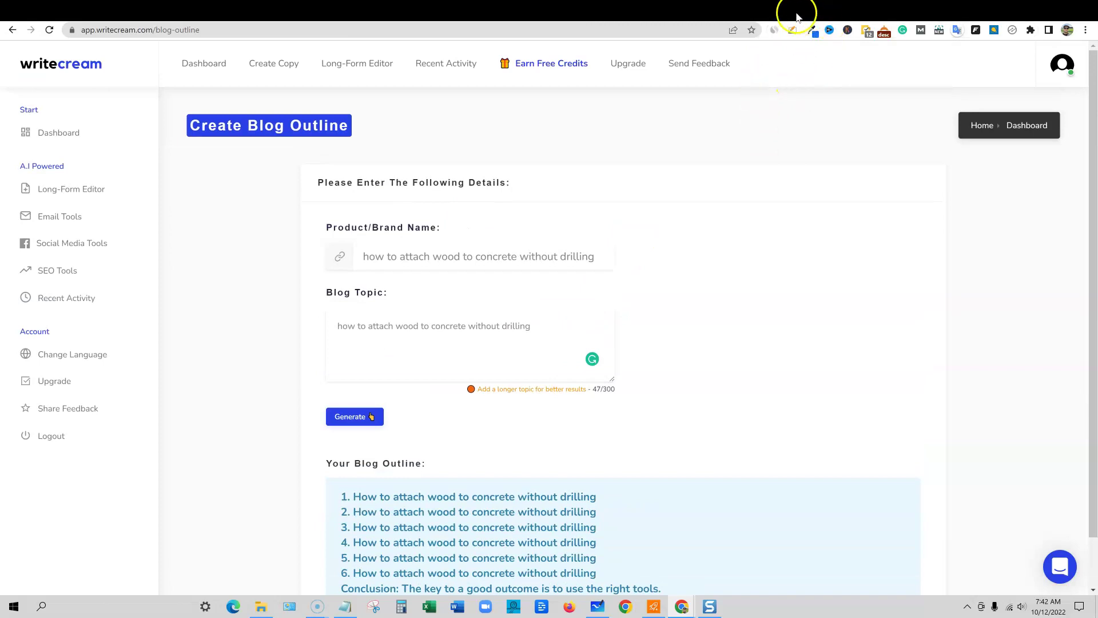
Compare the WordHero outline with the kitcheninfinity.com article's materials list and section headings, from epoxy through the verdict.
{"action": "left_click", "coordinate": [782, 14]}
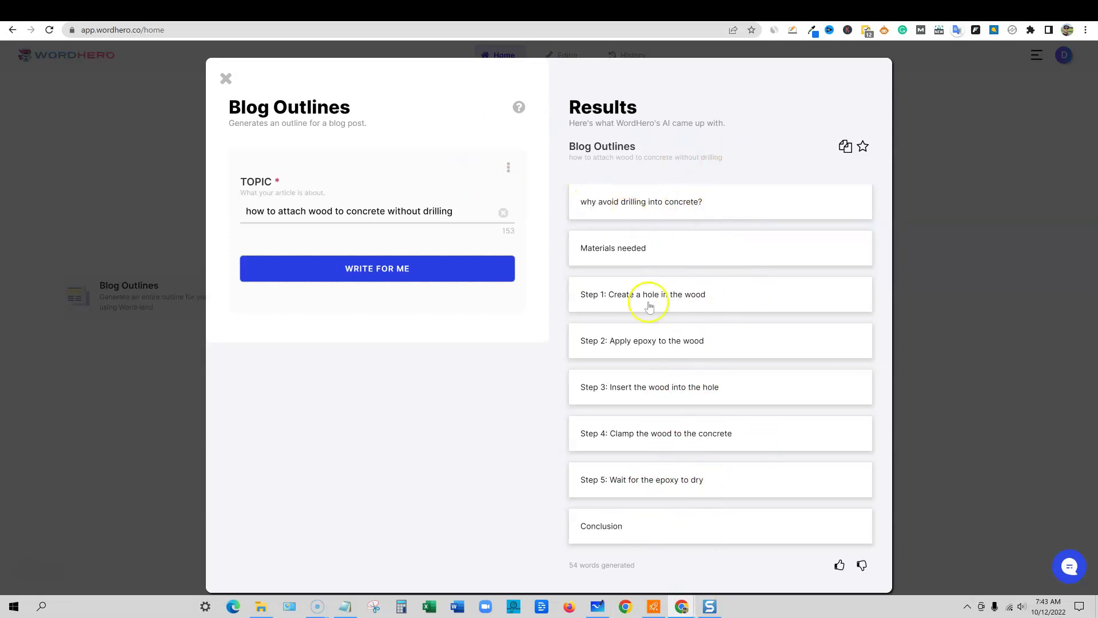
{"action": "left_click", "coordinate": [927, 12]}
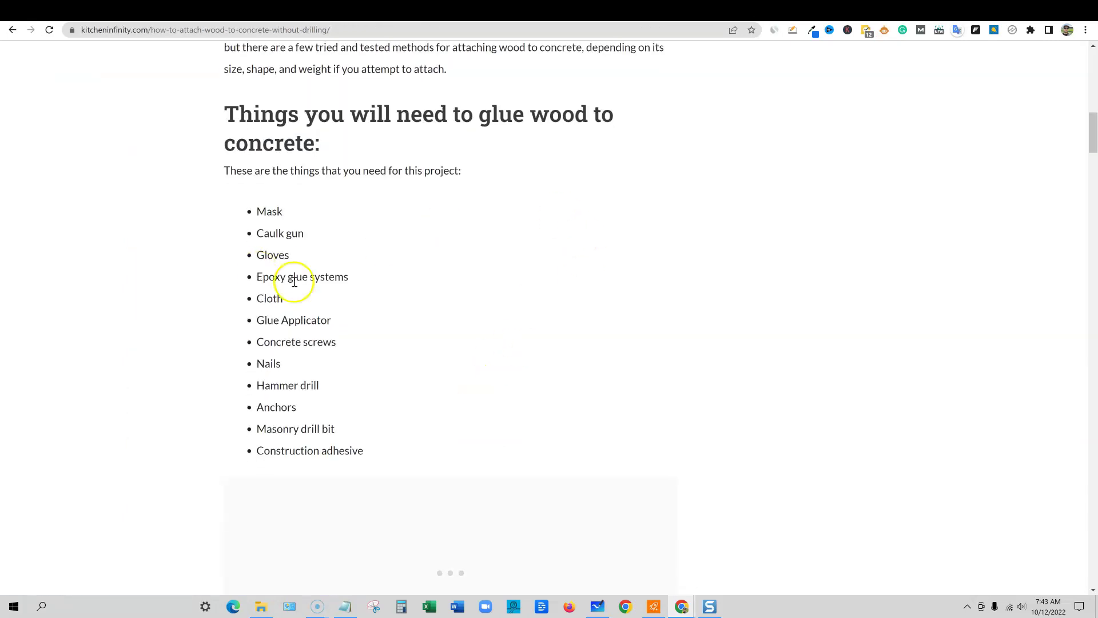
{"action": "left_click_drag", "start_coordinate": [264, 342], "coordinate": [365, 343]}
{"action": "scroll", "coordinate": [339, 477], "scroll_direction": "down", "scroll_amount": 8}
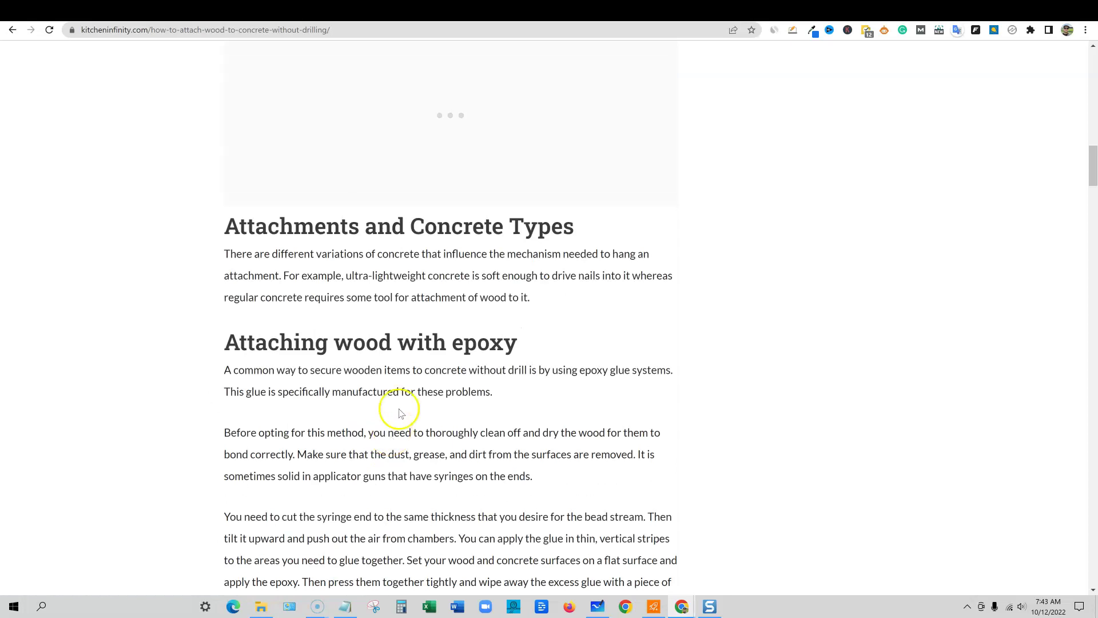
{"action": "scroll", "coordinate": [503, 167], "scroll_direction": "down", "scroll_amount": 12}
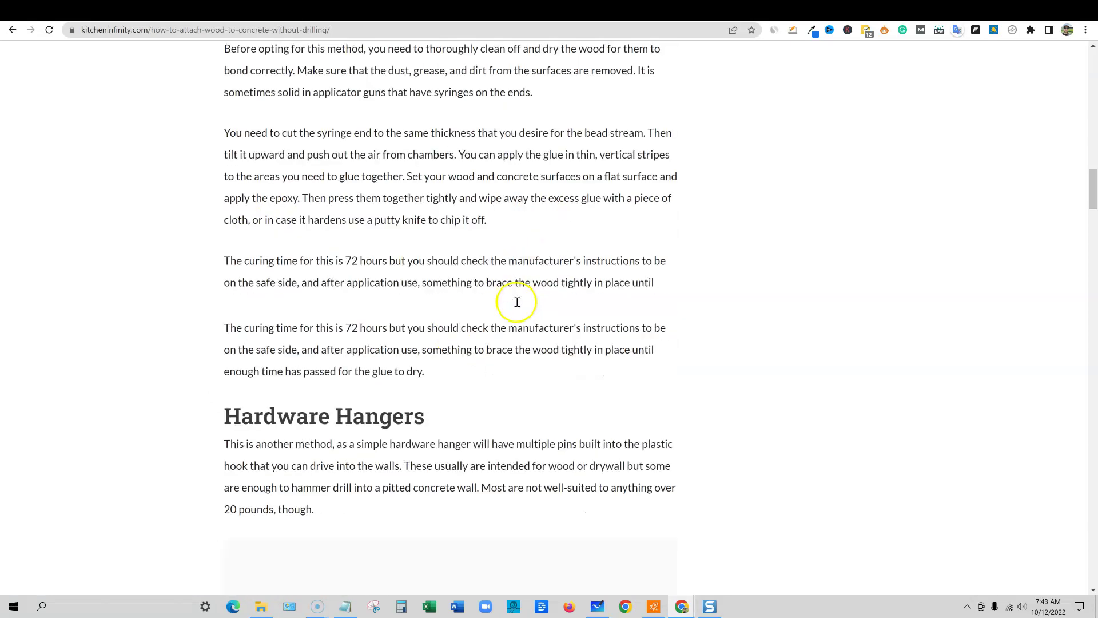
{"action": "scroll", "coordinate": [478, 326], "scroll_direction": "down", "scroll_amount": 10}
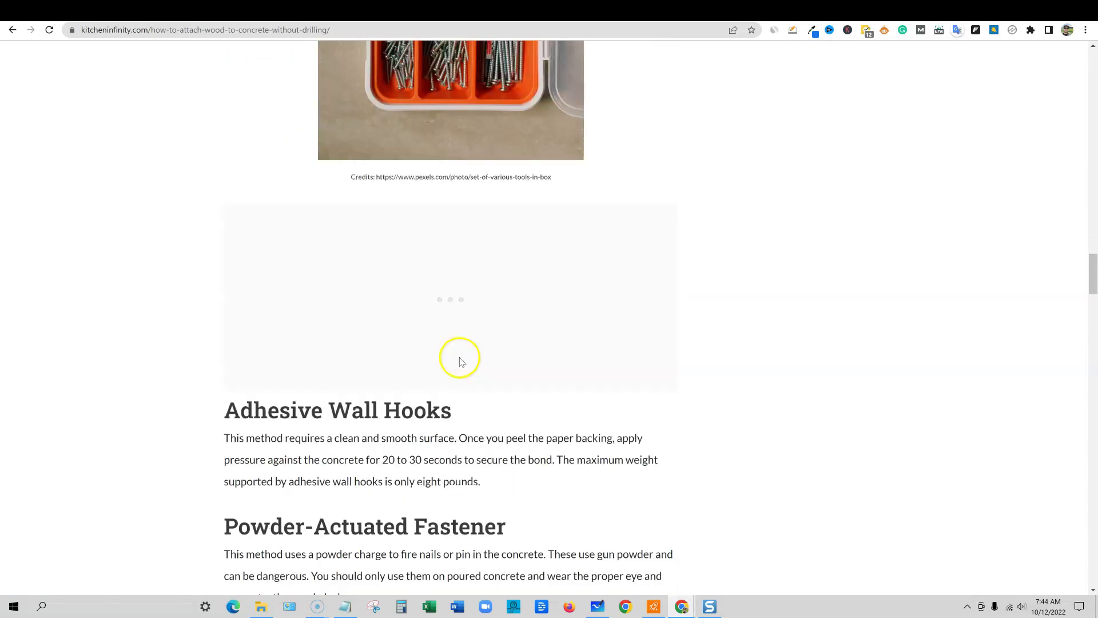
{"action": "scroll", "coordinate": [499, 408], "scroll_direction": "down", "scroll_amount": 20}
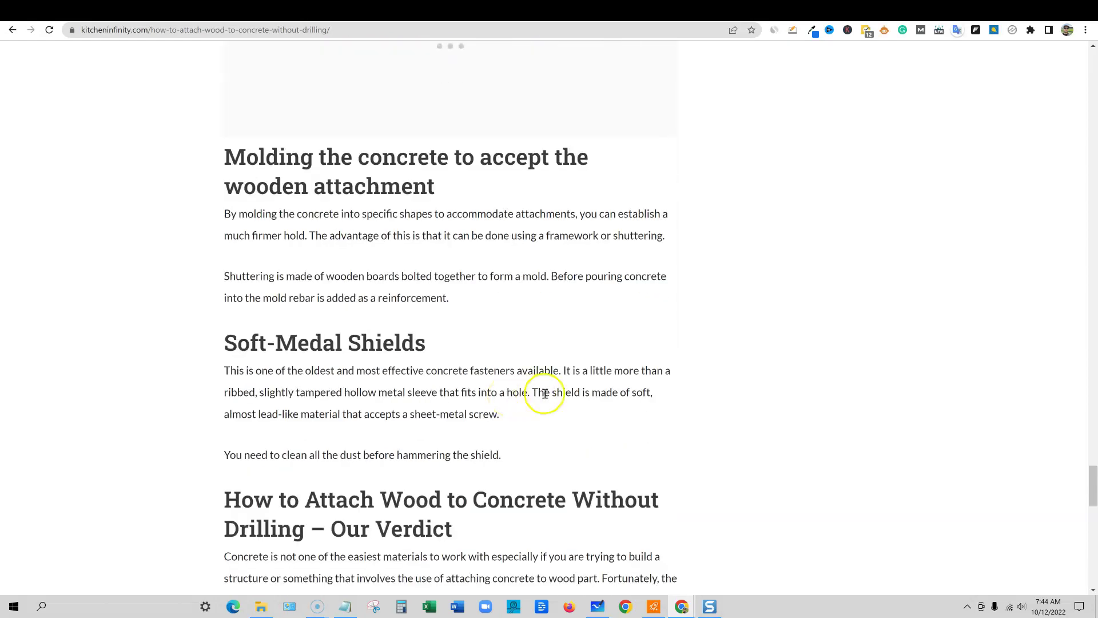
{"action": "scroll", "coordinate": [544, 393], "scroll_direction": "down", "scroll_amount": 5}
{"action": "scroll", "coordinate": [551, 380], "scroll_direction": "up", "scroll_amount": 4}
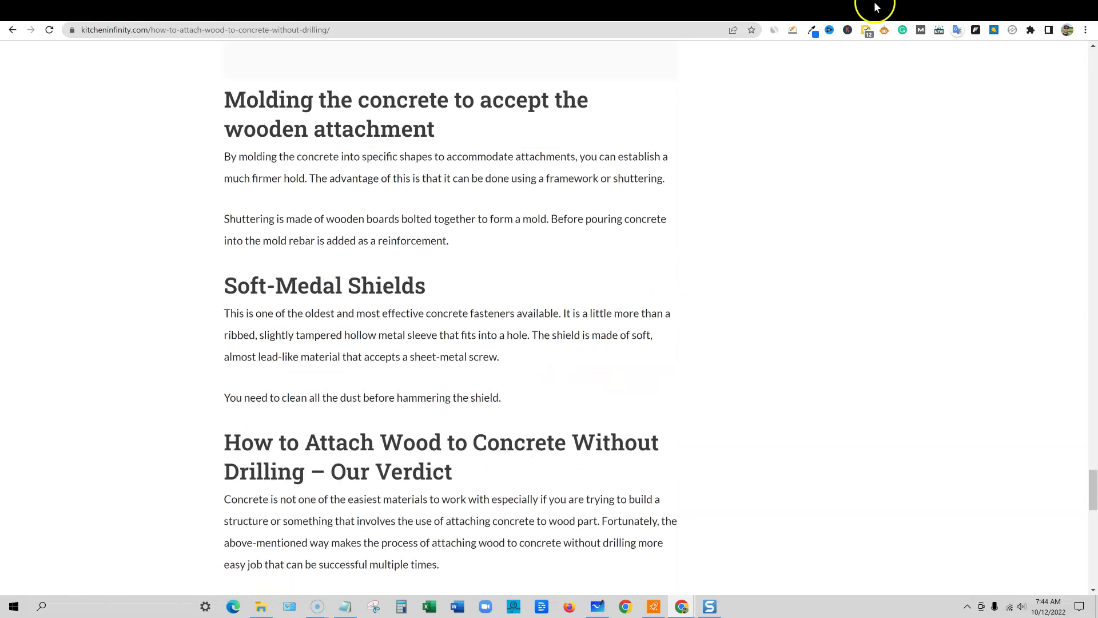
Revisit the Copy AI blog outlines and return to the WordHero blog outline.
{"action": "left_click", "coordinate": [783, 12]}
{"action": "left_click", "coordinate": [853, 12]}
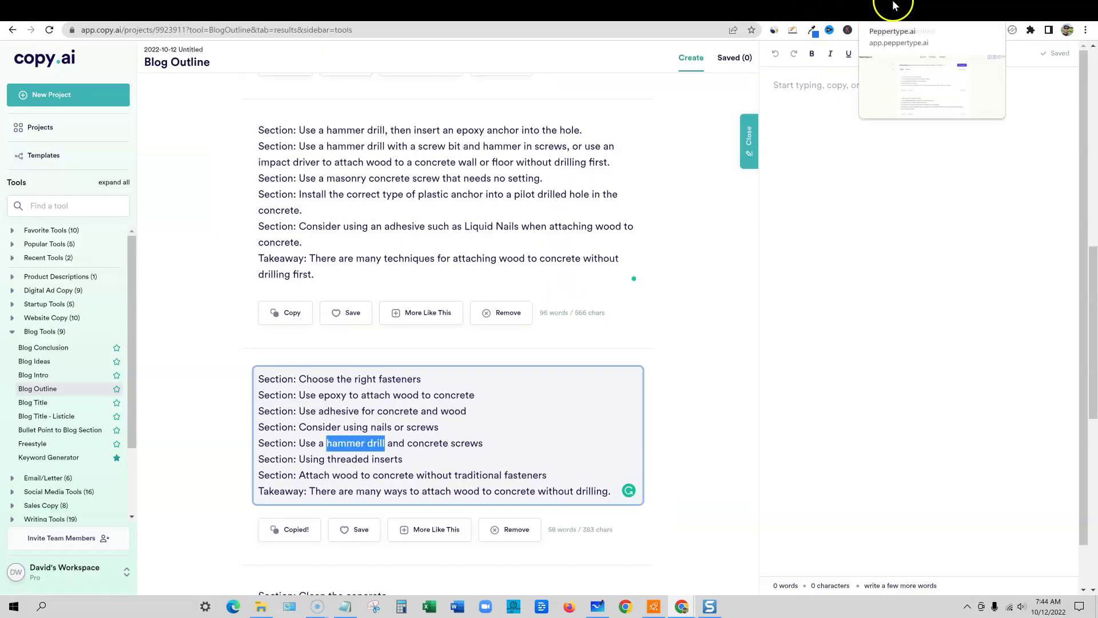
{"action": "left_click", "coordinate": [787, 10]}
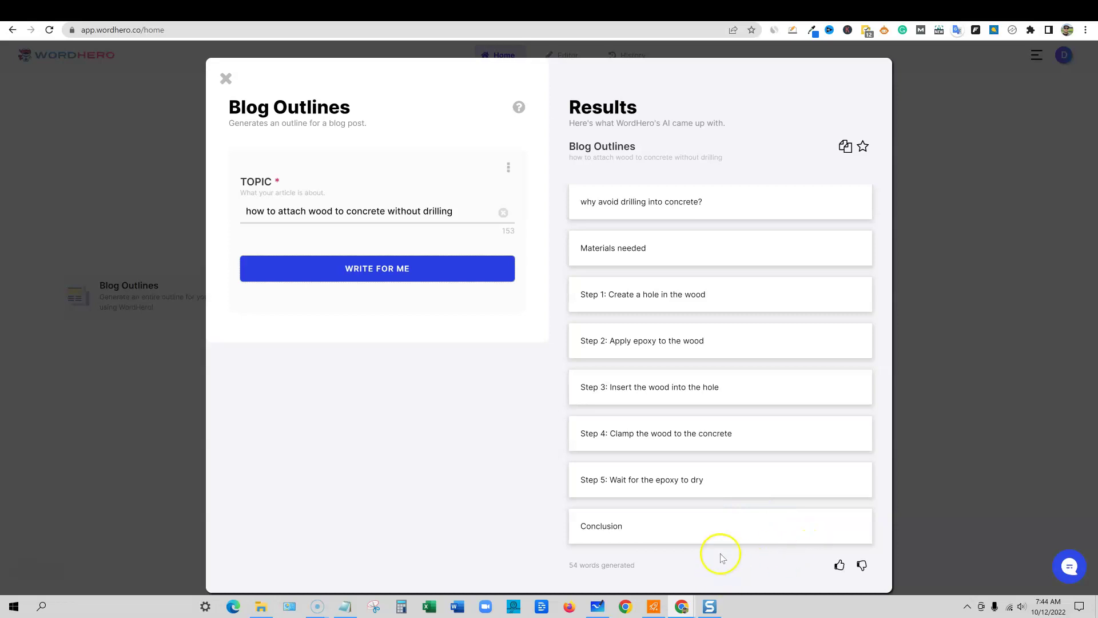
Copy the WordHero blog outline into the Notepad document below the comparison title, and move Notepad out of the way.
{"action": "left_click", "coordinate": [845, 147]}
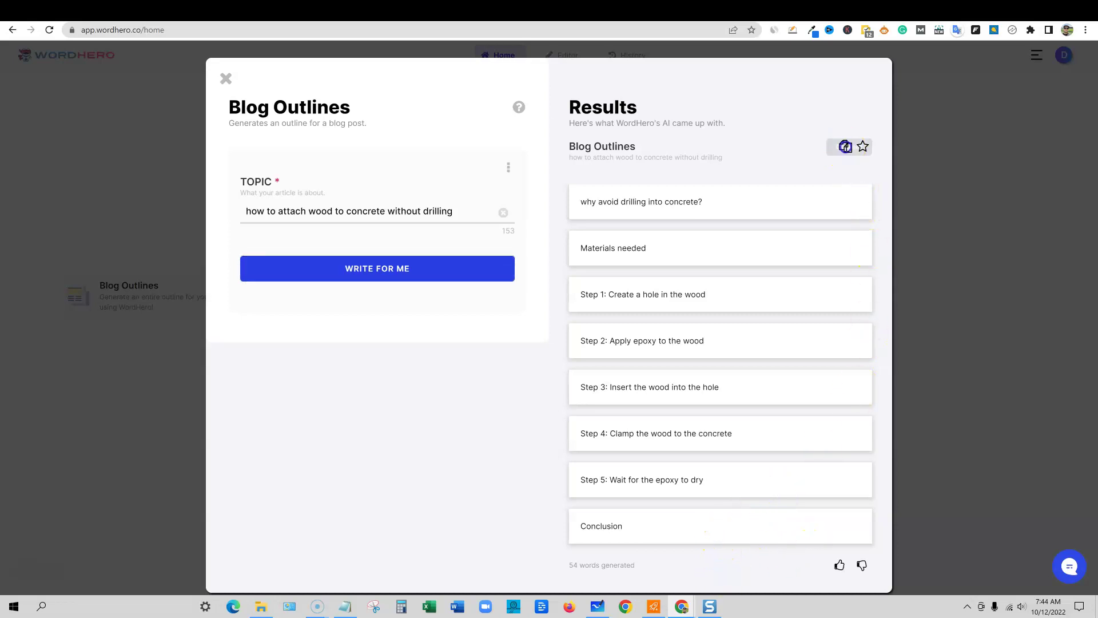
{"action": "left_click", "coordinate": [400, 607]}
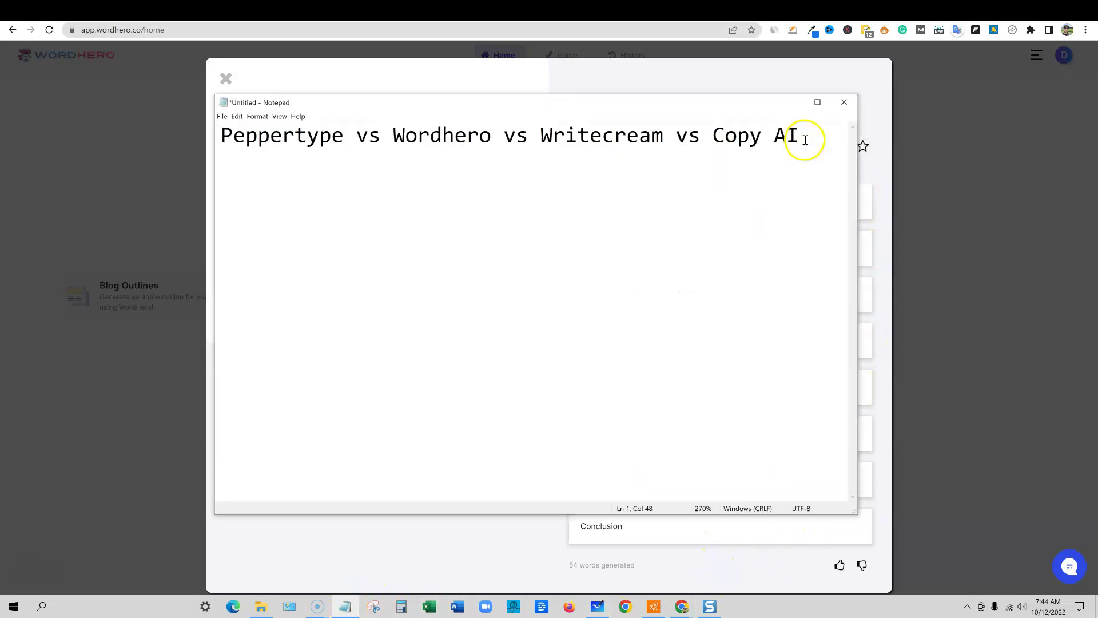
{"action": "key", "text": "ctrl+v"}
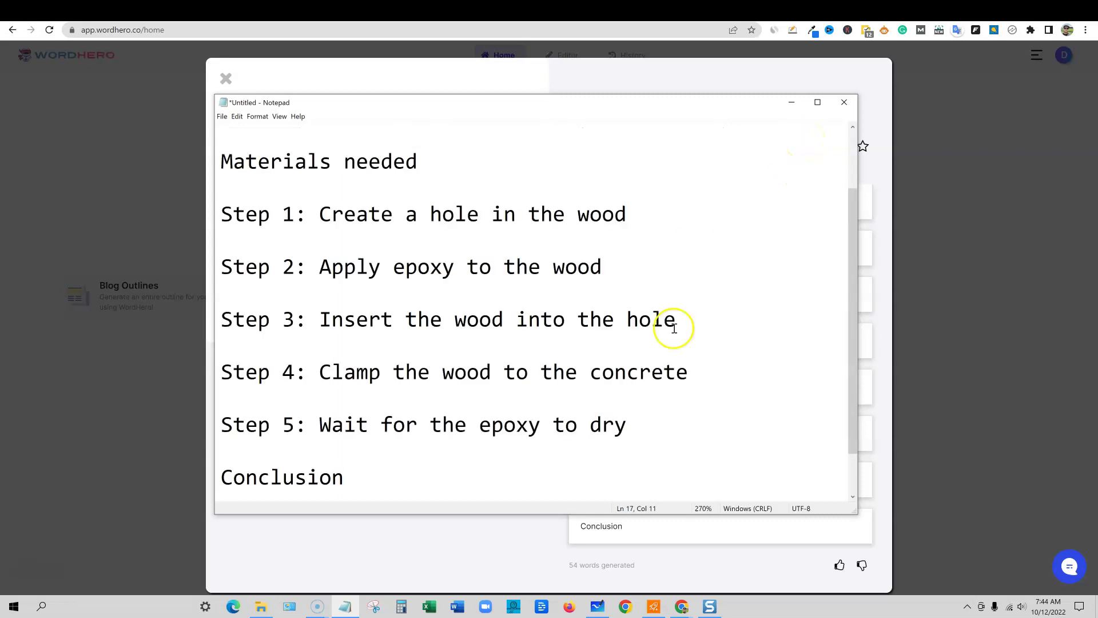
{"action": "scroll", "coordinate": [436, 326], "scroll_direction": "up", "scroll_amount": 2}
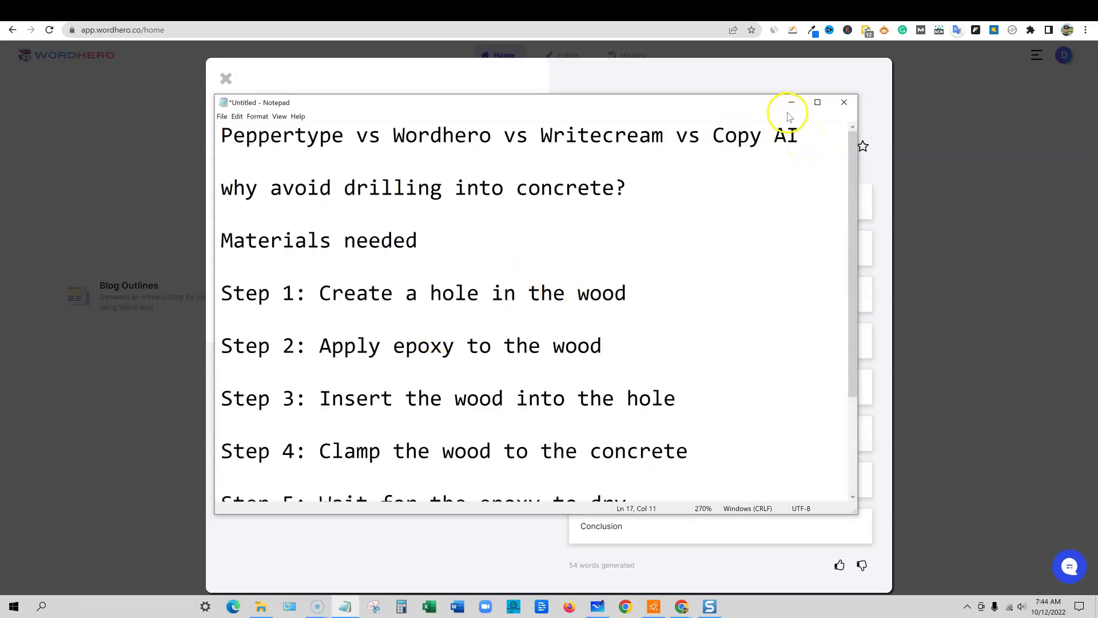
{"action": "left_click_drag", "start_coordinate": [662, 103], "coordinate": [1097, 35]}
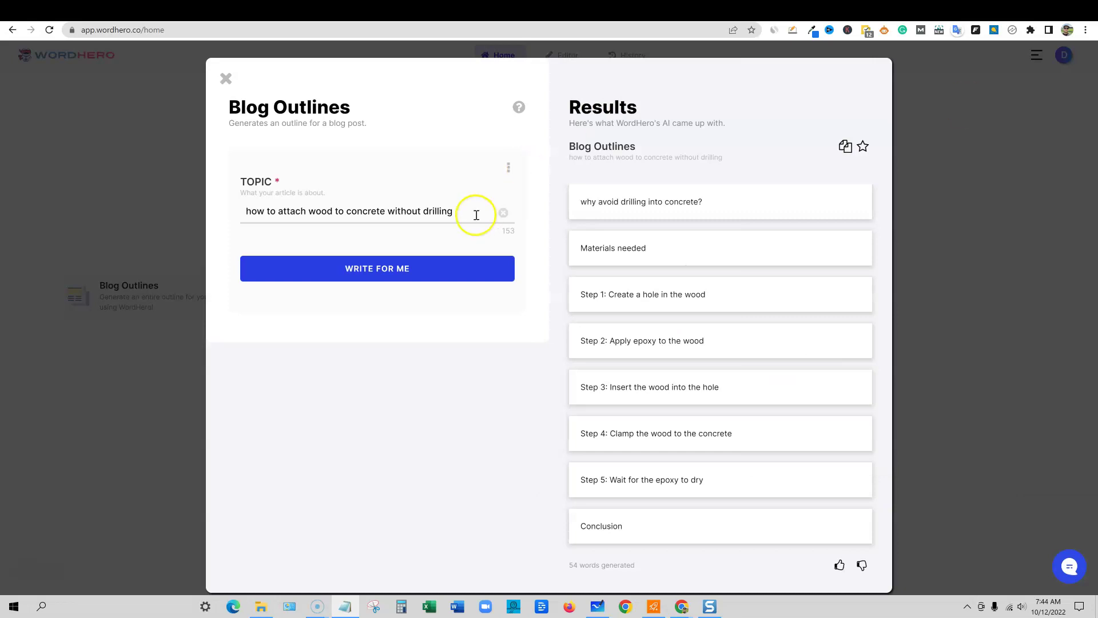
Close WordHero's Blog Outlines tool, clear the tool search and show the Writing Tools category.
{"action": "left_click", "coordinate": [944, 234]}
{"action": "left_click", "coordinate": [663, 155]}
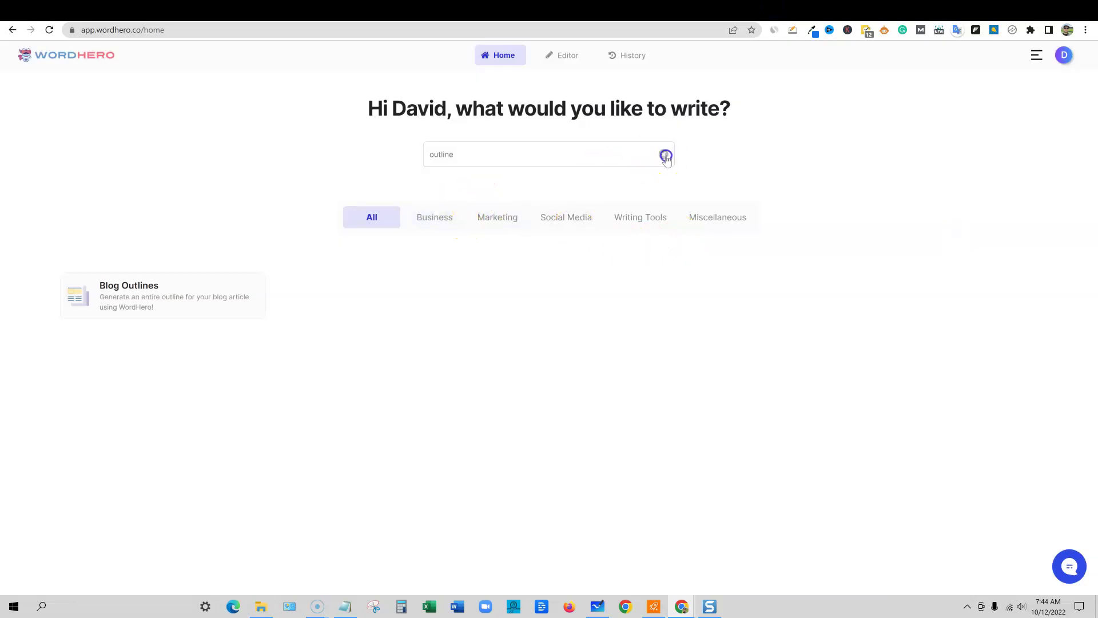
{"action": "left_click", "coordinate": [636, 221]}
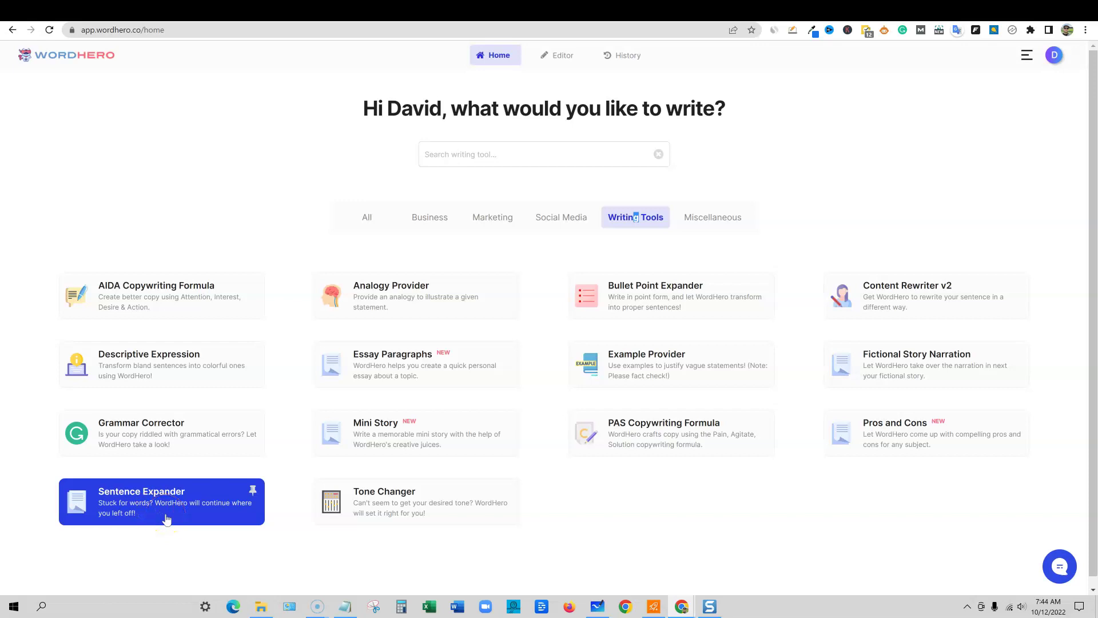
{"action": "left_click", "coordinate": [651, 298]}
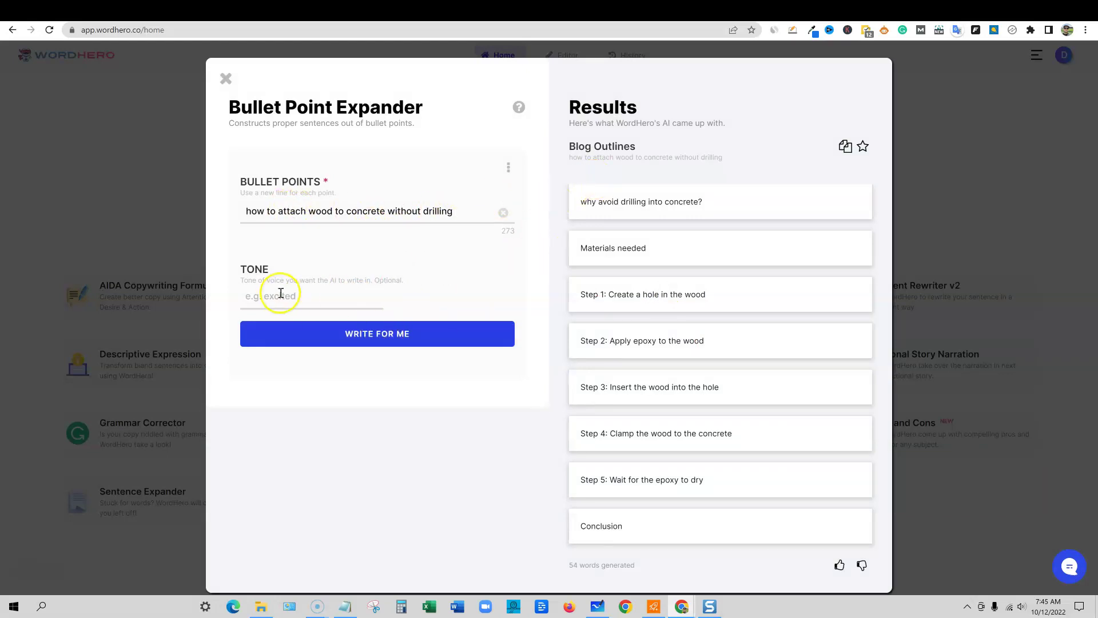
{"action": "left_click", "coordinate": [456, 211]}
{"action": "key", "text": "Return"}
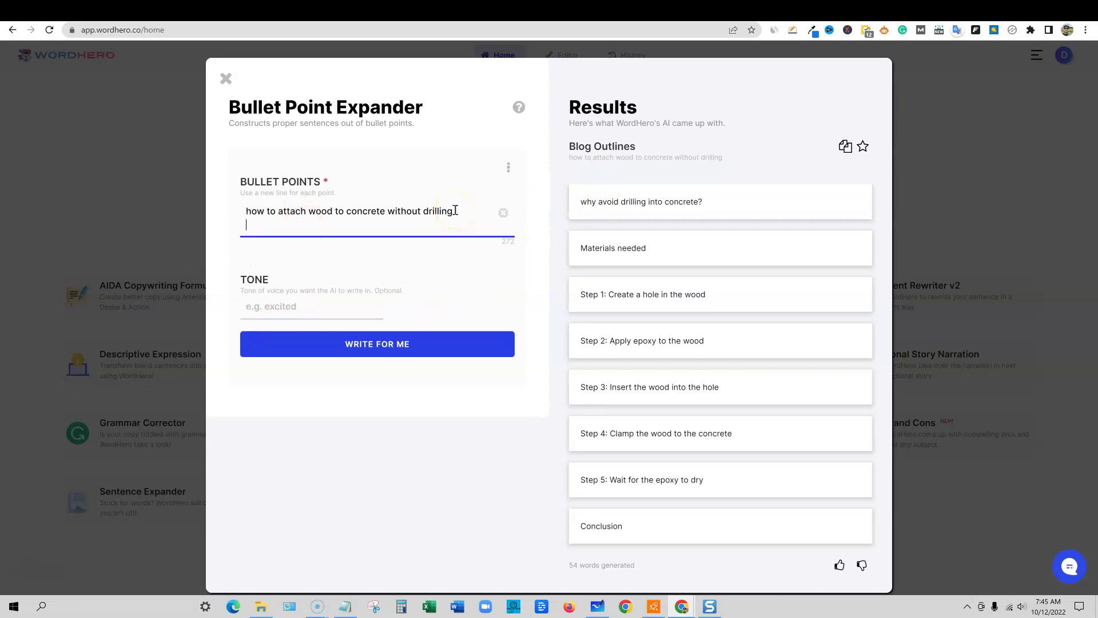
{"action": "left_click", "coordinate": [226, 78]}
Generate two Sentence Expander results for "how to attach wood to concrete without drilling" and close the tool.
{"action": "left_click", "coordinate": [139, 511]}
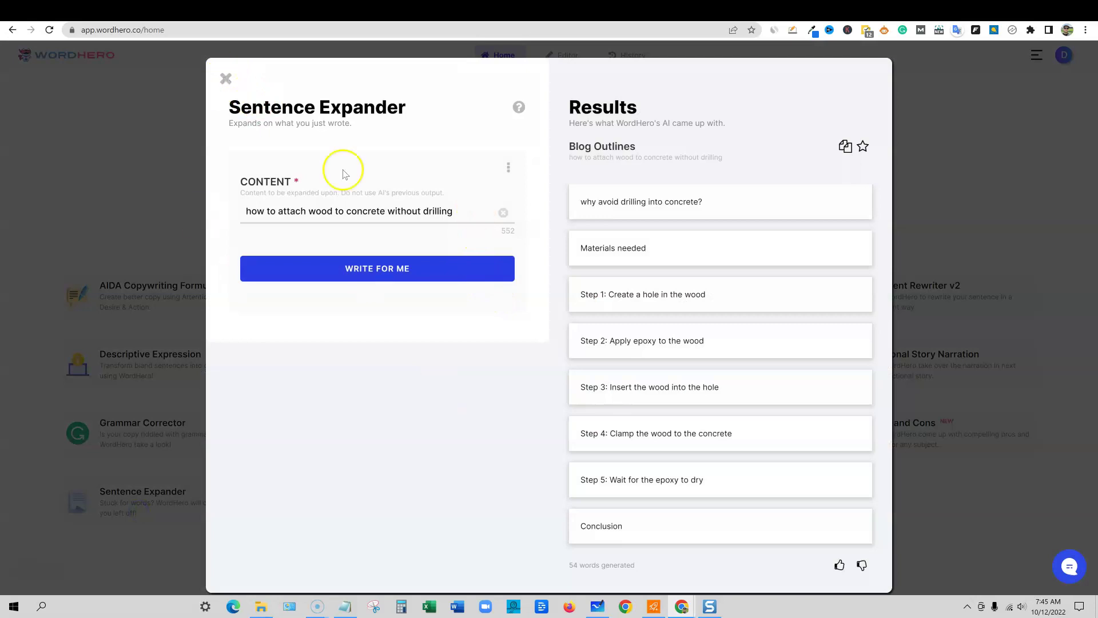
{"action": "left_click", "coordinate": [385, 274]}
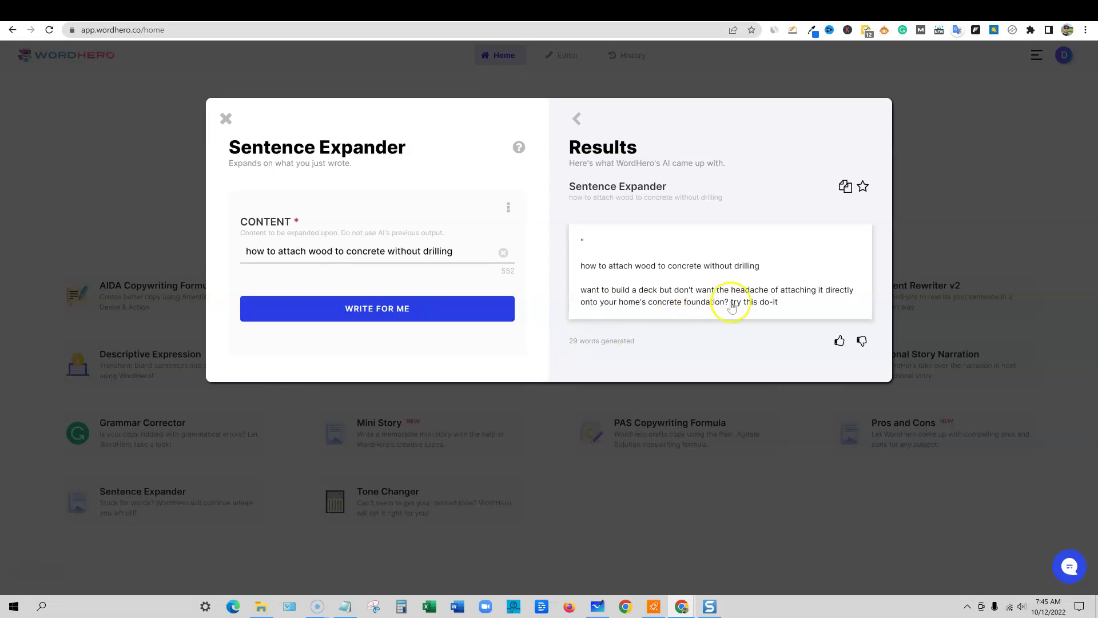
{"action": "left_click", "coordinate": [373, 311]}
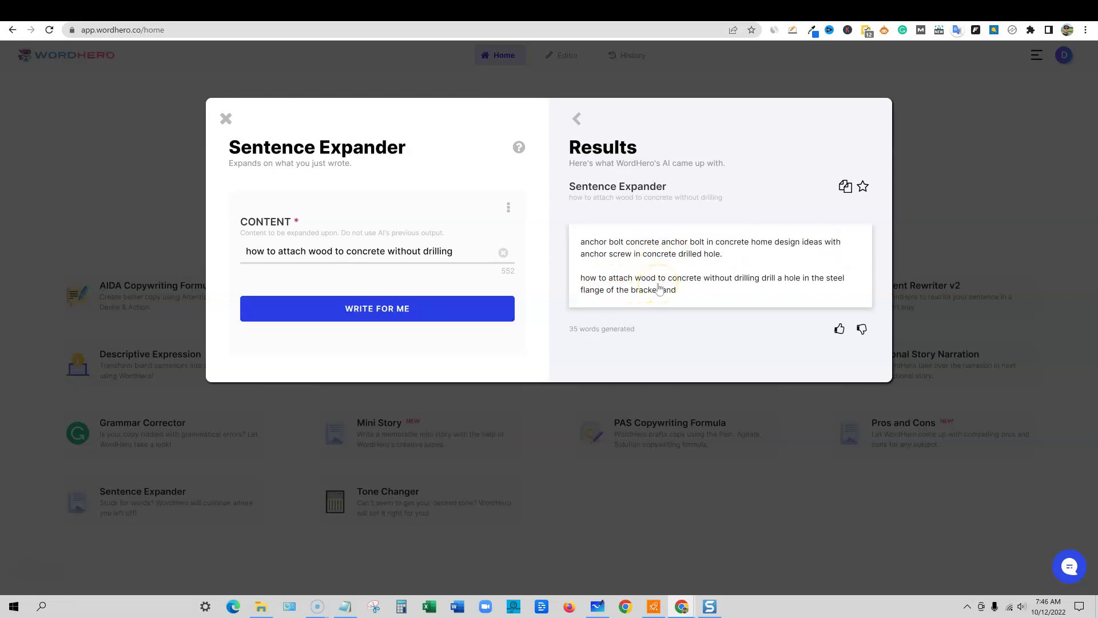
{"action": "left_click", "coordinate": [226, 118]}
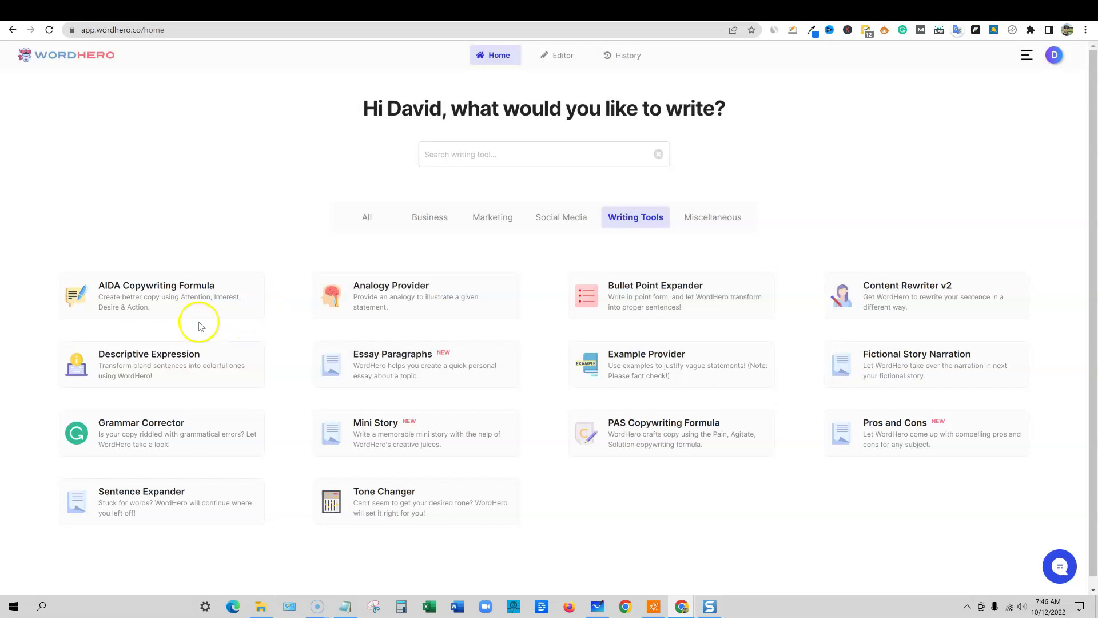
Generate a Bullet Point Expander result with the topic plus outline Steps 1 to 3 as bullet points and a professional tone.
{"action": "left_click", "coordinate": [659, 307]}
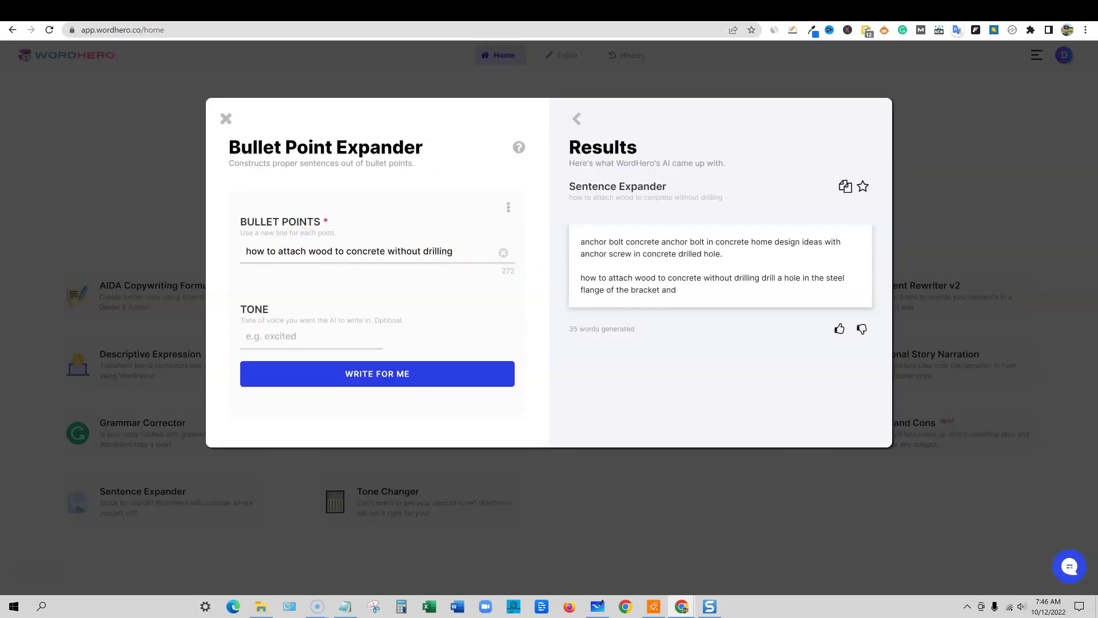
{"action": "left_click", "coordinate": [344, 606]}
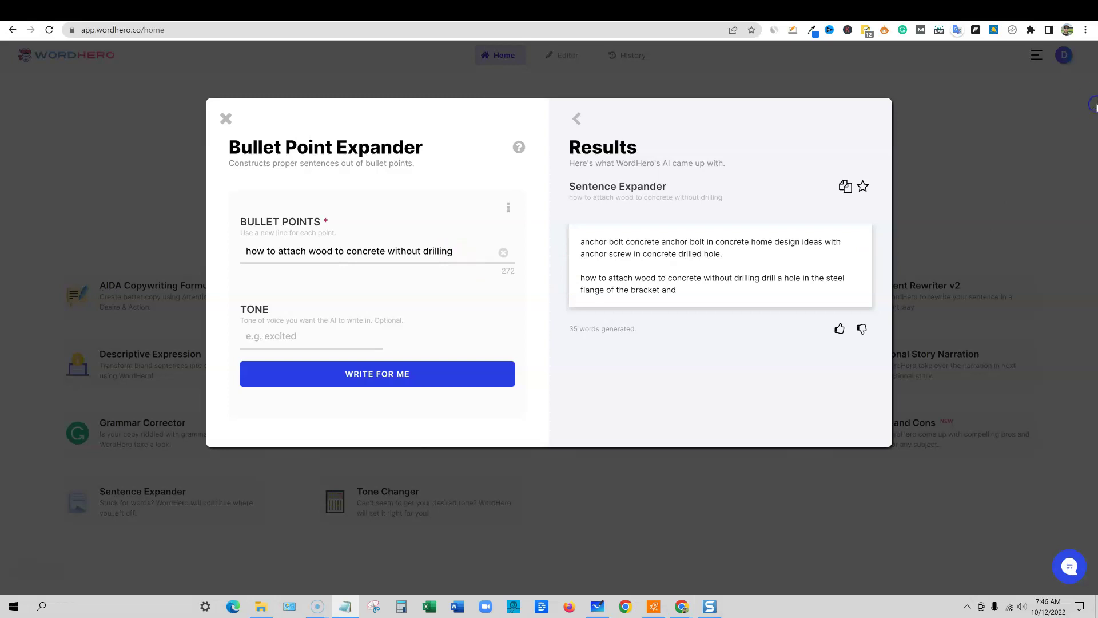
{"action": "left_click", "coordinate": [463, 251]}
{"action": "key", "text": "Return"}
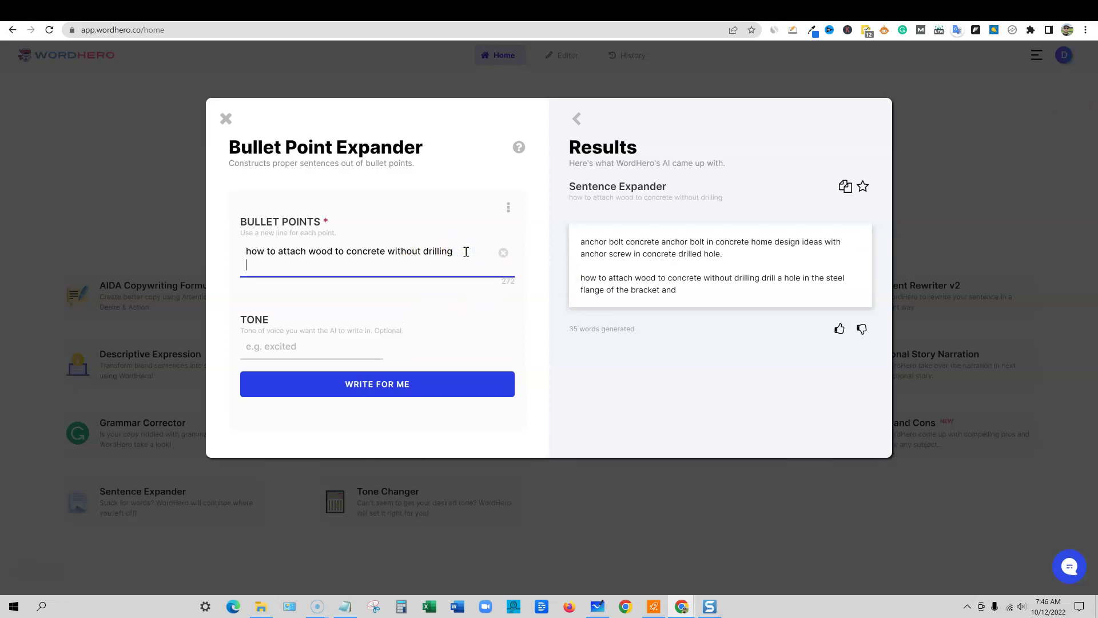
{"action": "type", "text": "Step 1: Create a hole in the wood Step 2: Apply epoxy to the wood Step 3: Insert the wood into the hole"}
{"action": "left_click", "coordinate": [299, 376]}
{"action": "type", "text": "profe"}
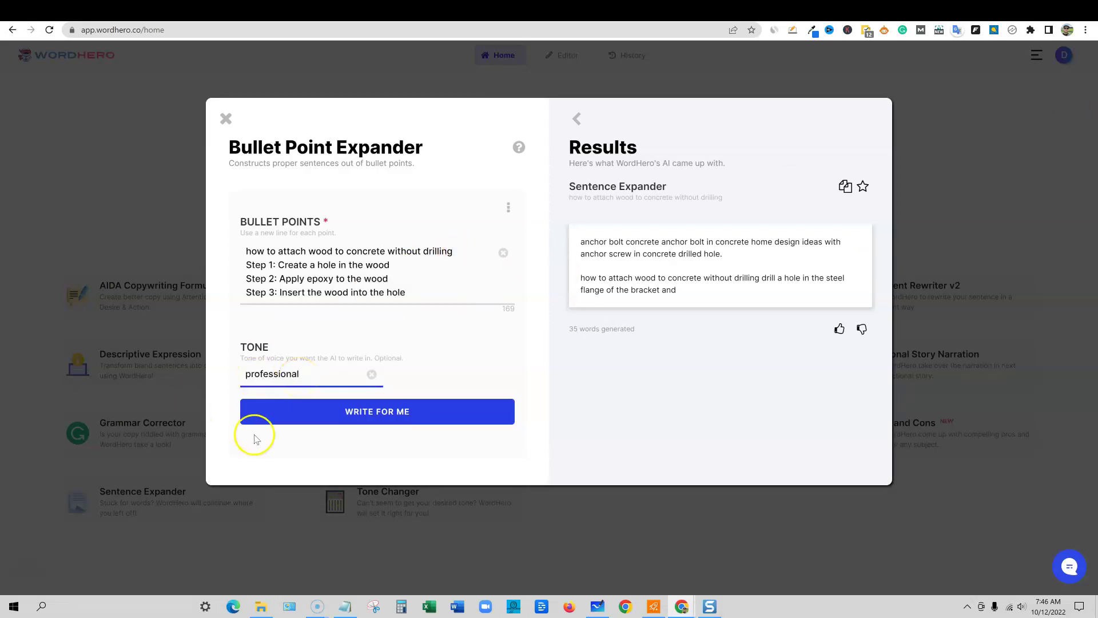
{"action": "left_click", "coordinate": [380, 411]}
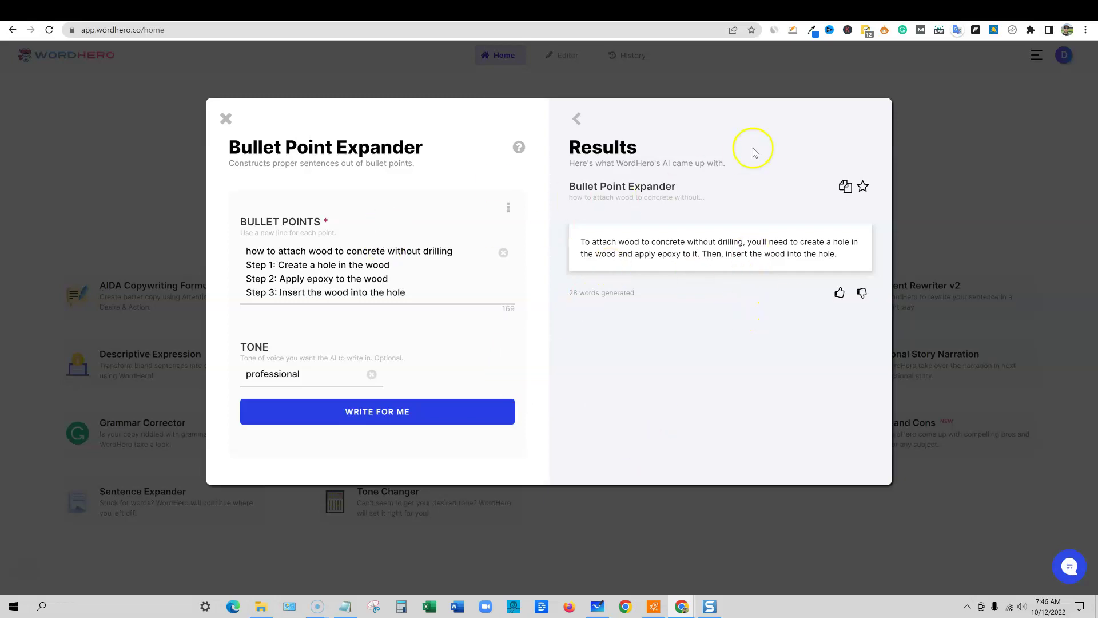
{"action": "left_click", "coordinate": [225, 119]}
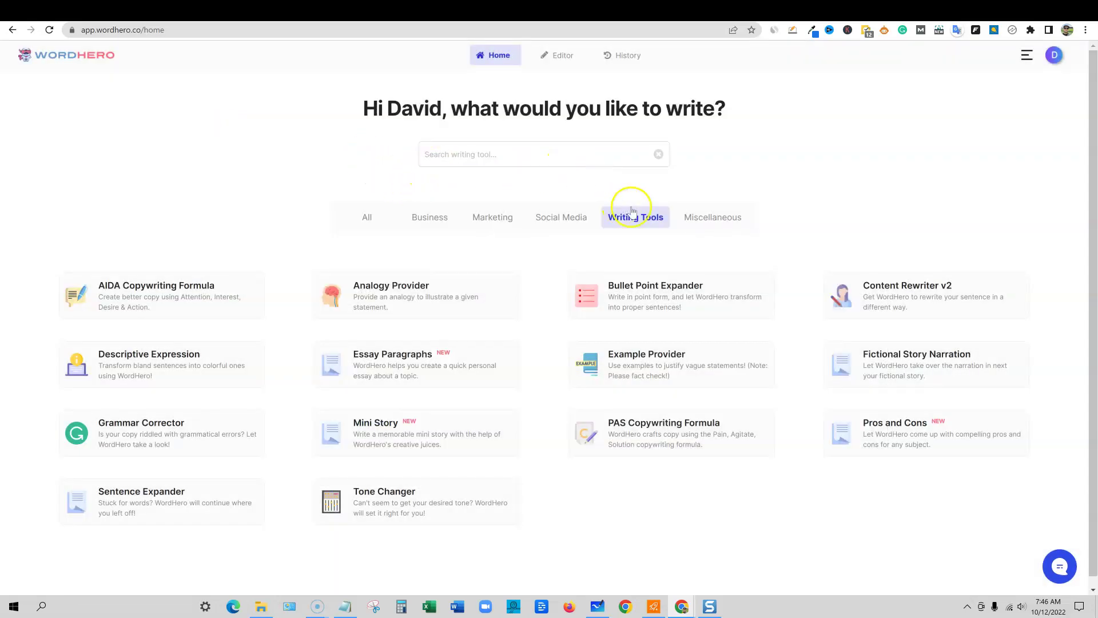
Search all WordHero tools for "blog" and open the Blog Paragraphs tool.
{"action": "left_click", "coordinate": [366, 217]}
{"action": "left_click", "coordinate": [489, 153]}
{"action": "type", "text": "blog"}
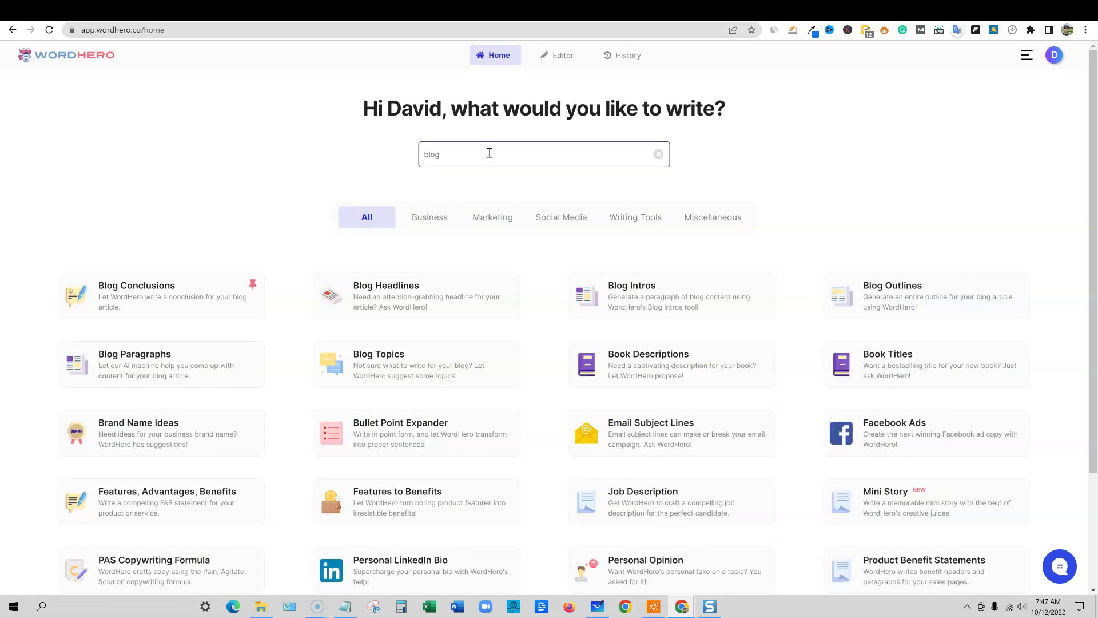
{"action": "left_click", "coordinate": [188, 376]}
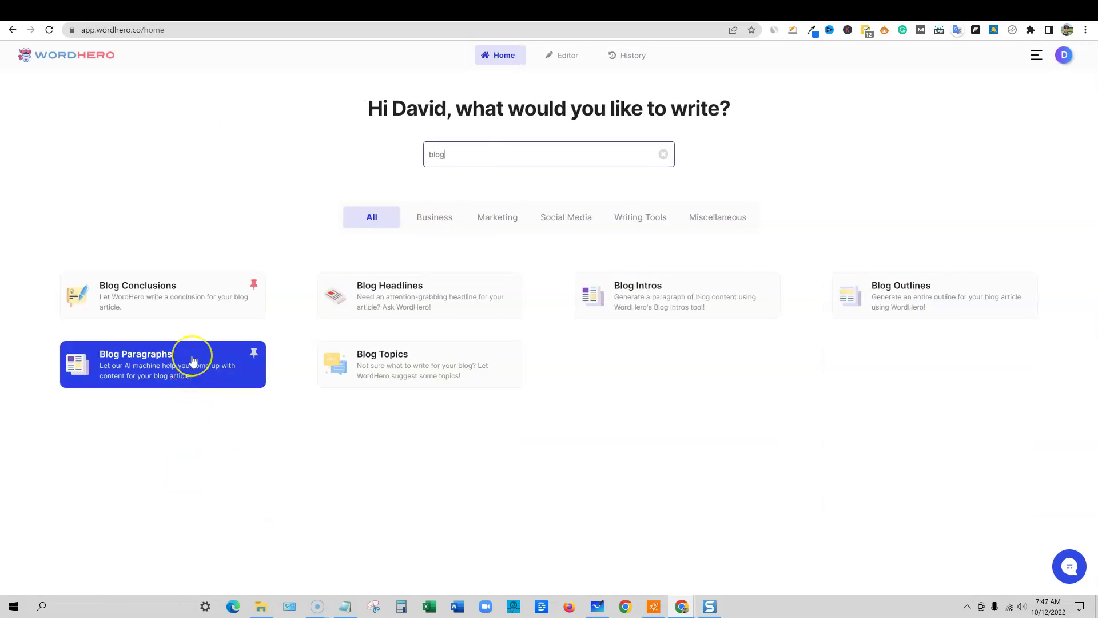
{"action": "left_click", "coordinate": [147, 362]}
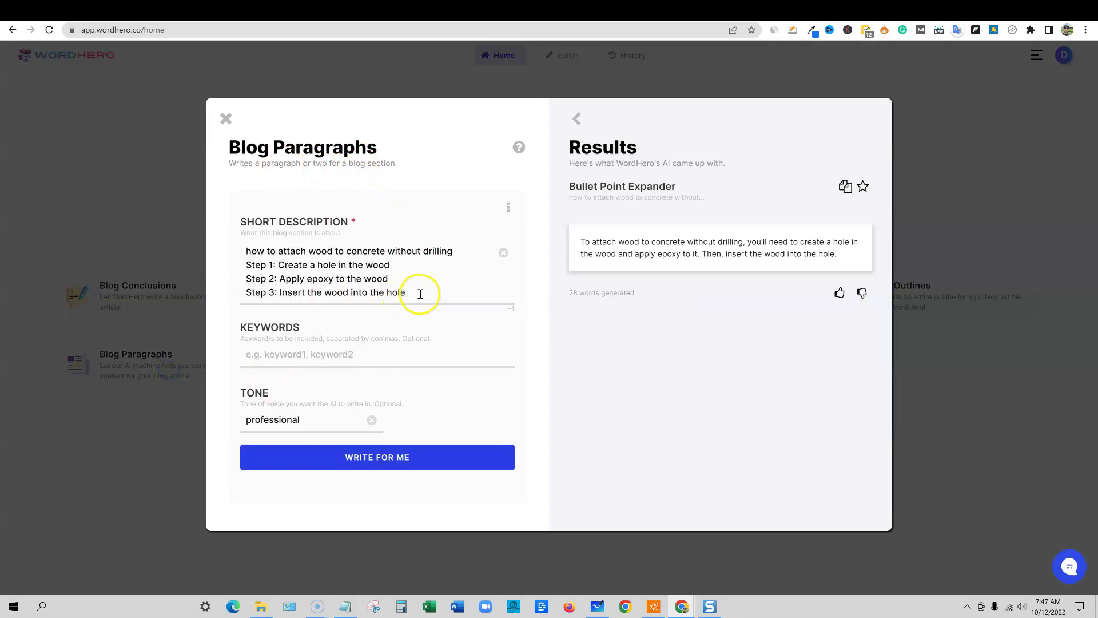
Generate Blog Paragraphs with only the topic as short description, "Step 1: Create a hole in the wood" as keywords and a professional tone.
{"action": "left_click_drag", "start_coordinate": [422, 294], "coordinate": [235, 284]}
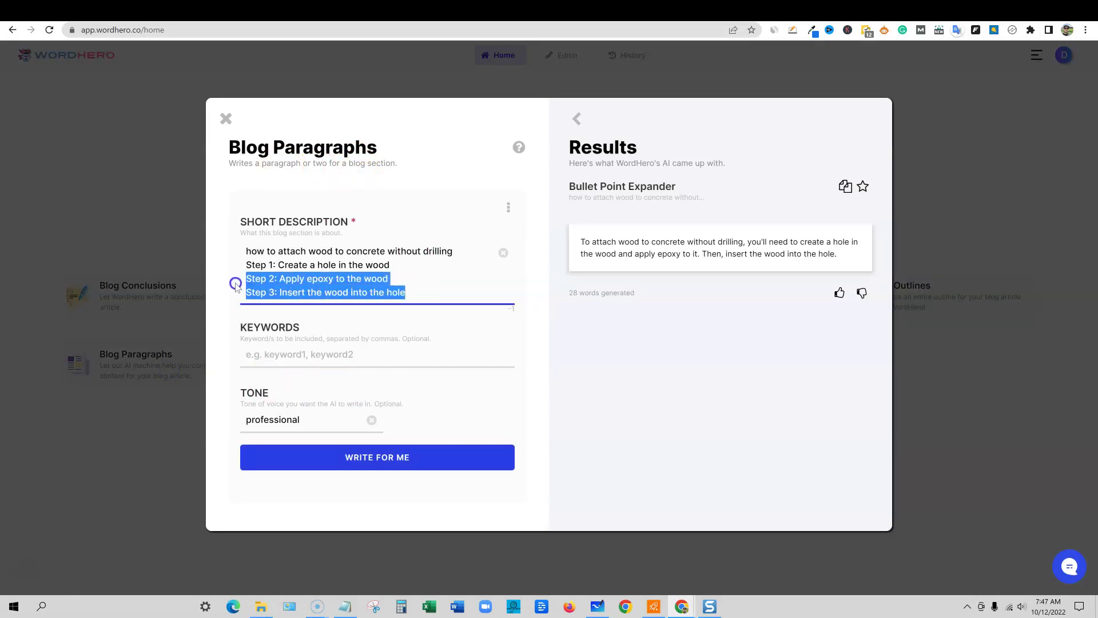
{"action": "key", "text": "BackSpace"}
{"action": "left_click_drag", "start_coordinate": [392, 265], "coordinate": [223, 267]}
{"action": "key", "text": "ctrl+c"}
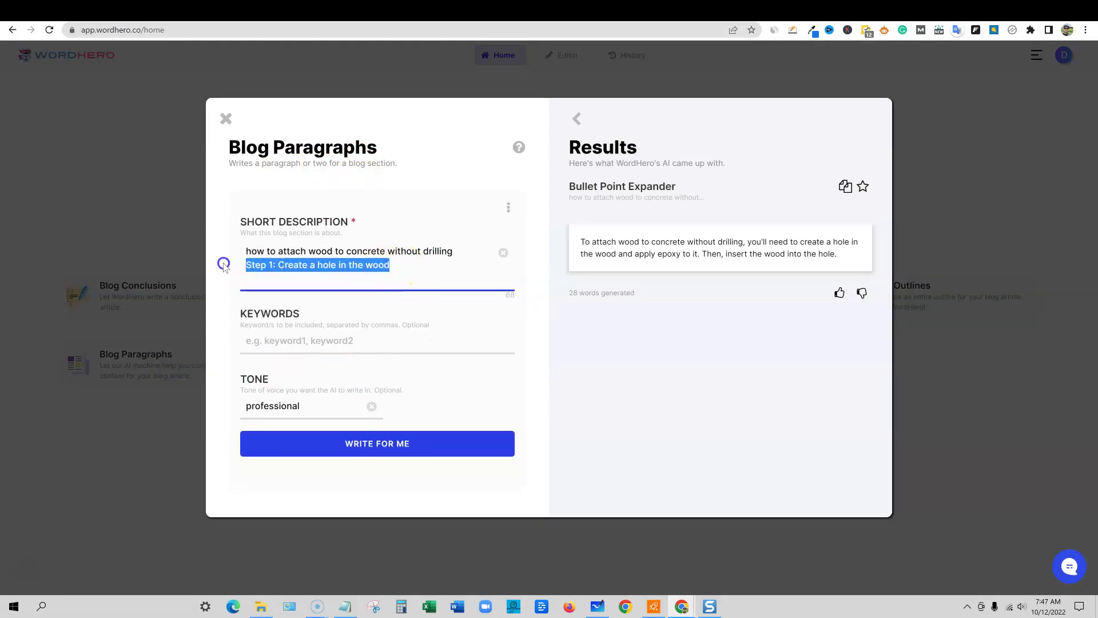
{"action": "key", "text": "BackSpace"}
{"action": "left_click", "coordinate": [280, 340]}
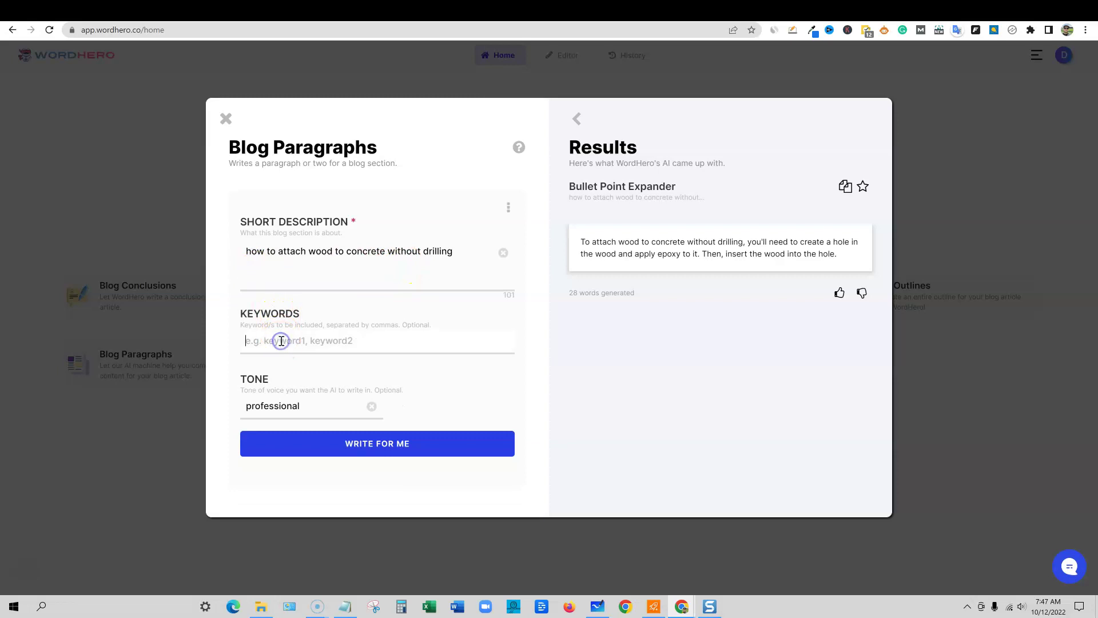
{"action": "key", "text": "ctrl+v"}
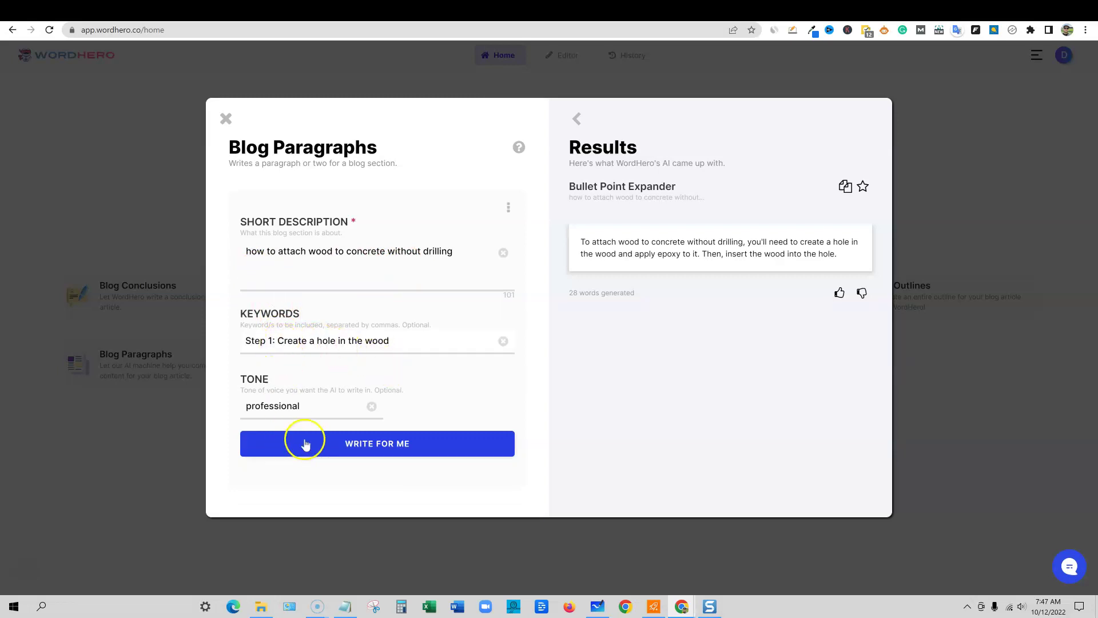
{"action": "left_click", "coordinate": [358, 447]}
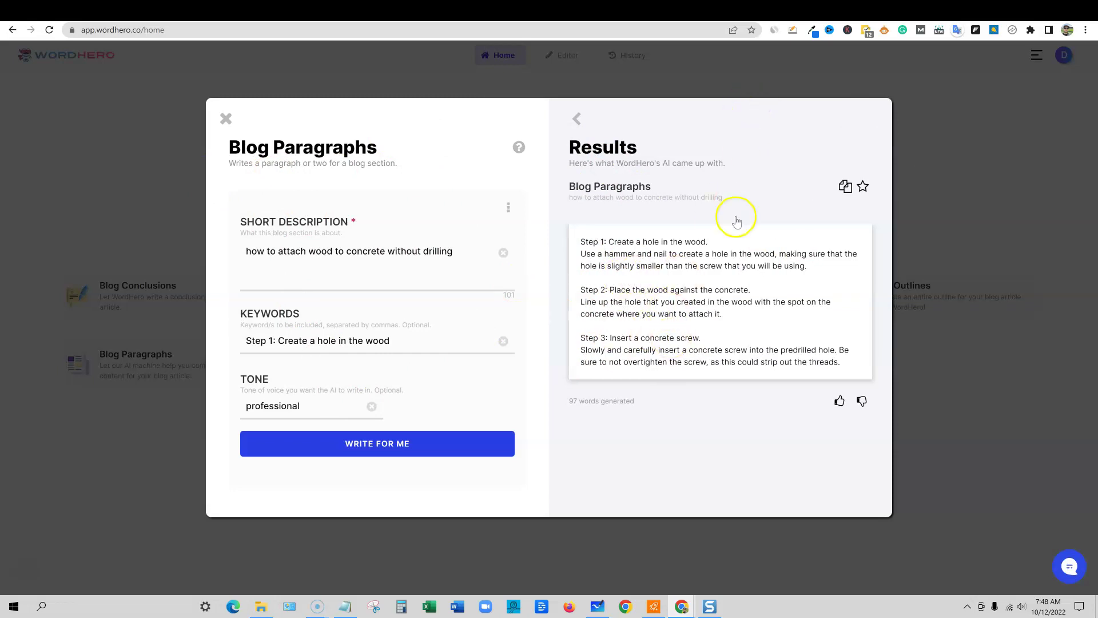
Switch to Writecream and open the Blog Heading Expander from the dashboard's SEO content types.
{"action": "left_click", "coordinate": [815, 14]}
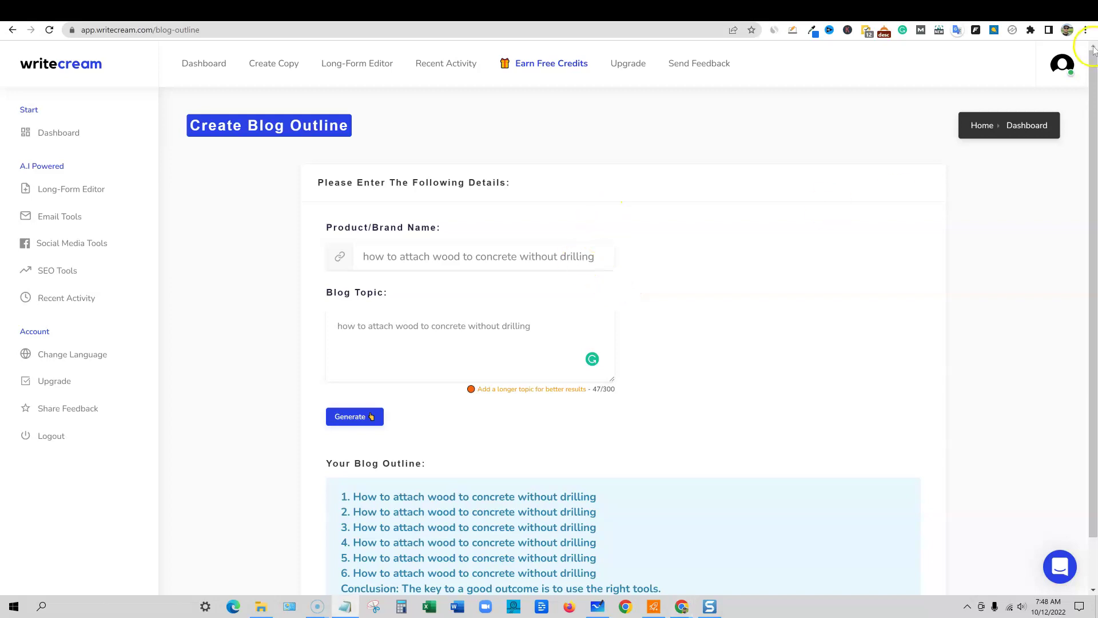
{"action": "left_click", "coordinate": [212, 68]}
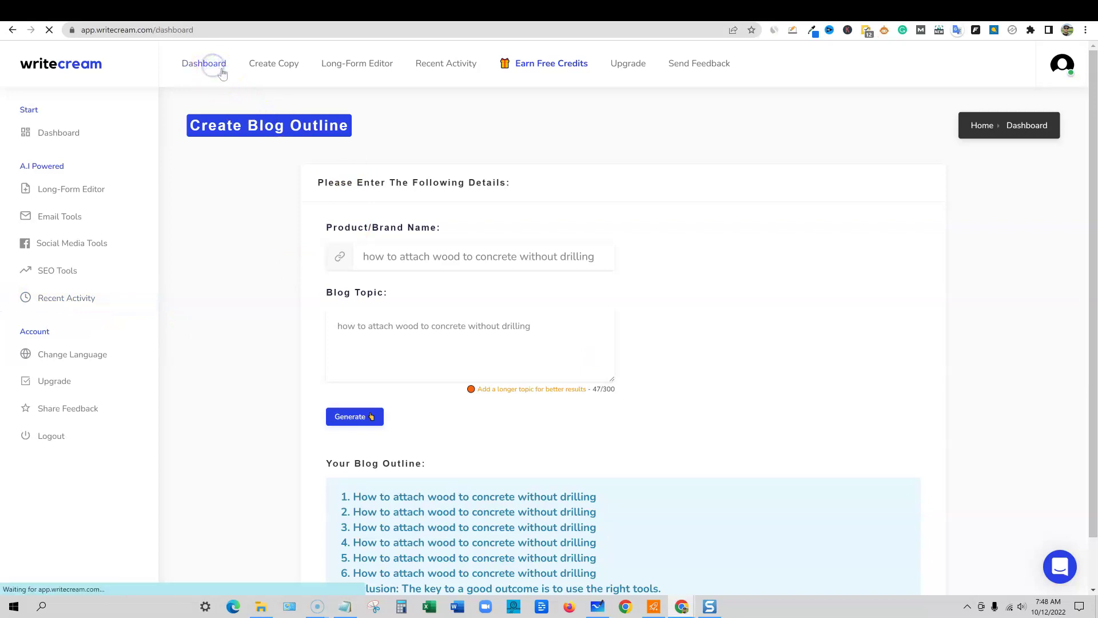
{"action": "left_click", "coordinate": [715, 214]}
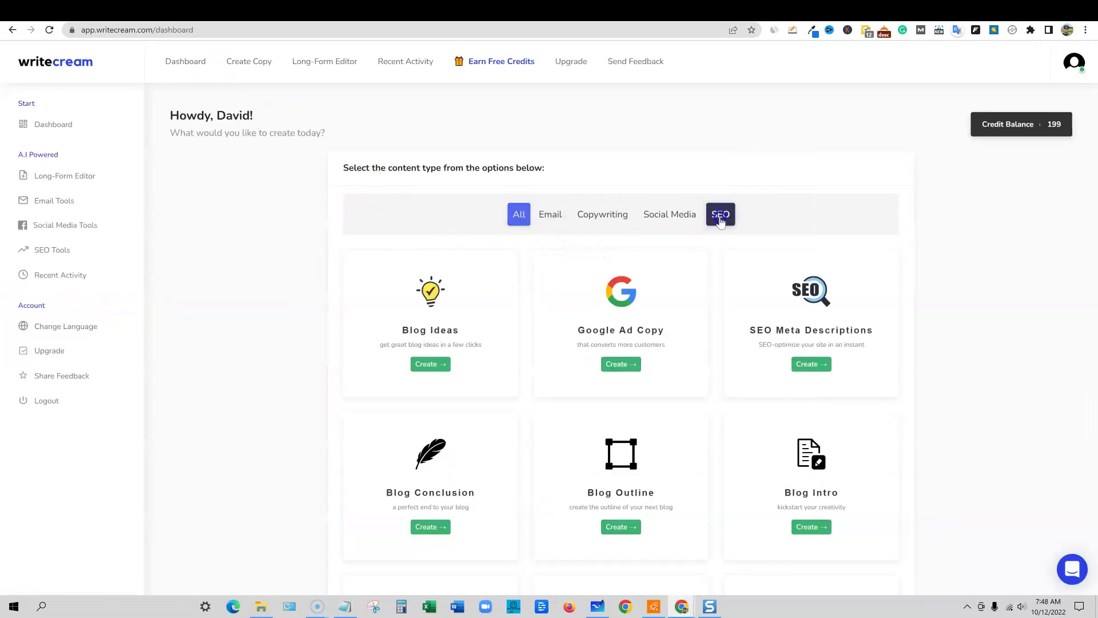
{"action": "scroll", "coordinate": [655, 382], "scroll_direction": "down", "scroll_amount": 3}
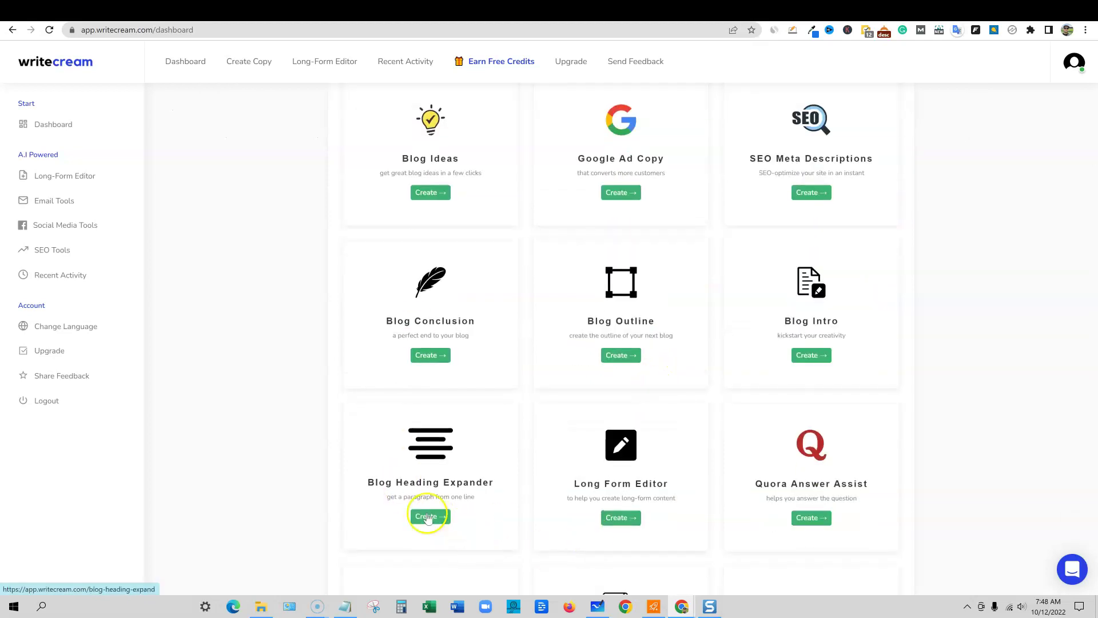
{"action": "scroll", "coordinate": [430, 516], "scroll_direction": "down", "scroll_amount": 2}
{"action": "left_click", "coordinate": [428, 401]}
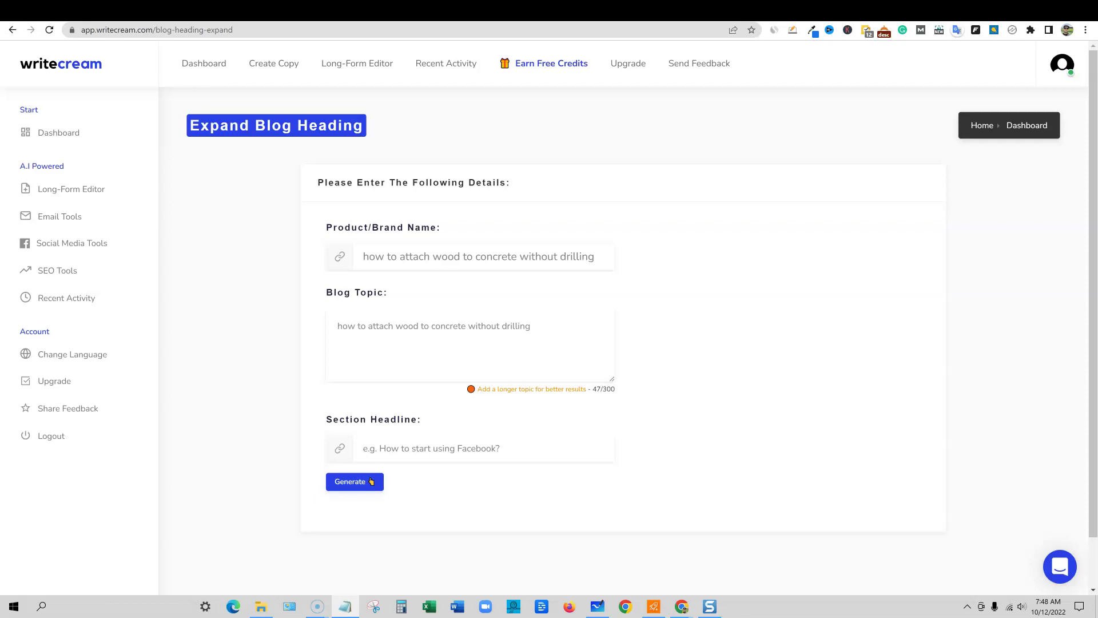
Generate blog heading expansions for the section headline "Create a hole in the wood".
{"action": "left_click", "coordinate": [483, 449]}
{"action": "type", "text": "Create a hole in the wood"}
{"action": "left_click", "coordinate": [351, 482]}
Read through the generated heading expansions and check whether they suit attaching wood to concrete without drilling.
{"action": "scroll", "coordinate": [540, 552], "scroll_direction": "down", "scroll_amount": 1}
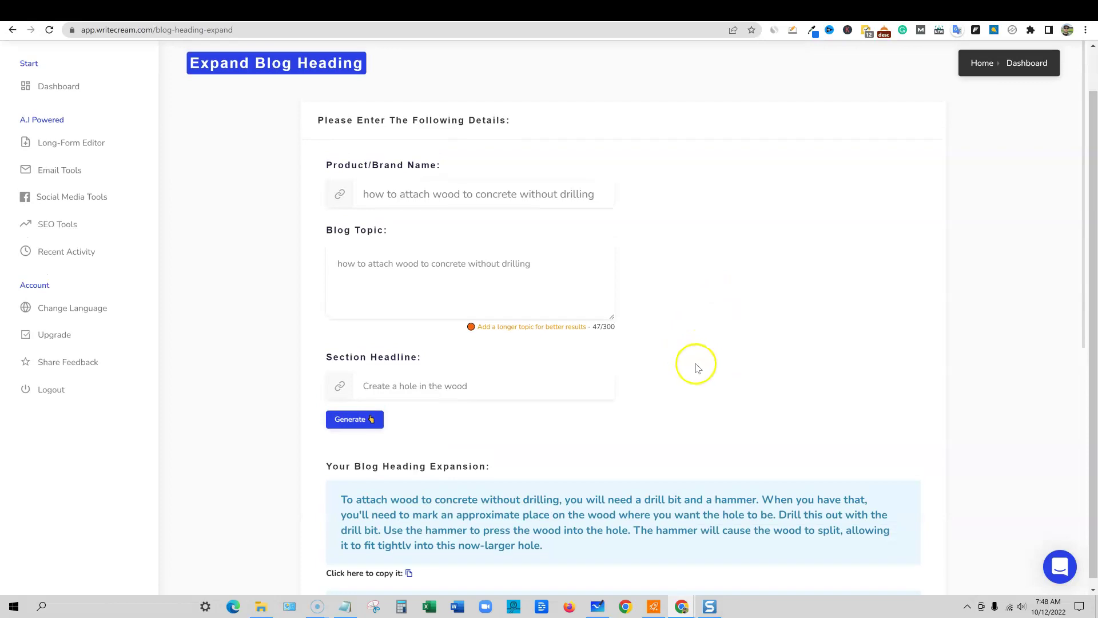
{"action": "scroll", "coordinate": [697, 366], "scroll_direction": "down", "scroll_amount": 7}
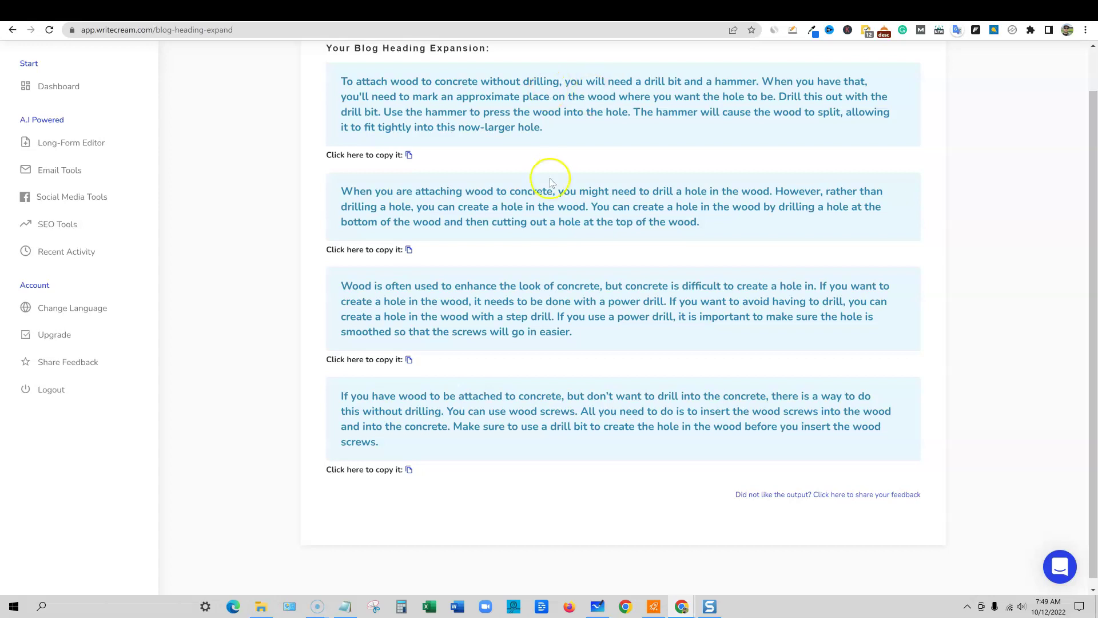
{"action": "left_click_drag", "start_coordinate": [532, 192], "coordinate": [708, 228]}
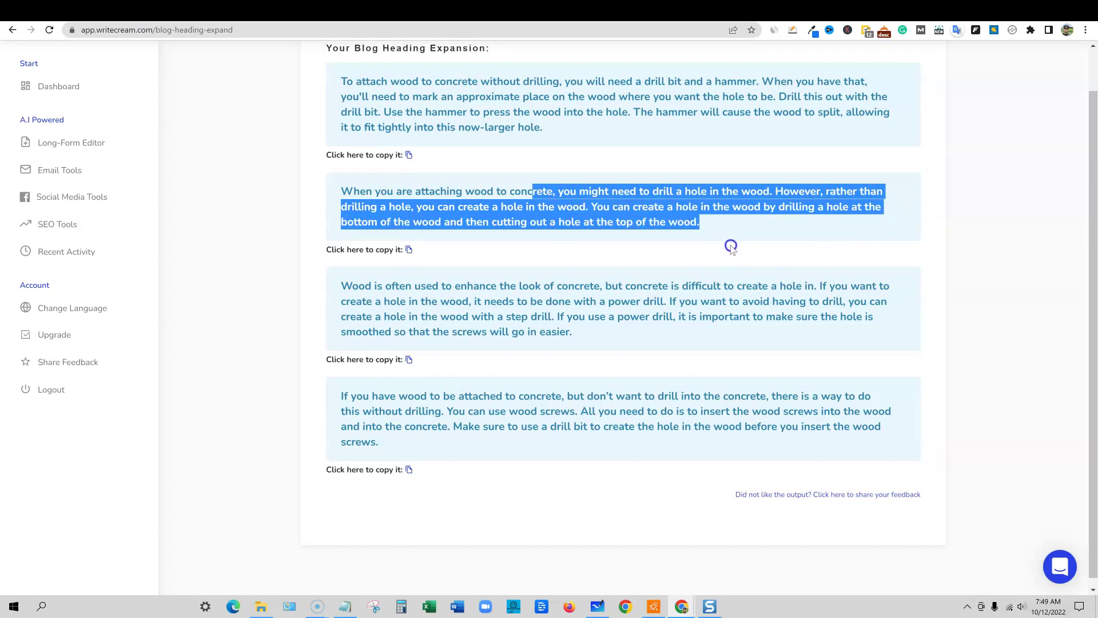
{"action": "left_click_drag", "start_coordinate": [741, 269], "coordinate": [551, 316]}
{"action": "left_click_drag", "start_coordinate": [364, 286], "coordinate": [846, 332]}
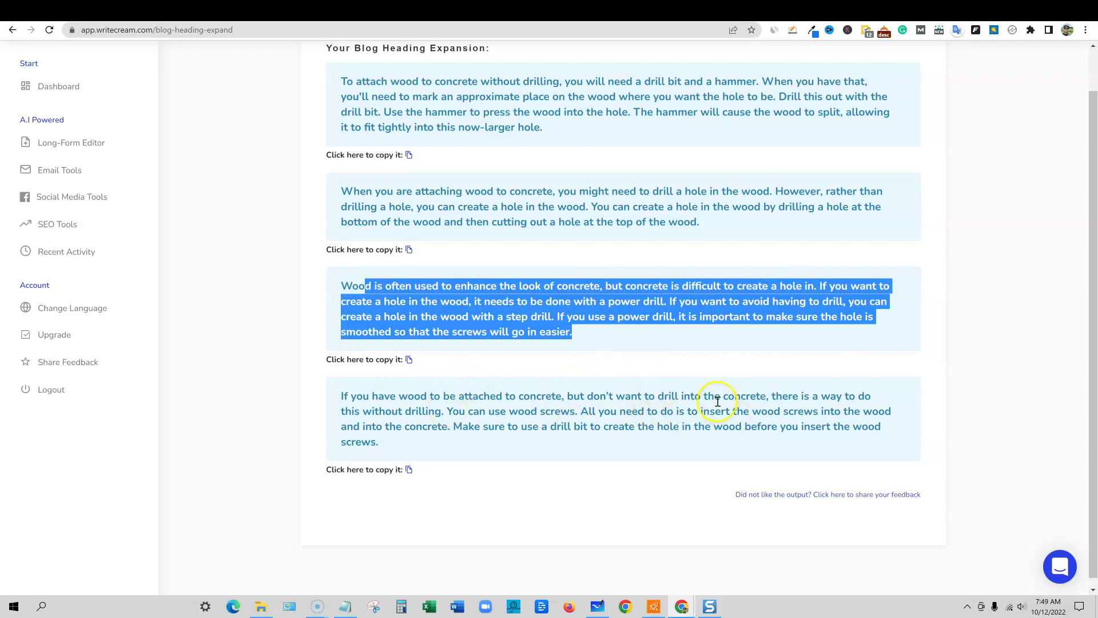
{"action": "scroll", "coordinate": [715, 401], "scroll_direction": "up", "scroll_amount": 2}
{"action": "scroll", "coordinate": [715, 401], "scroll_direction": "down", "scroll_amount": 1}
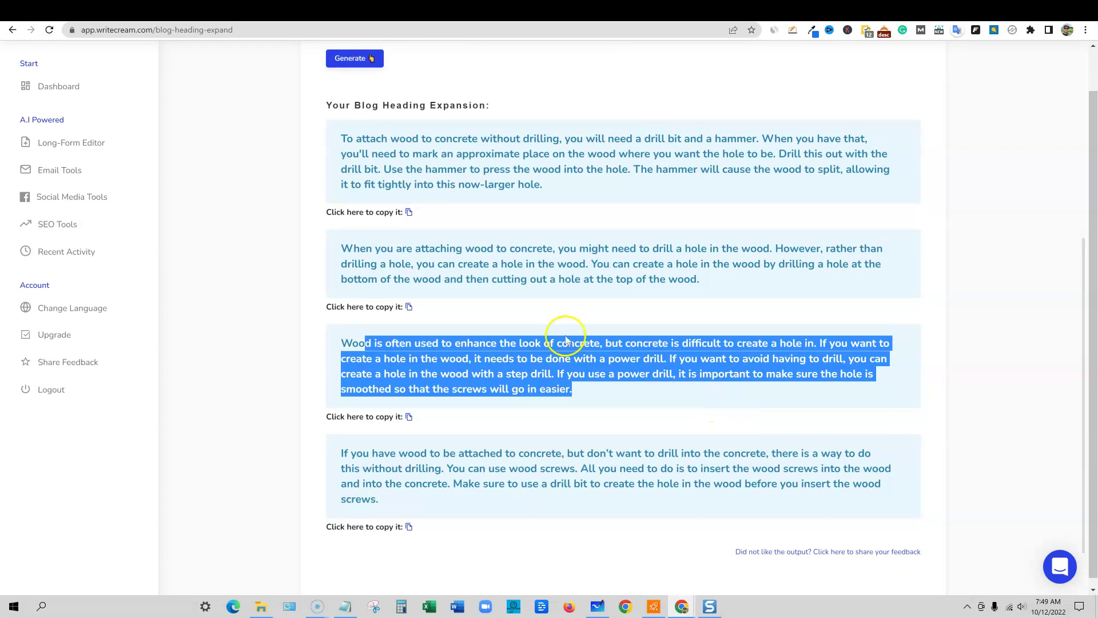
{"action": "left_click", "coordinate": [430, 100]}
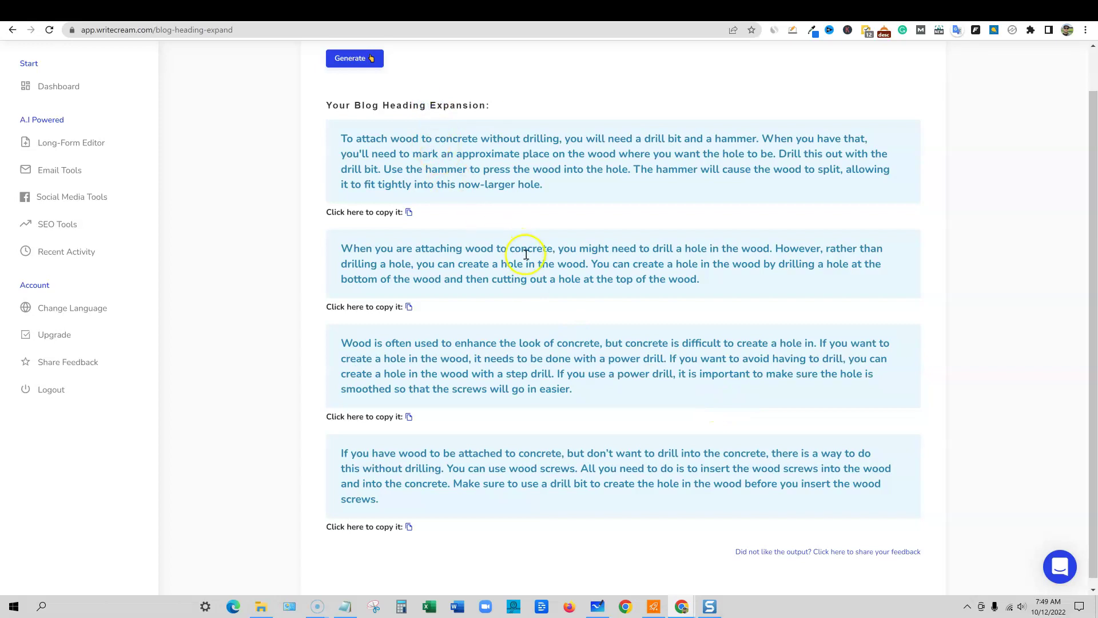
{"action": "scroll", "coordinate": [526, 254], "scroll_direction": "up", "scroll_amount": 6}
{"action": "scroll", "coordinate": [569, 247], "scroll_direction": "down", "scroll_amount": 5}
{"action": "scroll", "coordinate": [575, 252], "scroll_direction": "up", "scroll_amount": 2}
{"action": "scroll", "coordinate": [568, 274], "scroll_direction": "down", "scroll_amount": 3}
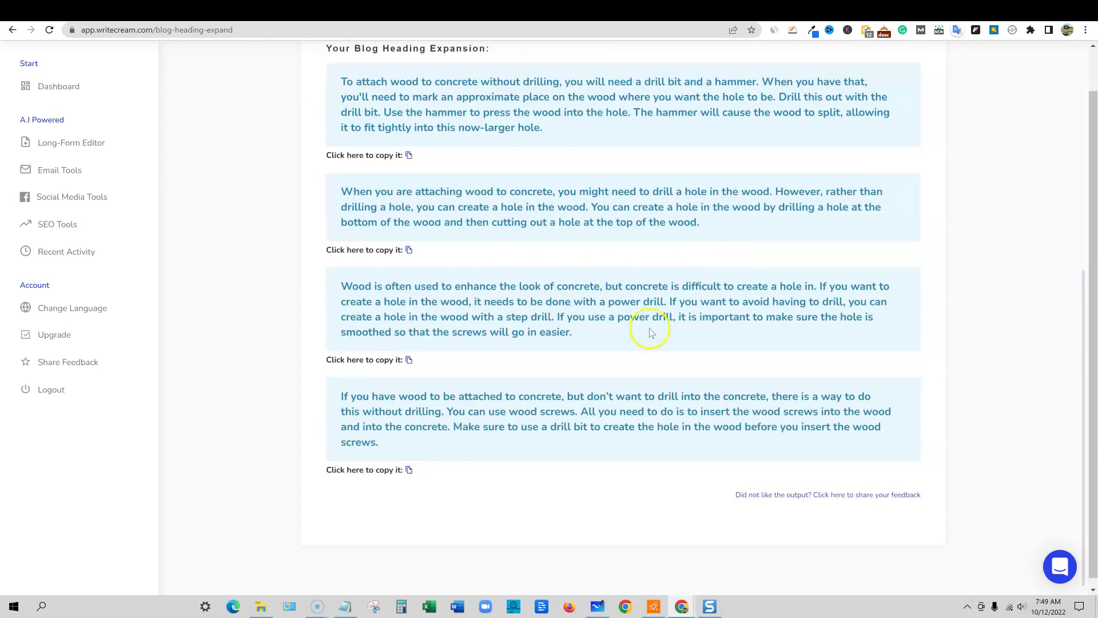
{"action": "scroll", "coordinate": [578, 294], "scroll_direction": "up", "scroll_amount": 2}
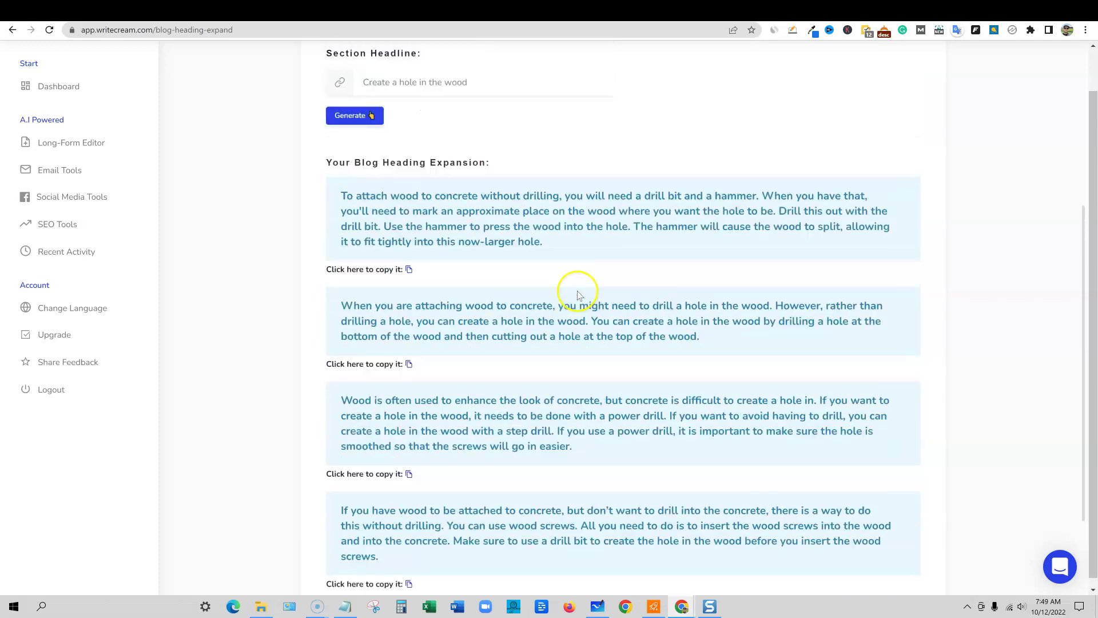
{"action": "left_click", "coordinate": [457, 135]}
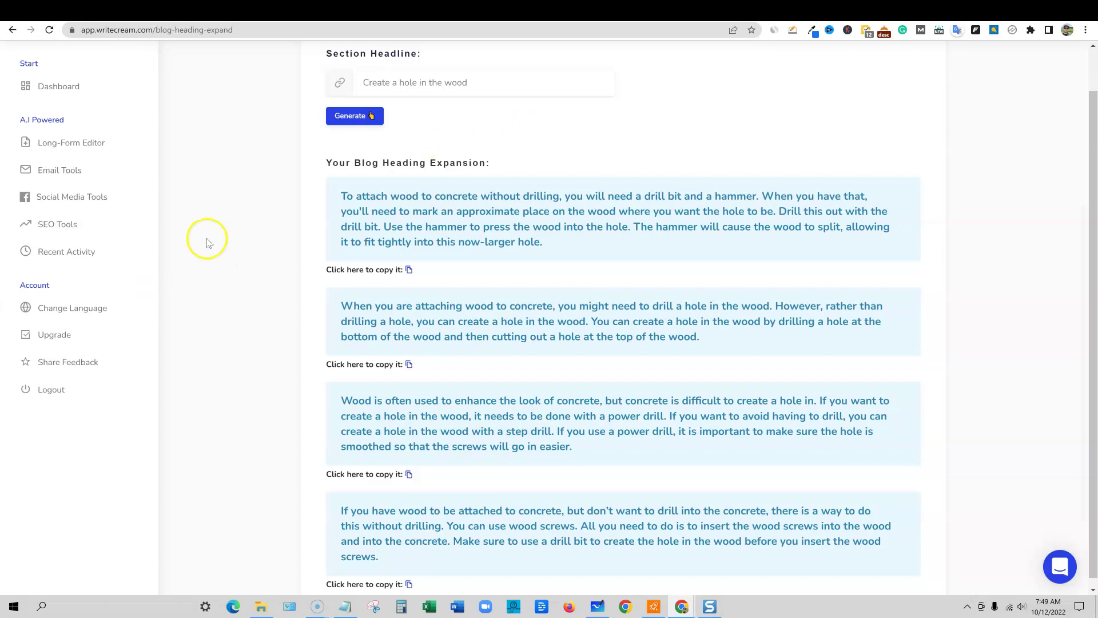
Return to the Writecream dashboard and look through the full list of content types.
{"action": "left_click", "coordinate": [68, 89]}
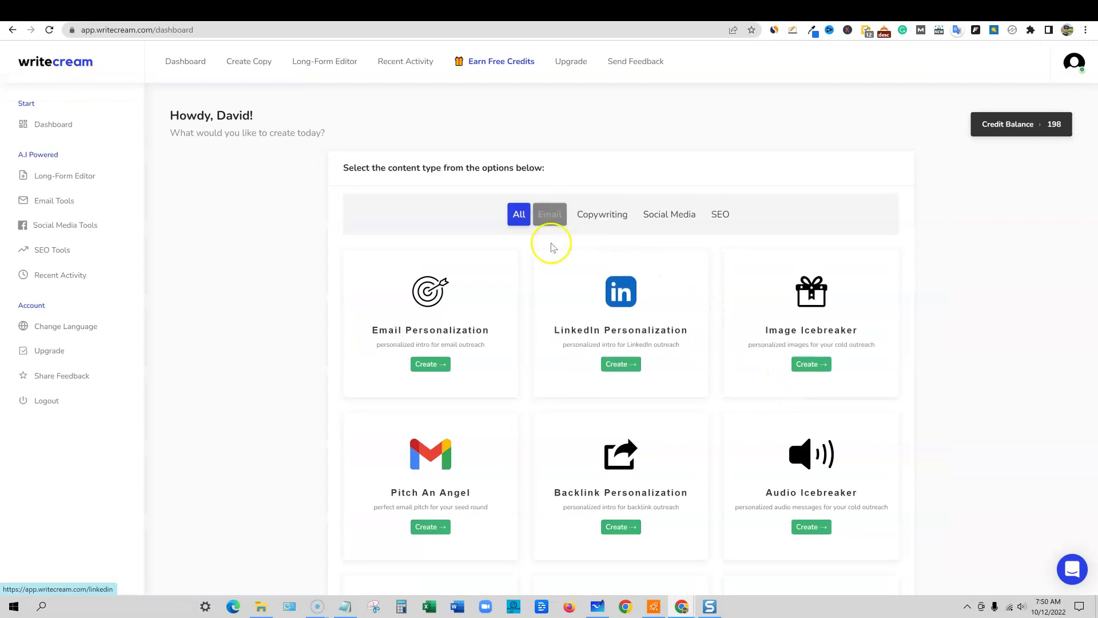
{"action": "scroll", "coordinate": [822, 411], "scroll_direction": "down", "scroll_amount": 3}
{"action": "scroll", "coordinate": [932, 492], "scroll_direction": "down", "scroll_amount": 5}
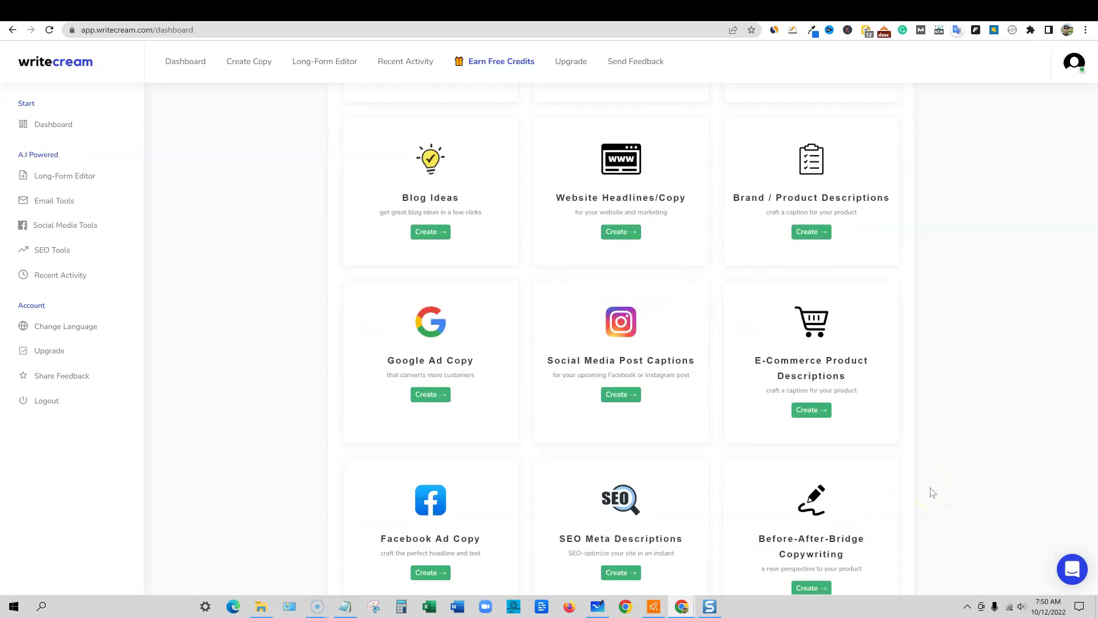
{"action": "scroll", "coordinate": [932, 492], "scroll_direction": "up", "scroll_amount": 8}
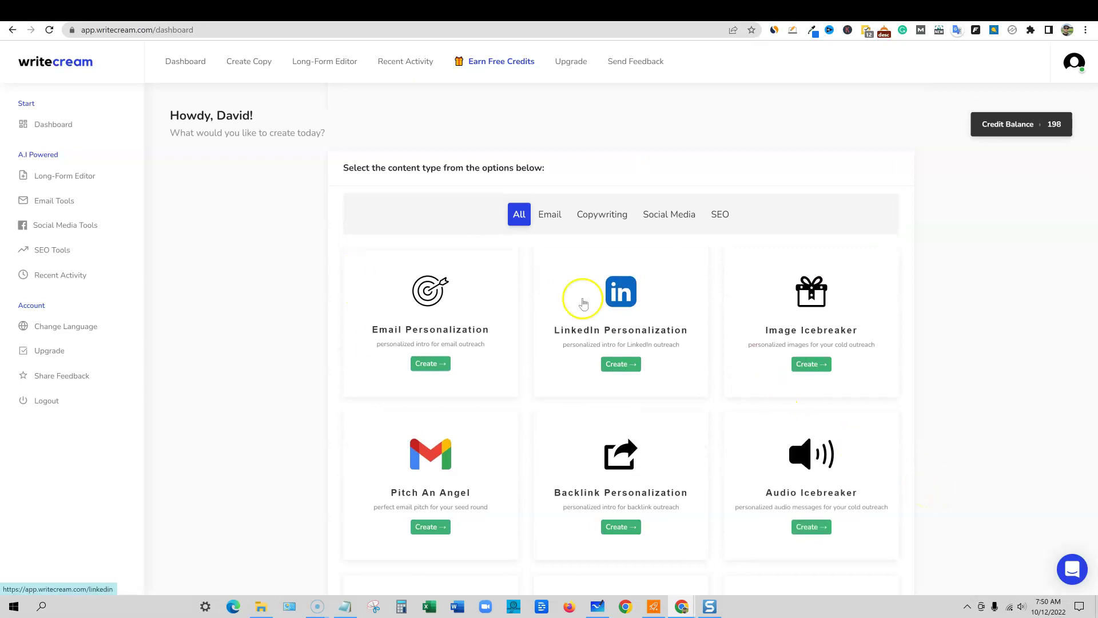
{"action": "scroll", "coordinate": [747, 414], "scroll_direction": "down", "scroll_amount": 2}
{"action": "scroll", "coordinate": [747, 414], "scroll_direction": "up", "scroll_amount": 2}
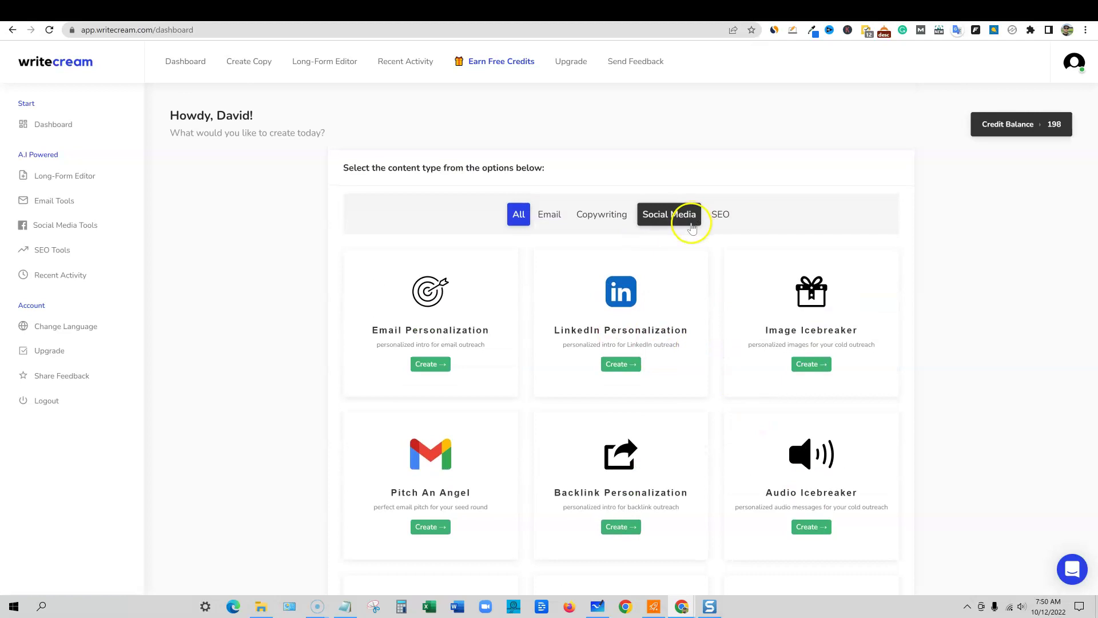
{"action": "left_click", "coordinate": [761, 124]}
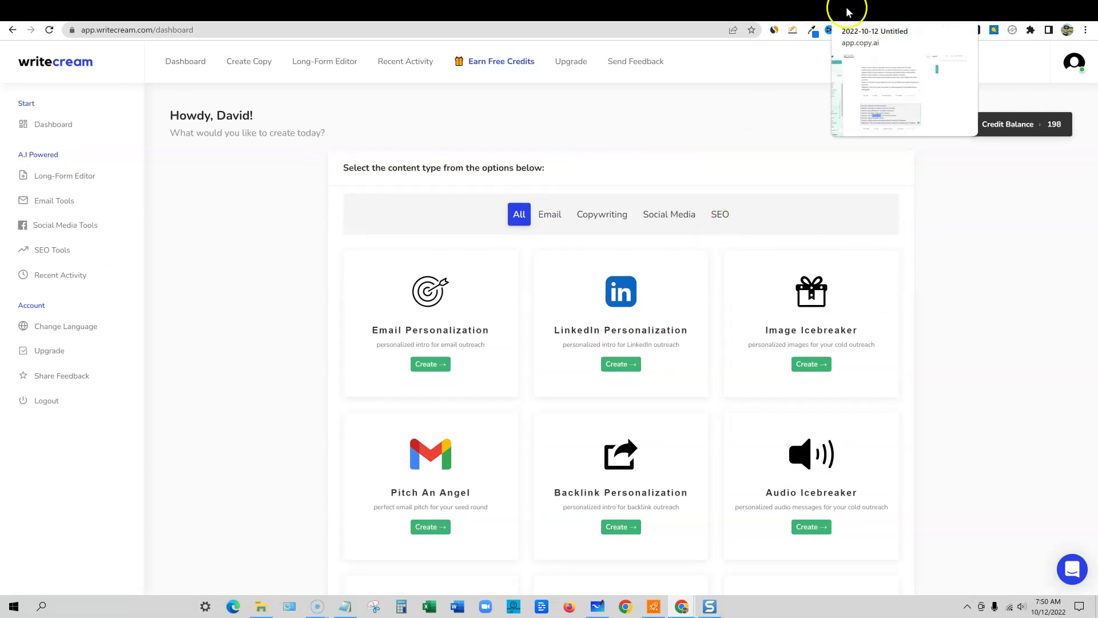
Switch to Copy AI, review its blog outline results and open the Bullet Point to Blog Section tool.
{"action": "left_click", "coordinate": [848, 11]}
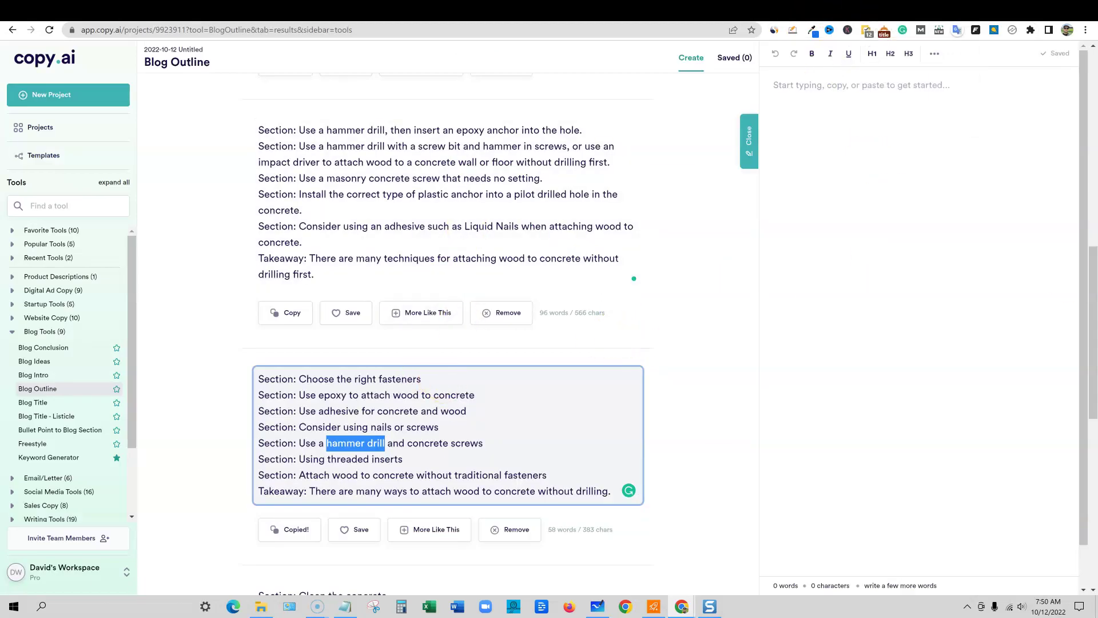
{"action": "left_click", "coordinate": [369, 359]}
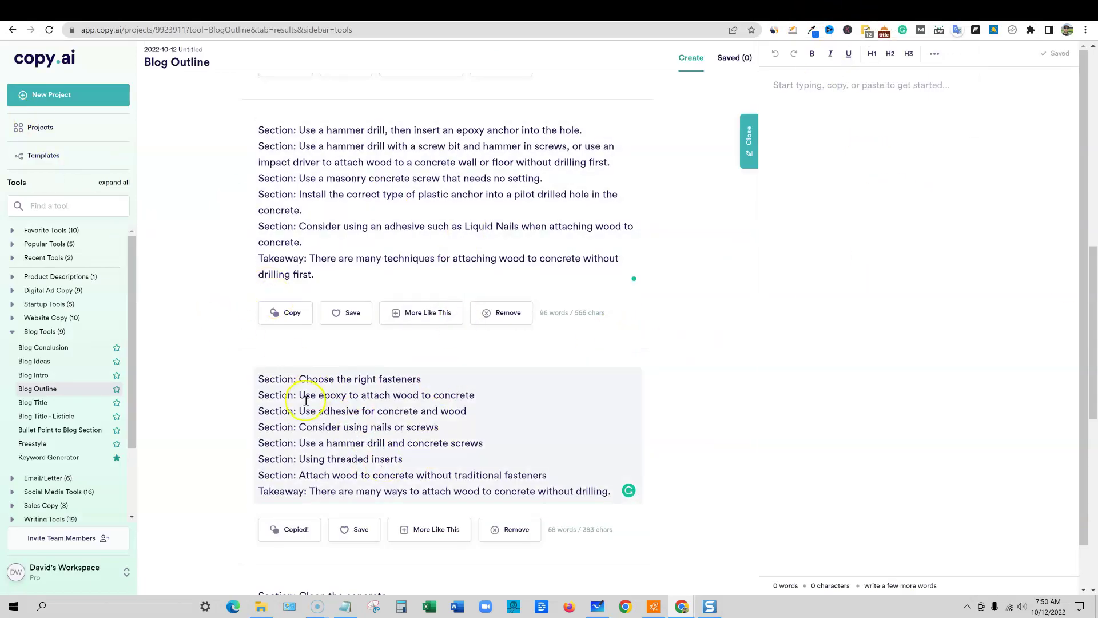
{"action": "scroll", "coordinate": [471, 366], "scroll_direction": "up", "scroll_amount": 1}
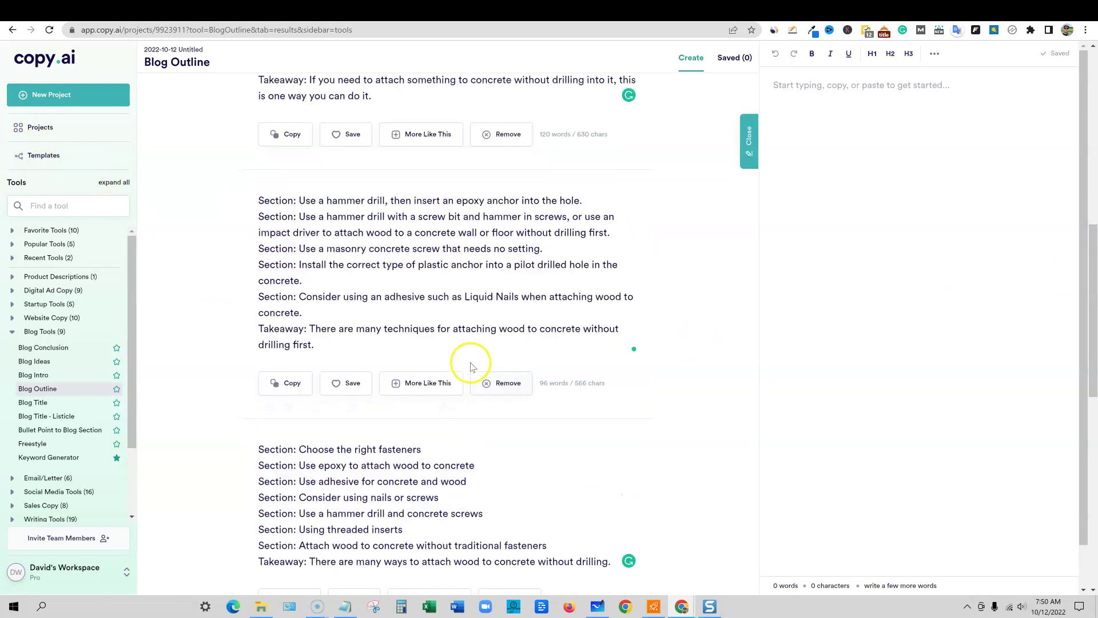
{"action": "scroll", "coordinate": [471, 366], "scroll_direction": "up", "scroll_amount": 8}
{"action": "scroll", "coordinate": [466, 362], "scroll_direction": "down", "scroll_amount": 7}
{"action": "scroll", "coordinate": [432, 352], "scroll_direction": "up", "scroll_amount": 6}
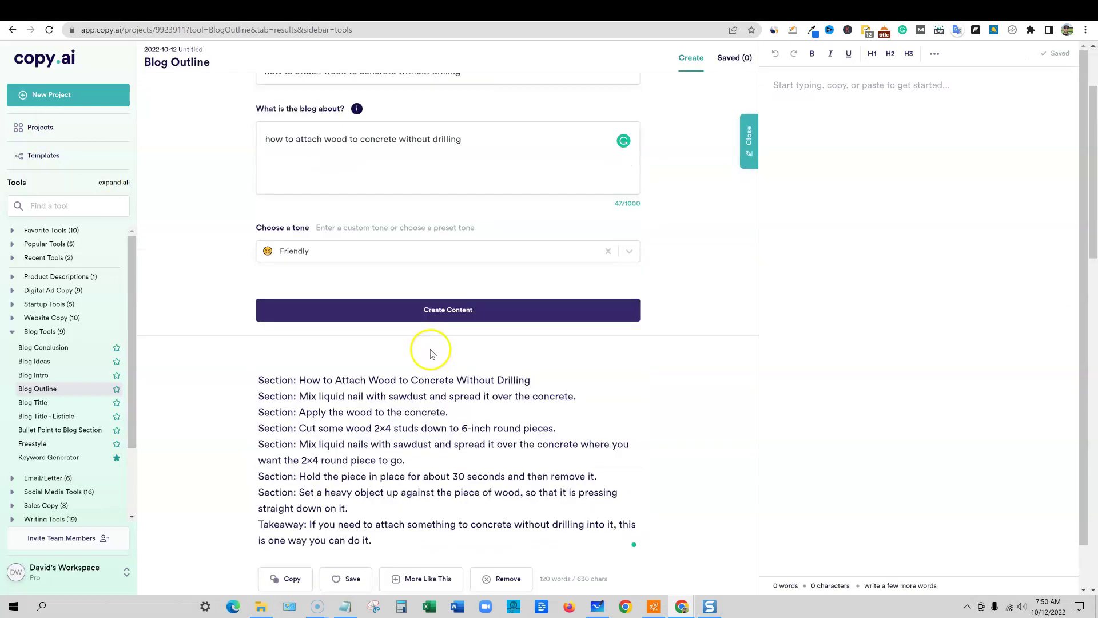
{"action": "scroll", "coordinate": [431, 353], "scroll_direction": "up", "scroll_amount": 2}
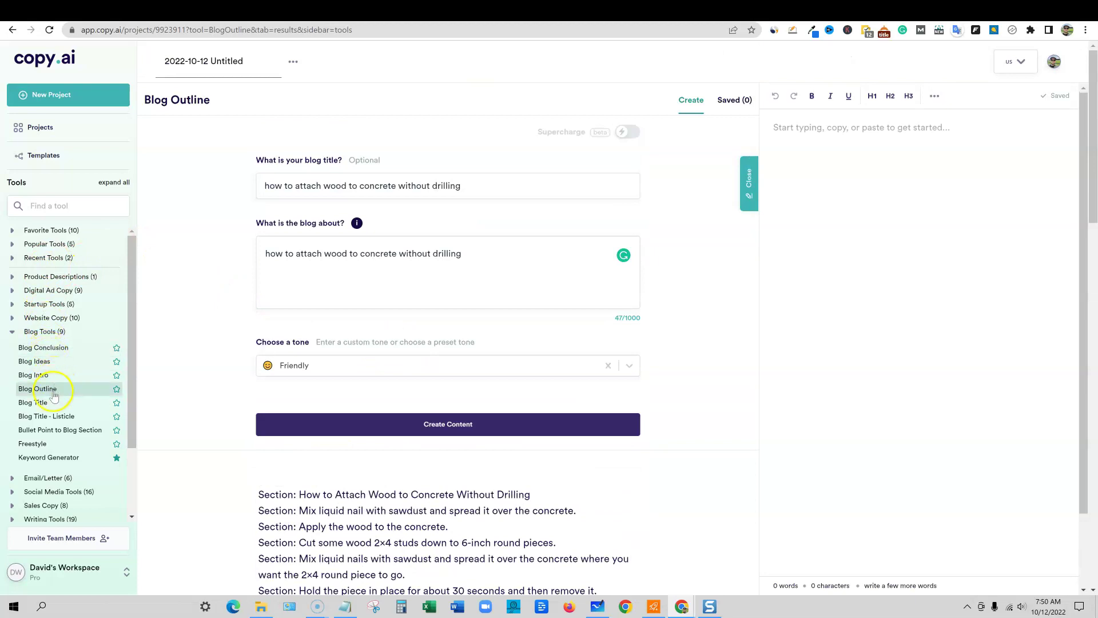
{"action": "left_click", "coordinate": [60, 430]}
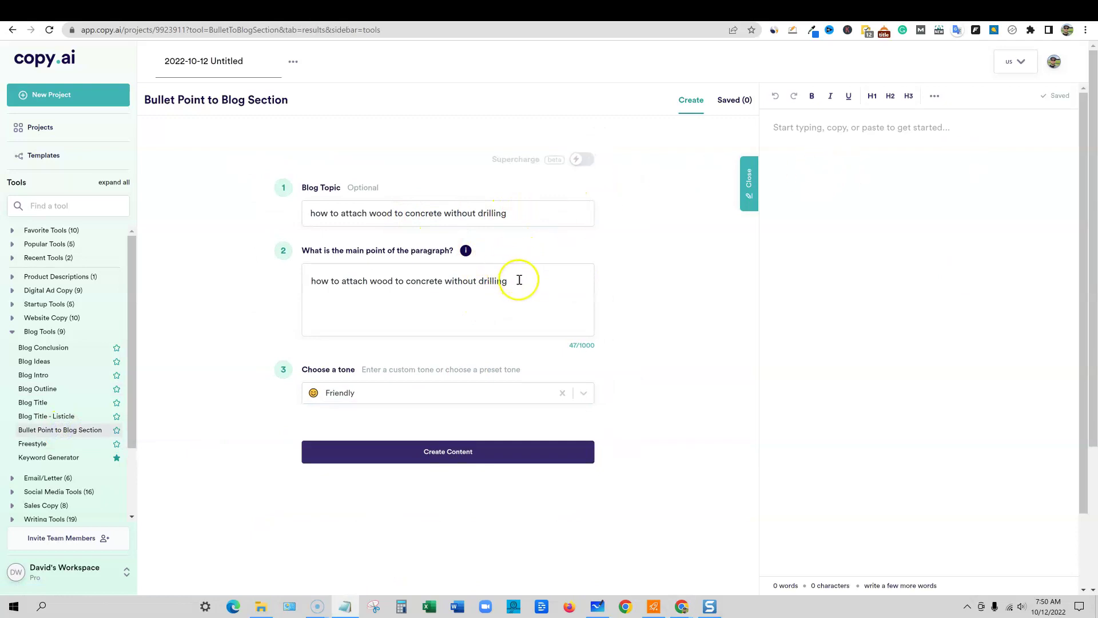
Generate a blog section with "Create a hole in the wood" as the paragraph's main point and a Professional tone.
{"action": "left_click_drag", "start_coordinate": [520, 280], "coordinate": [234, 284]}
{"action": "type", "text": "Create a hole in the wood"}
{"action": "left_click", "coordinate": [400, 393]}
{"action": "left_click", "coordinate": [377, 482]}
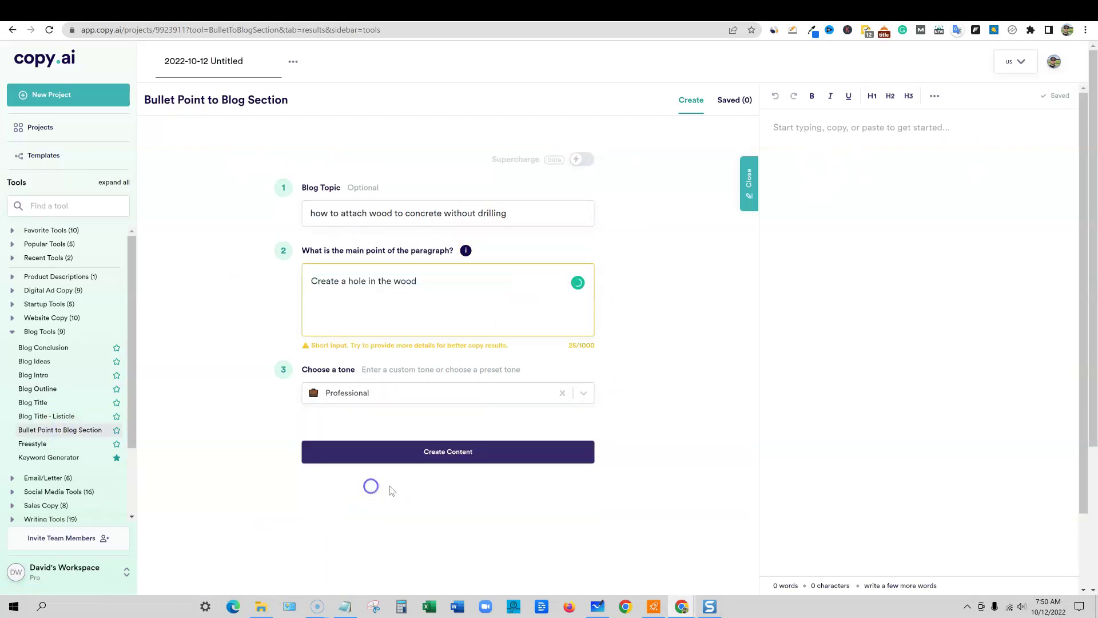
{"action": "left_click", "coordinate": [457, 460]}
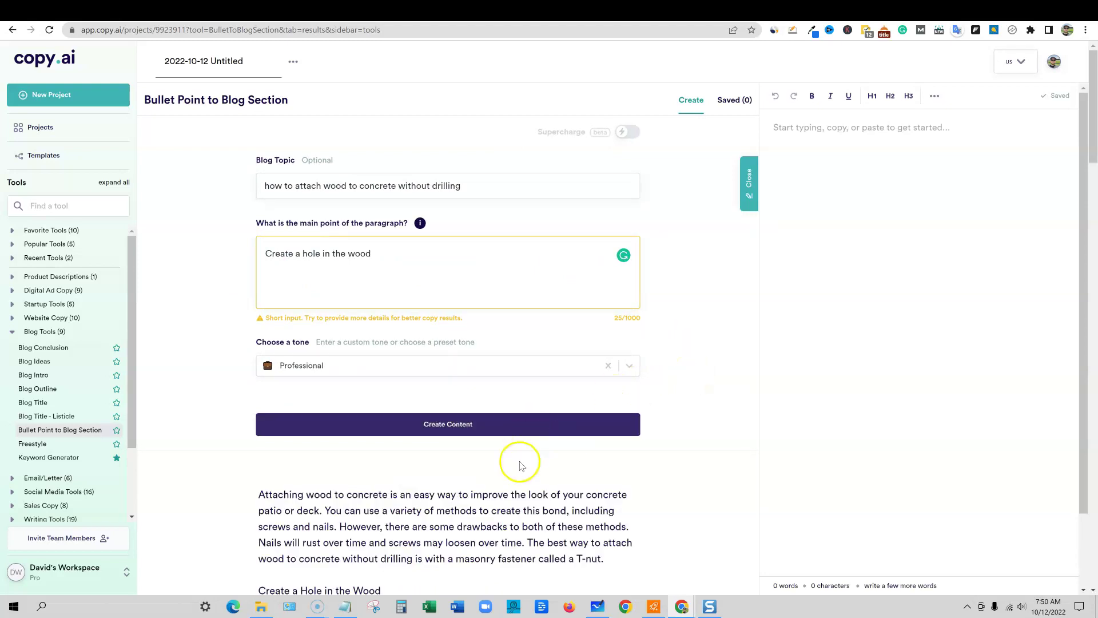
Read the first generated blog section, examining its opening paragraph and the advice on attaching wood without drilling.
{"action": "scroll", "coordinate": [497, 480], "scroll_direction": "down", "scroll_amount": 1}
{"action": "scroll", "coordinate": [482, 502], "scroll_direction": "down", "scroll_amount": 2}
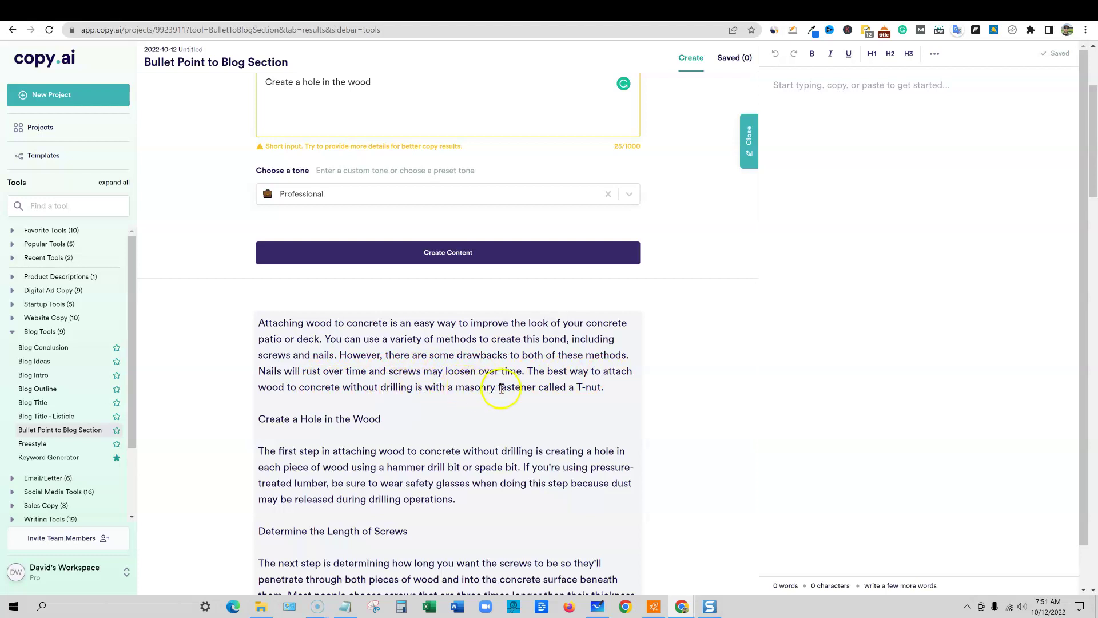
{"action": "left_click_drag", "start_coordinate": [615, 388], "coordinate": [379, 394]}
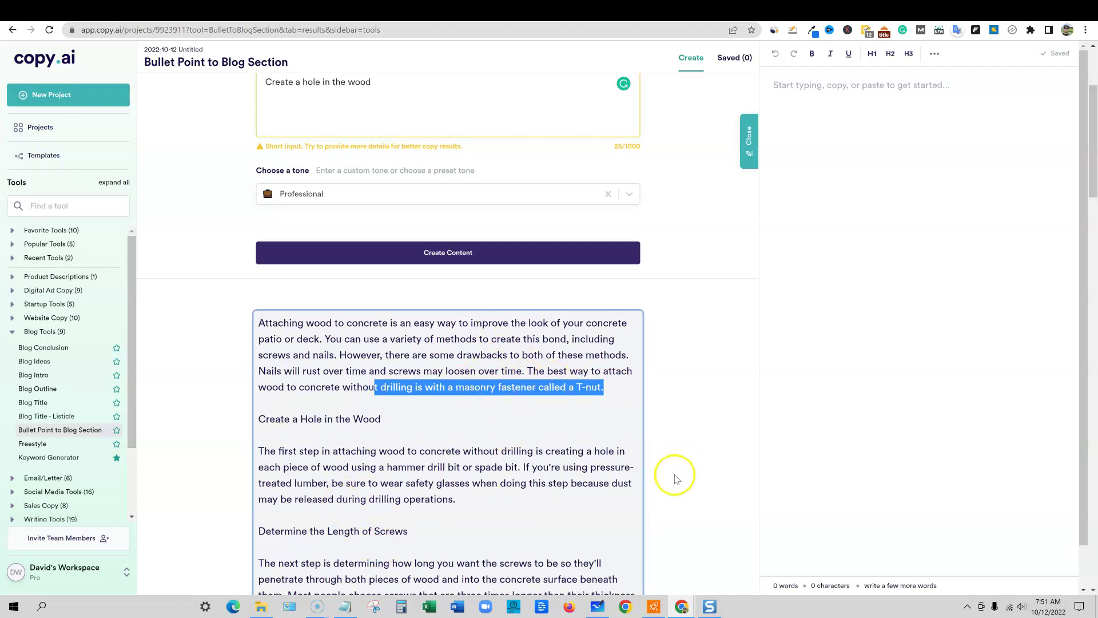
{"action": "left_click", "coordinate": [611, 385]}
{"action": "left_click_drag", "start_coordinate": [608, 389], "coordinate": [239, 376]}
{"action": "left_click", "coordinate": [602, 380]}
{"action": "left_click_drag", "start_coordinate": [612, 388], "coordinate": [248, 314]}
{"action": "left_click", "coordinate": [422, 415]}
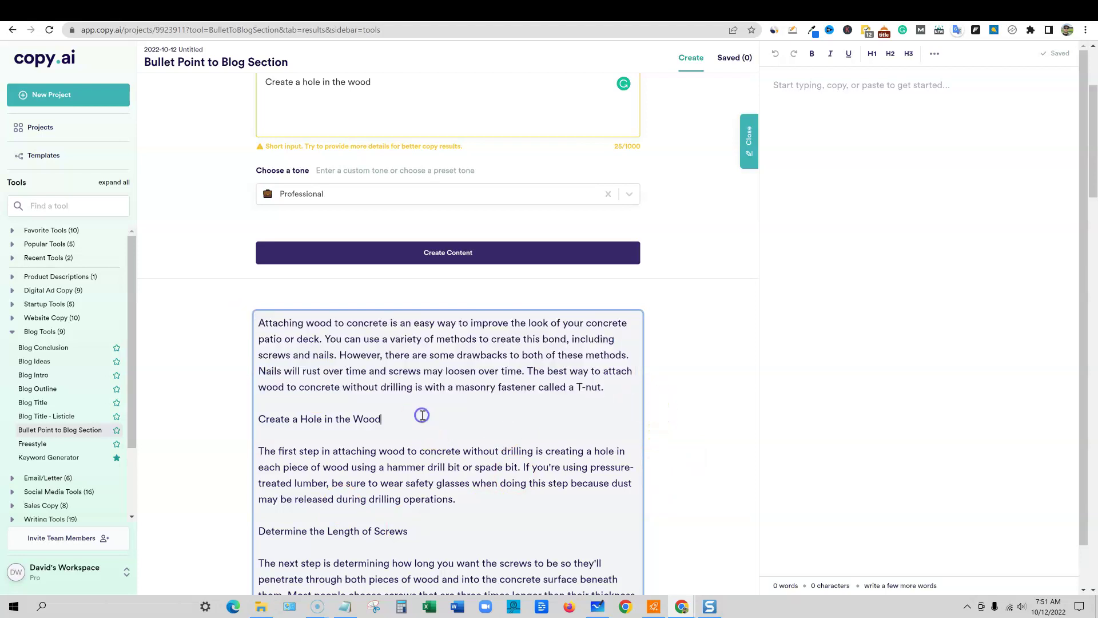
Read the rest of the first blog section on making the hole and choosing screw length, and glance at the following results.
{"action": "scroll", "coordinate": [377, 410], "scroll_direction": "down", "scroll_amount": 1}
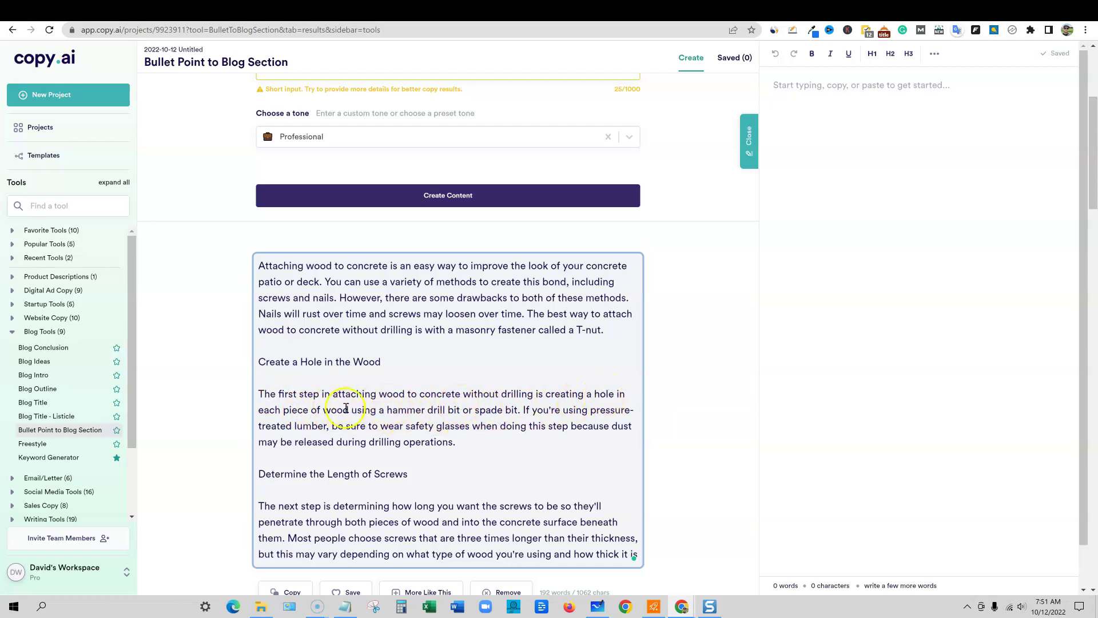
{"action": "left_click_drag", "start_coordinate": [288, 410], "coordinate": [520, 410]}
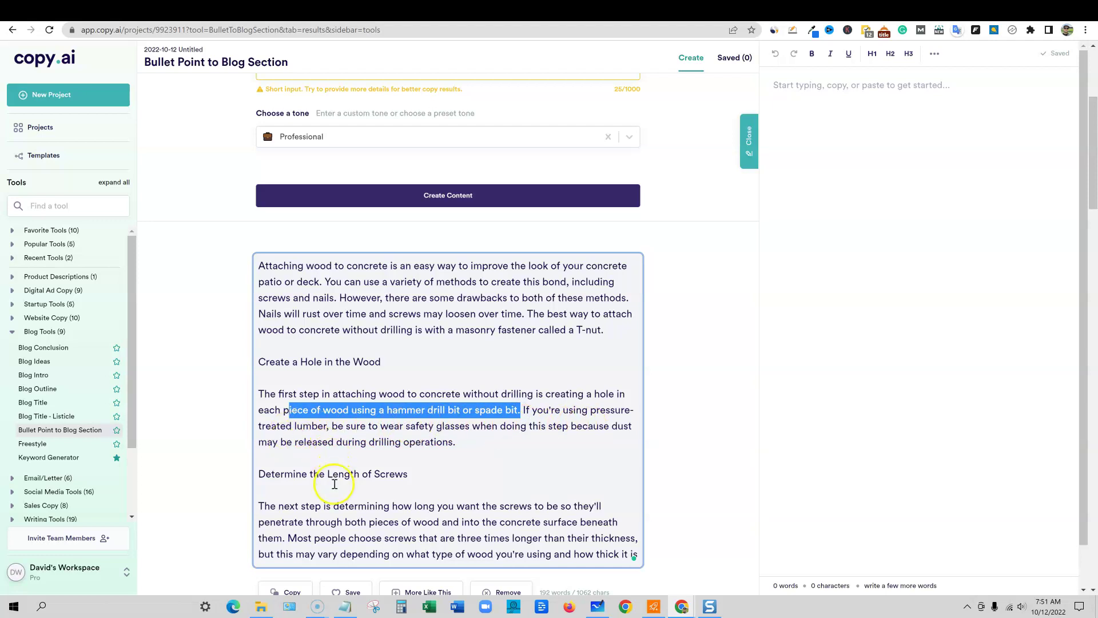
{"action": "scroll", "coordinate": [398, 480], "scroll_direction": "down", "scroll_amount": 2}
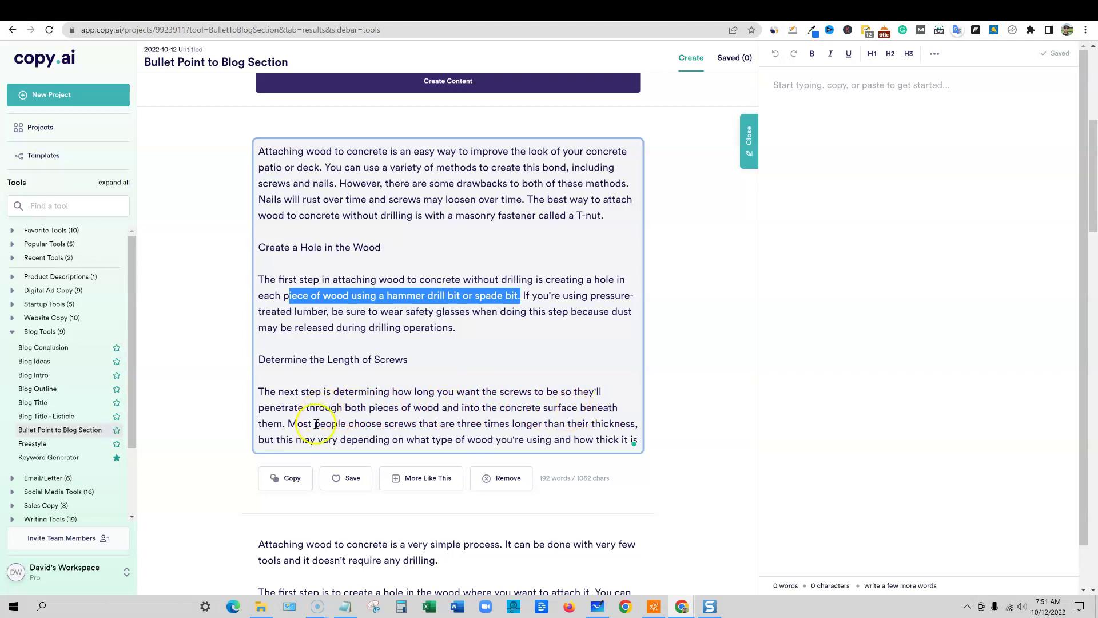
{"action": "left_click_drag", "start_coordinate": [565, 440], "coordinate": [263, 392]}
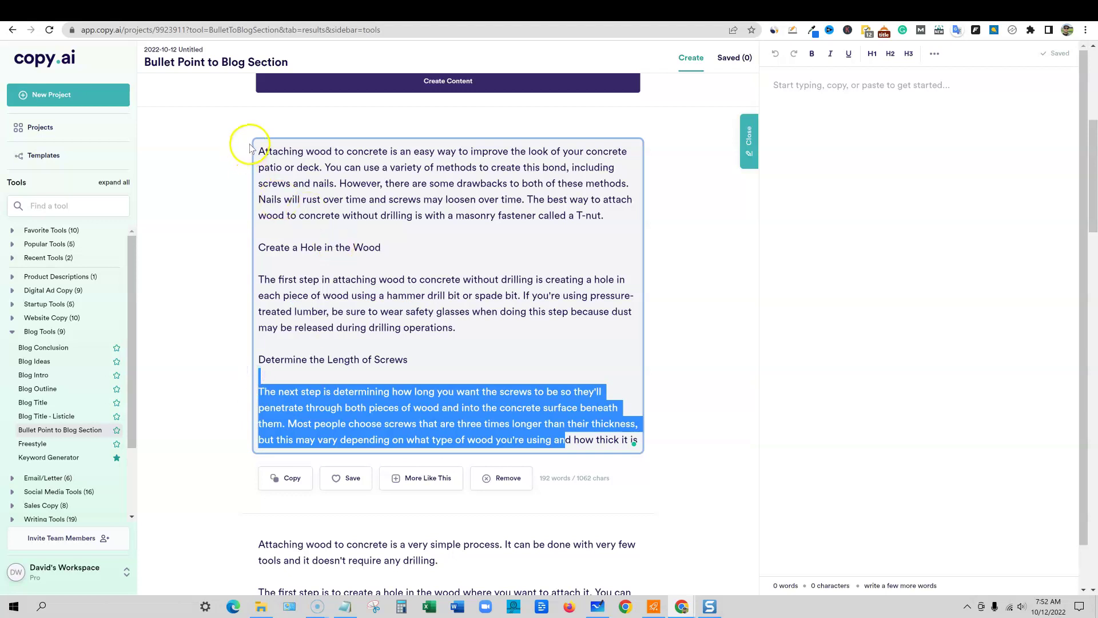
{"action": "left_click_drag", "start_coordinate": [258, 148], "coordinate": [460, 335]}
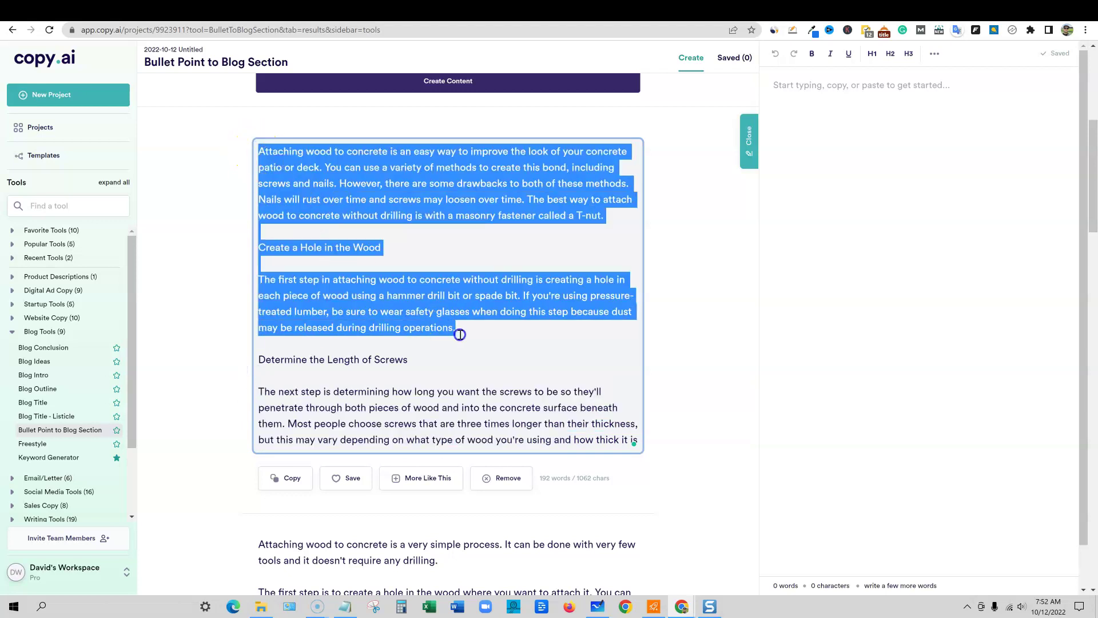
{"action": "left_click", "coordinate": [498, 360]}
{"action": "scroll", "coordinate": [499, 360], "scroll_direction": "down", "scroll_amount": 5}
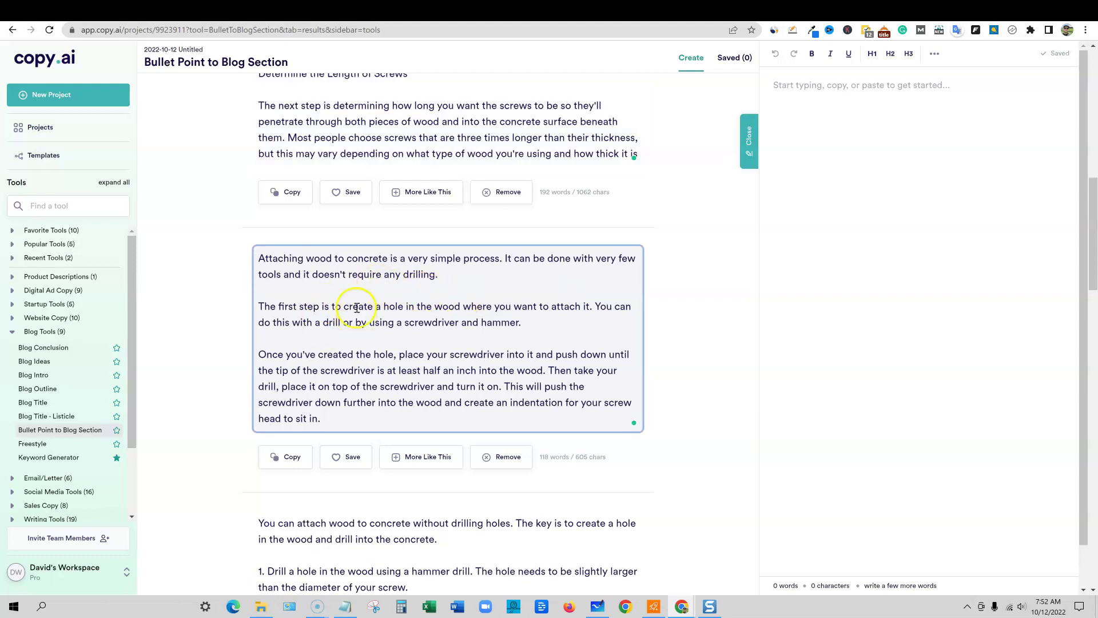
Replace the paragraph's main point with "Apply epoxy to the wood" and generate new blog sections in the Professional tone.
{"action": "scroll", "coordinate": [330, 275], "scroll_direction": "up", "scroll_amount": 15}
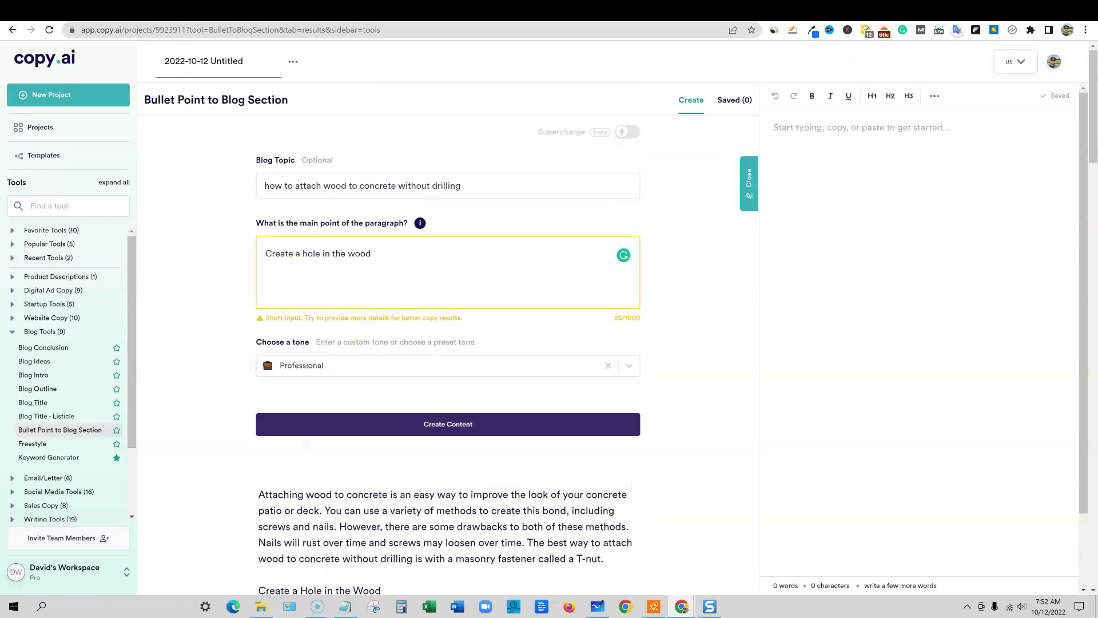
{"action": "key", "text": "alt+Tab"}
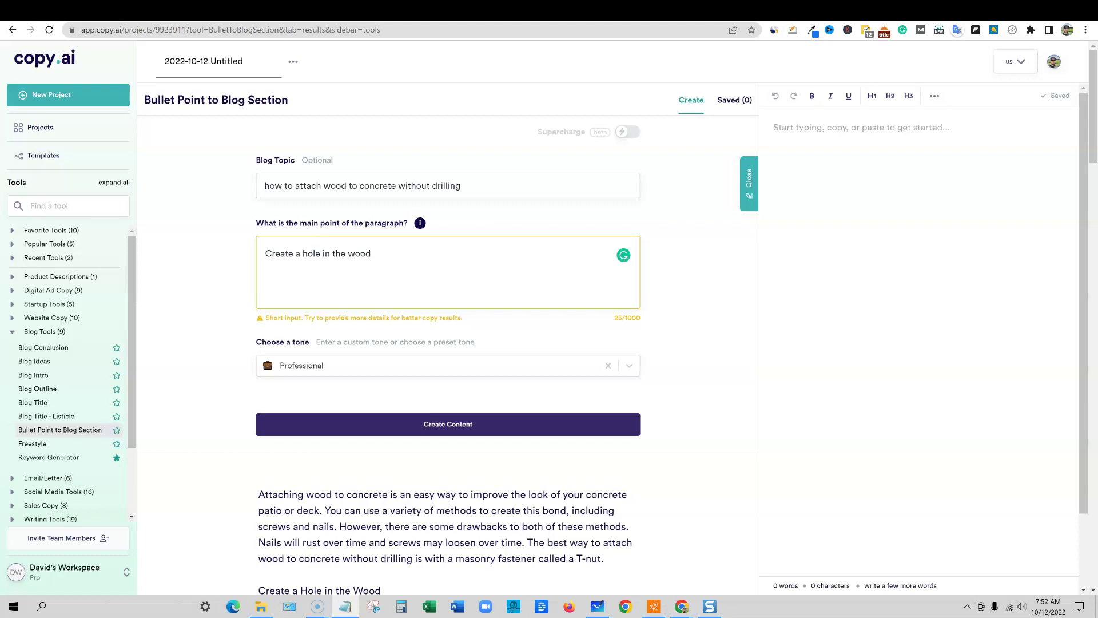
{"action": "left_click_drag", "start_coordinate": [392, 253], "coordinate": [235, 253]}
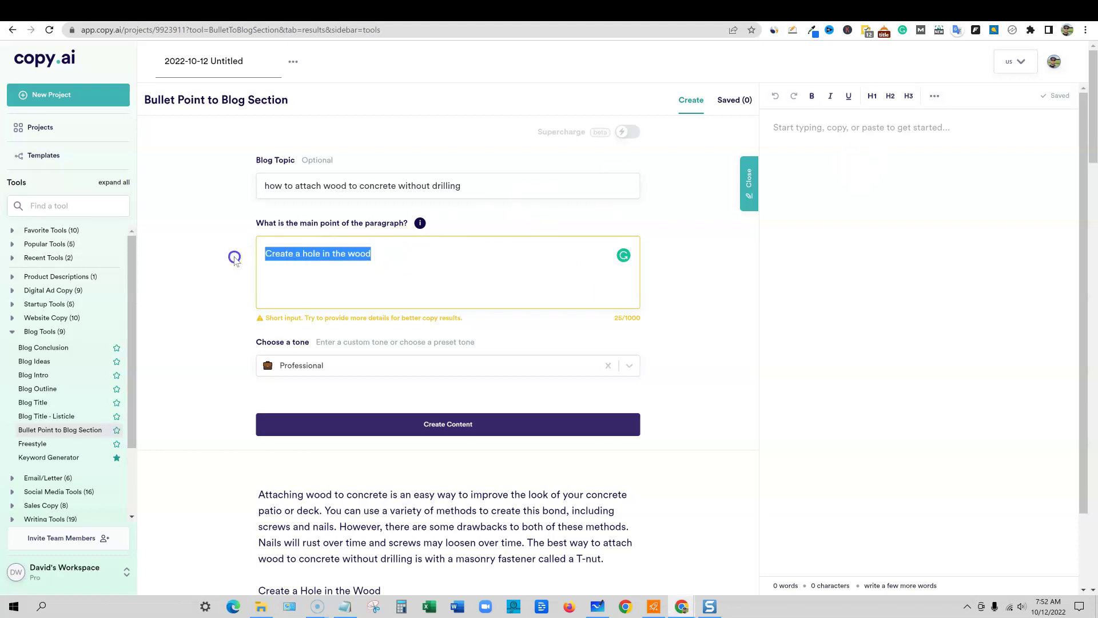
{"action": "type", "text": "Apply epoxy to the wood"}
{"action": "left_click", "coordinate": [492, 426]}
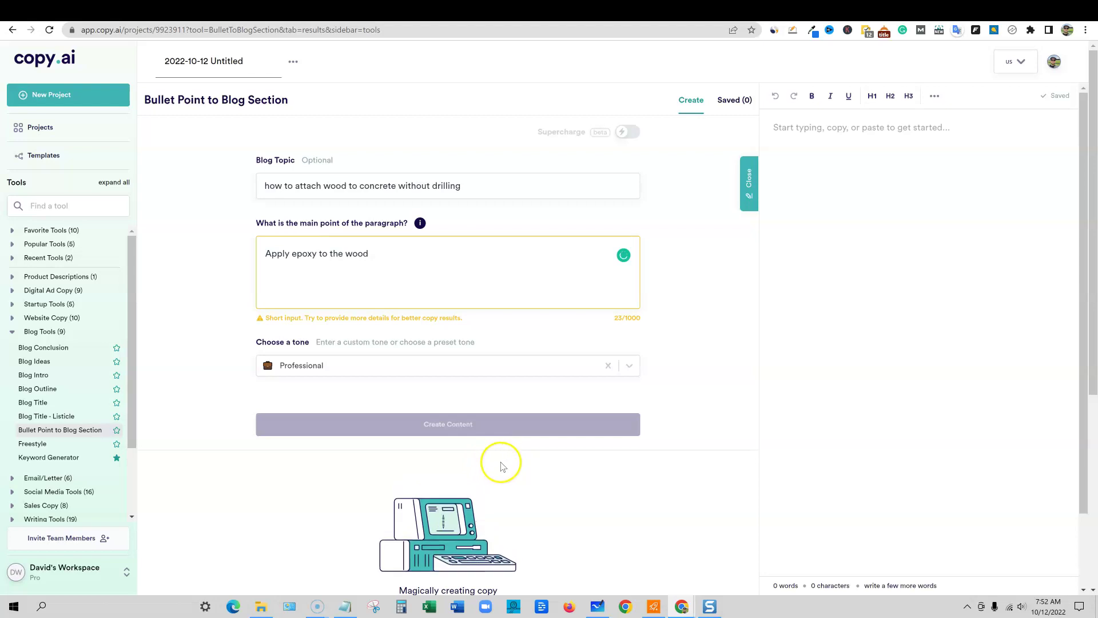
Read the generated epoxy sections, comparing the short first result with the longer ones below it.
{"action": "scroll", "coordinate": [581, 450], "scroll_direction": "down", "scroll_amount": 1}
{"action": "scroll", "coordinate": [580, 448], "scroll_direction": "down", "scroll_amount": 5}
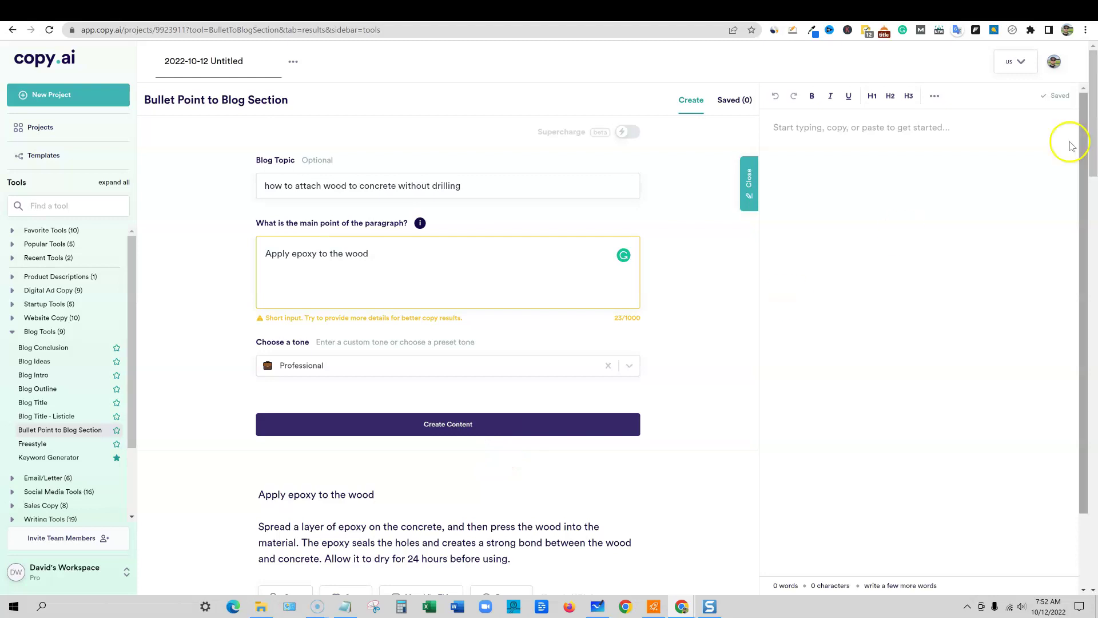
{"action": "scroll", "coordinate": [400, 320], "scroll_direction": "down", "scroll_amount": 5}
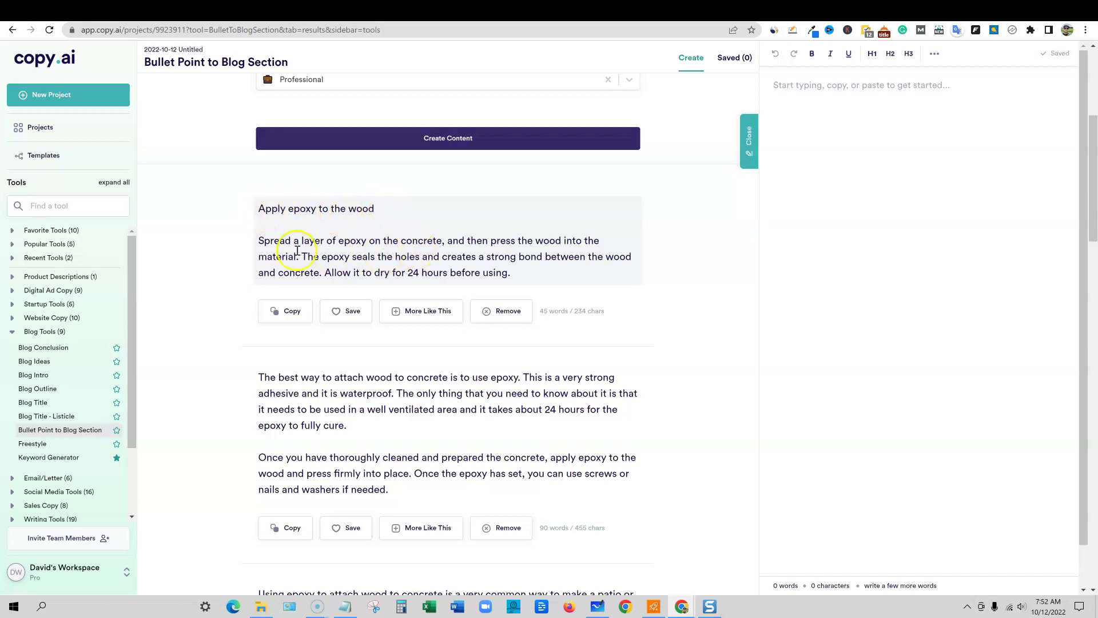
{"action": "left_click_drag", "start_coordinate": [260, 241], "coordinate": [616, 272]}
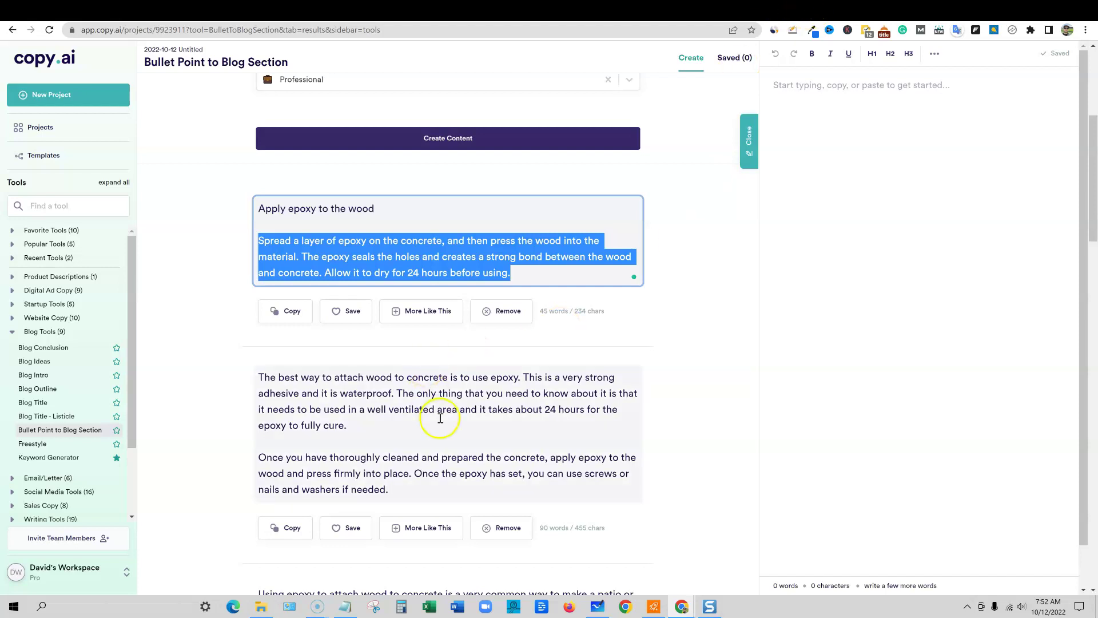
{"action": "left_click", "coordinate": [455, 392]}
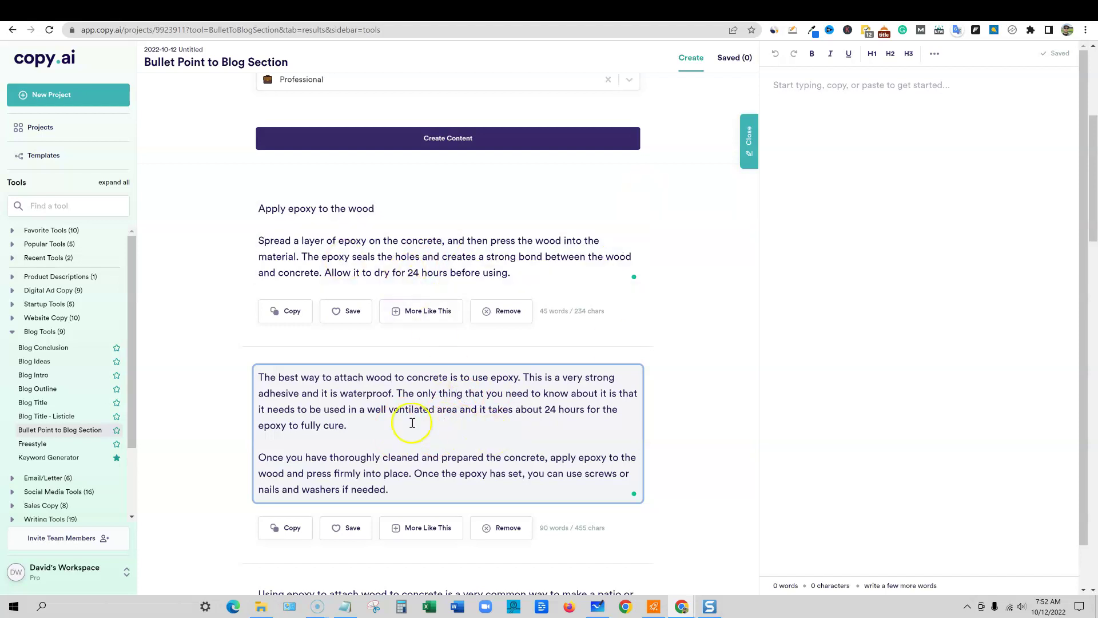
{"action": "scroll", "coordinate": [547, 458], "scroll_direction": "down", "scroll_amount": 7}
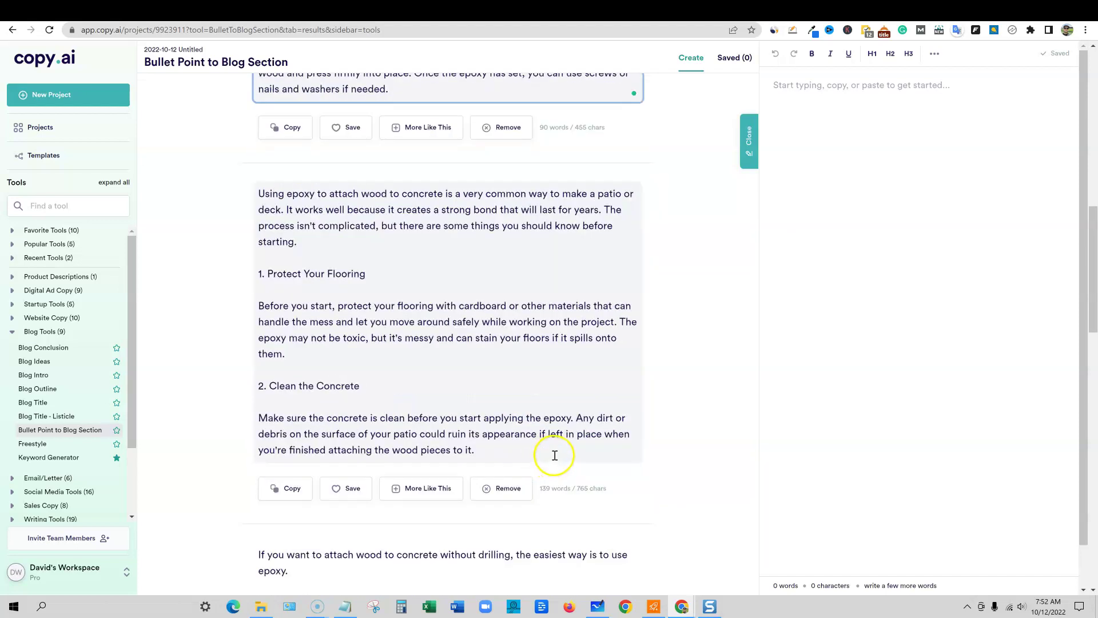
{"action": "scroll", "coordinate": [554, 455], "scroll_direction": "up", "scroll_amount": 15}
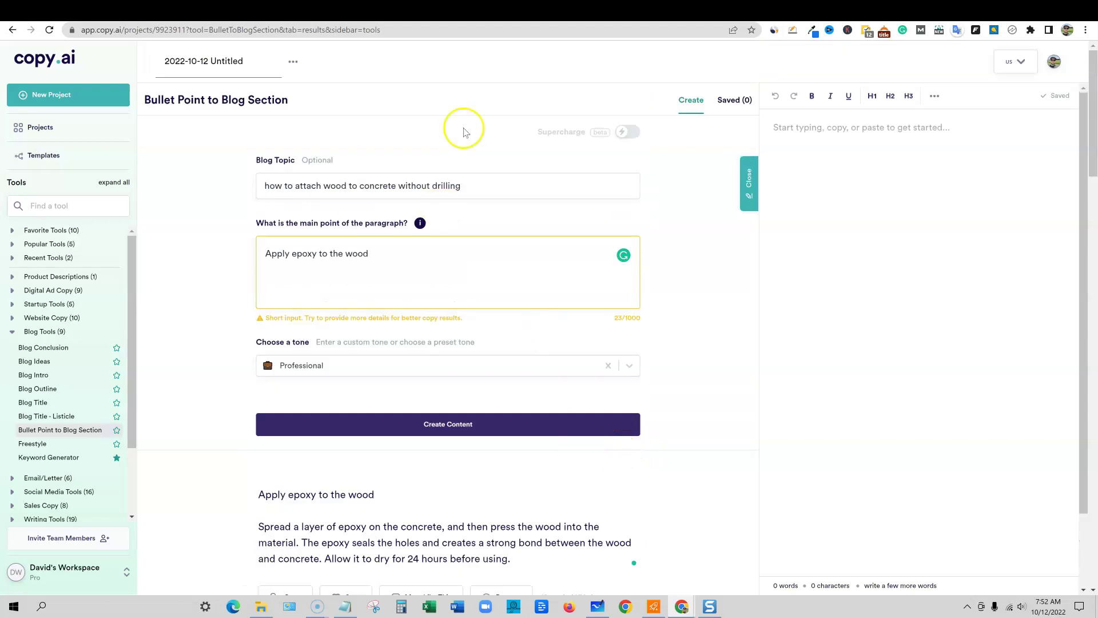
Switch to Peppertype and open the Blog Heading Expander from the favorite content types.
{"action": "left_click", "coordinate": [887, 8]}
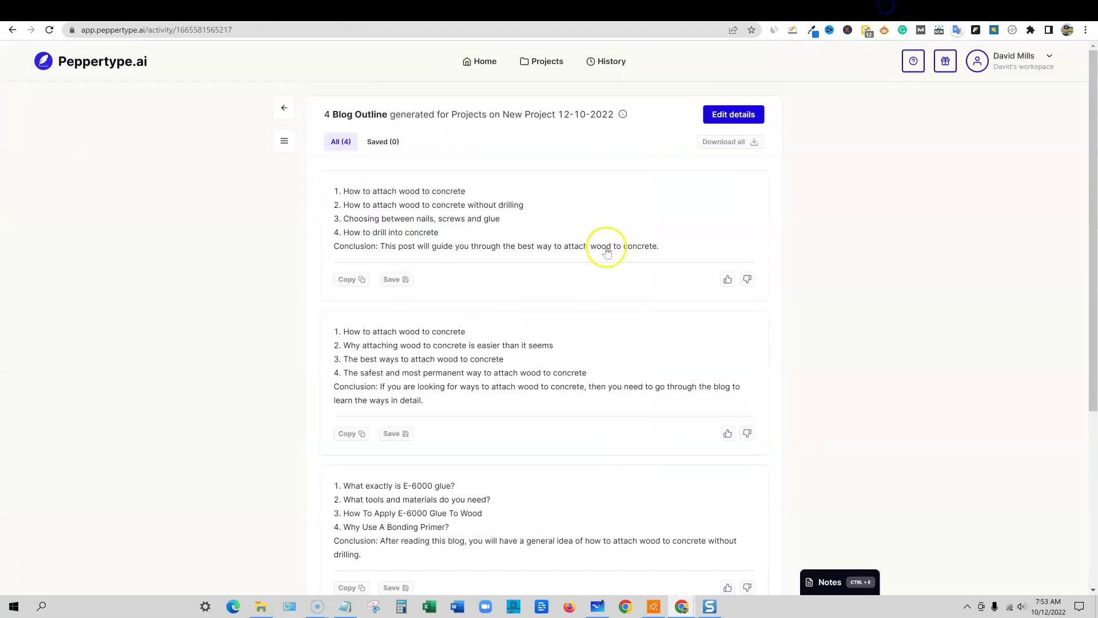
{"action": "left_click", "coordinate": [484, 63]}
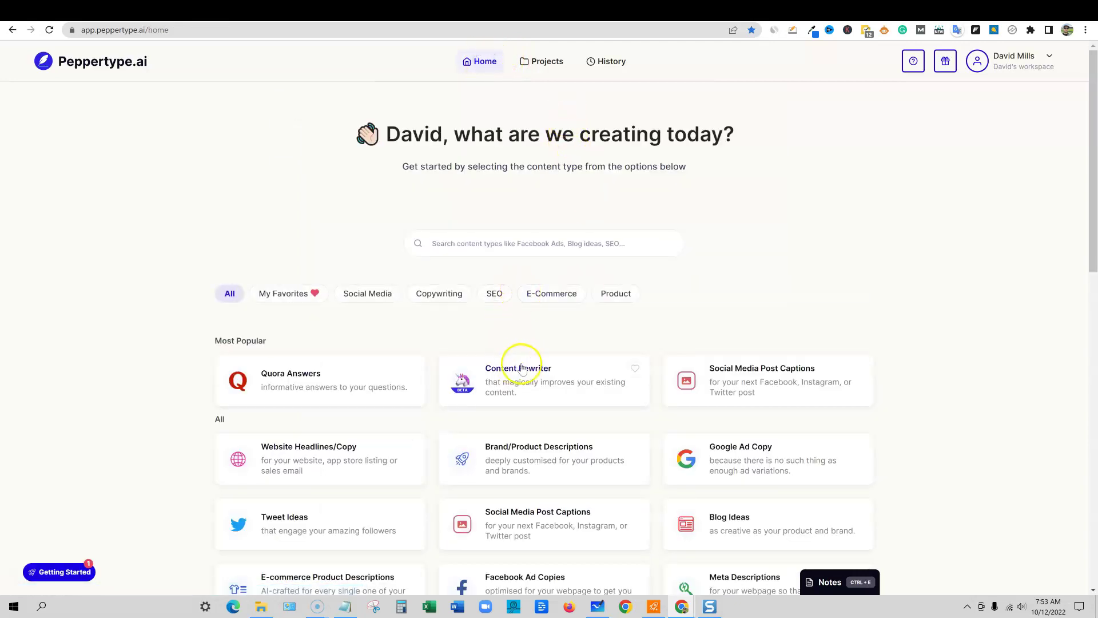
{"action": "left_click", "coordinate": [278, 292]}
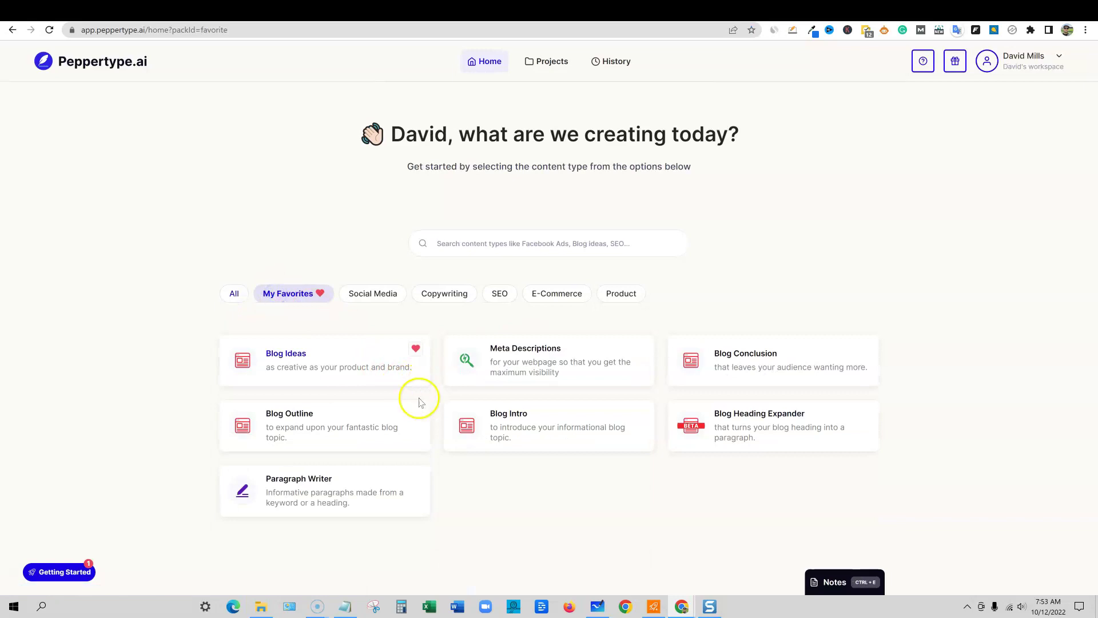
{"action": "left_click", "coordinate": [775, 425]}
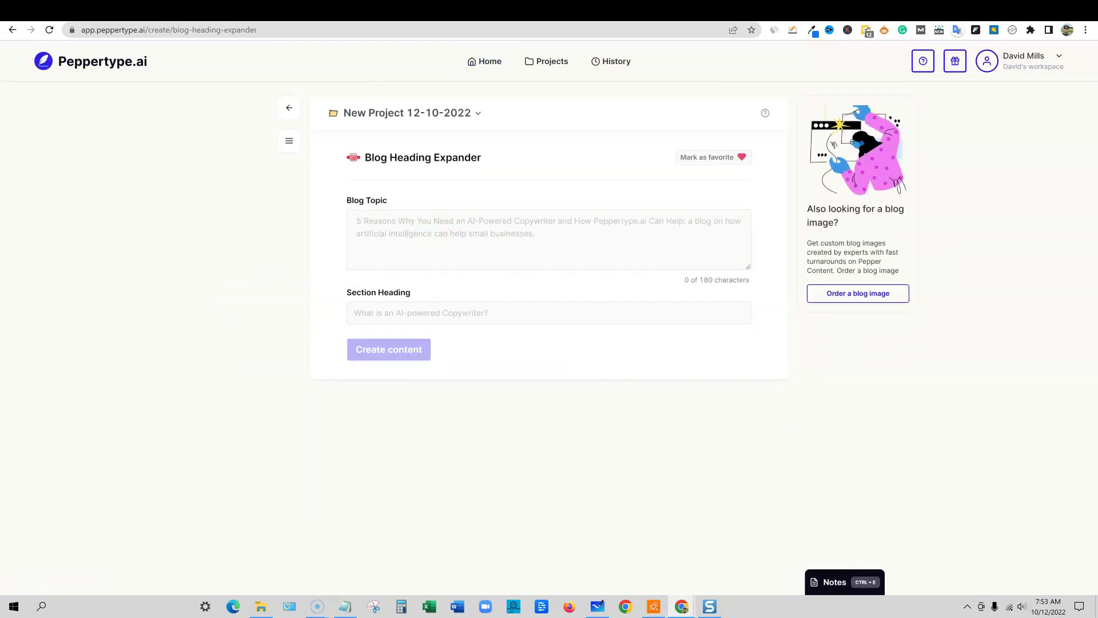
Create content with section heading "Apply epoxy to the wood" and the RankIQ keyword "how to attach wood to concrete without drilling" as blog topic.
{"action": "left_click", "coordinate": [381, 313]}
{"action": "type", "text": "Apply epoxy to the wood"}
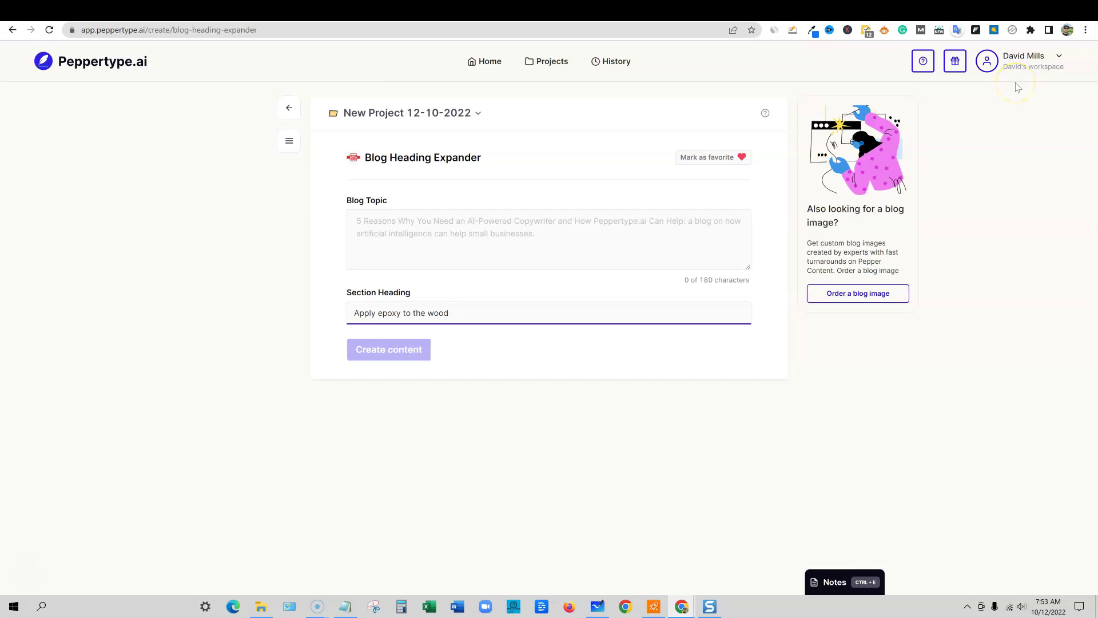
{"action": "left_click", "coordinate": [1028, 8]}
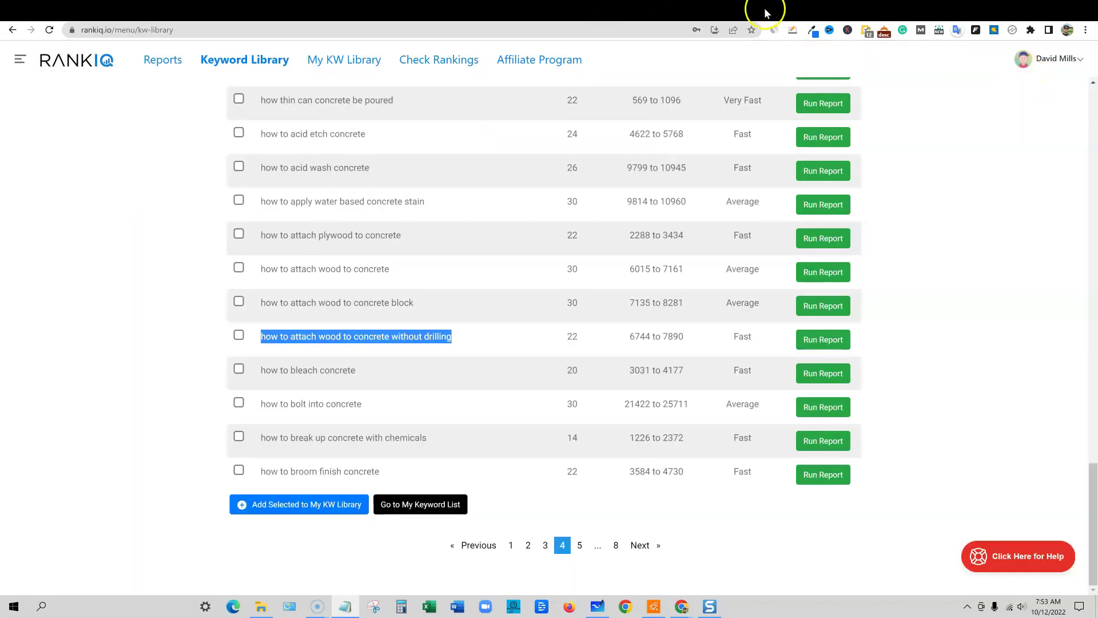
{"action": "left_click", "coordinate": [892, 12]}
{"action": "left_click", "coordinate": [426, 228]}
{"action": "type", "text": "how to attach wood to concrete without drilling"}
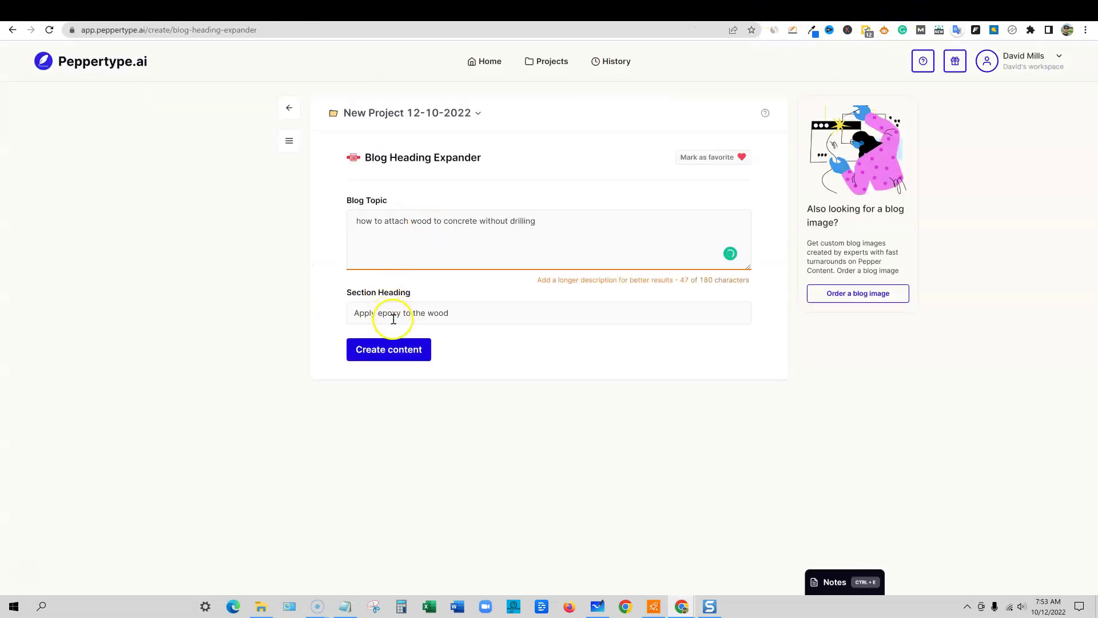
{"action": "left_click", "coordinate": [400, 349]}
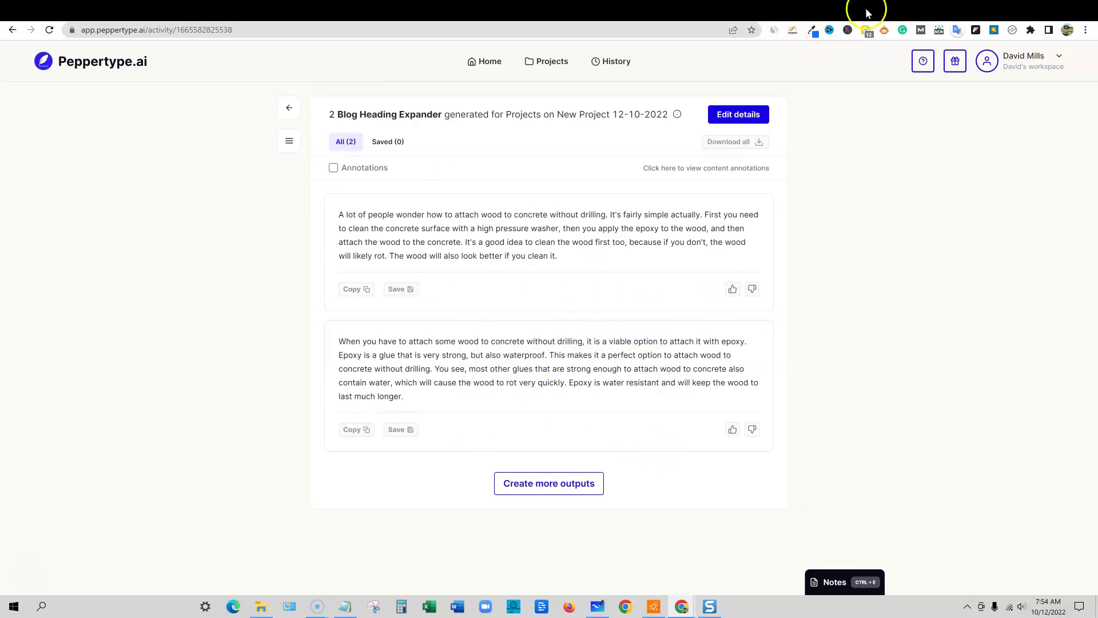
Switch to WordHero's Blog Paragraphs tool, replace the keywords with "Apply epoxy to the wood" and generate a new result.
{"action": "left_click", "coordinate": [785, 8]}
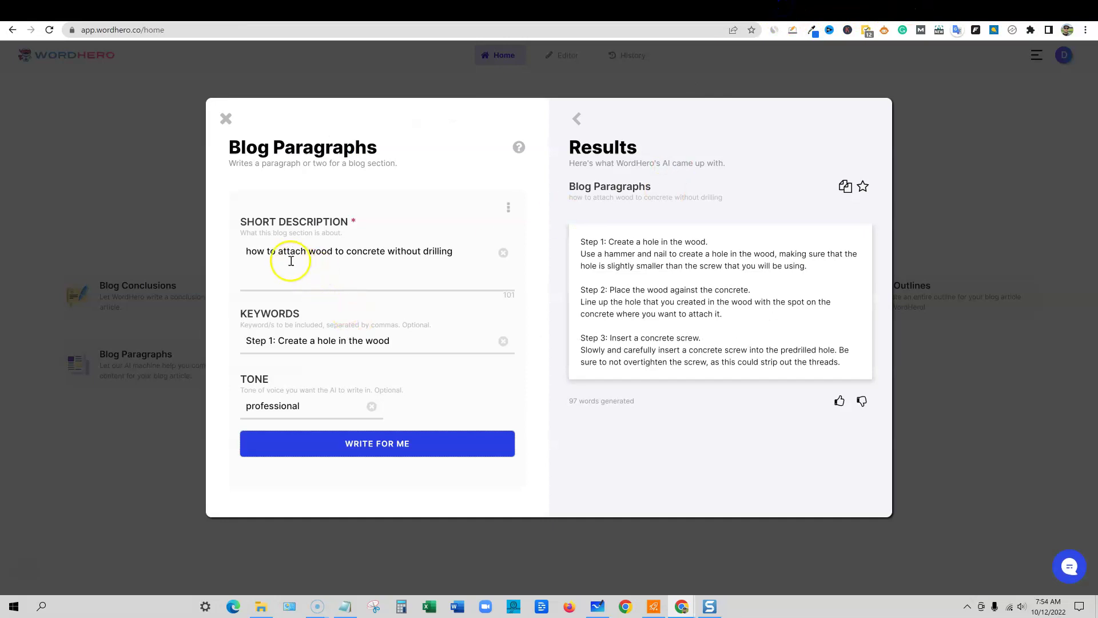
{"action": "left_click_drag", "start_coordinate": [401, 337], "coordinate": [263, 343]}
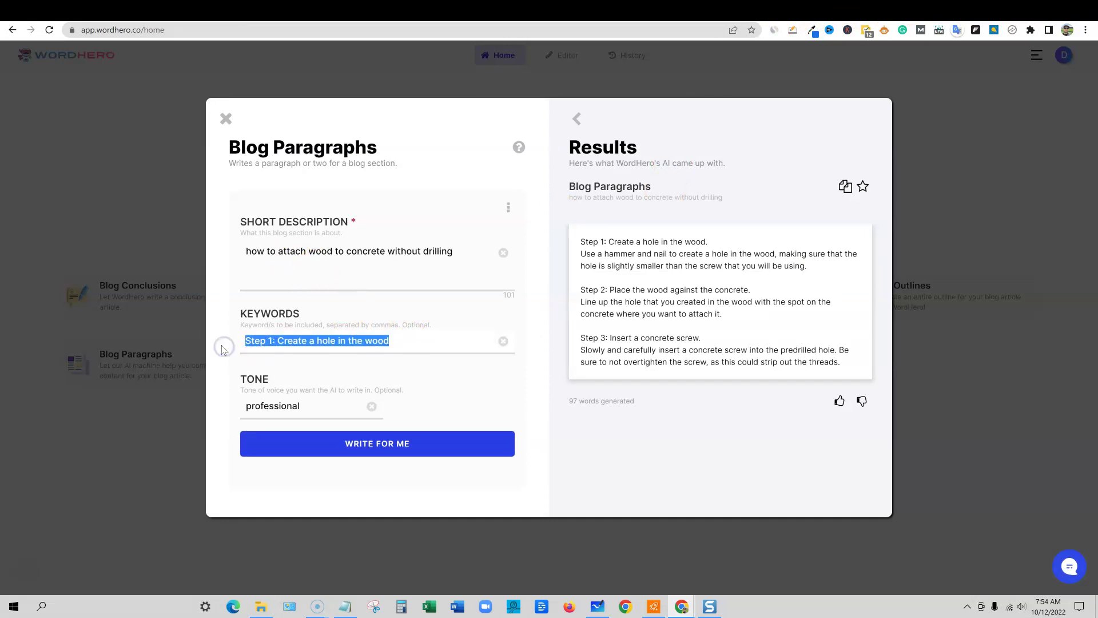
{"action": "type", "text": "how to attach wood to concrete without drilling"}
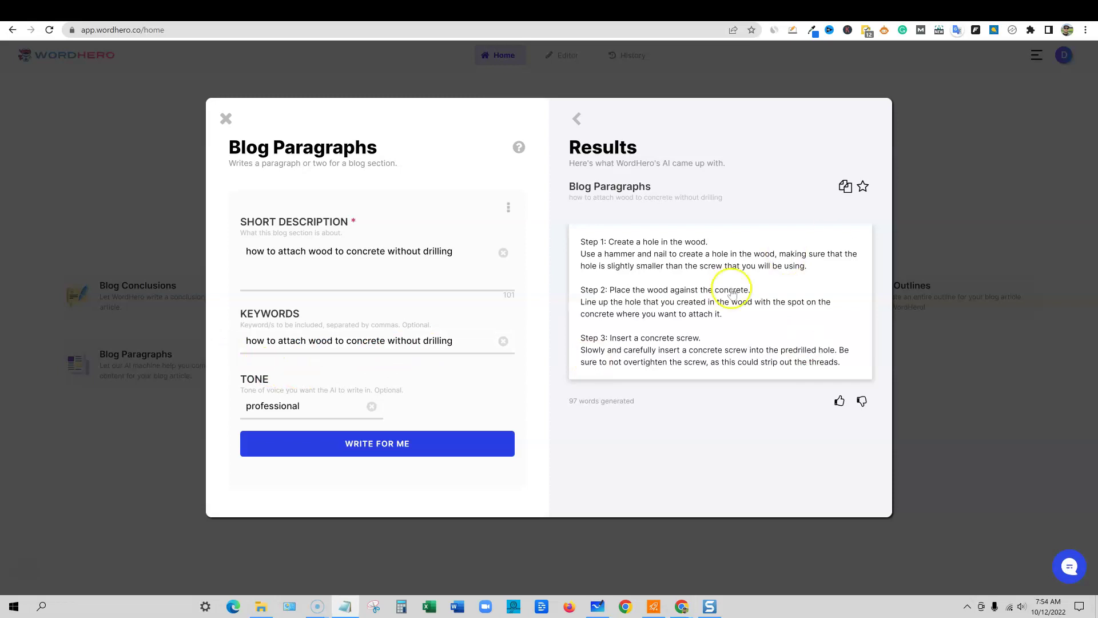
{"action": "left_click_drag", "start_coordinate": [456, 340], "coordinate": [204, 345]}
{"action": "type", "text": "Apply epoxy to the wood"}
{"action": "key", "text": "Return"}
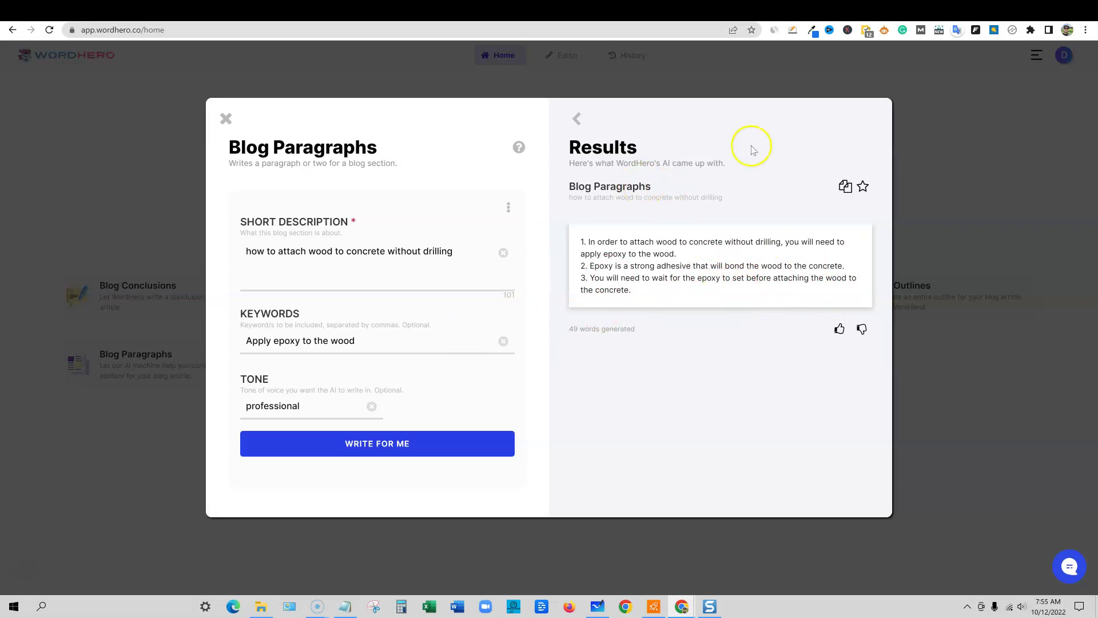
Switch to Writecream and open the Expand Blog Heading tool from the SEO content types.
{"action": "left_click", "coordinate": [813, 16]}
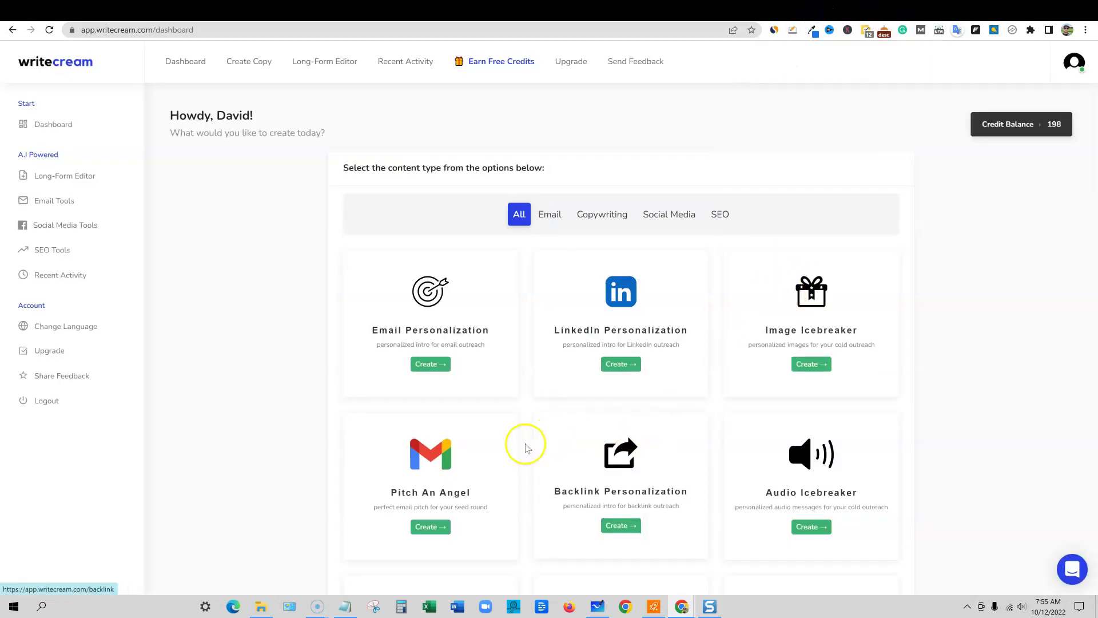
{"action": "left_click", "coordinate": [720, 214]}
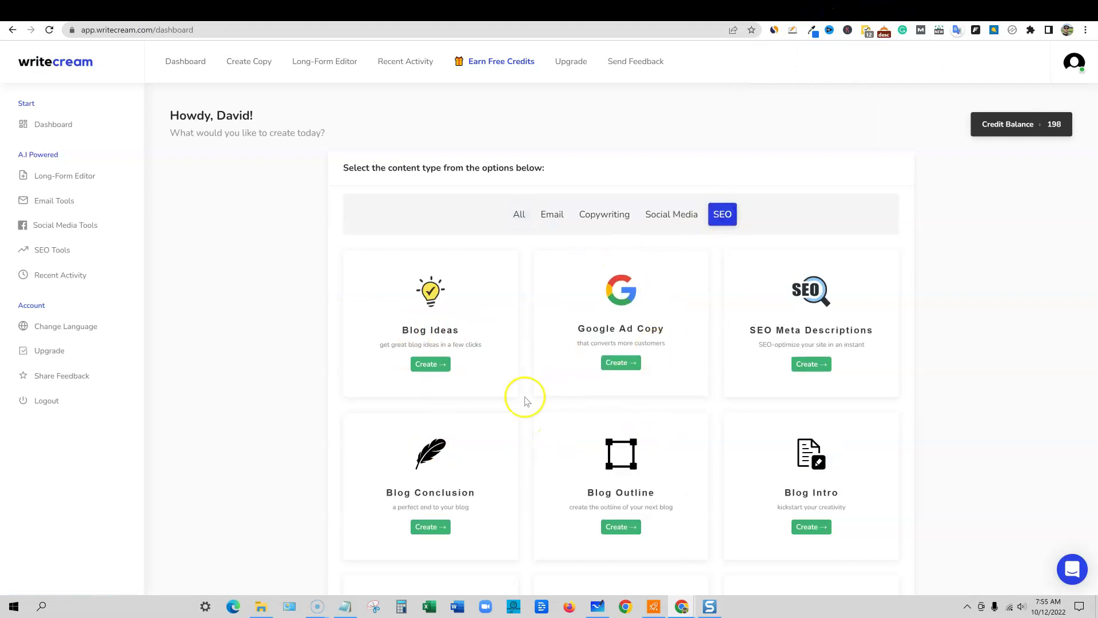
{"action": "scroll", "coordinate": [526, 400], "scroll_direction": "down", "scroll_amount": 4}
{"action": "left_click", "coordinate": [431, 456]}
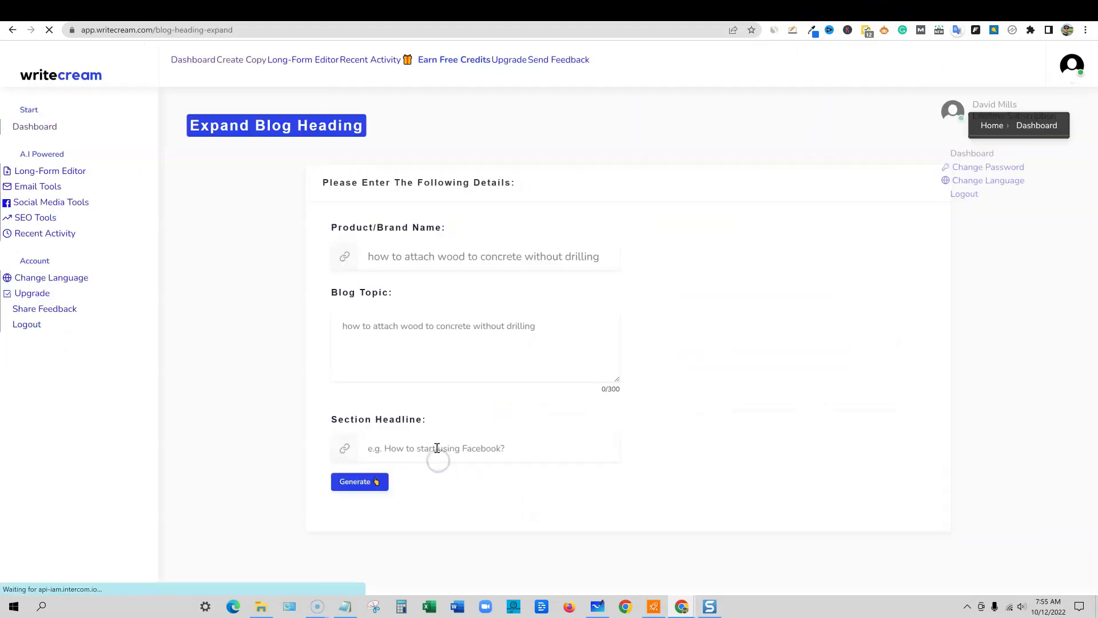
Generate heading expansions for "how to attach wood to concrete without drilling" with "Apply epoxy to the wood" as the section headline.
{"action": "left_click_drag", "start_coordinate": [569, 333], "coordinate": [289, 330]}
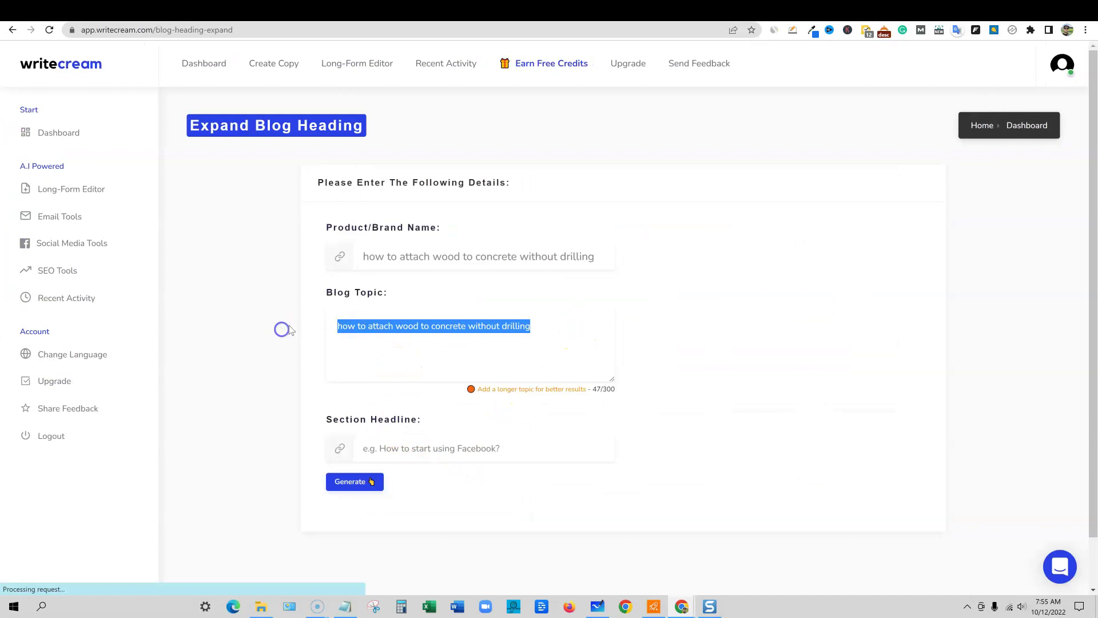
{"action": "type", "text": "Apply epoxy to the wood"}
{"action": "type", "text": "Apply epoxy to the wood"}
Read the Writecream heading expansions and return to Peppertype's Blog Heading Expander results for comparison.
{"action": "scroll", "coordinate": [375, 316], "scroll_direction": "down", "scroll_amount": 2}
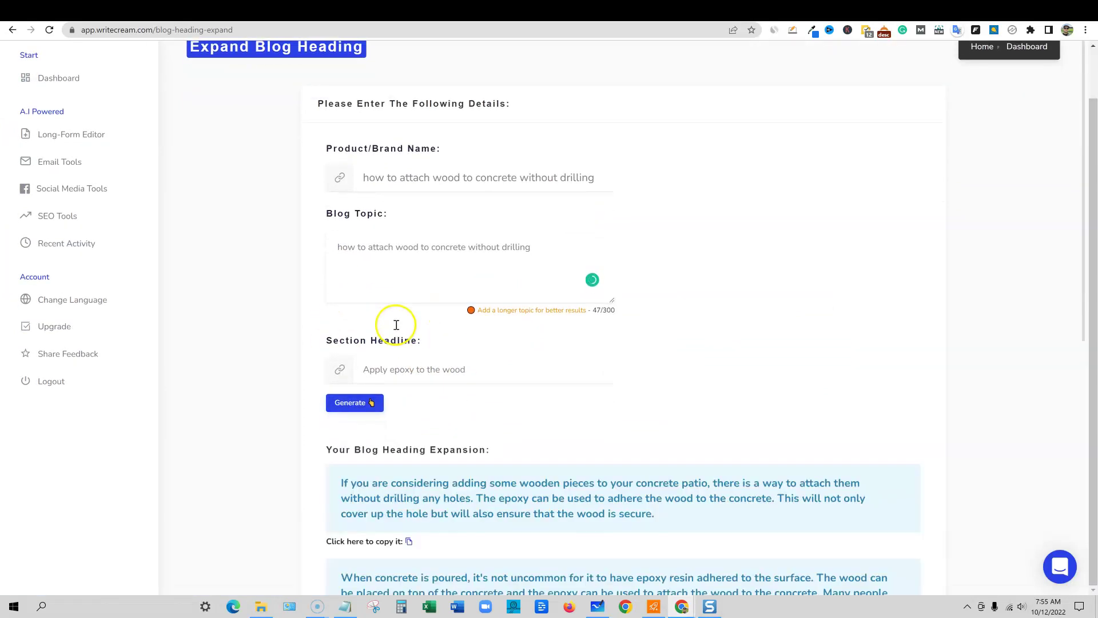
{"action": "scroll", "coordinate": [396, 324], "scroll_direction": "down", "scroll_amount": 7}
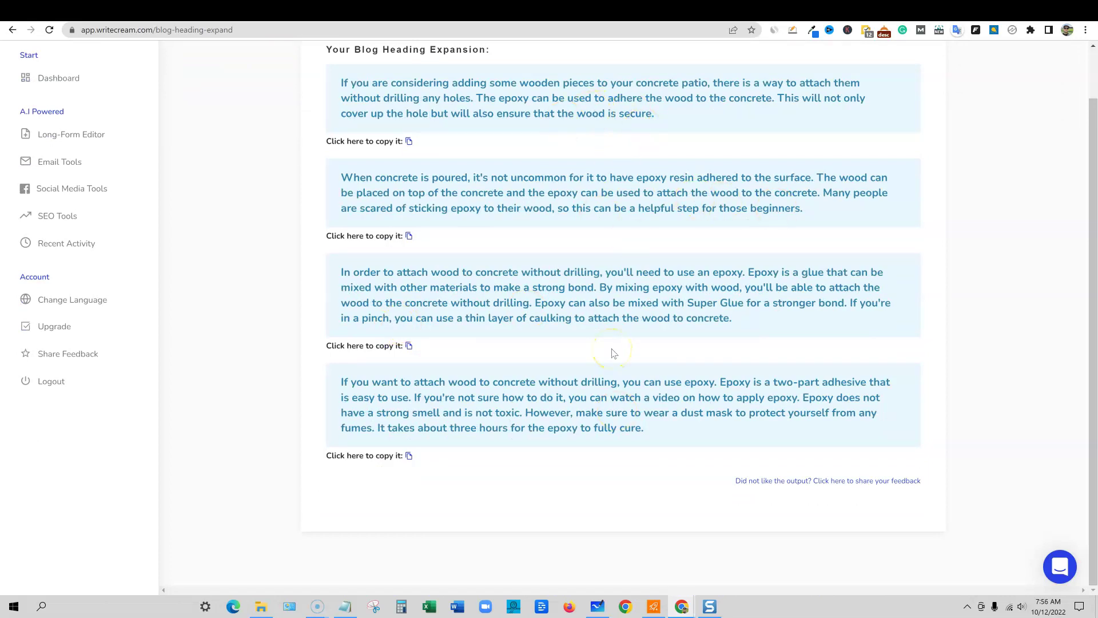
{"action": "left_click", "coordinate": [884, 9]}
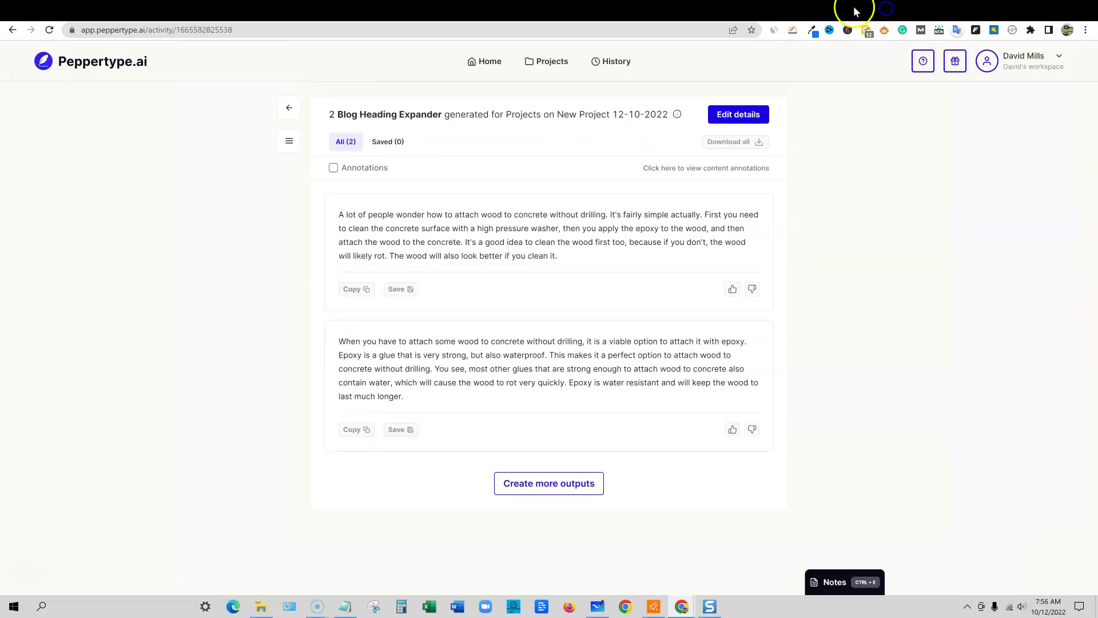
Switch to Copy.ai and review the Bullet Point to Blog Section result for "Apply epoxy to the wood".
{"action": "left_click", "coordinate": [854, 8]}
{"action": "scroll", "coordinate": [706, 446], "scroll_direction": "down", "scroll_amount": 4}
{"action": "scroll", "coordinate": [689, 417], "scroll_direction": "up", "scroll_amount": 4}
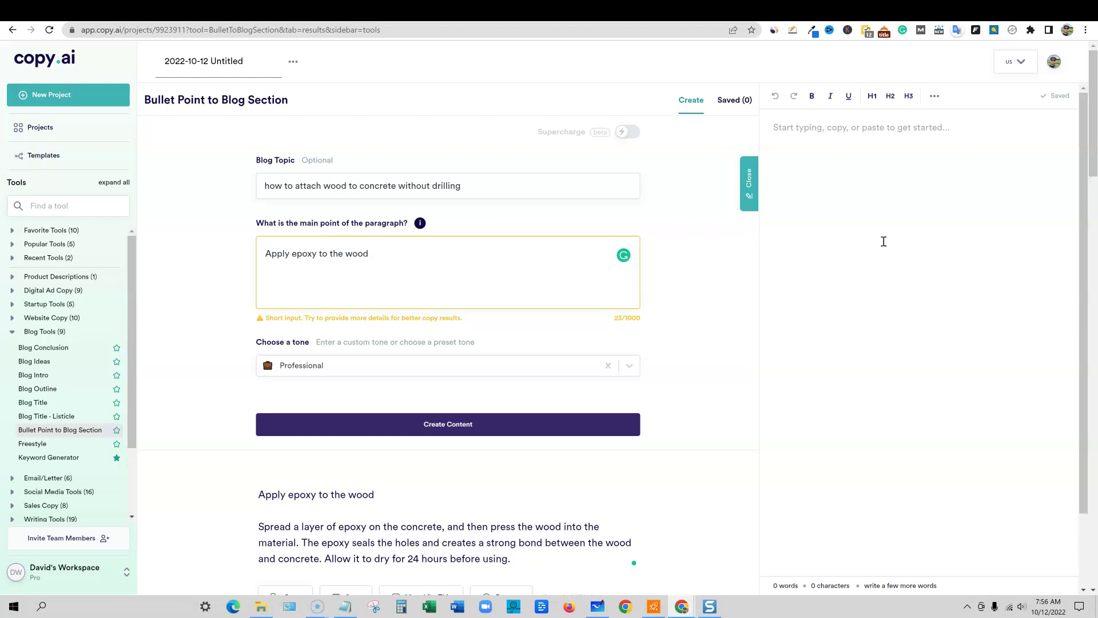
Switch to WordHero, close the Blog Paragraphs tool and open the Editor.
{"action": "left_click", "coordinate": [778, 9]}
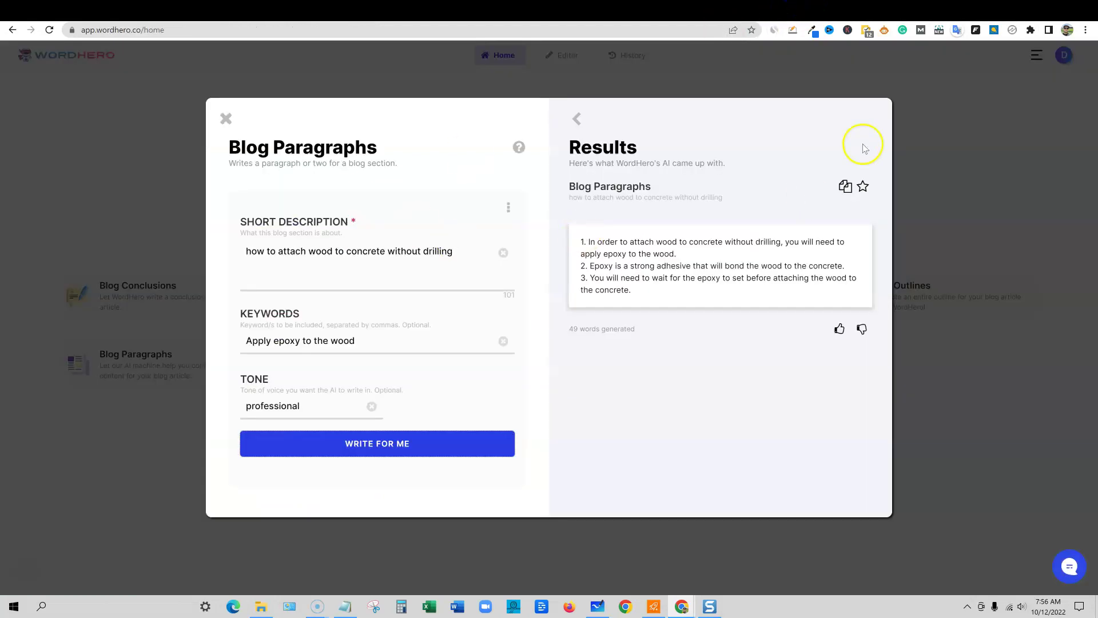
{"action": "left_click", "coordinate": [956, 127]}
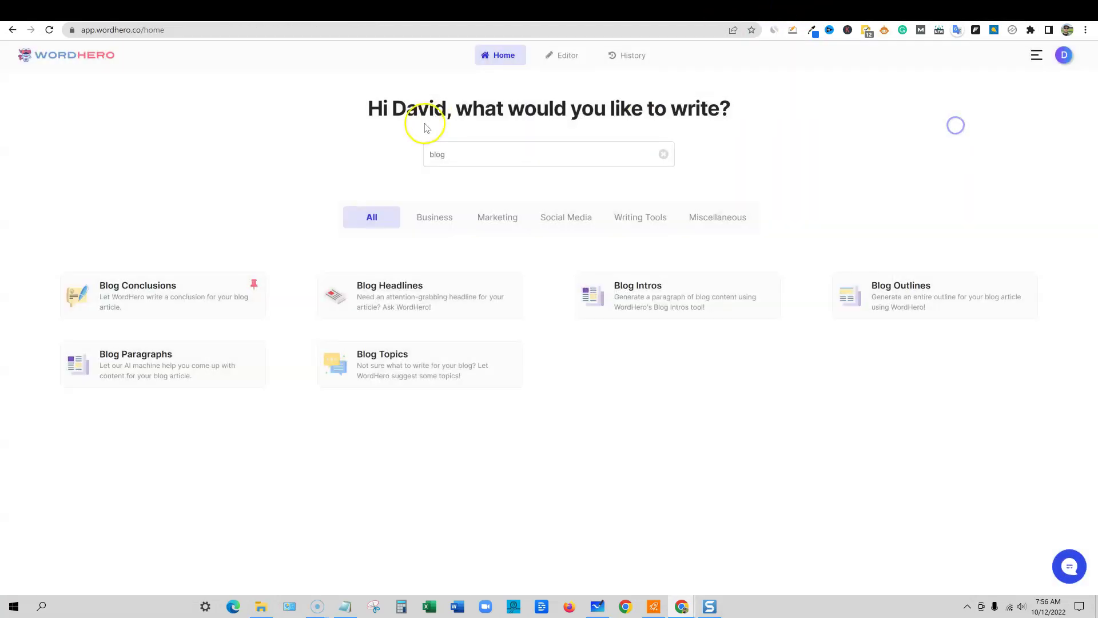
{"action": "left_click", "coordinate": [563, 57]}
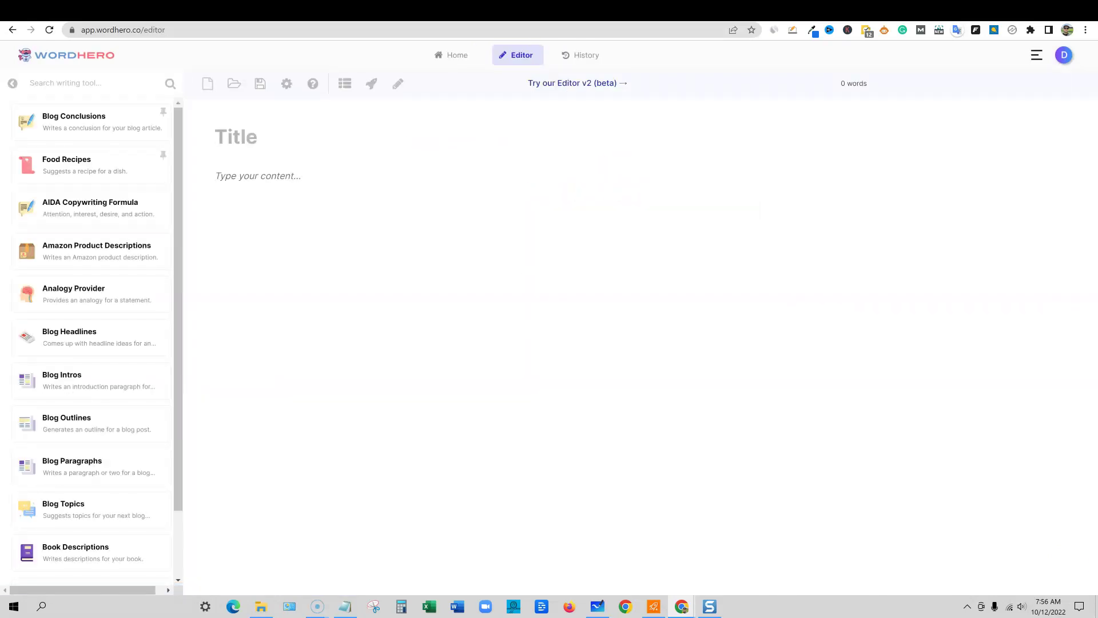
Title the blank article "How to attach wood to concrete without drilling", with a capital H.
{"action": "key", "text": "alt+Tab"}
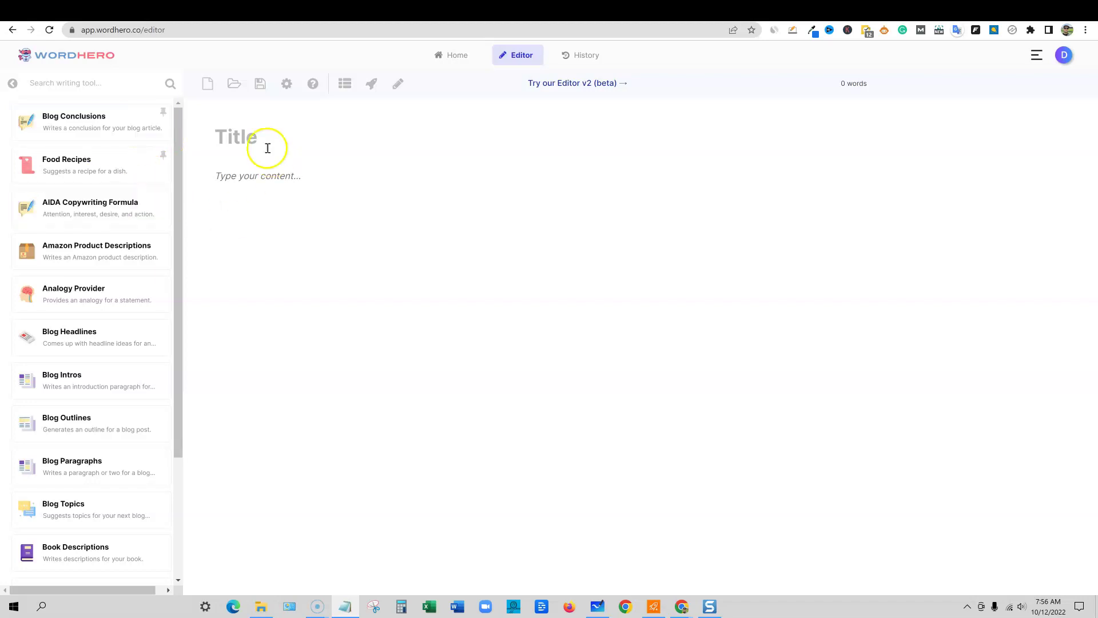
{"action": "left_click", "coordinate": [243, 135]}
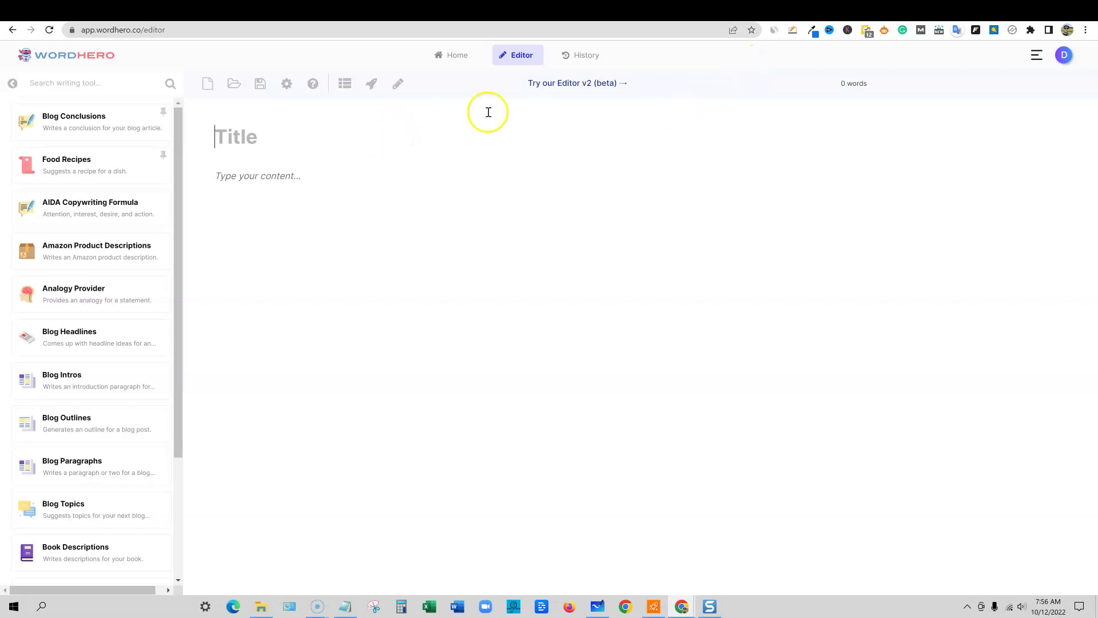
{"action": "left_click", "coordinate": [274, 132]}
{"action": "type", "text": "how to attach wood to concrete without drilling"}
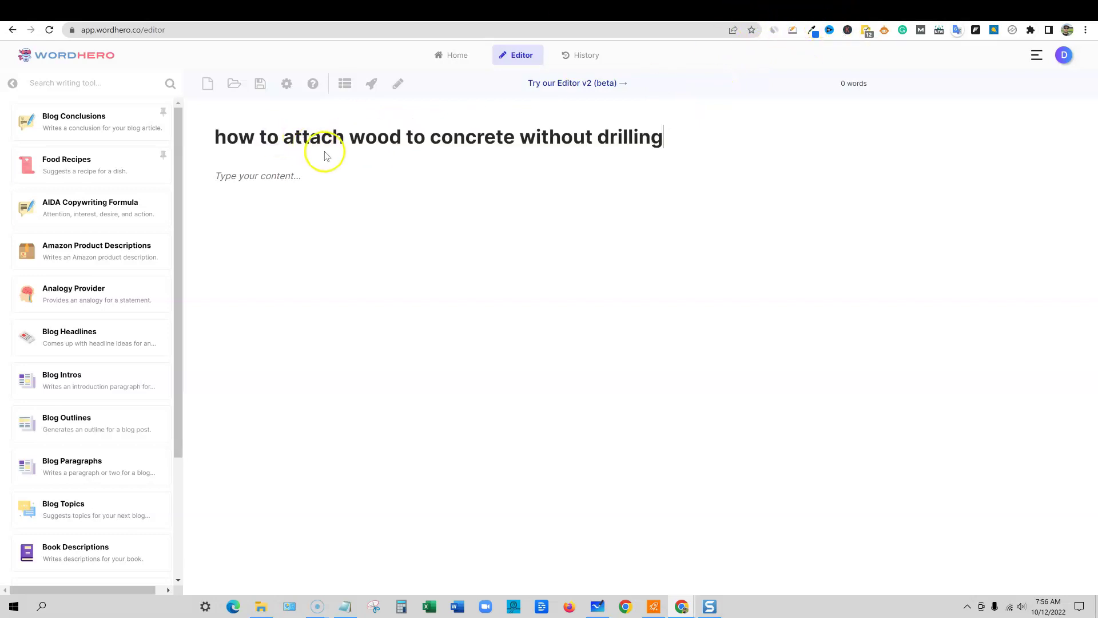
{"action": "left_click", "coordinate": [226, 139]}
{"action": "key", "text": "Delete"}
{"action": "type", "text": "H"}
Generate a blog outline from the article title and delete the outline's Introduction line.
{"action": "left_click_drag", "start_coordinate": [668, 141], "coordinate": [209, 142]}
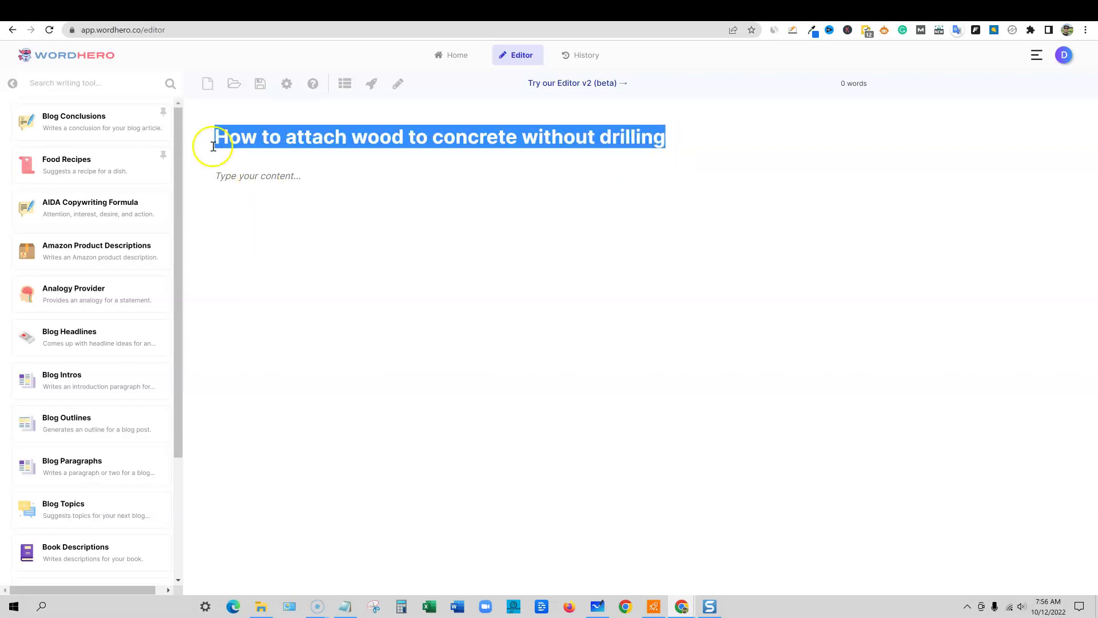
{"action": "left_click", "coordinate": [372, 83]}
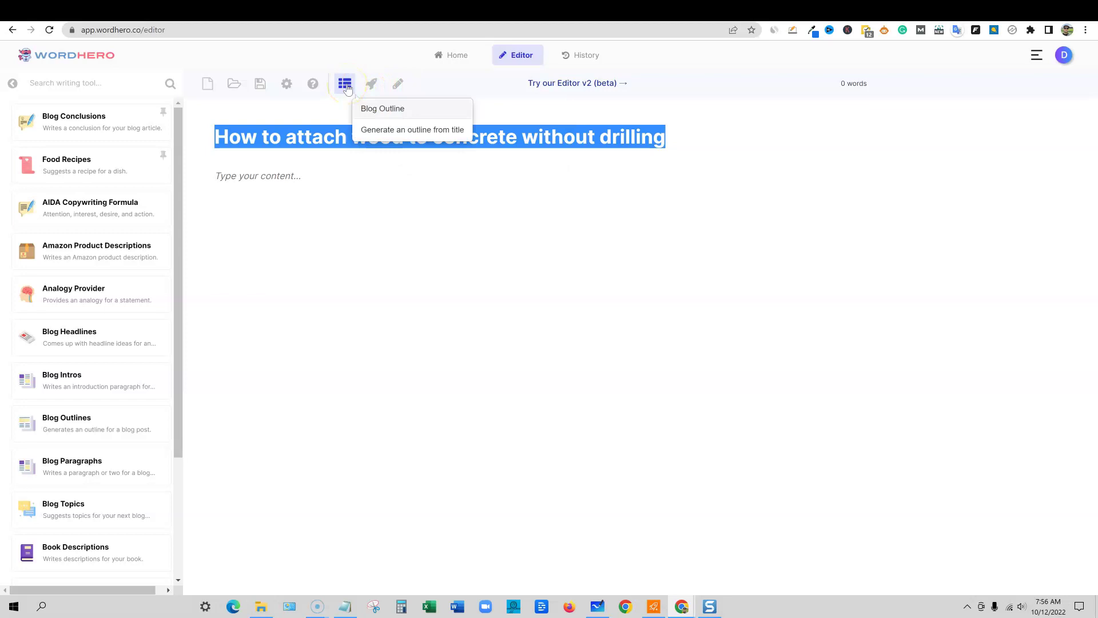
{"action": "left_click", "coordinate": [282, 121]}
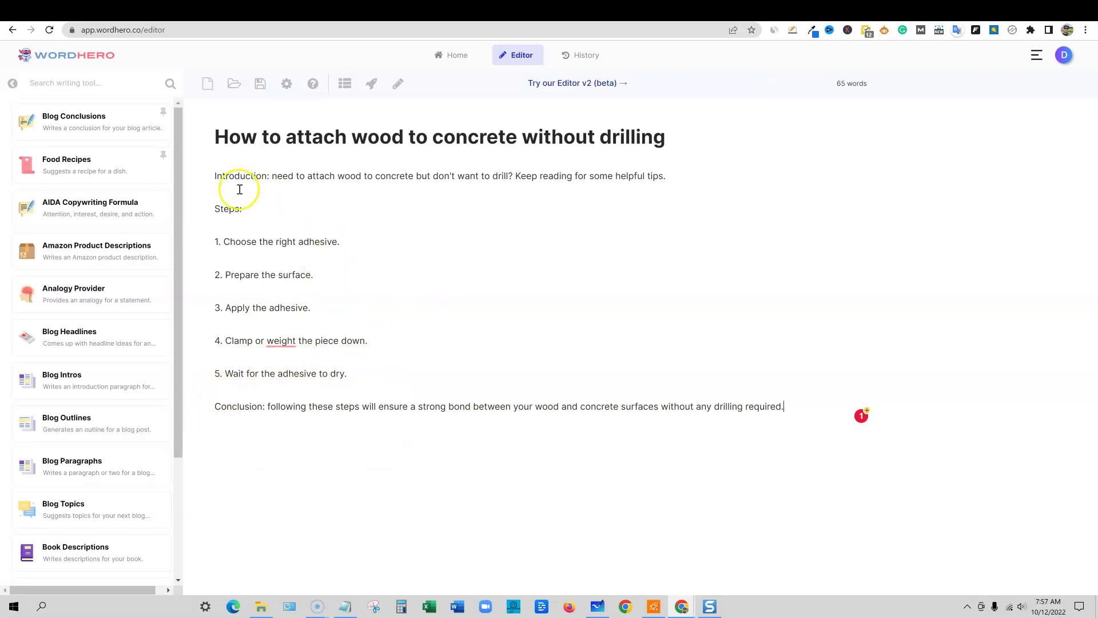
{"action": "left_click_drag", "start_coordinate": [671, 175], "coordinate": [195, 178]}
{"action": "key", "text": "BackSpace"}
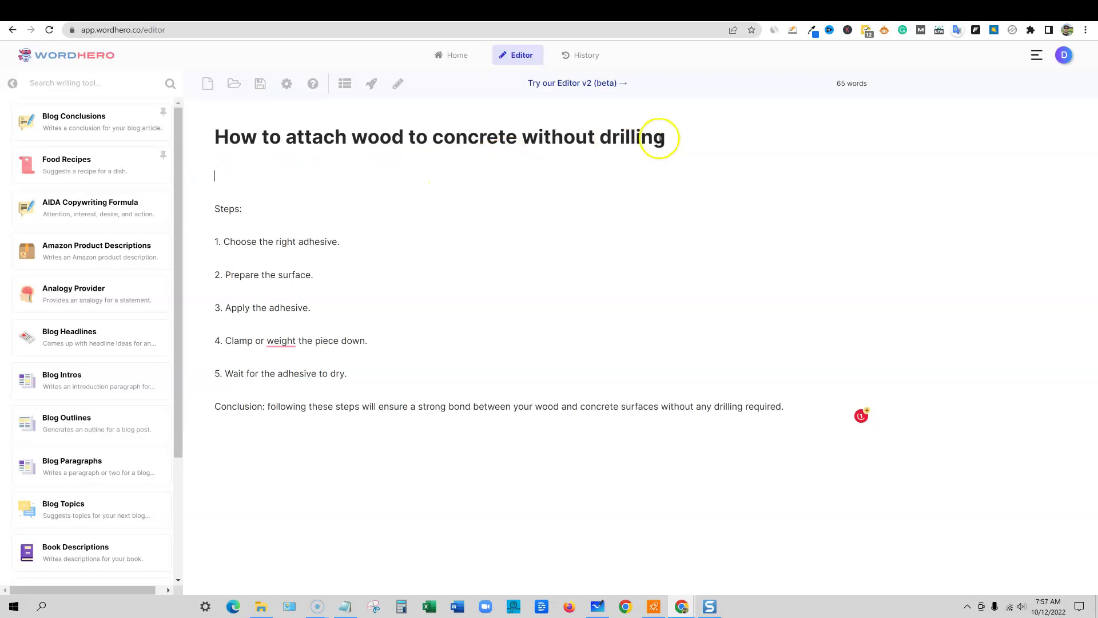
Generate an AI paragraph from the article title and read the new text about living in a rental.
{"action": "left_click_drag", "start_coordinate": [664, 140], "coordinate": [159, 140]}
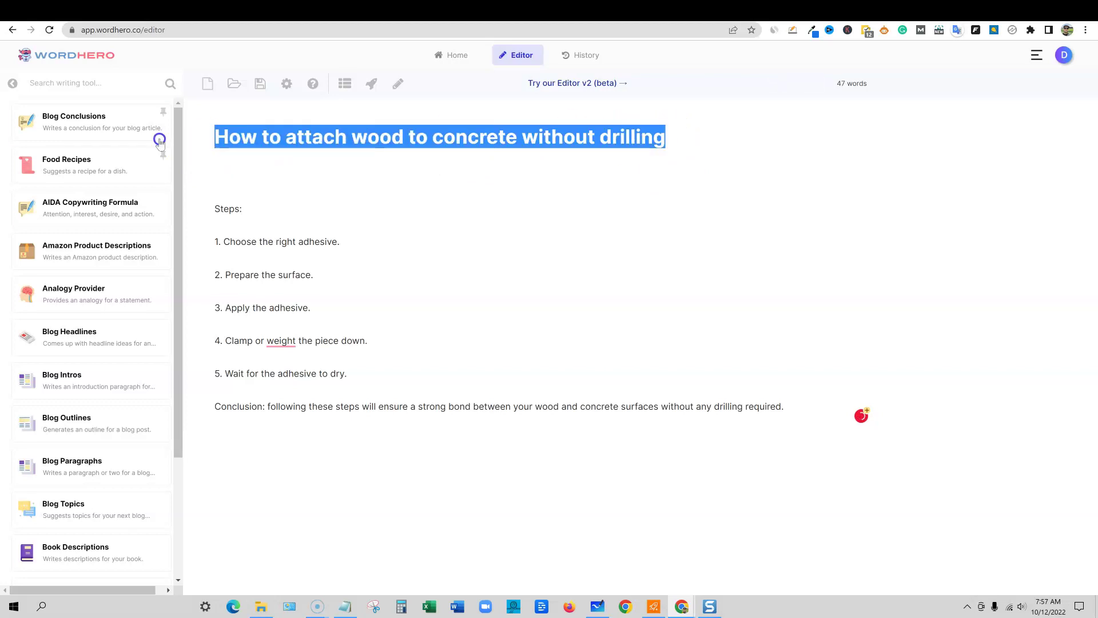
{"action": "left_click", "coordinate": [371, 85]}
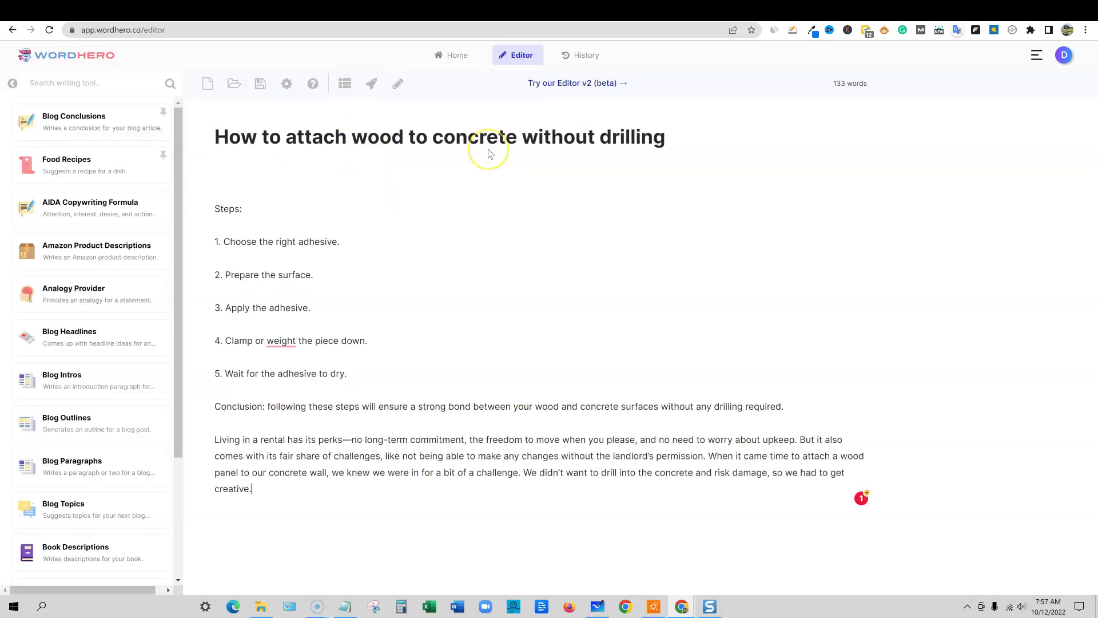
{"action": "left_click_drag", "start_coordinate": [255, 490], "coordinate": [708, 456]}
{"action": "left_click", "coordinate": [462, 461]}
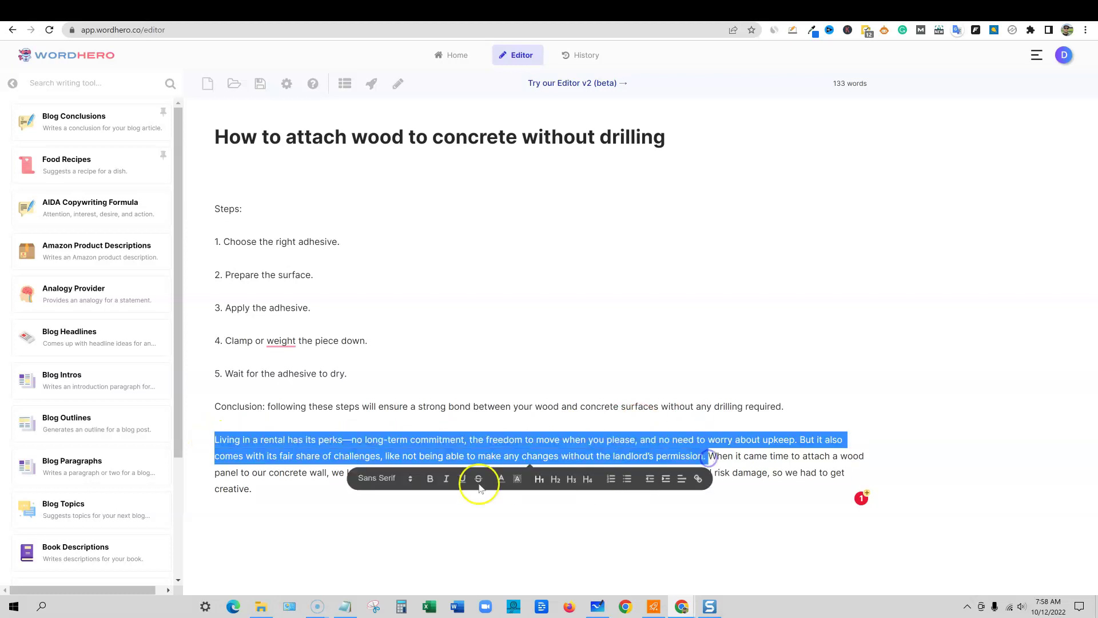
{"action": "left_click", "coordinate": [273, 501]}
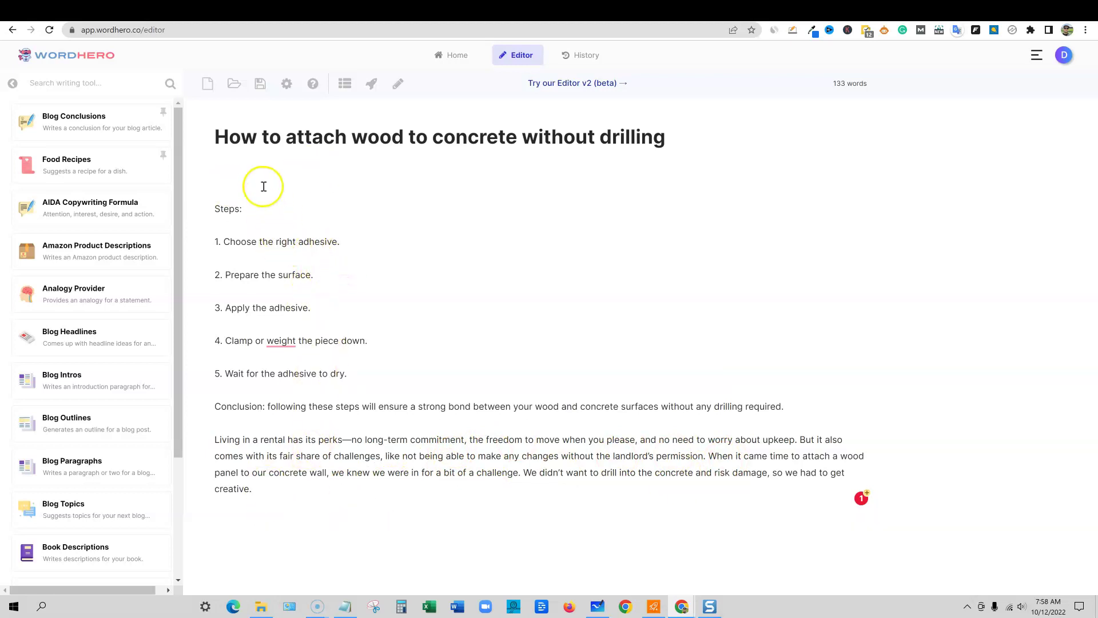
Generate another paragraph from the title and move it into the empty introduction spot directly beneath the title.
{"action": "left_click_drag", "start_coordinate": [666, 138], "coordinate": [209, 137]}
{"action": "left_click", "coordinate": [371, 83]}
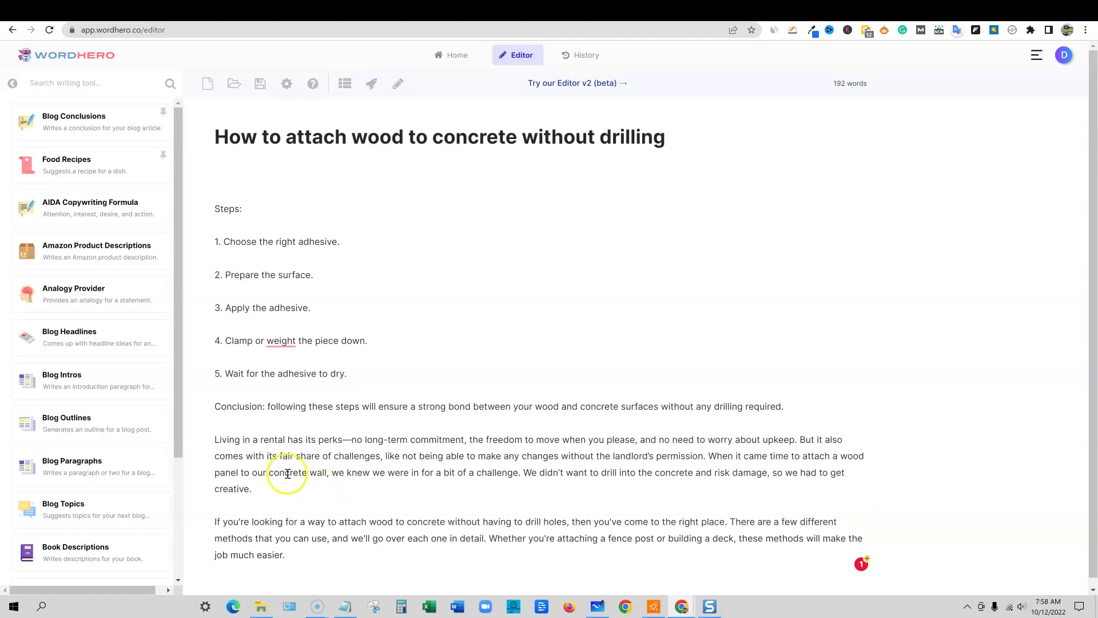
{"action": "left_click_drag", "start_coordinate": [320, 556], "coordinate": [213, 520]}
{"action": "key", "text": "ctrl+x"}
{"action": "left_click", "coordinate": [248, 178]}
{"action": "key", "text": "ctrl+v"}
Remove the paragraph about living in a rental from below the conclusion.
{"action": "left_click_drag", "start_coordinate": [277, 532], "coordinate": [196, 481]}
{"action": "key", "text": "ctrl+x"}
{"action": "left_click", "coordinate": [371, 286]}
Generate section content from the outline item "Choose the right adhesive." and review the paragraphs.
{"action": "left_click_drag", "start_coordinate": [345, 275], "coordinate": [222, 277]}
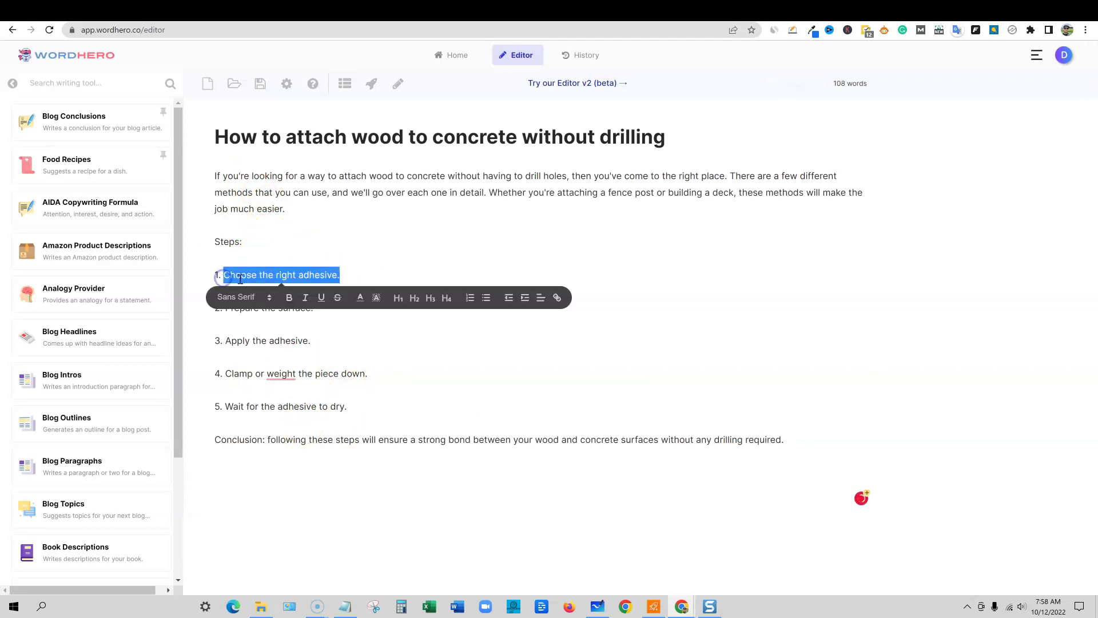
{"action": "left_click", "coordinate": [372, 83]}
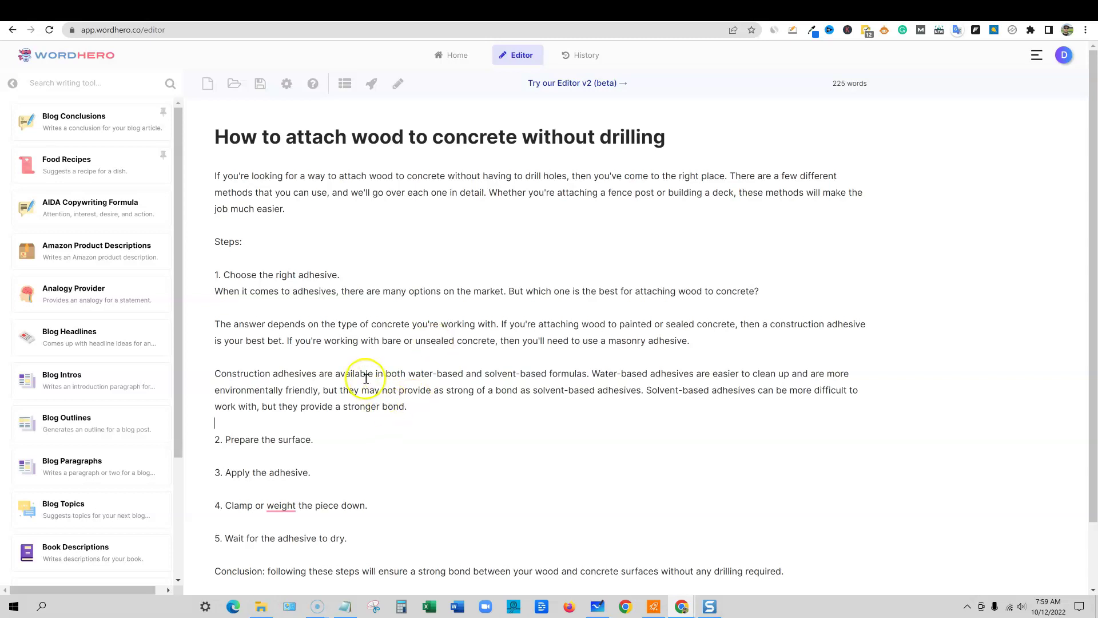
{"action": "left_click_drag", "start_coordinate": [408, 374], "coordinate": [799, 412]}
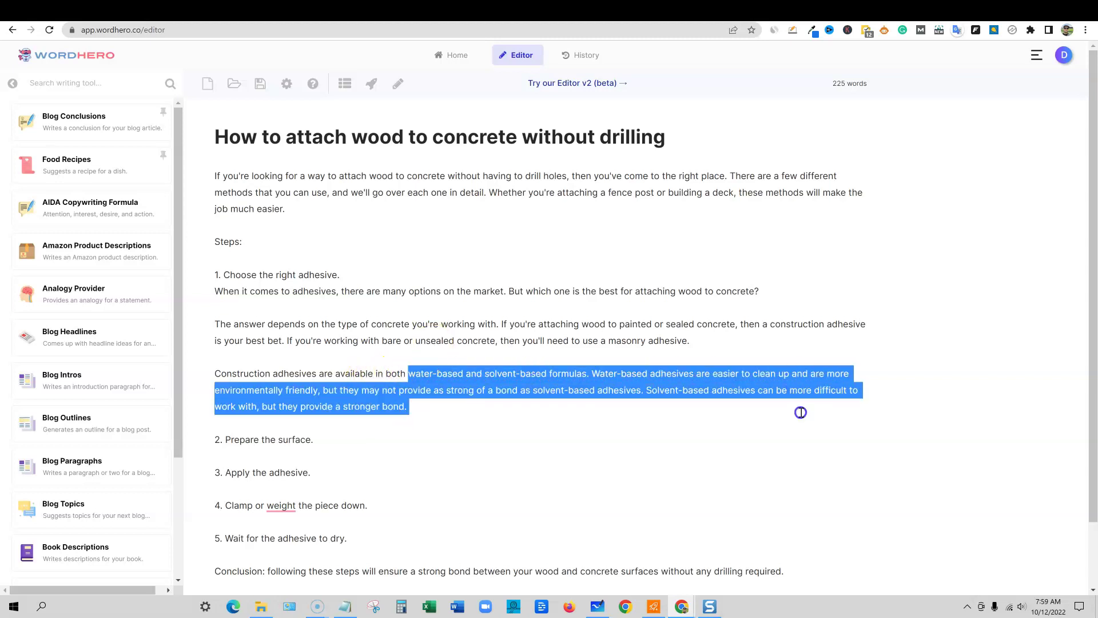
{"action": "left_click", "coordinate": [437, 407]}
{"action": "left_click_drag", "start_coordinate": [438, 407], "coordinate": [194, 290]}
{"action": "left_click", "coordinate": [426, 406]}
{"action": "left_click", "coordinate": [419, 406]}
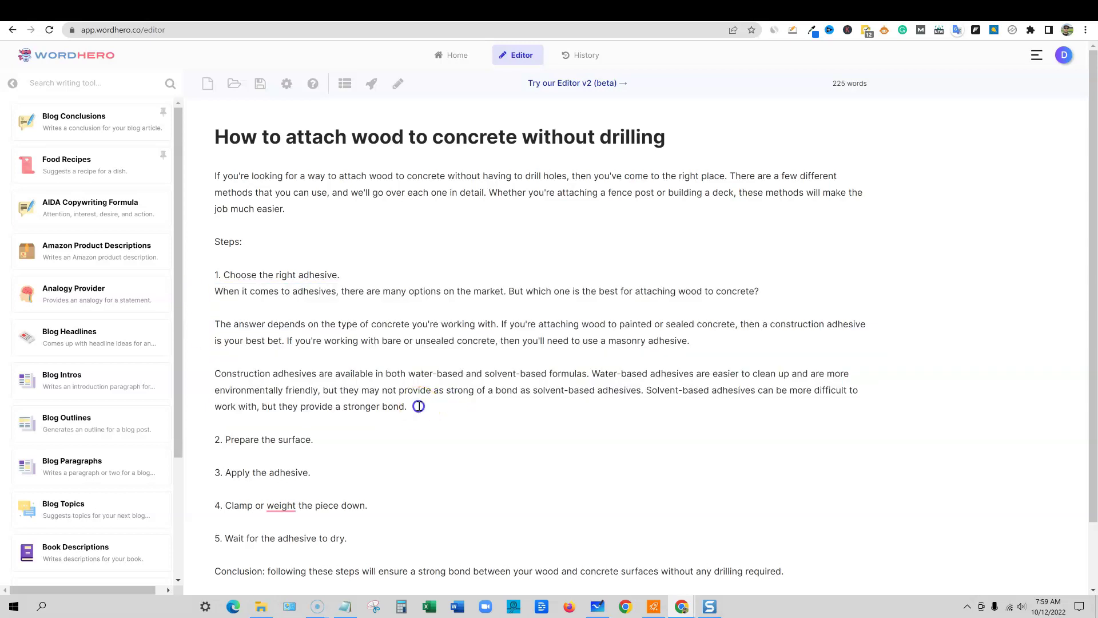
{"action": "left_click_drag", "start_coordinate": [424, 411], "coordinate": [190, 269]}
{"action": "left_click", "coordinate": [425, 393]}
Generate section content from the outline item "Prepare the surface." and read through the article.
{"action": "left_click_drag", "start_coordinate": [314, 440], "coordinate": [223, 440]}
{"action": "left_click_drag", "start_coordinate": [325, 436], "coordinate": [223, 439]}
{"action": "left_click", "coordinate": [372, 84]}
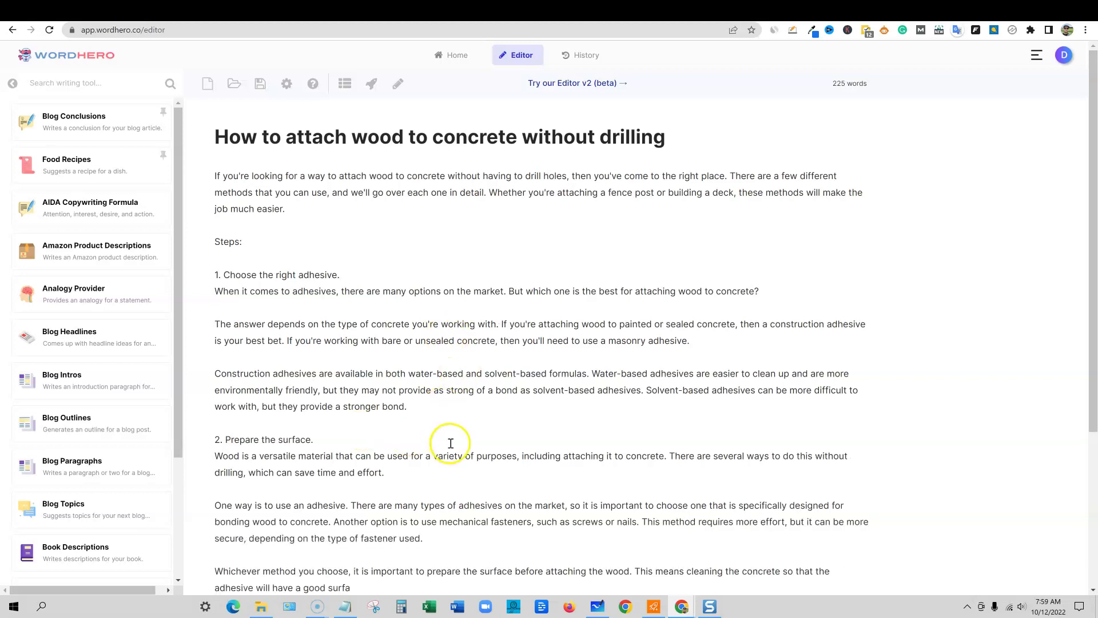
{"action": "scroll", "coordinate": [452, 444], "scroll_direction": "down", "scroll_amount": 1}
{"action": "scroll", "coordinate": [454, 442], "scroll_direction": "down", "scroll_amount": 1}
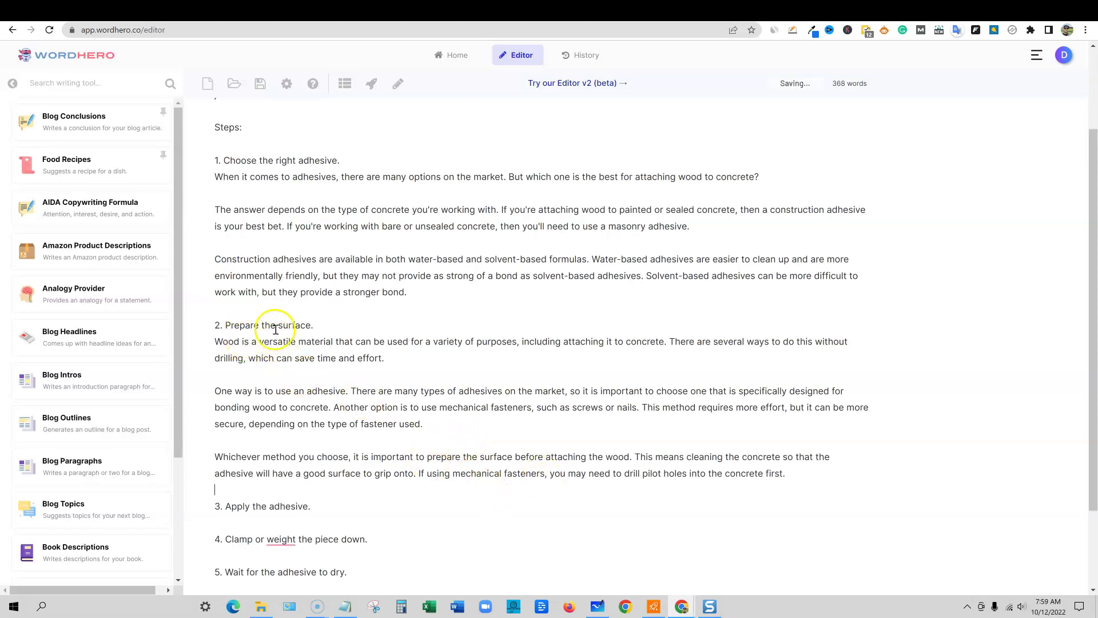
{"action": "scroll", "coordinate": [268, 323], "scroll_direction": "down", "scroll_amount": 1}
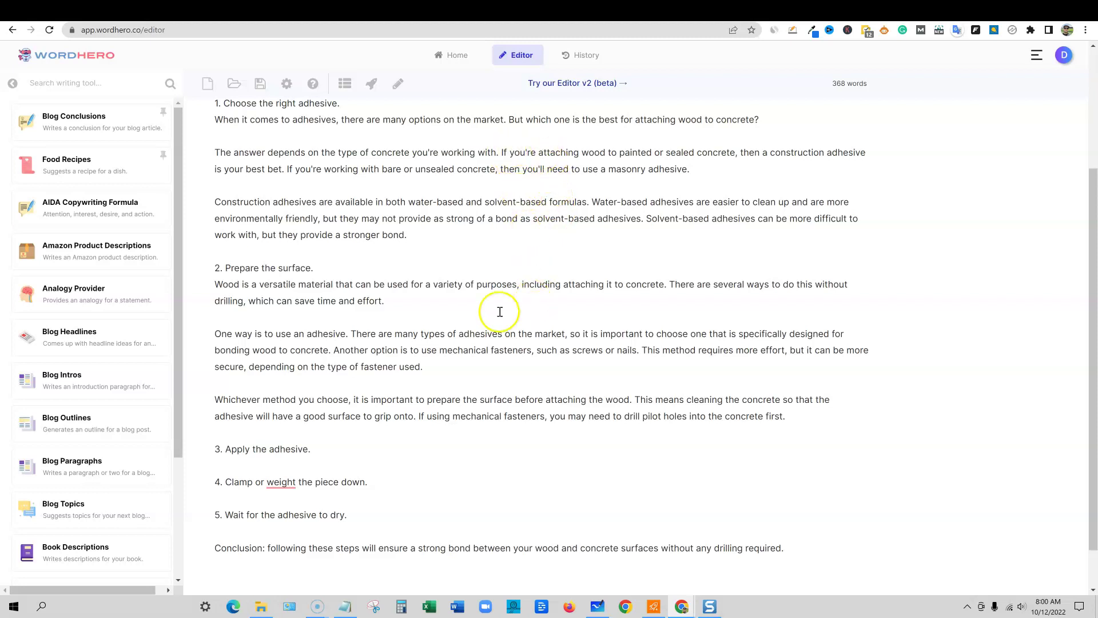
{"action": "scroll", "coordinate": [500, 312], "scroll_direction": "up", "scroll_amount": 2}
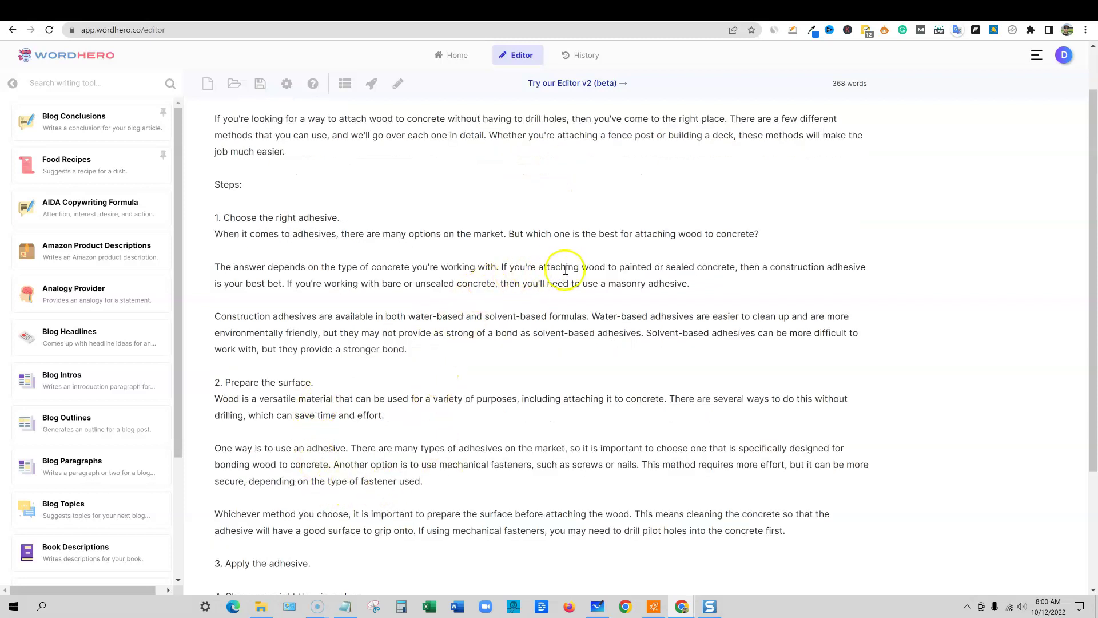
{"action": "scroll", "coordinate": [514, 512], "scroll_direction": "down", "scroll_amount": 1}
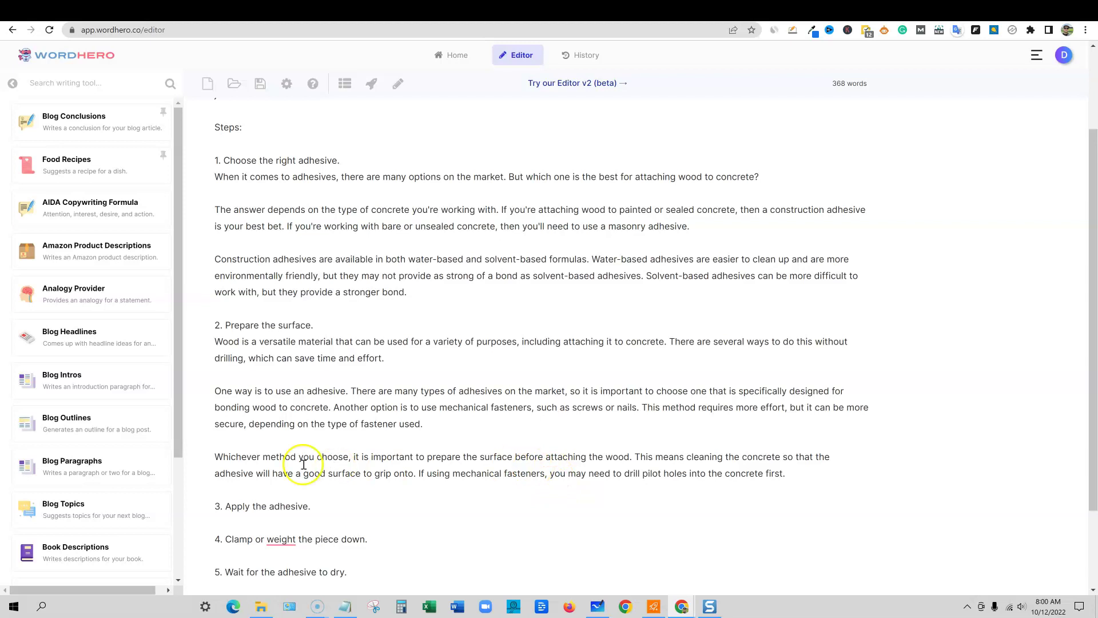
Delete the first two paragraphs under "Prepare the surface.", keeping the one starting "Whichever method you choose".
{"action": "left_click_drag", "start_coordinate": [425, 424], "coordinate": [215, 342]}
{"action": "left_click", "coordinate": [235, 466]}
{"action": "left_click_drag", "start_coordinate": [216, 456], "coordinate": [840, 477]}
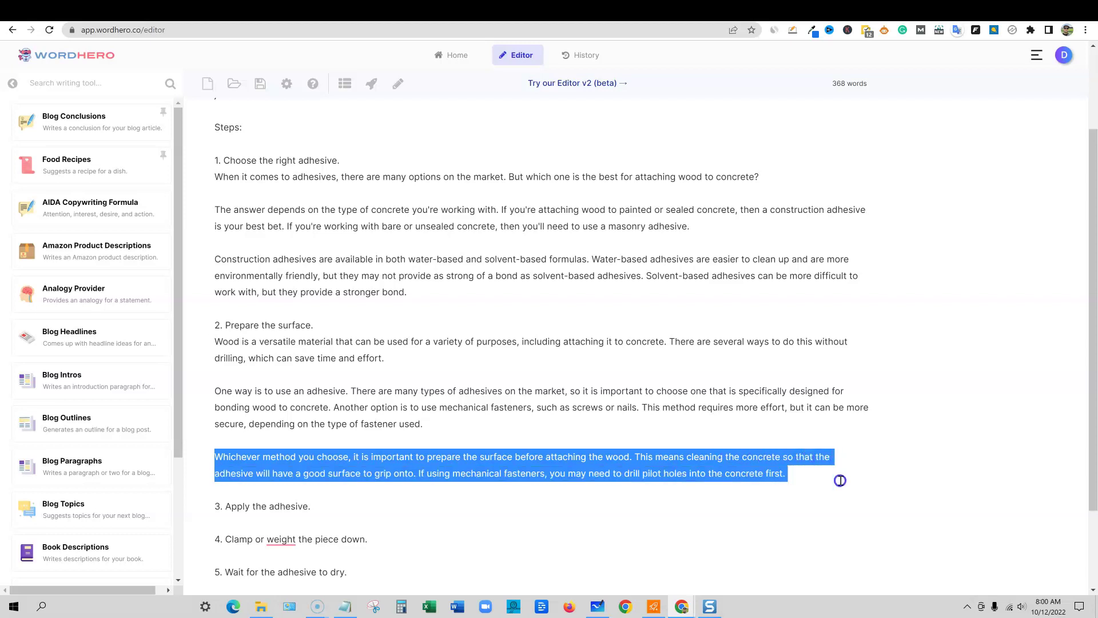
{"action": "left_click", "coordinate": [444, 422]}
{"action": "left_click_drag", "start_coordinate": [444, 423], "coordinate": [182, 347]}
{"action": "key", "text": "BackSpace"}
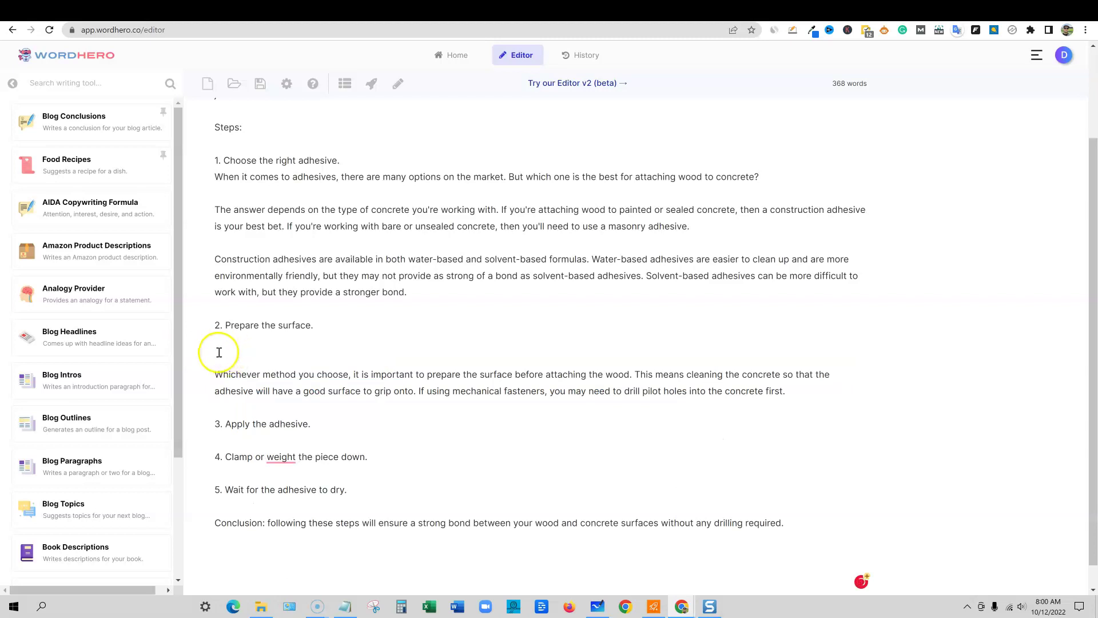
{"action": "key", "text": "BackSpace"}
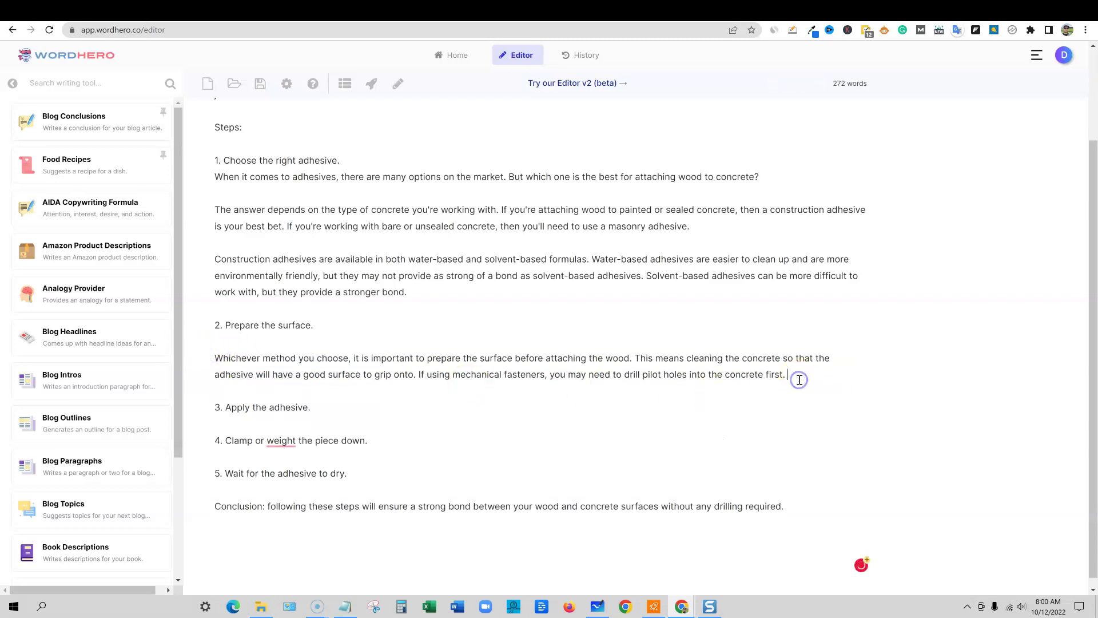
Have the AI continue writing from the end of the "Prepare the surface." paragraph and review the article.
{"action": "left_click", "coordinate": [399, 86]}
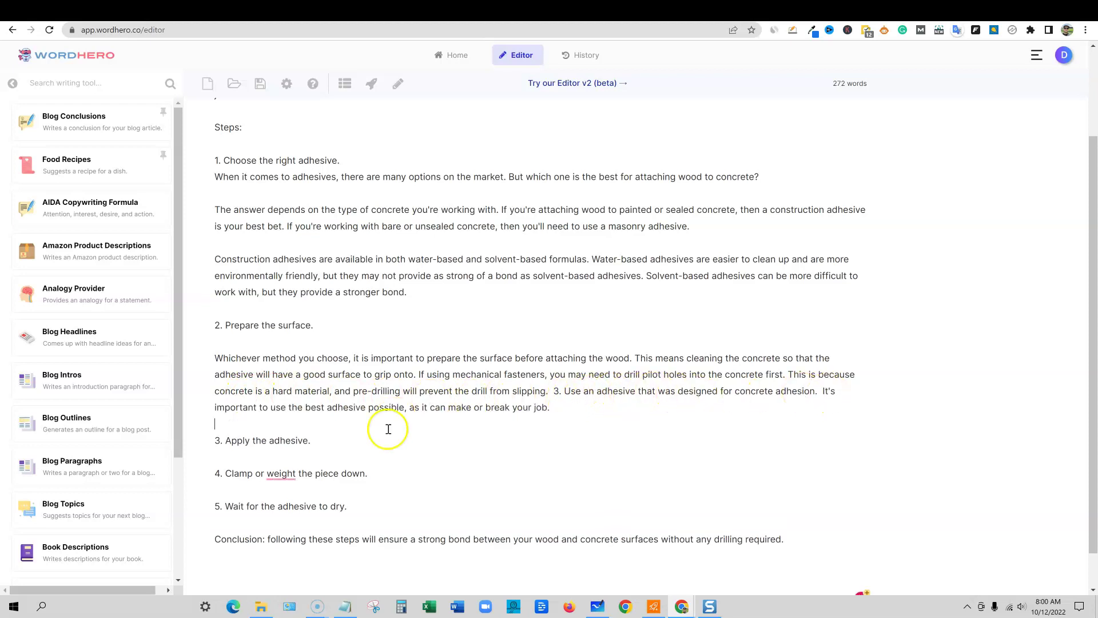
{"action": "scroll", "coordinate": [385, 429], "scroll_direction": "down", "scroll_amount": 1}
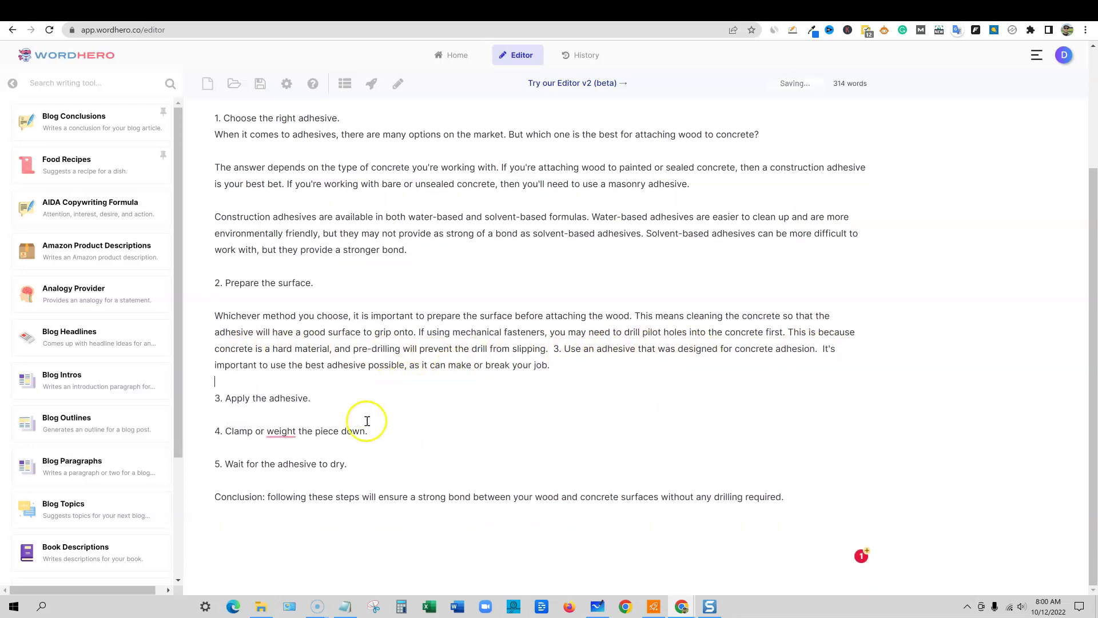
{"action": "scroll", "coordinate": [377, 422], "scroll_direction": "up", "scroll_amount": 3}
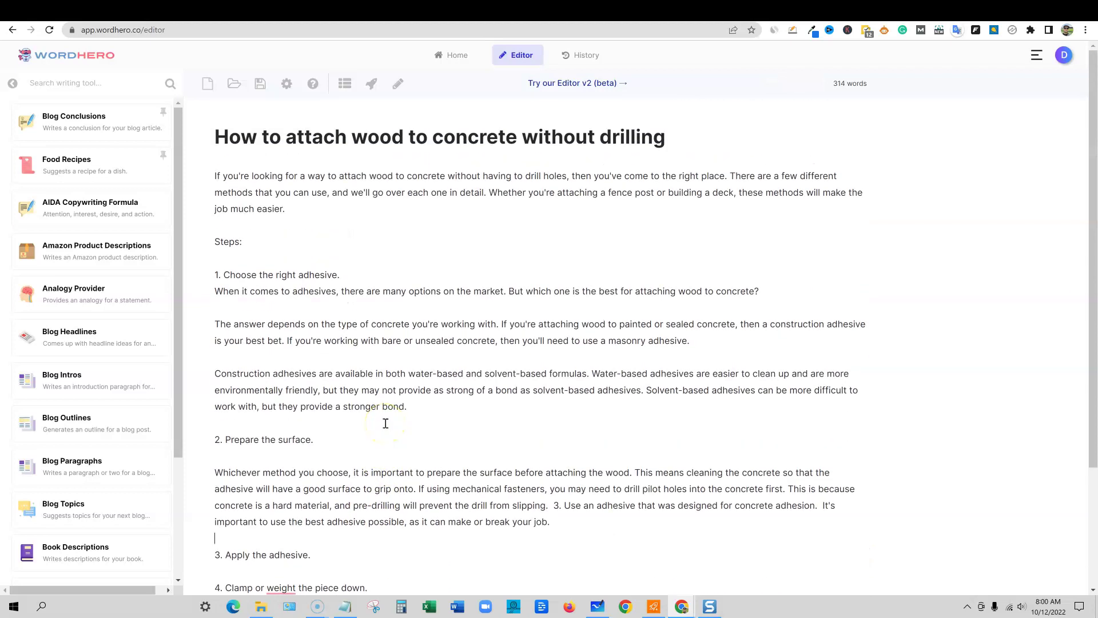
{"action": "scroll", "coordinate": [386, 423], "scroll_direction": "down", "scroll_amount": 1}
{"action": "scroll", "coordinate": [407, 426], "scroll_direction": "up", "scroll_amount": 1}
Switch to Writecream and open its long-form editor from the dashboard.
{"action": "left_click", "coordinate": [816, 11]}
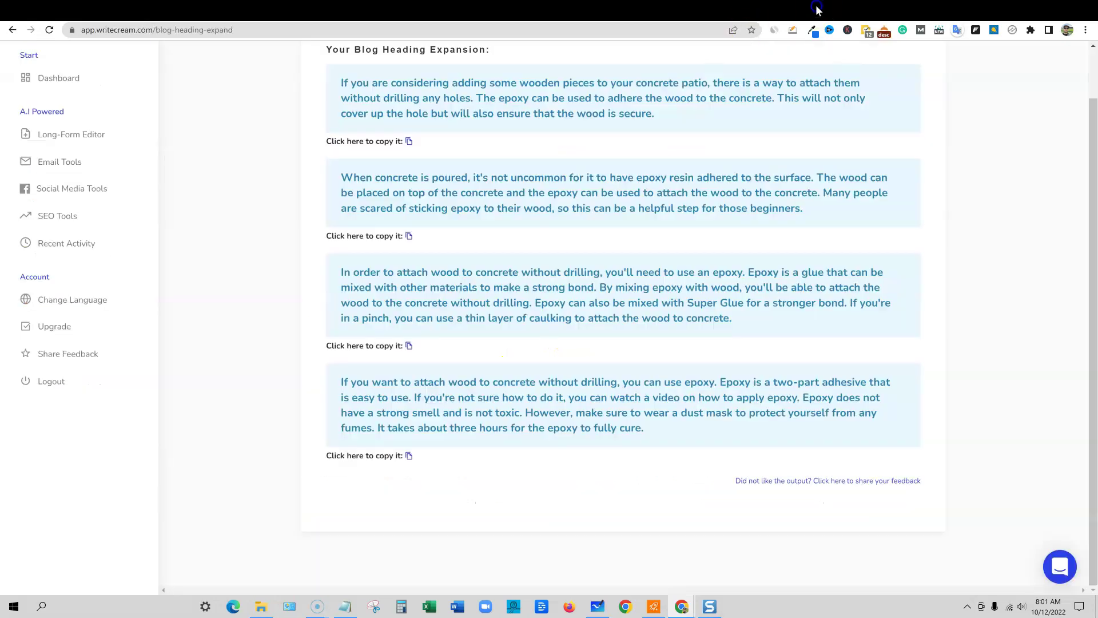
{"action": "scroll", "coordinate": [485, 248], "scroll_direction": "up", "scroll_amount": 7}
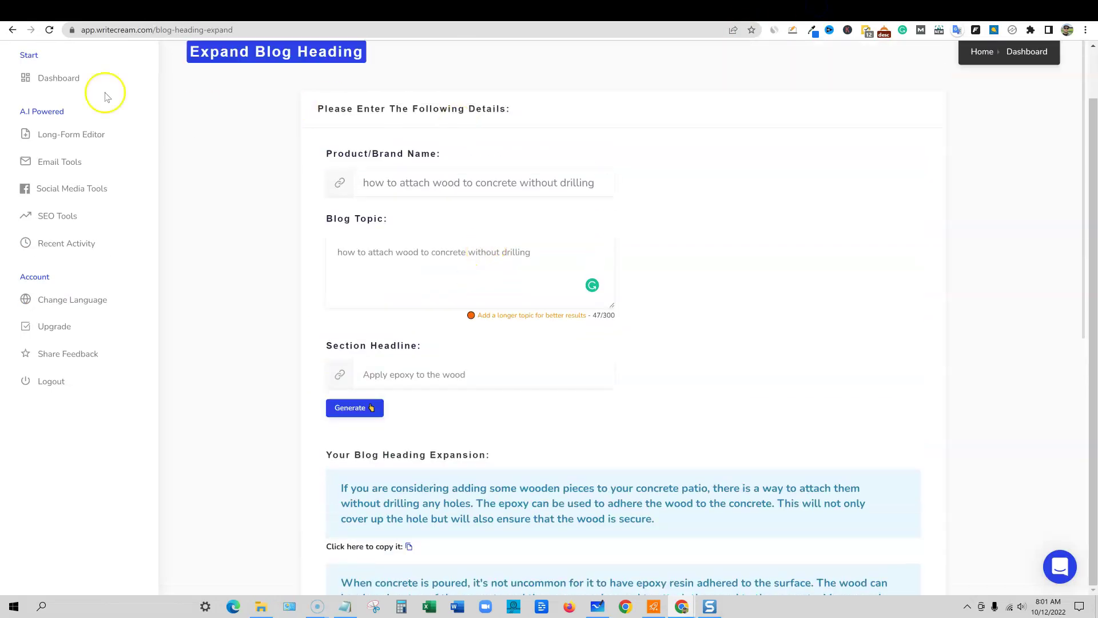
{"action": "left_click", "coordinate": [63, 80]}
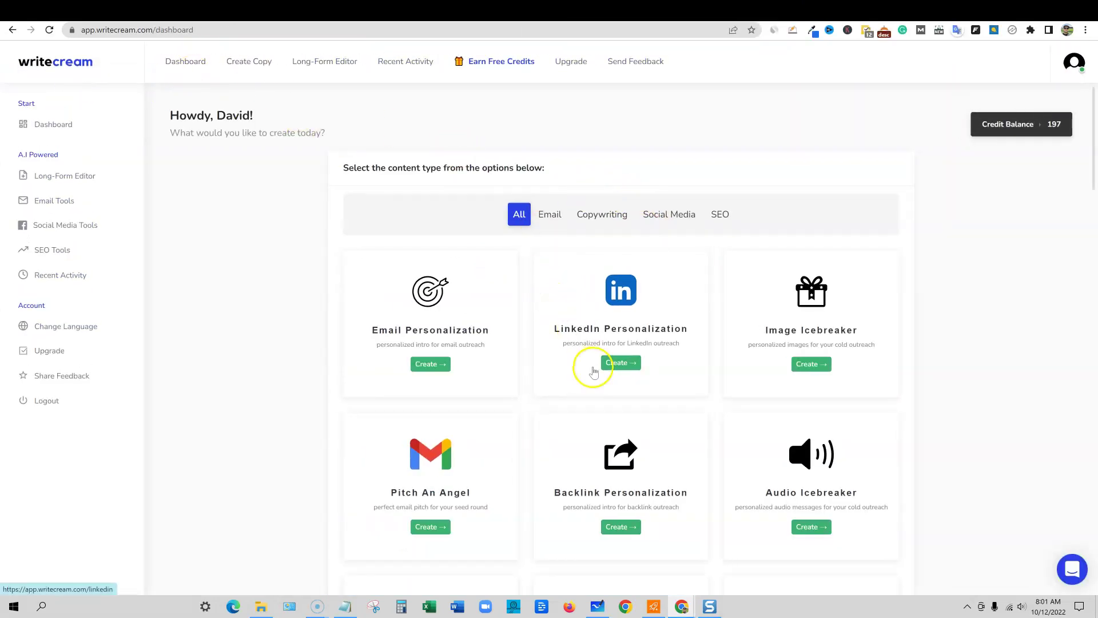
{"action": "scroll", "coordinate": [587, 371], "scroll_direction": "down", "scroll_amount": 4}
{"action": "scroll", "coordinate": [578, 441], "scroll_direction": "down", "scroll_amount": 8}
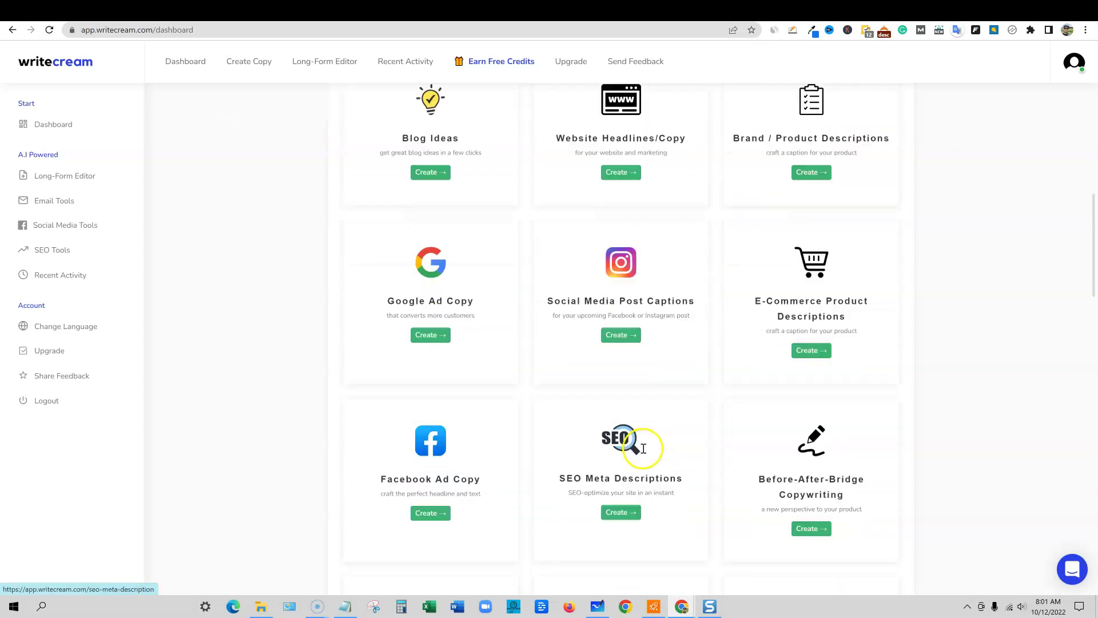
{"action": "scroll", "coordinate": [620, 463], "scroll_direction": "down", "scroll_amount": 3}
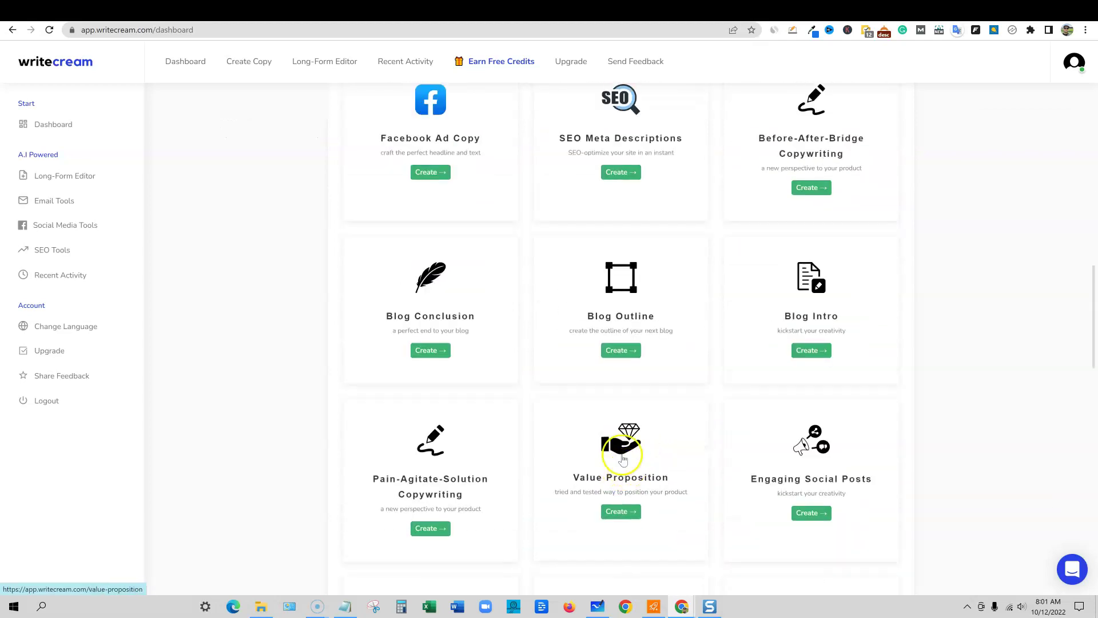
{"action": "scroll", "coordinate": [624, 466], "scroll_direction": "down", "scroll_amount": 2}
{"action": "left_click", "coordinate": [647, 406]}
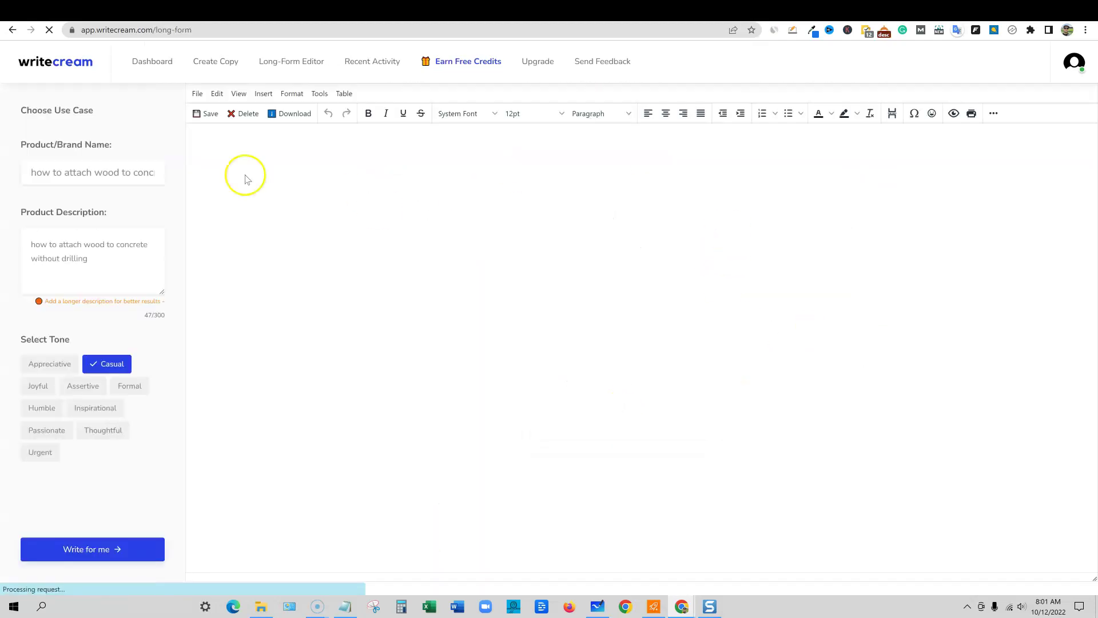
Clear the document and generate blog ideas for "how to attach wood to concrete without drilling" in the Casual tone.
{"action": "key", "text": "ctrl+a"}
{"action": "key", "text": "Delete"}
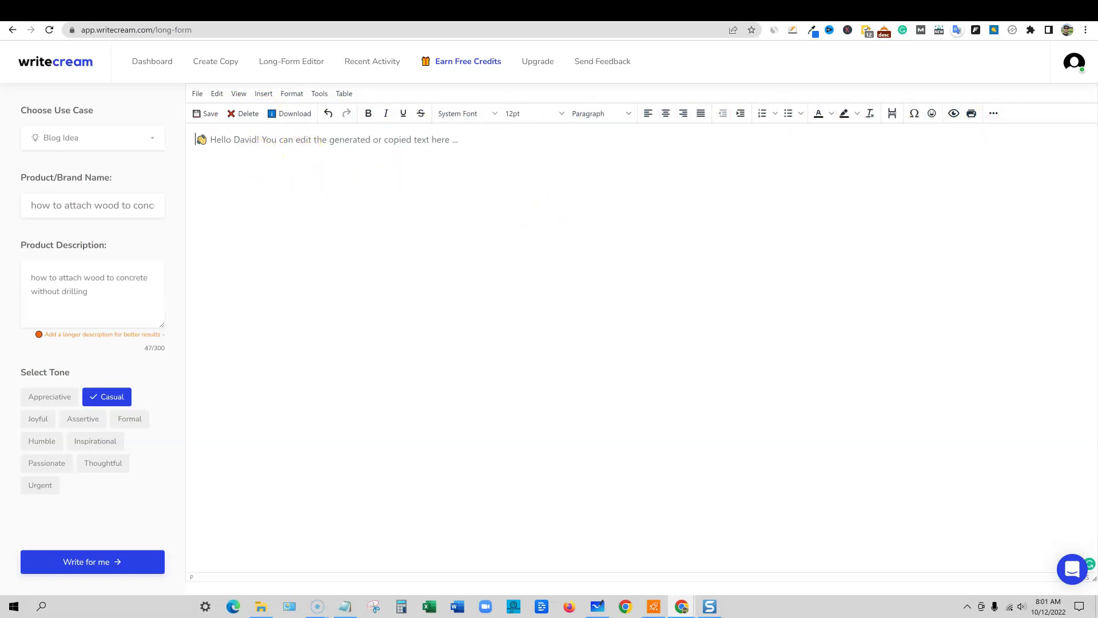
{"action": "key", "text": "alt+Tab"}
{"action": "left_click_drag", "start_coordinate": [108, 206], "coordinate": [27, 214]}
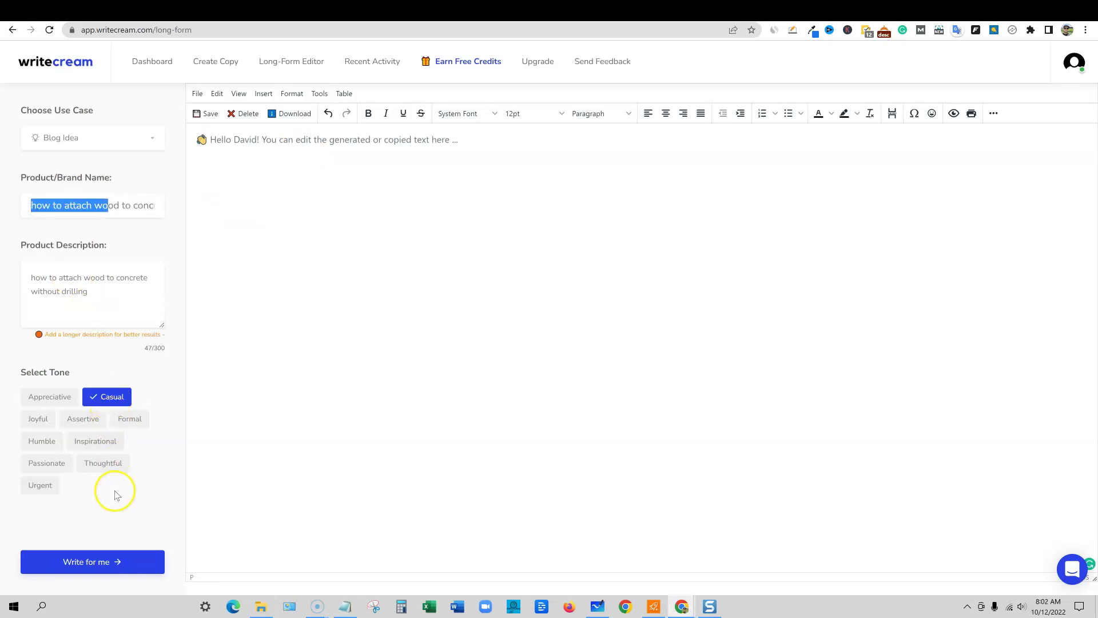
{"action": "left_click", "coordinate": [352, 304]}
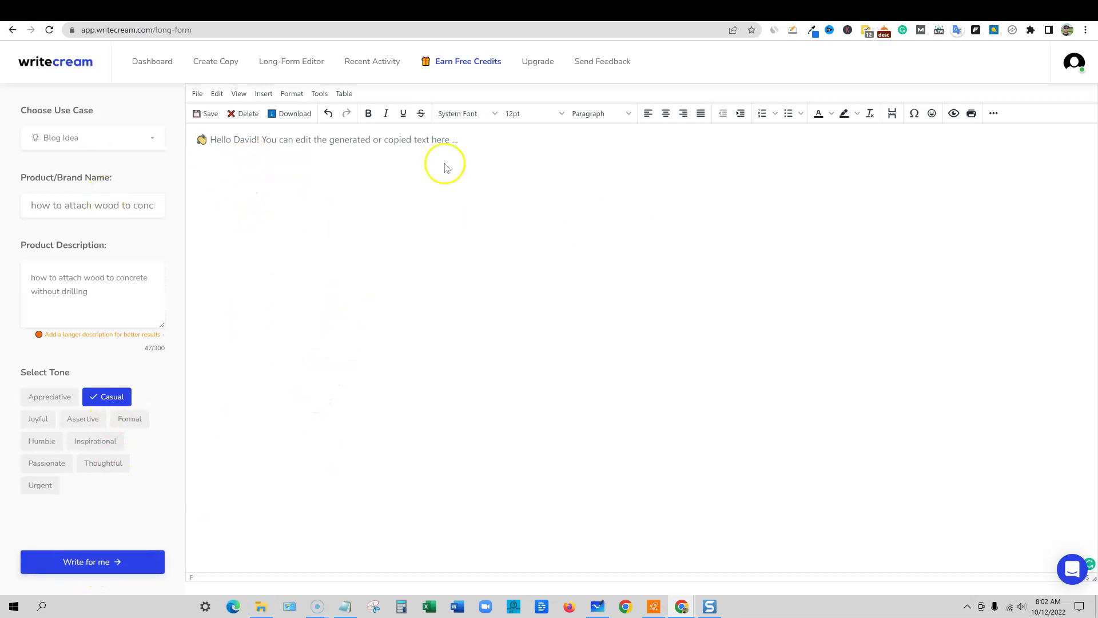
{"action": "left_click", "coordinate": [94, 566]}
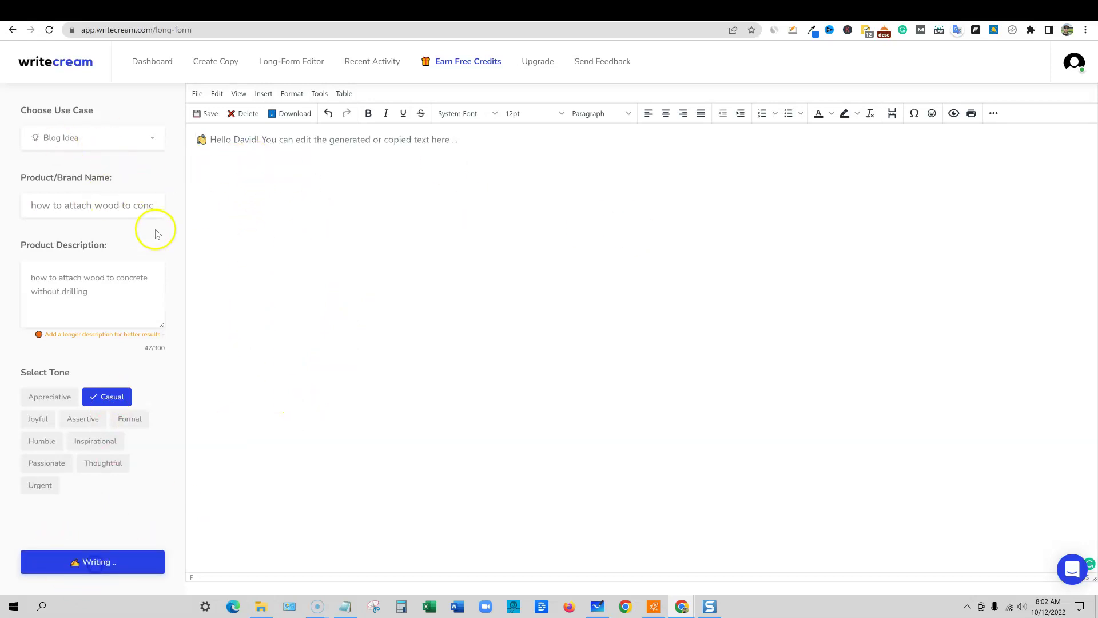
Delete all generated blog ideas except the first and start a new line below it.
{"action": "left_click_drag", "start_coordinate": [690, 321], "coordinate": [196, 186]}
{"action": "key", "text": "BackSpace"}
{"action": "left_click_drag", "start_coordinate": [676, 169], "coordinate": [156, 170]}
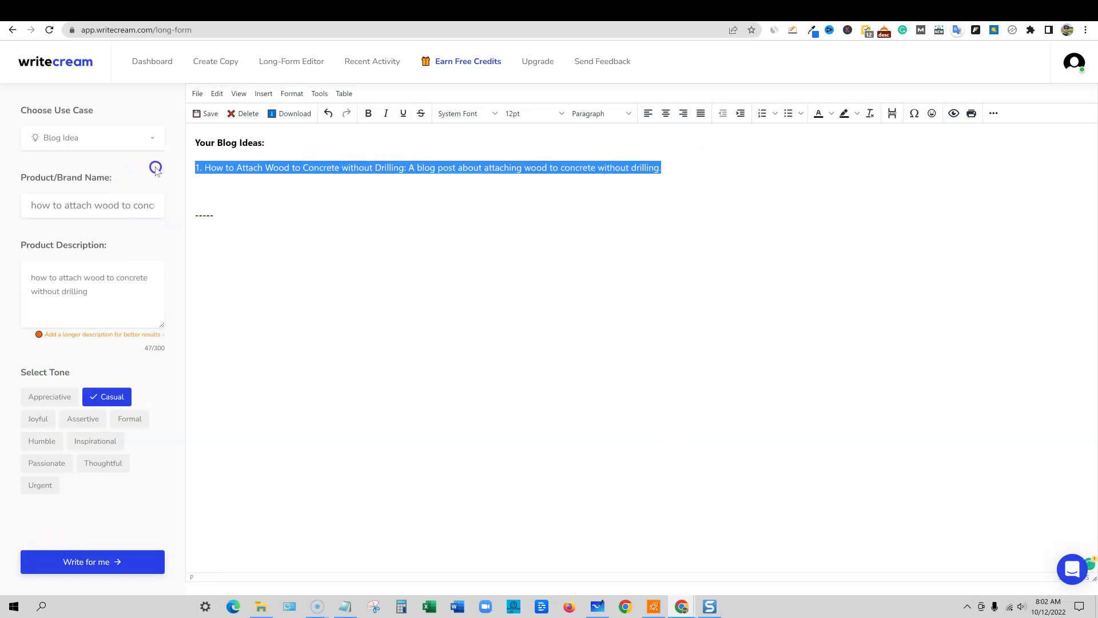
{"action": "left_click", "coordinate": [682, 169]}
{"action": "key", "text": "Return"}
Generate blog intros for the same topic with the Blog Intro use case.
{"action": "left_click", "coordinate": [86, 138]}
{"action": "left_click", "coordinate": [80, 202]}
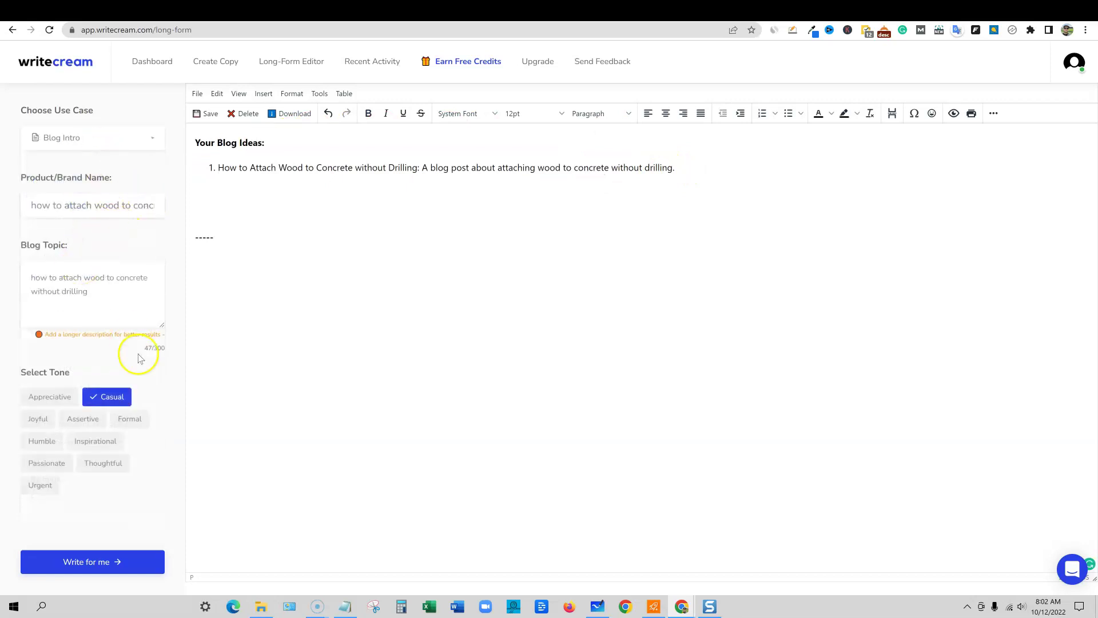
{"action": "left_click", "coordinate": [91, 561]}
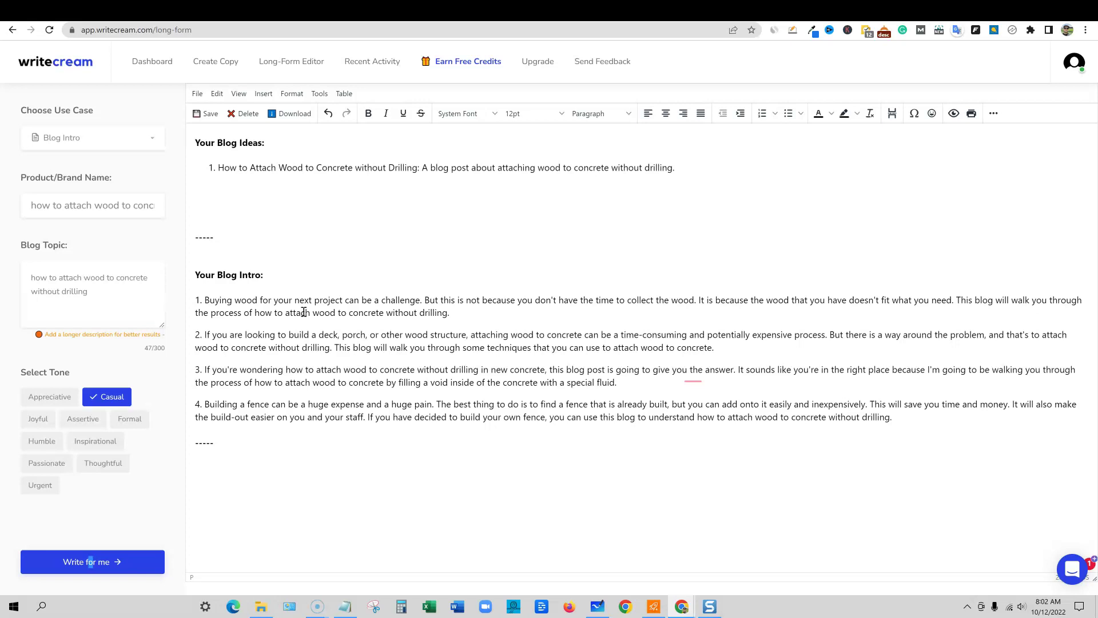
Delete generated intros 1, 2 and 4, keeping the one starting "If you're wondering how to attach wood".
{"action": "left_click_drag", "start_coordinate": [735, 346], "coordinate": [197, 299]}
{"action": "key", "text": "BackSpace"}
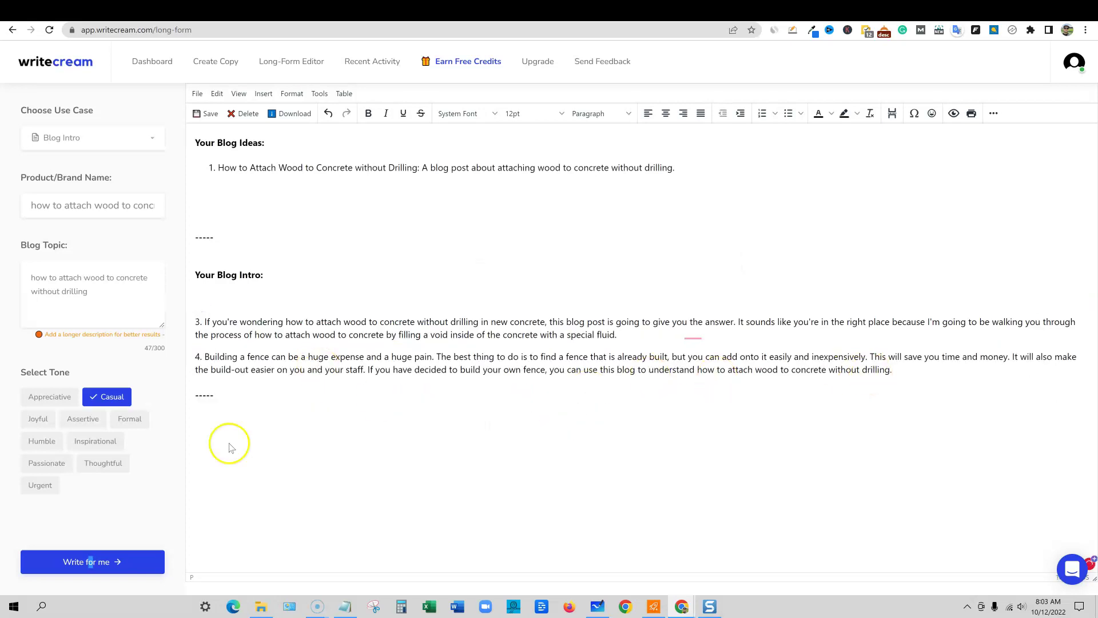
{"action": "left_click_drag", "start_coordinate": [903, 373], "coordinate": [194, 360]}
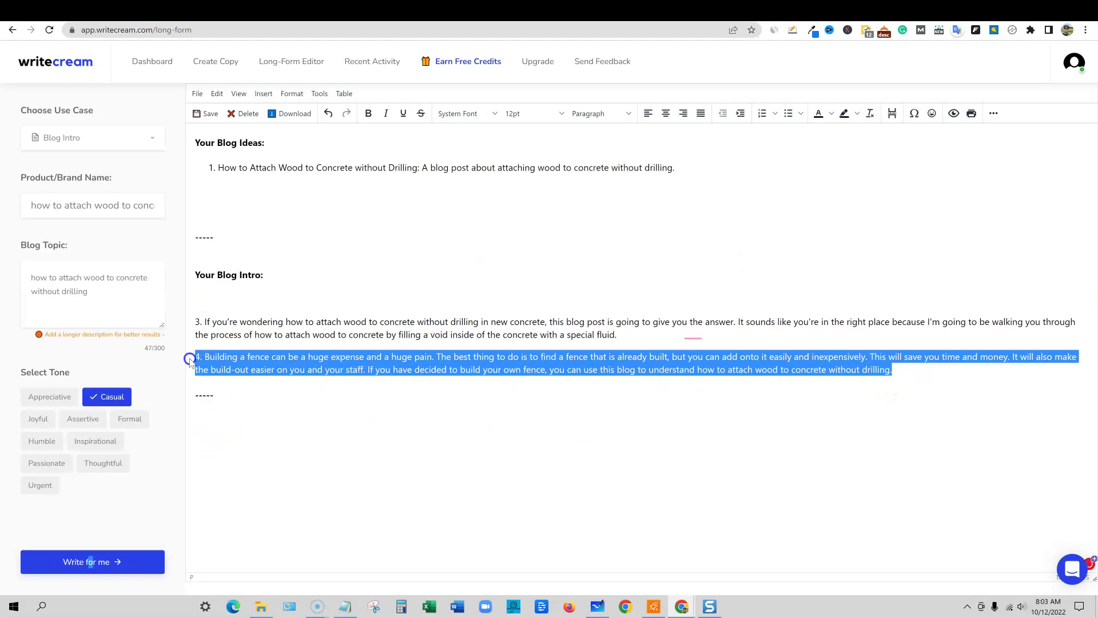
{"action": "key", "text": "BackSpace"}
Move the remaining intro's text directly below the blog idea and remove the leftover intro heading and separators.
{"action": "left_click_drag", "start_coordinate": [633, 341], "coordinate": [204, 321]}
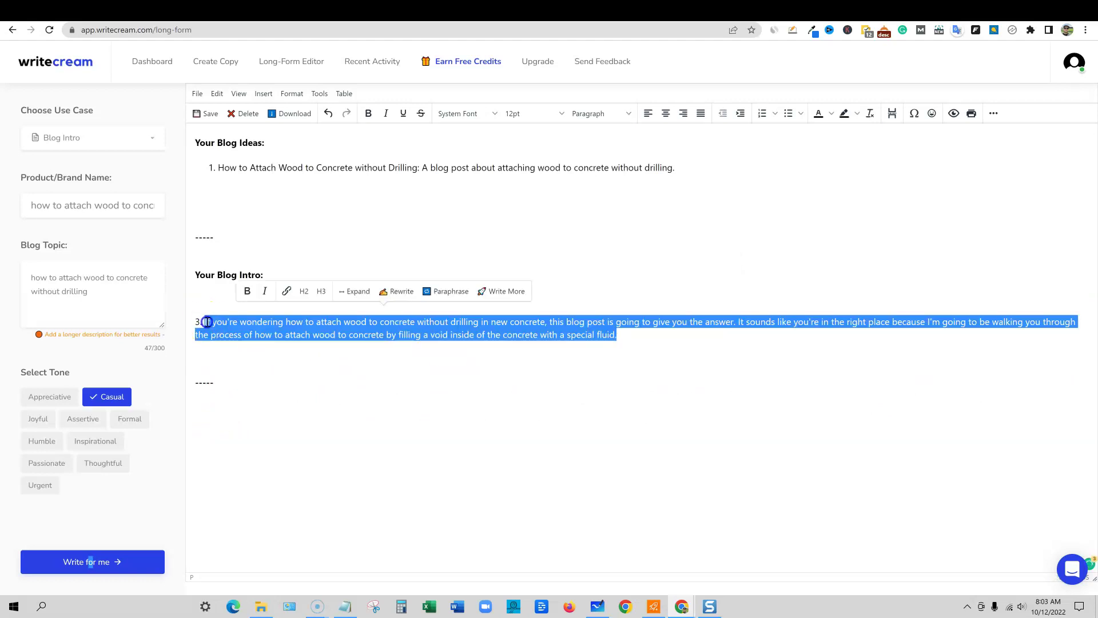
{"action": "left_click_drag", "start_coordinate": [620, 337], "coordinate": [207, 324]}
{"action": "key", "text": "ctrl+c"}
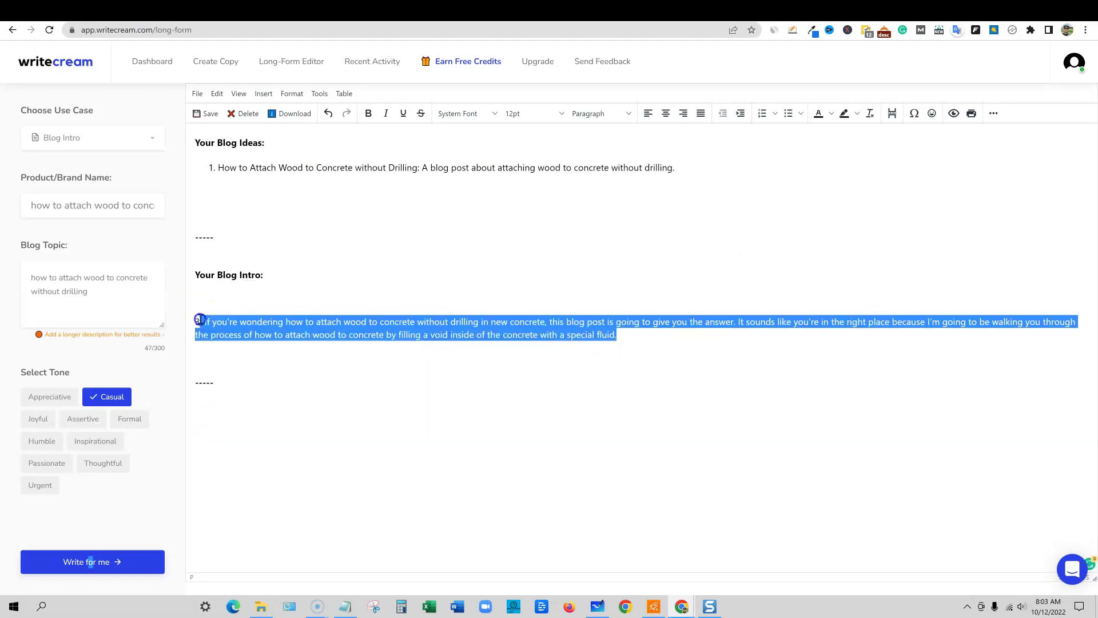
{"action": "key", "text": "BackSpace"}
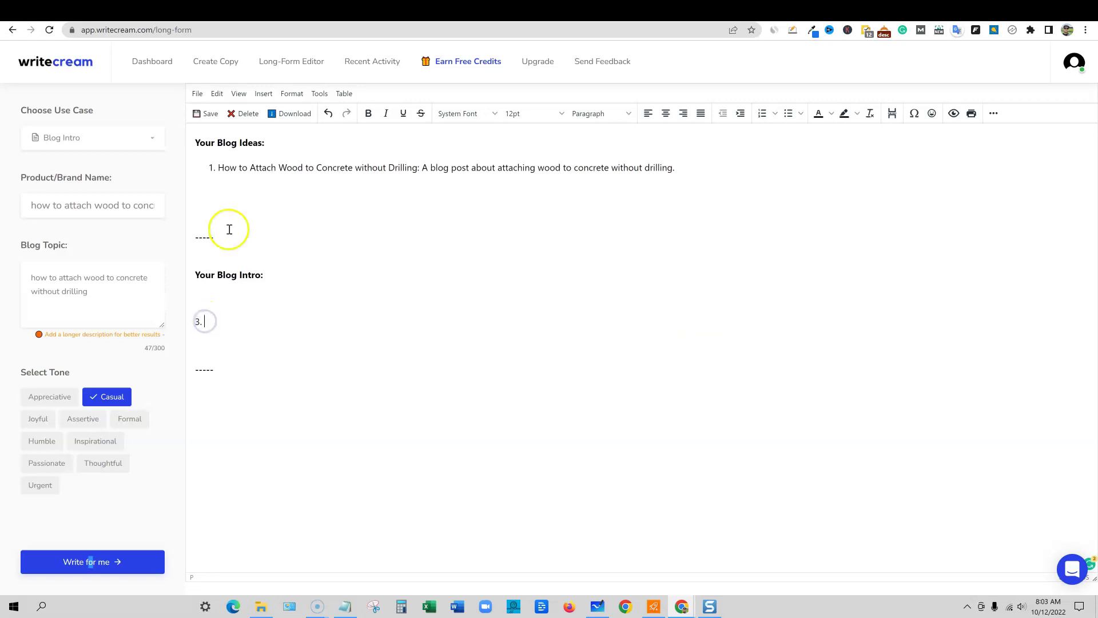
{"action": "key", "text": "ctrl+v"}
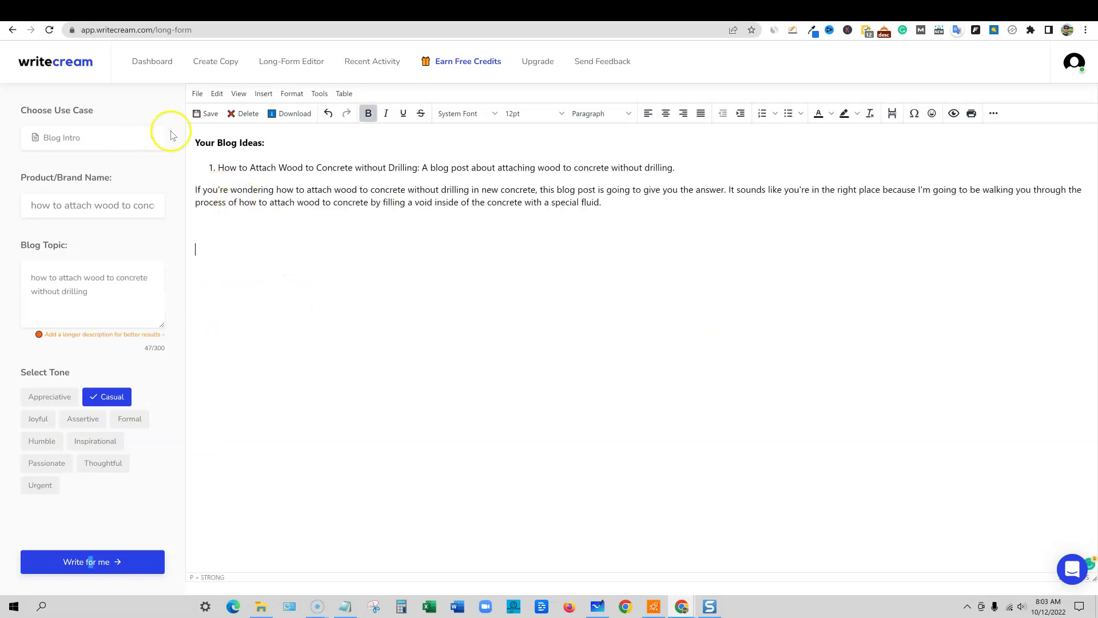
Check the WordHero article for comparison, return to Writecream and generate an outline with the Blog Outline use case.
{"action": "left_click", "coordinate": [160, 138]}
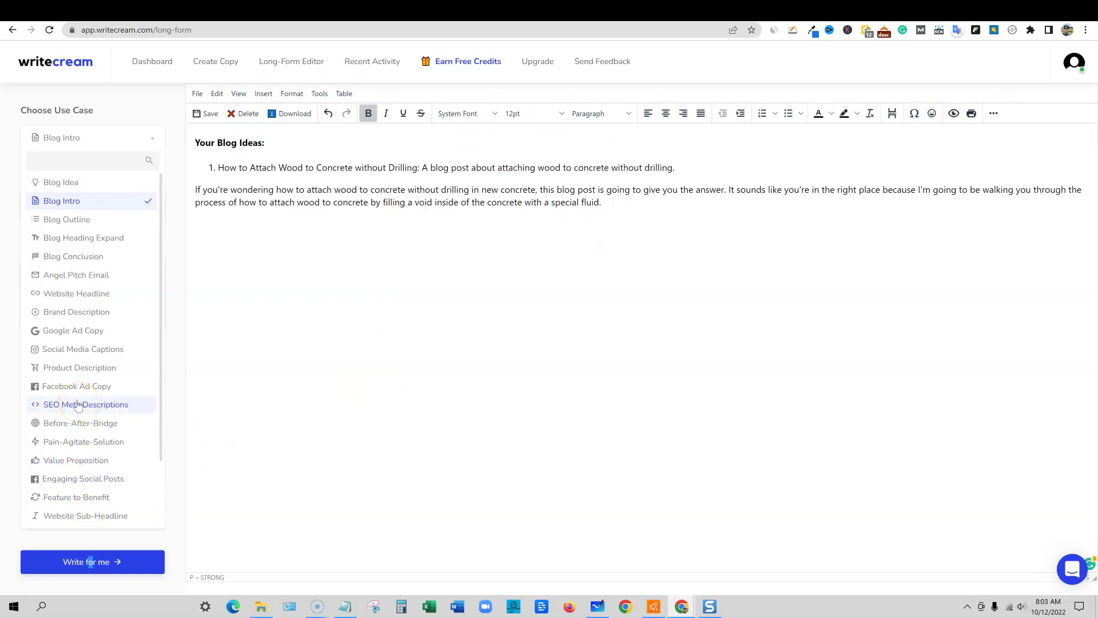
{"action": "left_click", "coordinate": [775, 16]}
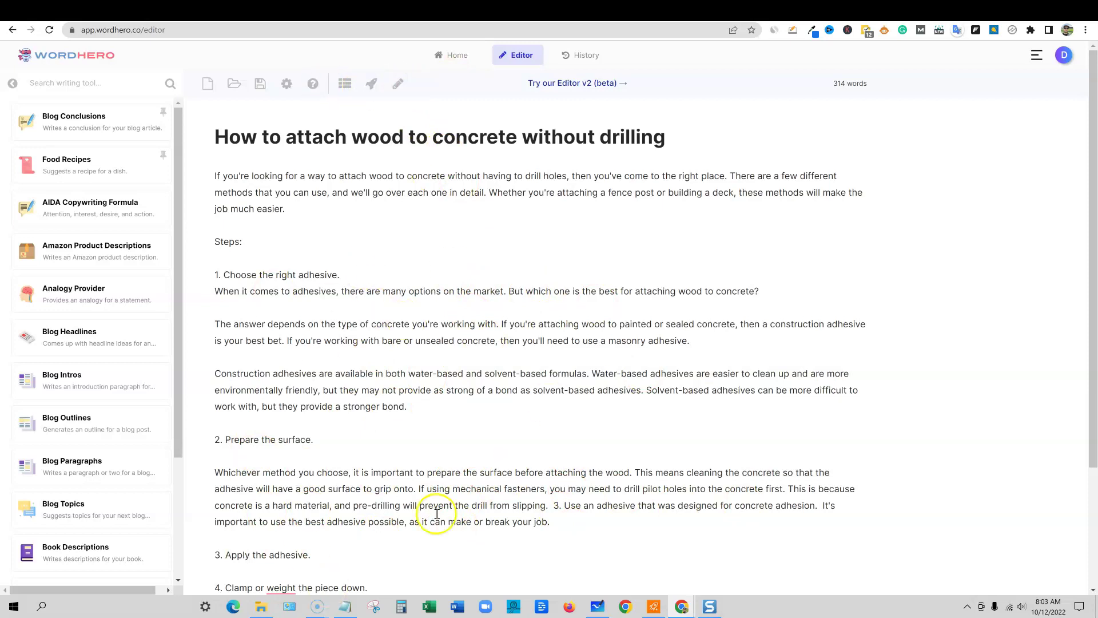
{"action": "left_click", "coordinate": [835, 16]}
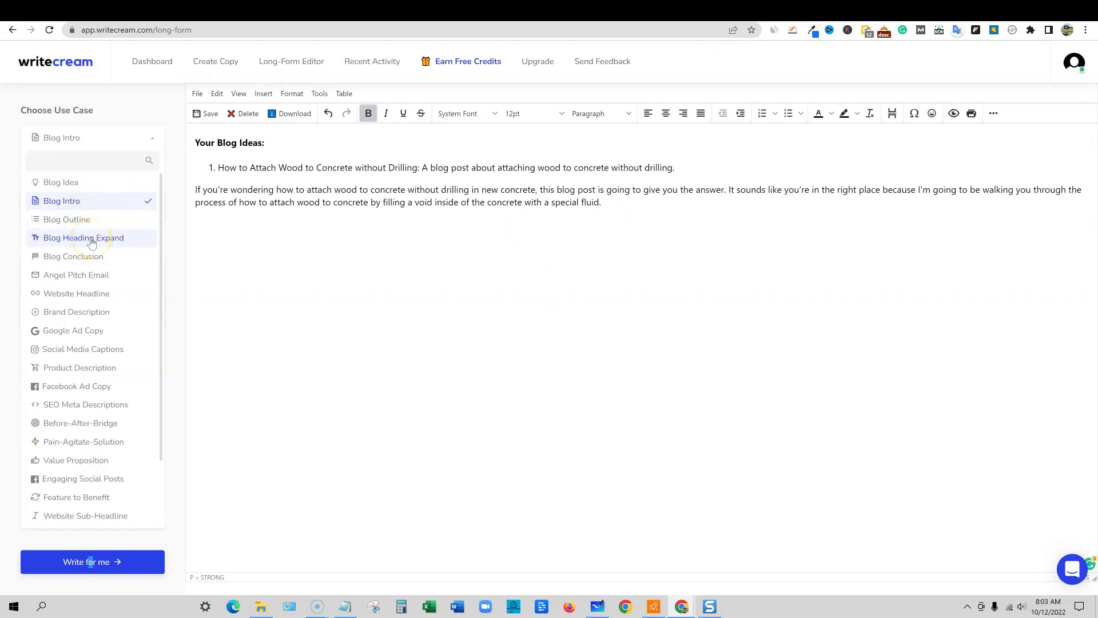
{"action": "left_click", "coordinate": [84, 222]}
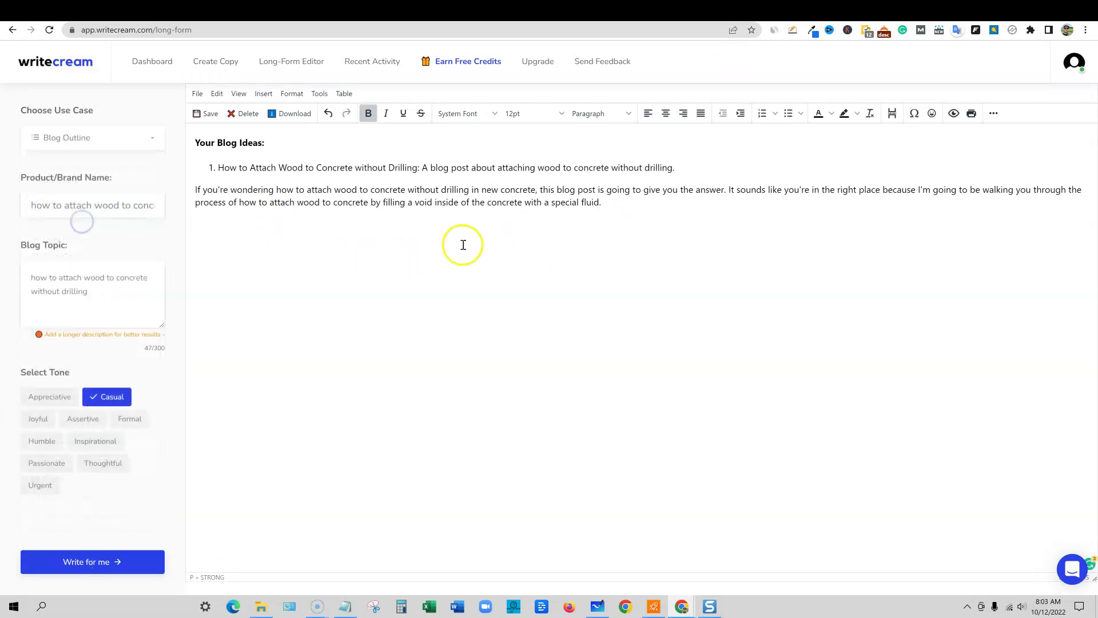
{"action": "left_click", "coordinate": [103, 562]}
Delete the unwanted outline output and copy the six headings and conclusion of the first output below the intro.
{"action": "left_click_drag", "start_coordinate": [500, 518], "coordinate": [189, 250]}
{"action": "key", "text": "BackSpace"}
{"action": "left_click_drag", "start_coordinate": [490, 402], "coordinate": [192, 330]}
{"action": "key", "text": "ctrl+c"}
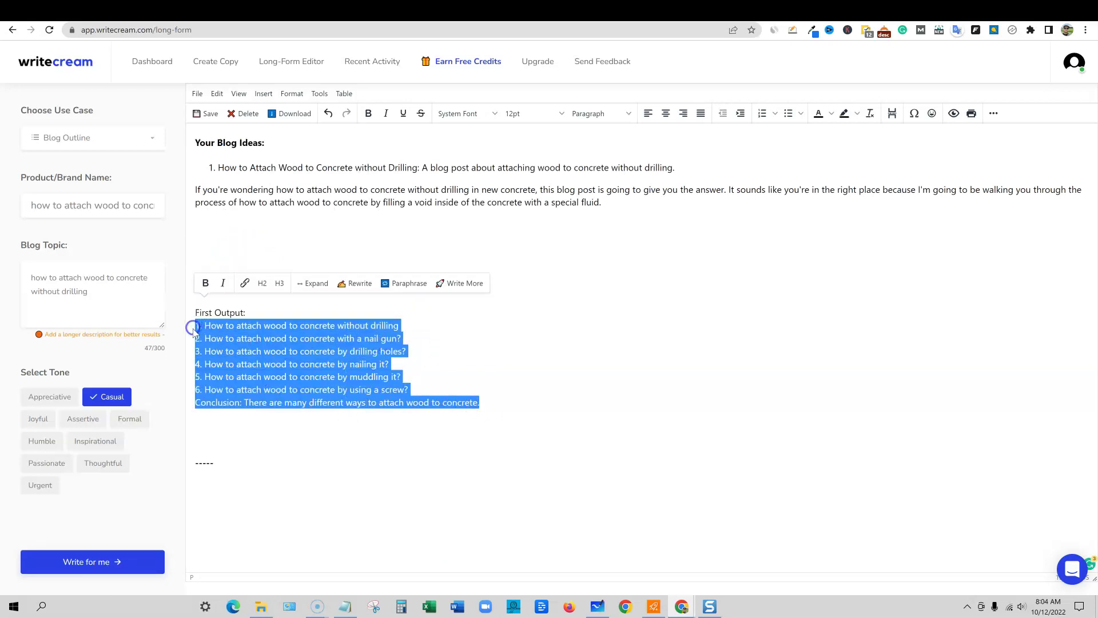
{"action": "left_click", "coordinate": [235, 238]}
{"action": "key", "text": "ctrl+v"}
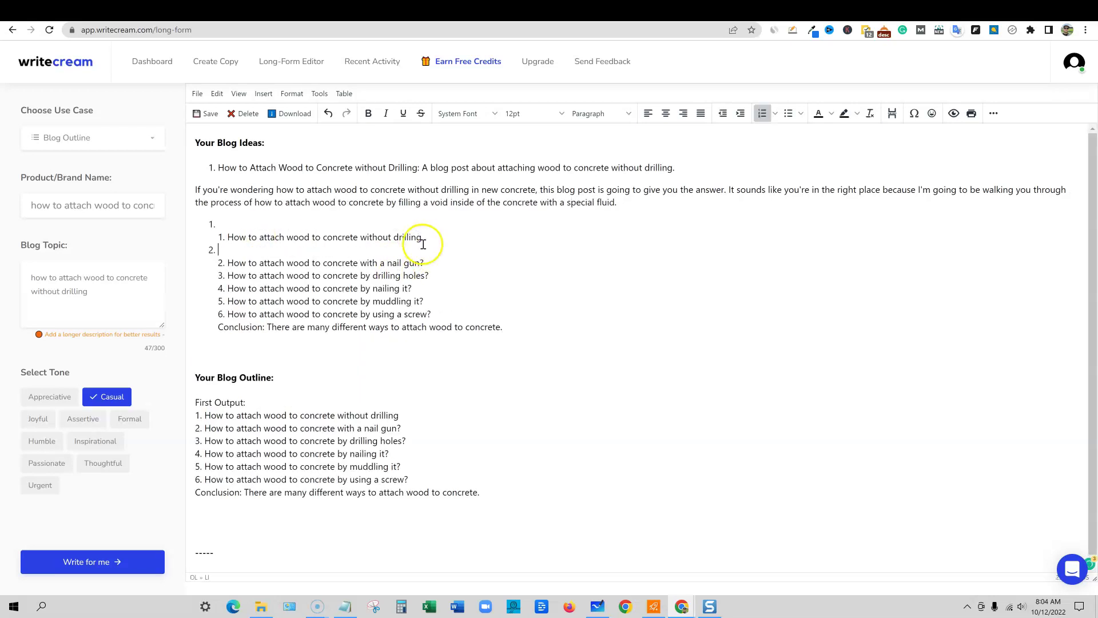
Have Write More continue from the first outline heading and change the use case to Blog Heading Expand.
{"action": "triple_click", "coordinate": [353, 237]}
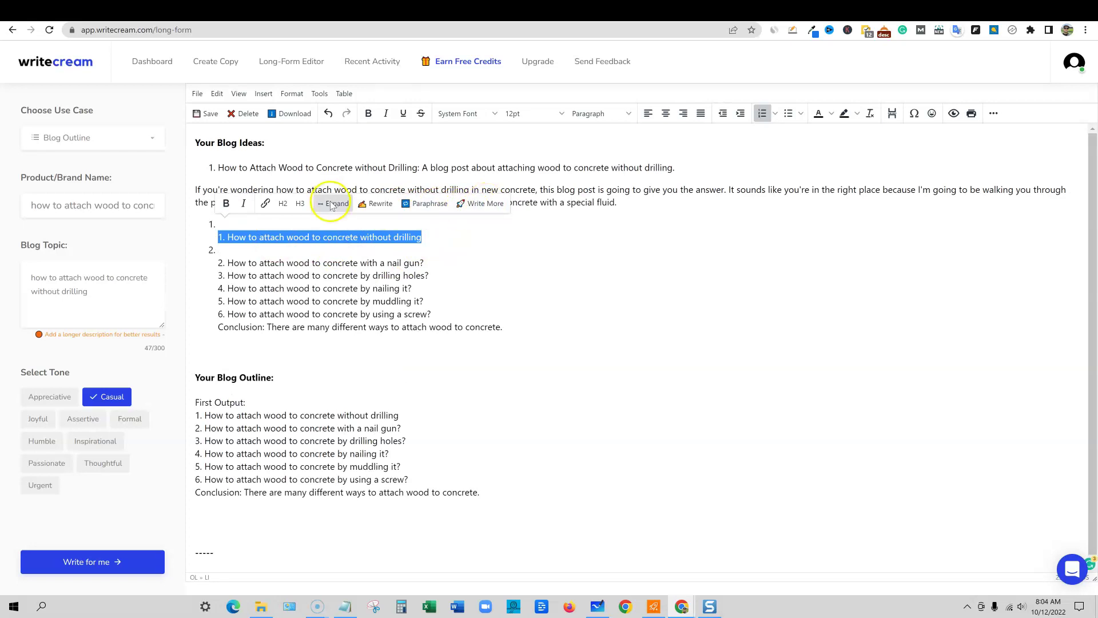
{"action": "left_click", "coordinate": [479, 204]}
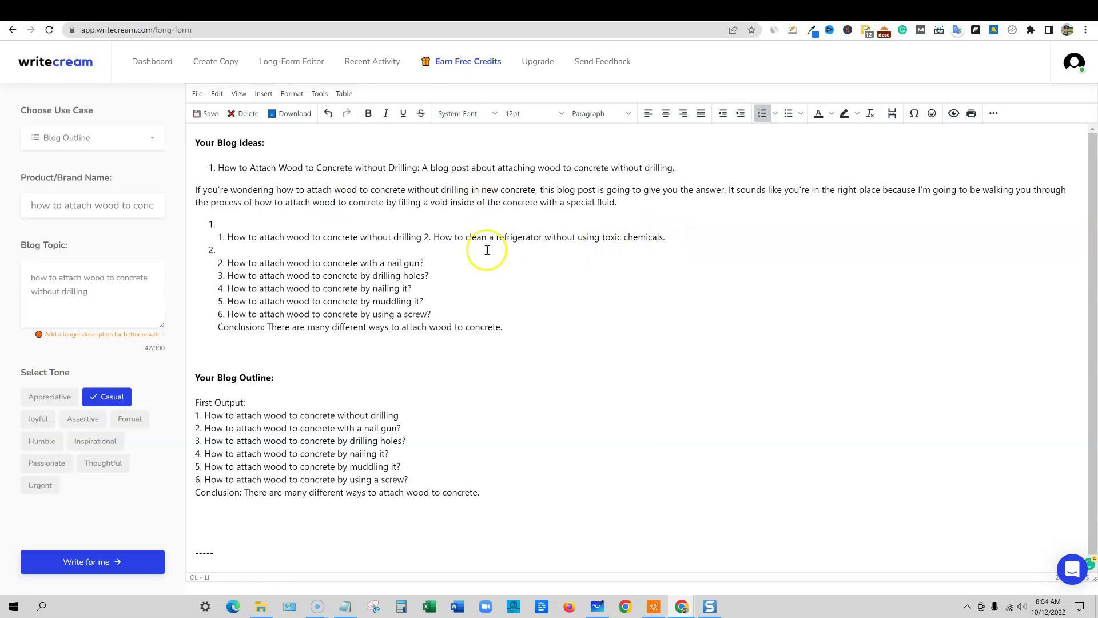
{"action": "left_click", "coordinate": [149, 142]}
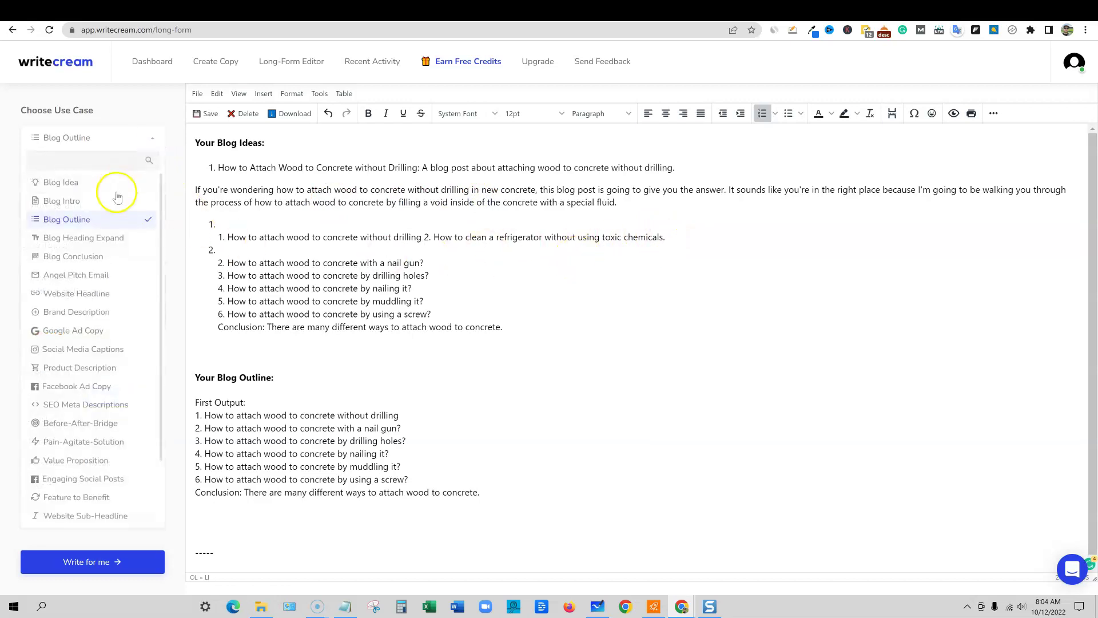
{"action": "left_click", "coordinate": [90, 240]}
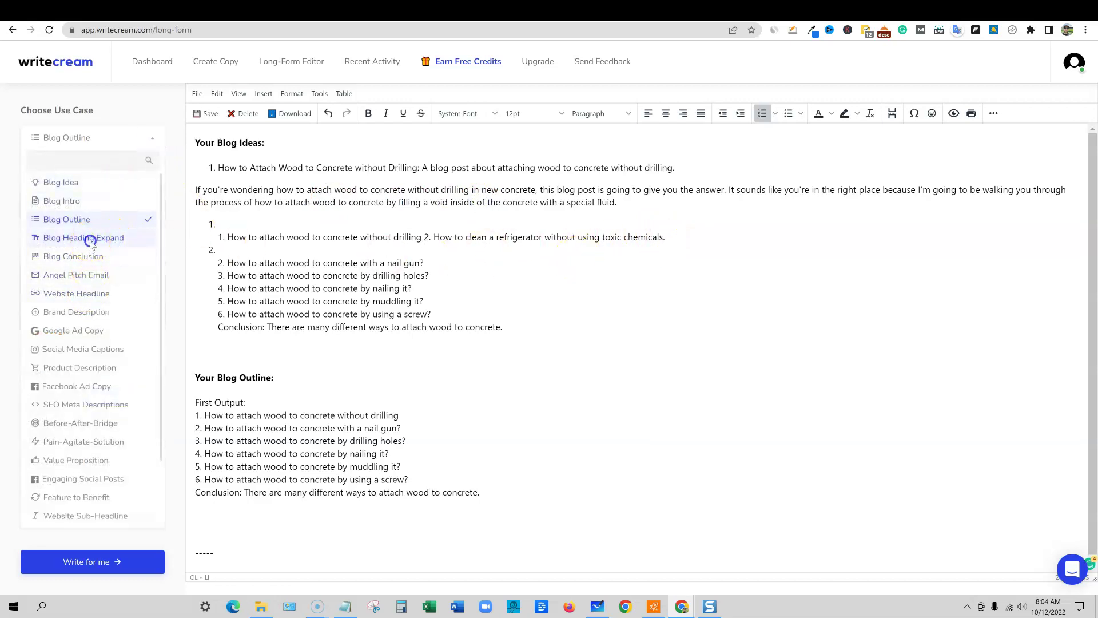
Delete the refrigerator sentence from the first outline heading, run Write More on that heading again and review the paragraph.
{"action": "left_click_drag", "start_coordinate": [666, 236], "coordinate": [251, 235]}
{"action": "key", "text": "BackSpace"}
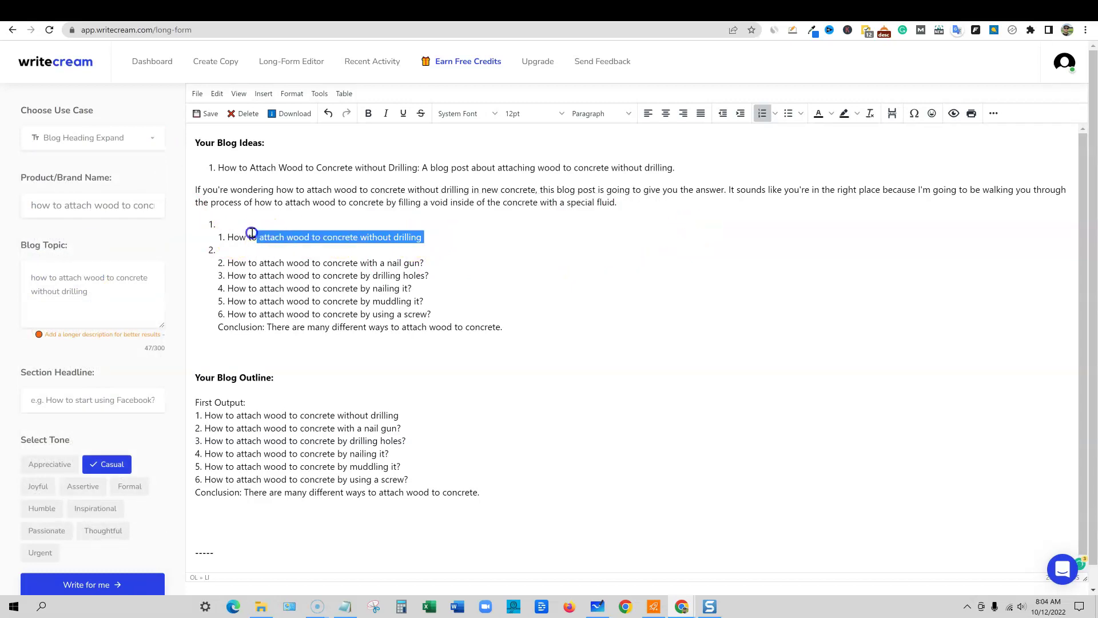
{"action": "left_click", "coordinate": [490, 206]}
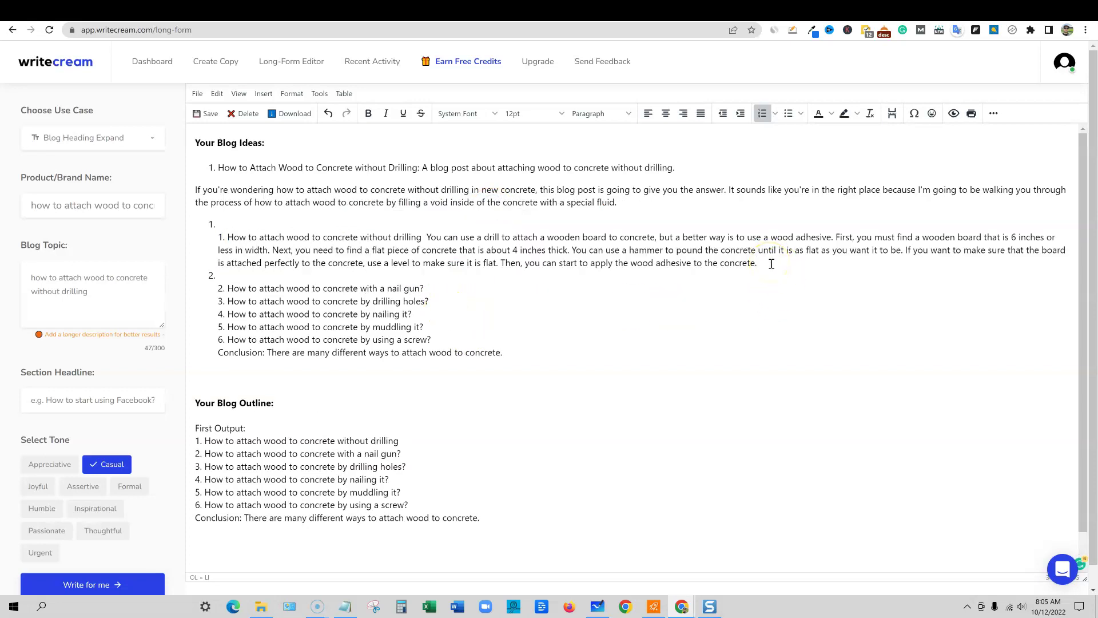
{"action": "left_click_drag", "start_coordinate": [724, 263], "coordinate": [223, 237]}
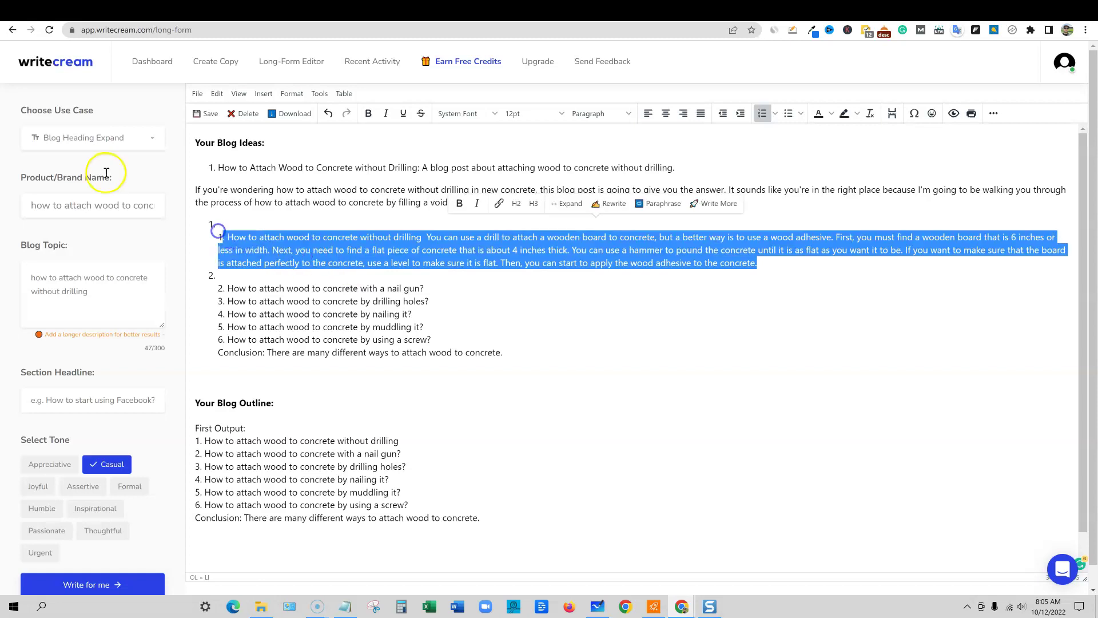
Review the Blog Heading Expand use case, the nail gun heading and the full wood-to-concrete draft in the Writecream editor.
{"action": "left_click", "coordinate": [155, 142]}
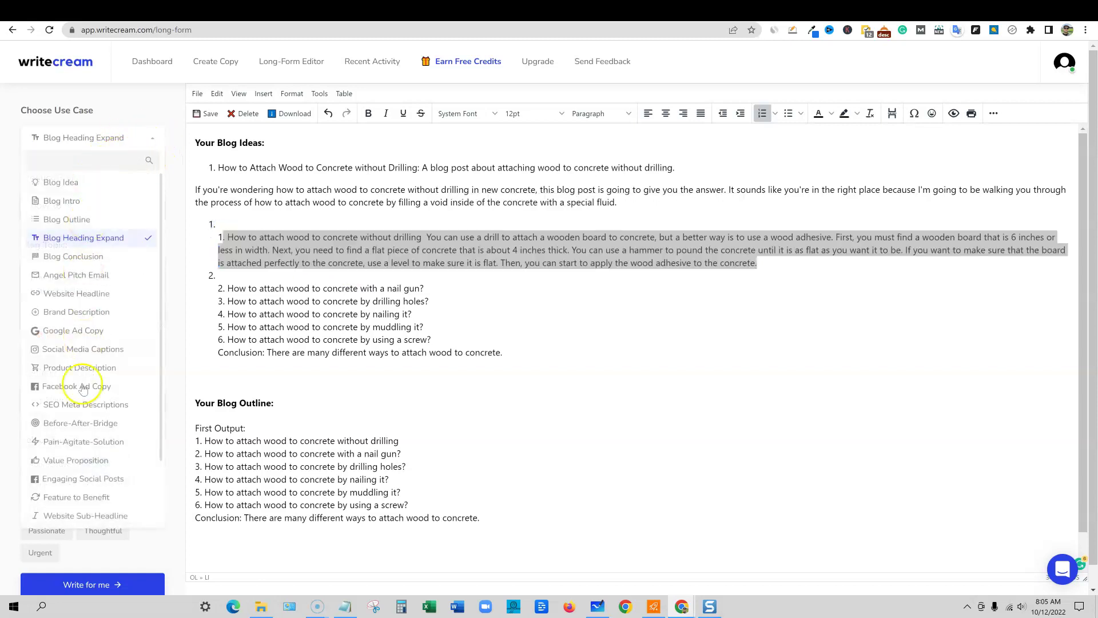
{"action": "left_click", "coordinate": [83, 237]}
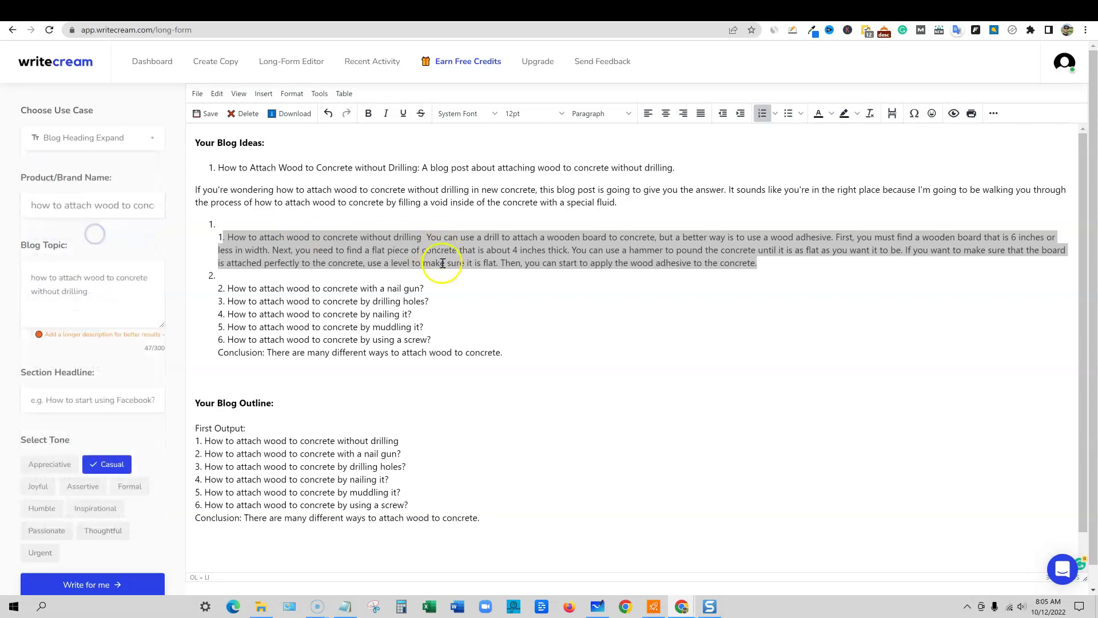
{"action": "left_click_drag", "start_coordinate": [426, 289], "coordinate": [228, 287]}
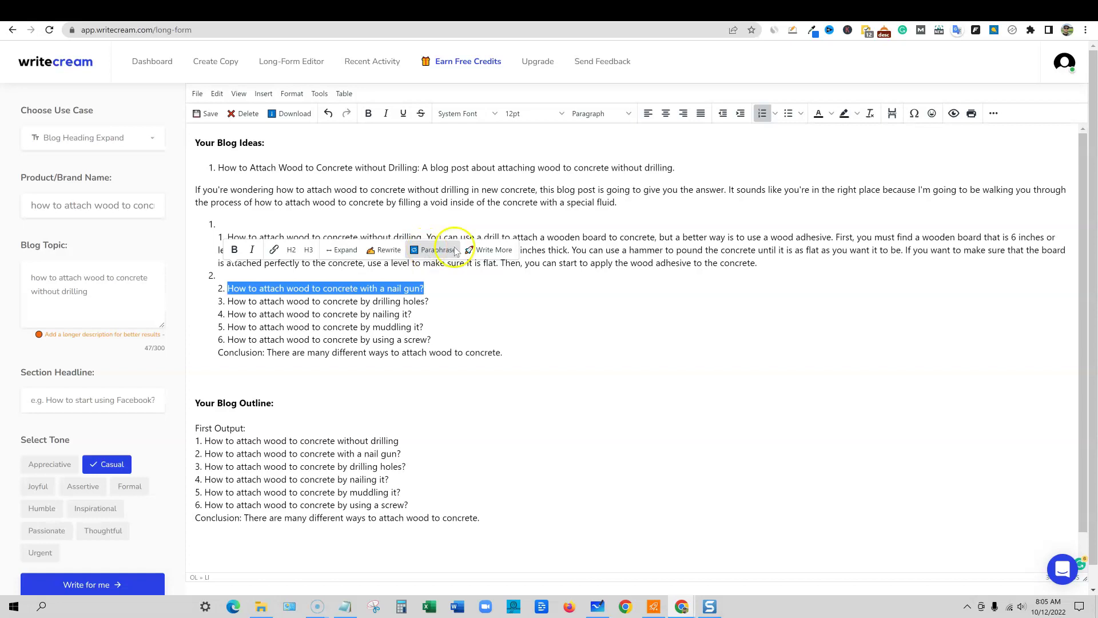
{"action": "left_click", "coordinate": [610, 240]}
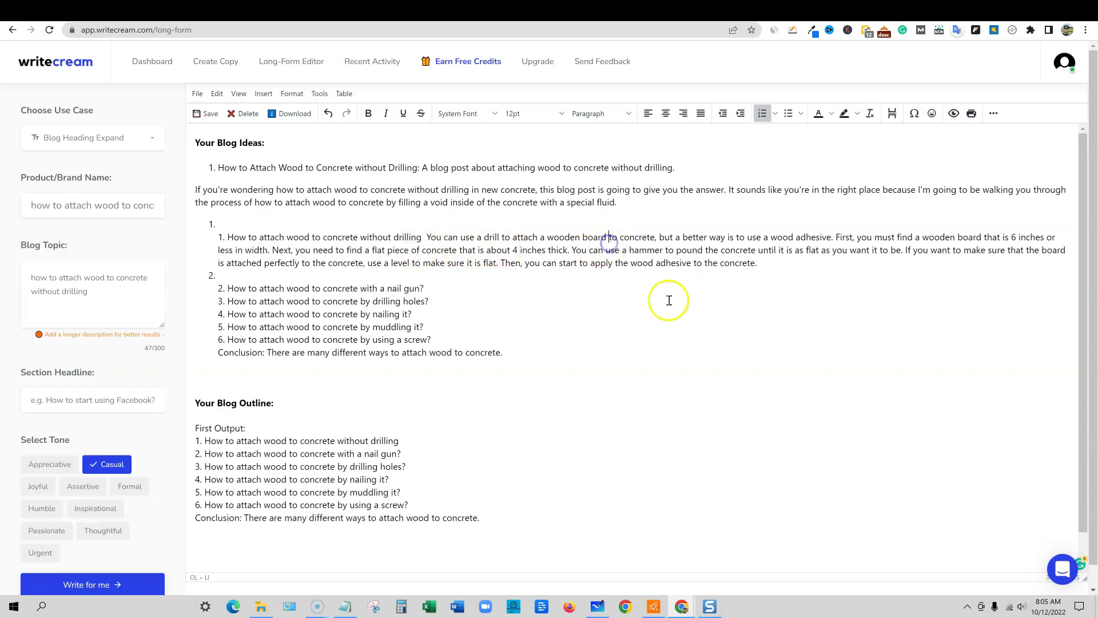
{"action": "scroll", "coordinate": [541, 427], "scroll_direction": "down", "scroll_amount": 1}
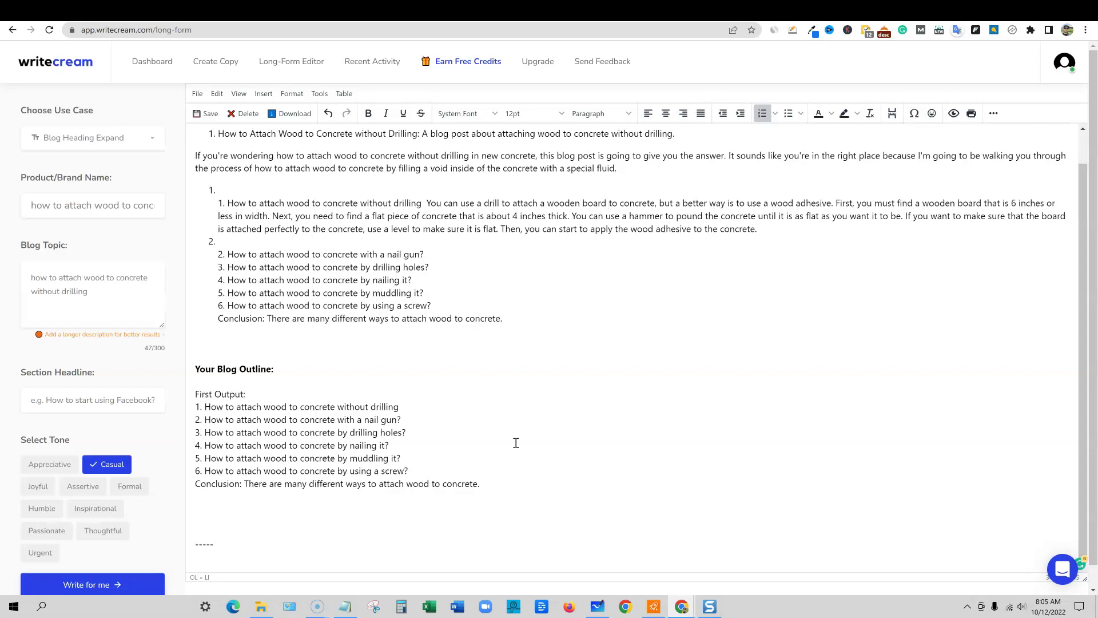
{"action": "scroll", "coordinate": [539, 443], "scroll_direction": "up", "scroll_amount": 1}
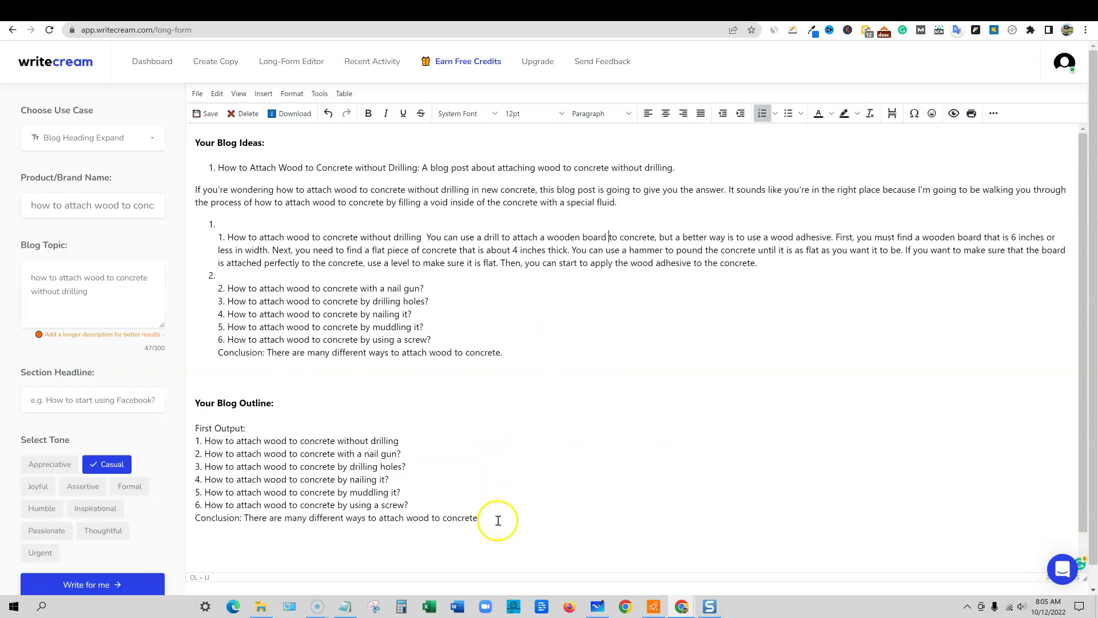
{"action": "left_click_drag", "start_coordinate": [479, 517], "coordinate": [196, 142]}
{"action": "left_click", "coordinate": [455, 317]}
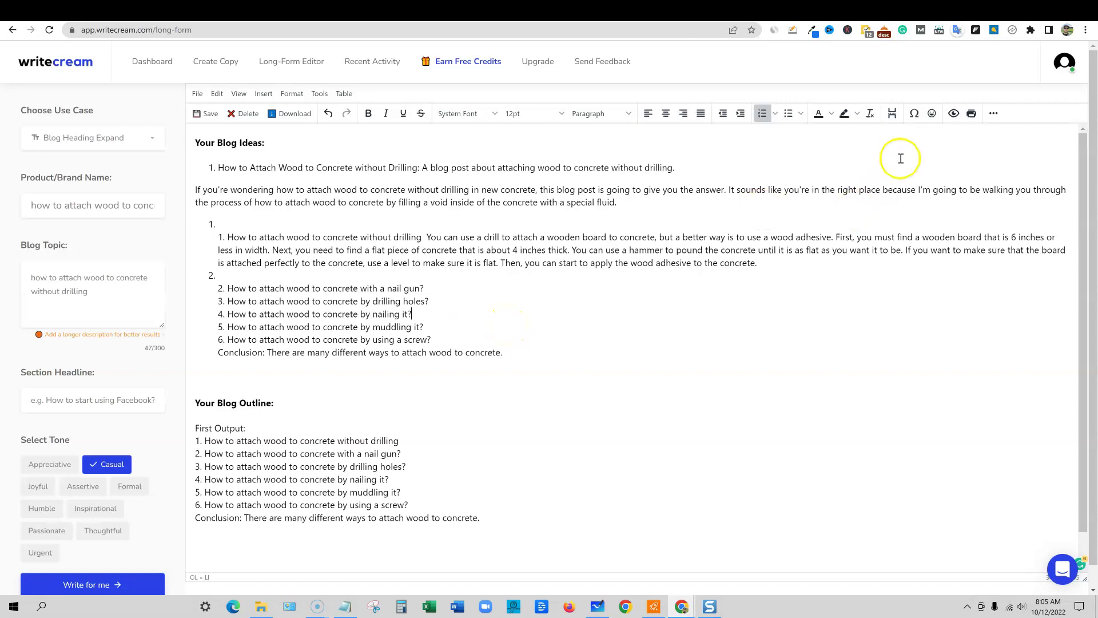
Switch to Copy AI and start the Blog Post Wizard template.
{"action": "left_click", "coordinate": [854, 10]}
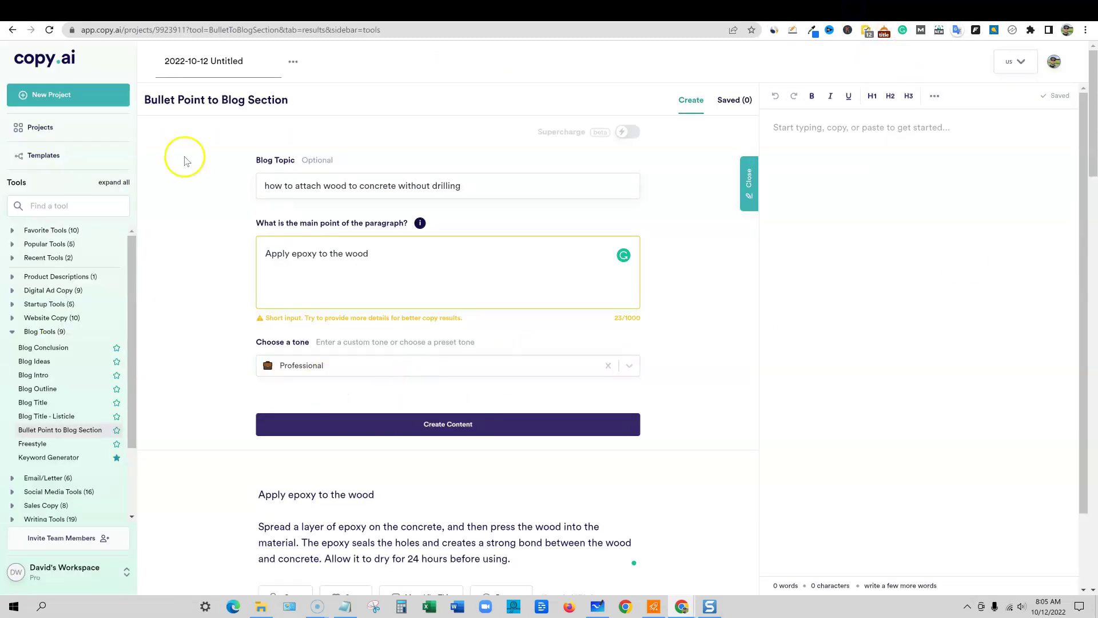
{"action": "left_click", "coordinate": [42, 154]}
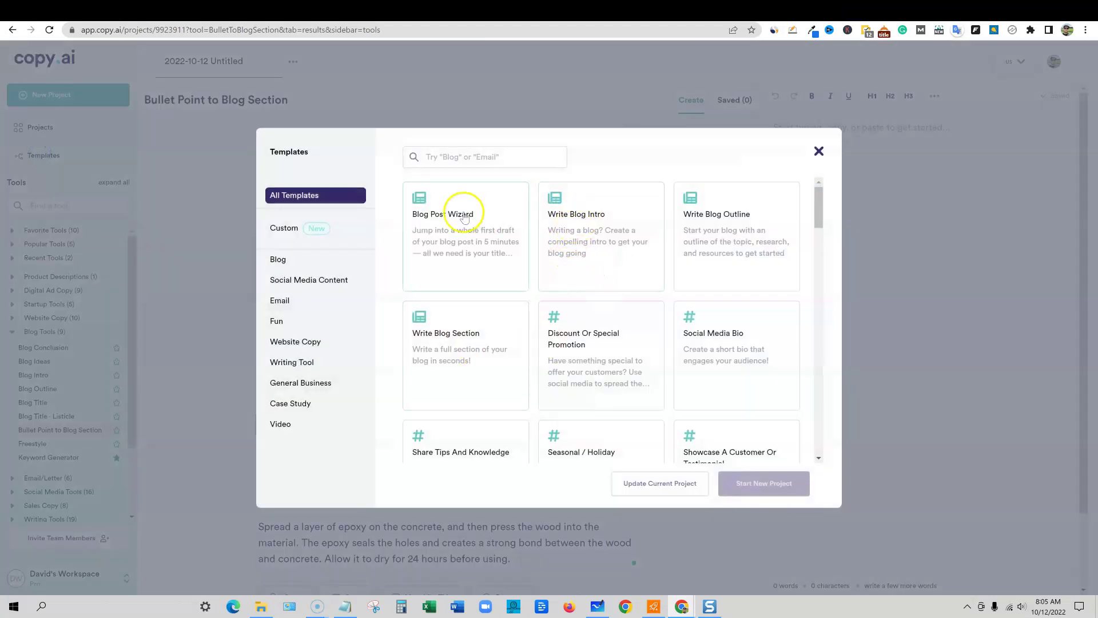
{"action": "left_click", "coordinate": [452, 220]}
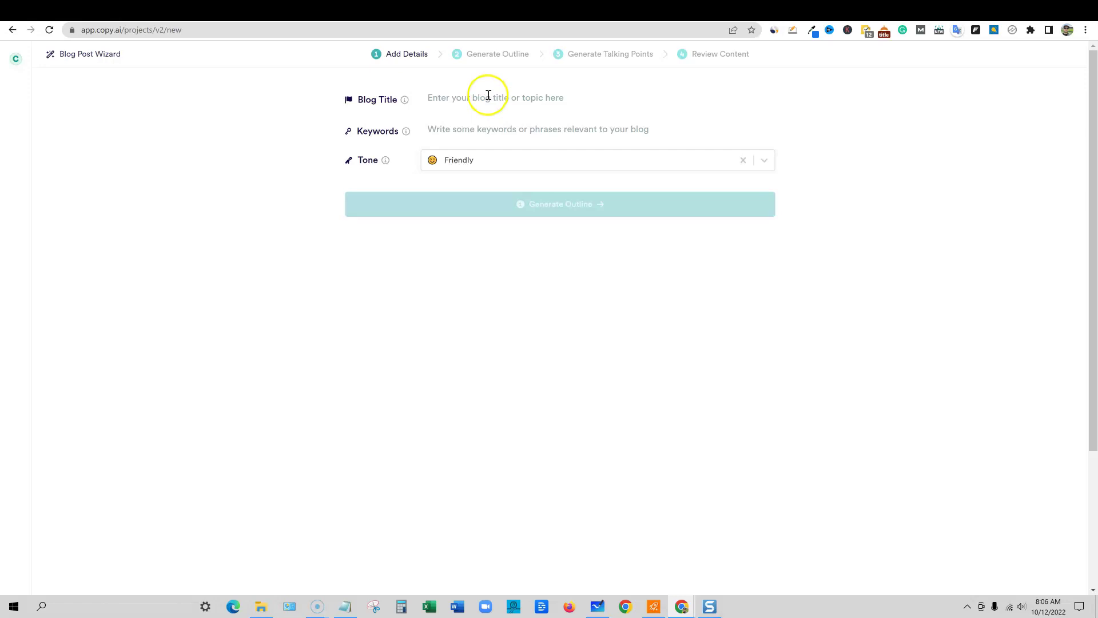
Generate a blog outline with "how to attach wood to concrete without drilling" as title and keywords and a Professional tone.
{"action": "left_click", "coordinate": [465, 98]}
{"action": "type", "text": "how to attach wood to concrete without drilling"}
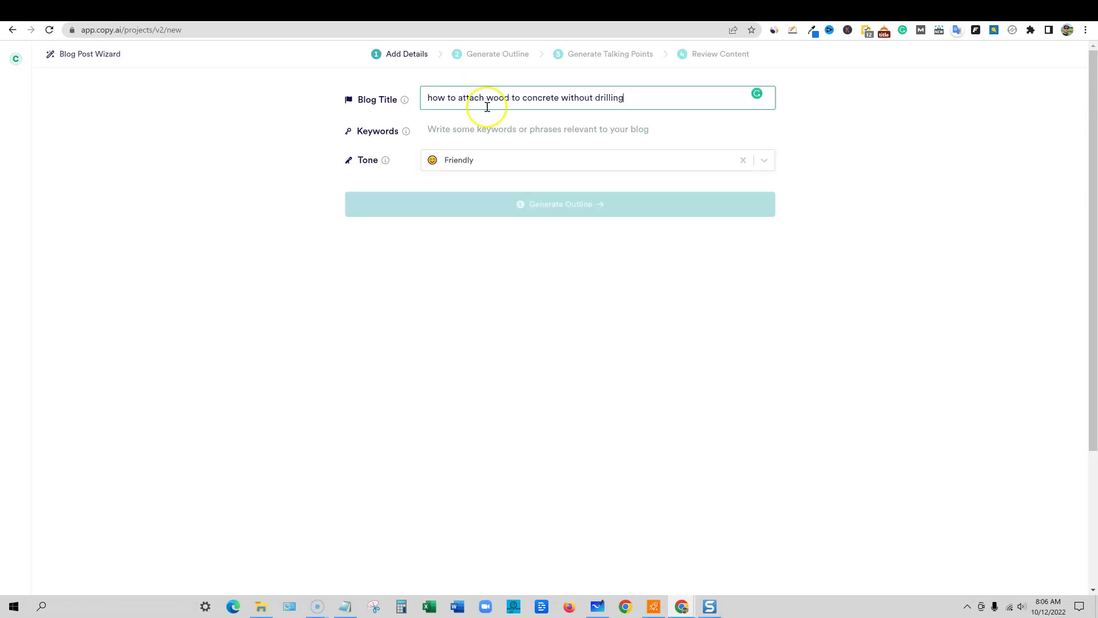
{"action": "left_click", "coordinate": [478, 130]}
{"action": "type", "text": "how to attach wood to concrete without drilling"}
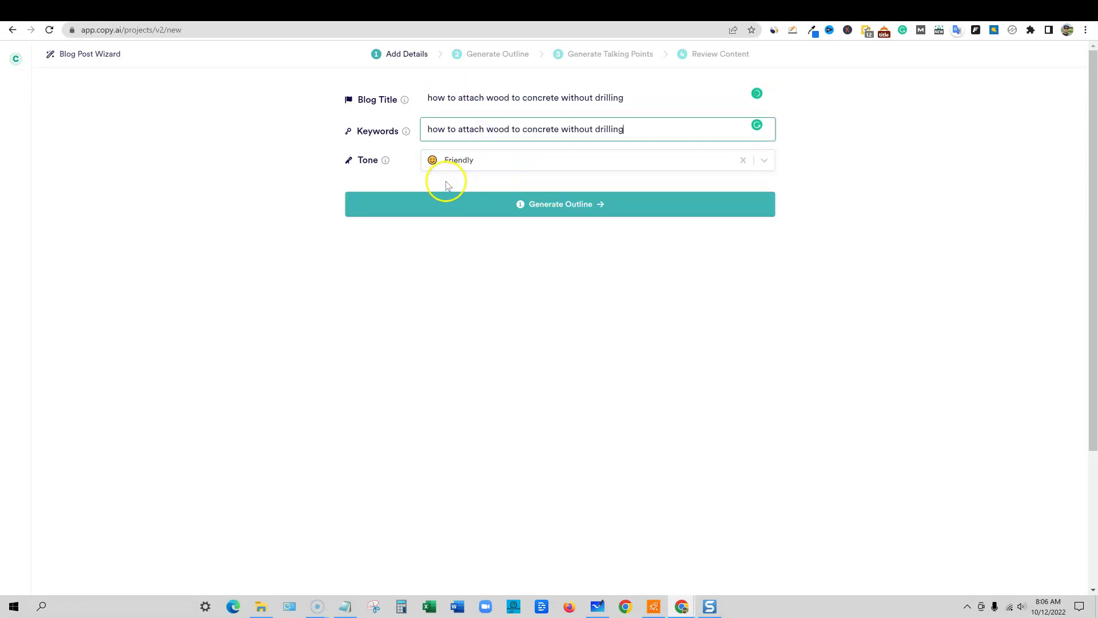
{"action": "left_click", "coordinate": [473, 161]}
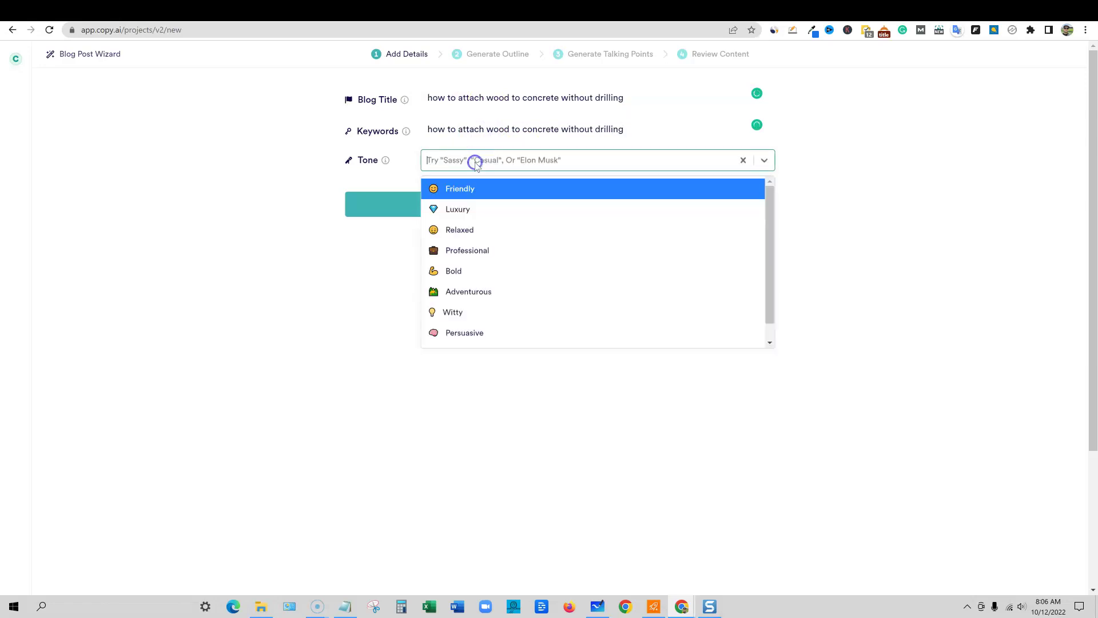
{"action": "left_click", "coordinate": [497, 252]}
{"action": "left_click", "coordinate": [579, 207]}
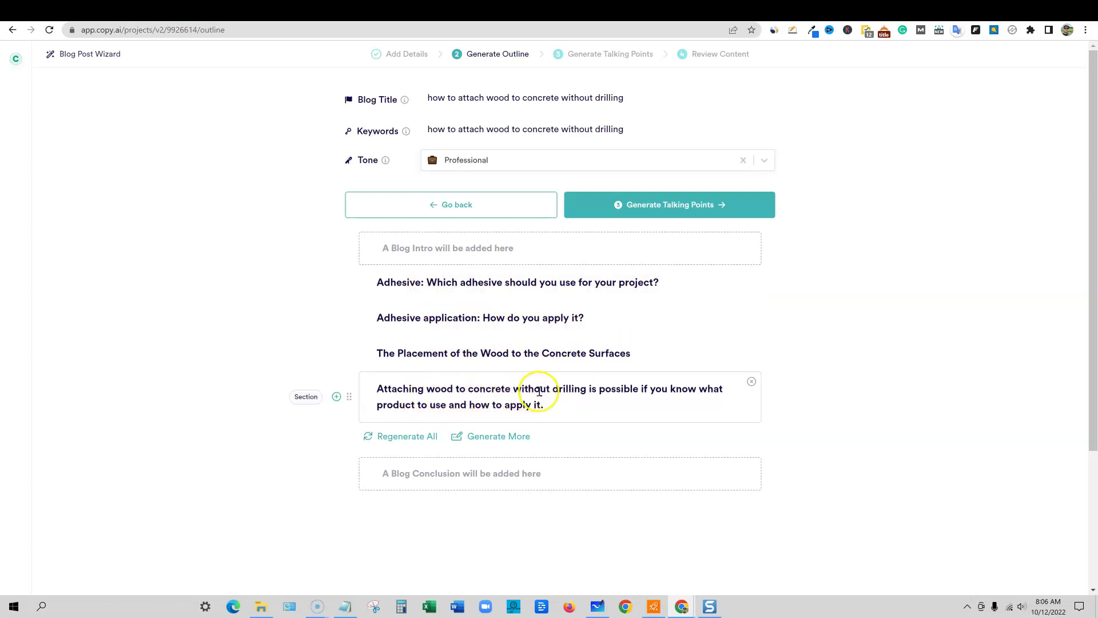
Generate talking points for the outline sections and review them.
{"action": "left_click", "coordinate": [695, 213]}
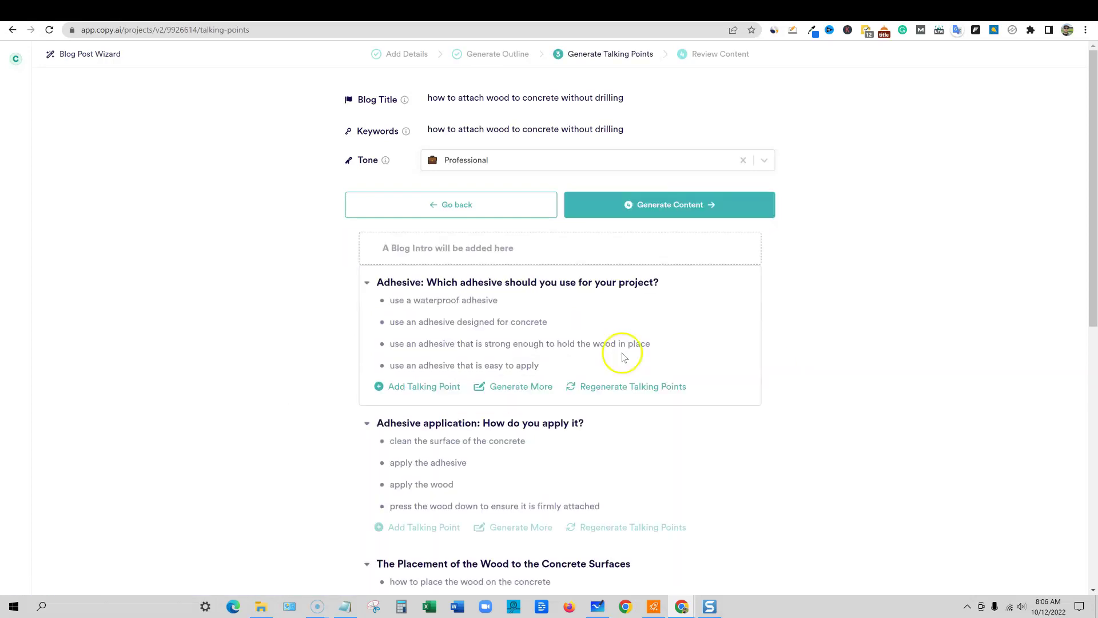
{"action": "scroll", "coordinate": [620, 355], "scroll_direction": "down", "scroll_amount": 10}
{"action": "scroll", "coordinate": [577, 396], "scroll_direction": "up", "scroll_amount": 15}
Generate content from the talking points and read through the introduction and sections.
{"action": "left_click", "coordinate": [671, 206]}
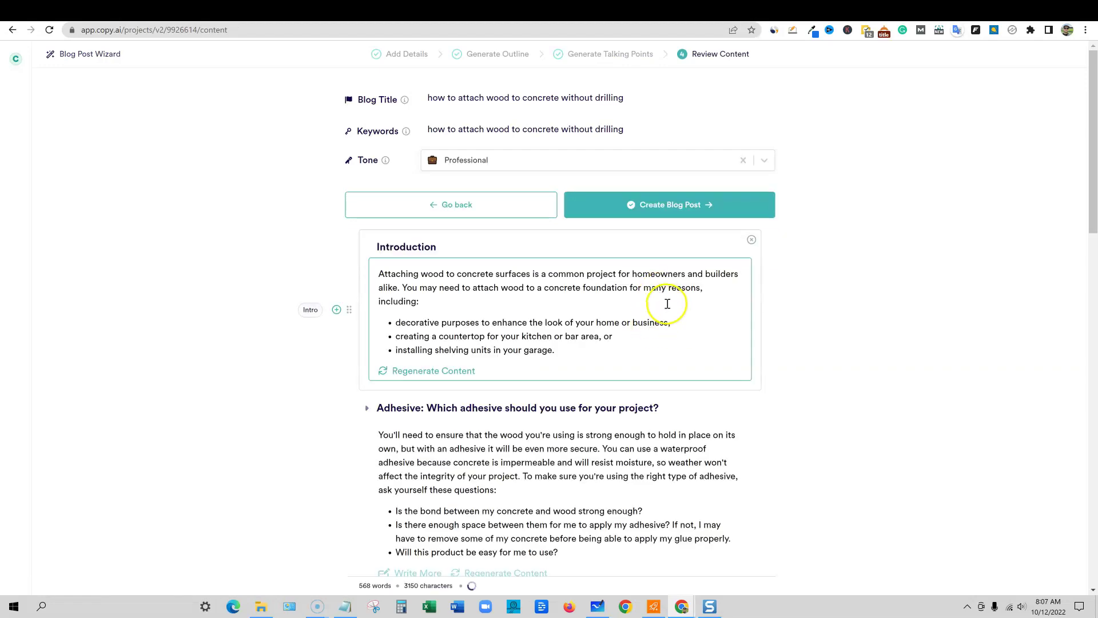
{"action": "scroll", "coordinate": [635, 326], "scroll_direction": "down", "scroll_amount": 10}
{"action": "scroll", "coordinate": [636, 339], "scroll_direction": "down", "scroll_amount": 10}
{"action": "scroll", "coordinate": [635, 341], "scroll_direction": "up", "scroll_amount": 15}
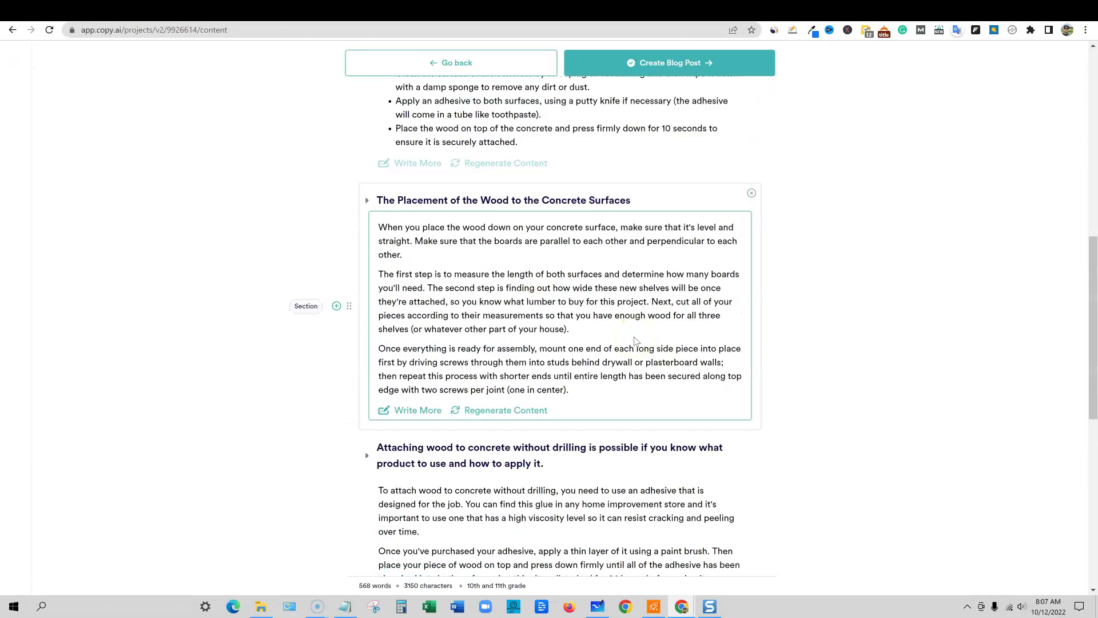
{"action": "scroll", "coordinate": [633, 337], "scroll_direction": "up", "scroll_amount": 5}
Create the blog post from the generated content and skim the full article in the editor.
{"action": "left_click", "coordinate": [711, 210]}
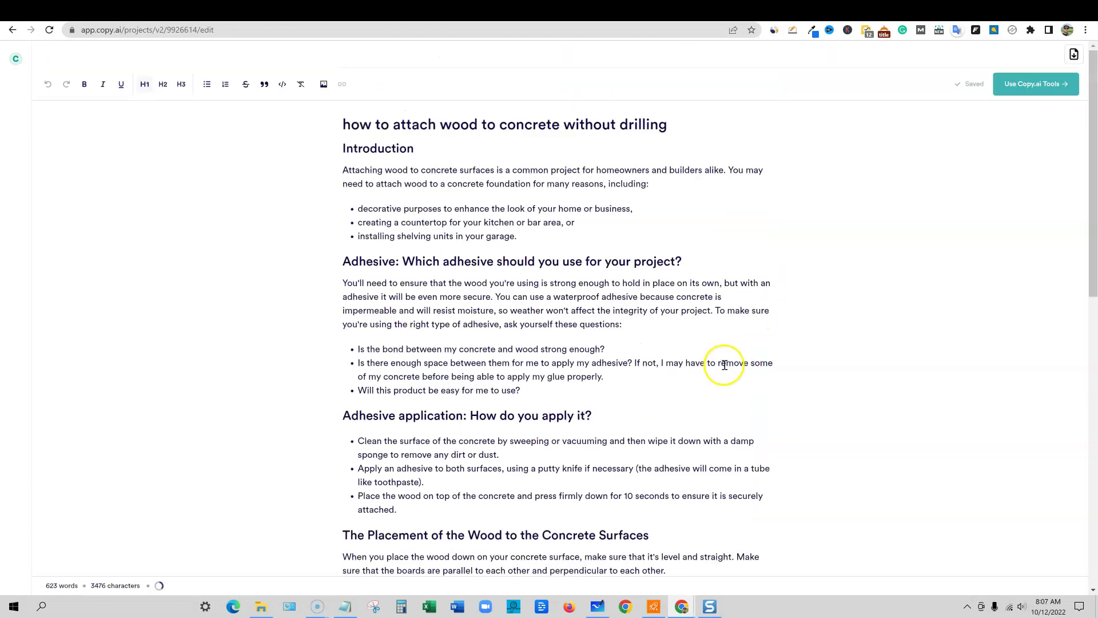
{"action": "scroll", "coordinate": [715, 361], "scroll_direction": "down", "scroll_amount": 2}
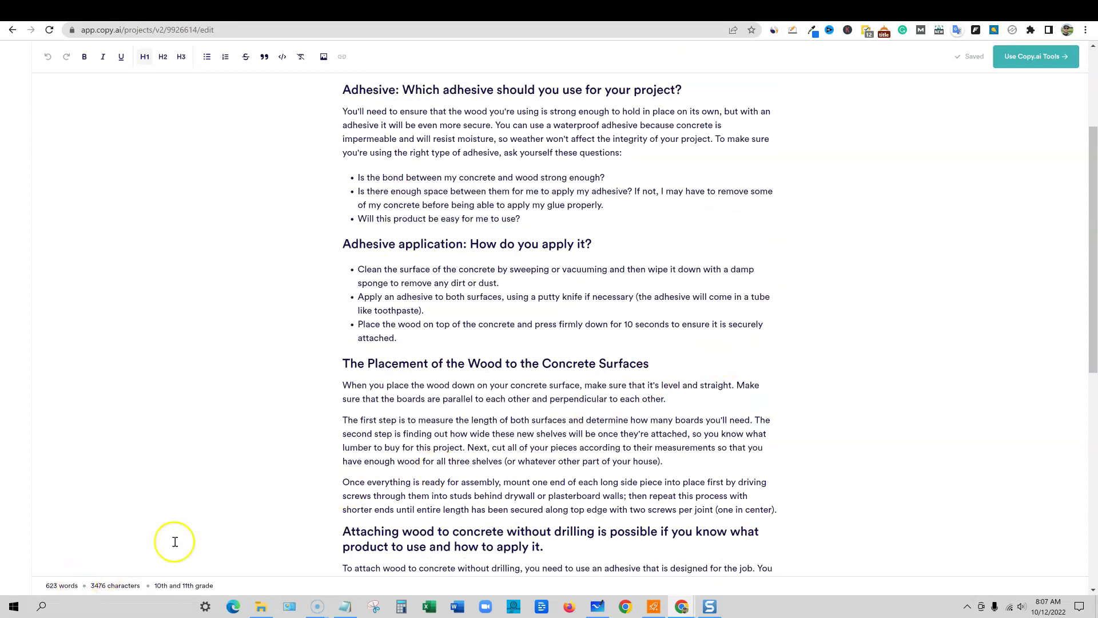
{"action": "scroll", "coordinate": [492, 471], "scroll_direction": "down", "scroll_amount": 7}
{"action": "scroll", "coordinate": [524, 471], "scroll_direction": "up", "scroll_amount": 10}
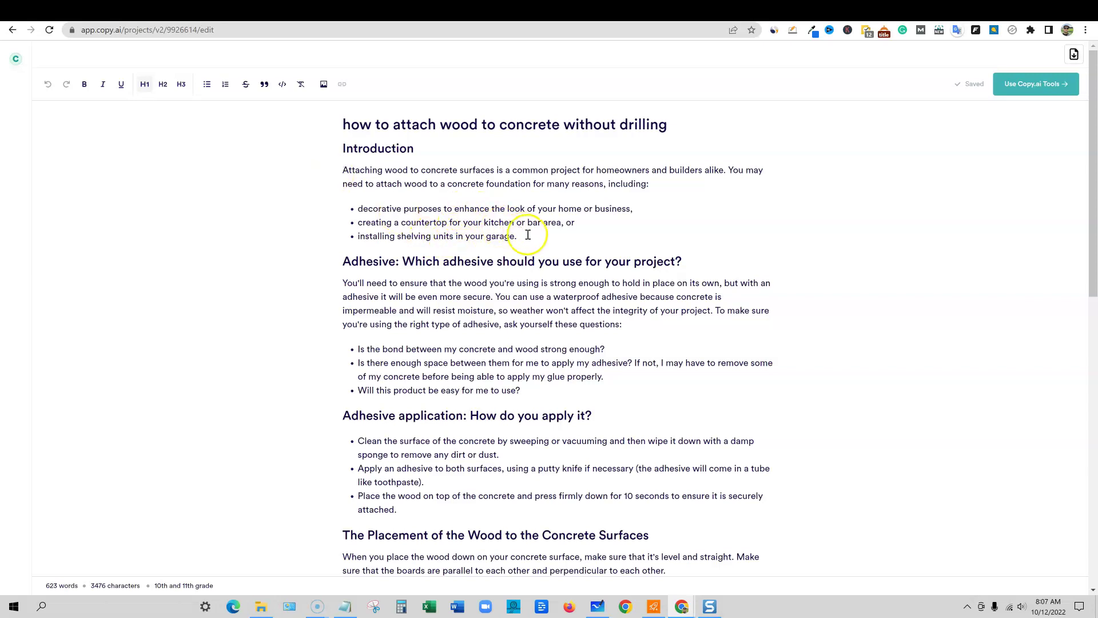
Examine the introduction bullets and the adhesive selection section with its heading, paragraph and list of questions.
{"action": "left_click_drag", "start_coordinate": [527, 237], "coordinate": [356, 209]}
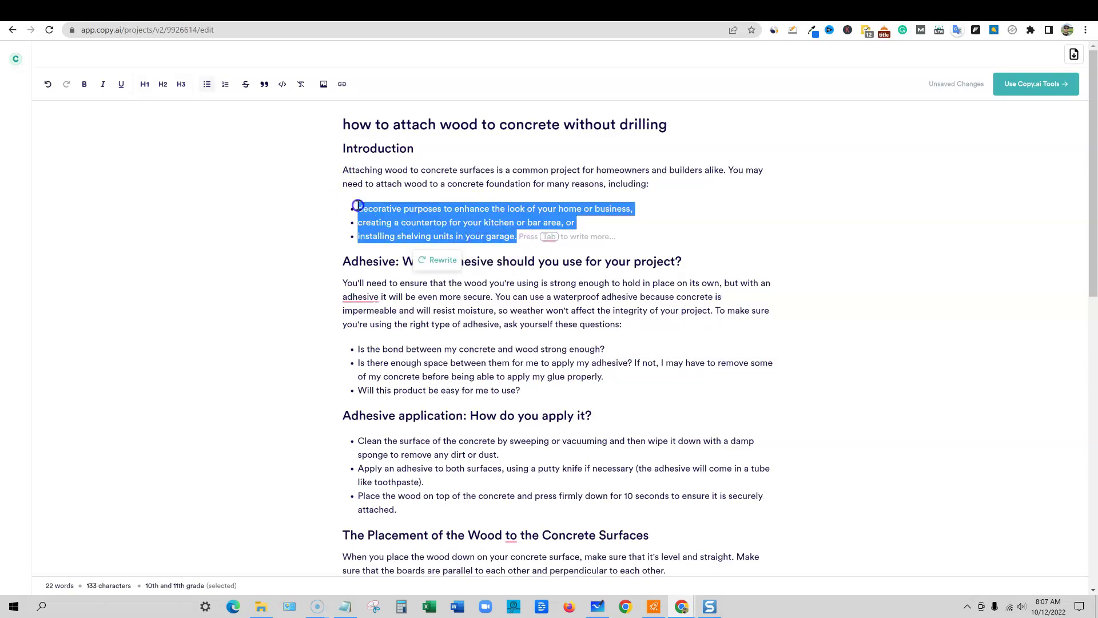
{"action": "left_click", "coordinate": [481, 315]}
{"action": "left_click_drag", "start_coordinate": [345, 262], "coordinate": [680, 258]}
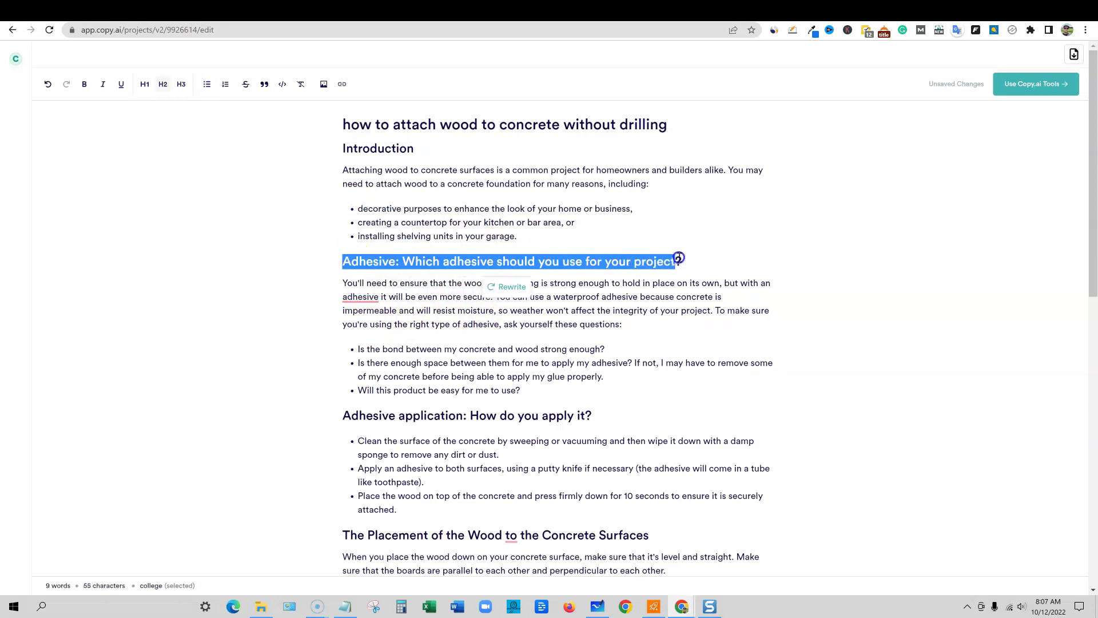
{"action": "left_click", "coordinate": [415, 297]}
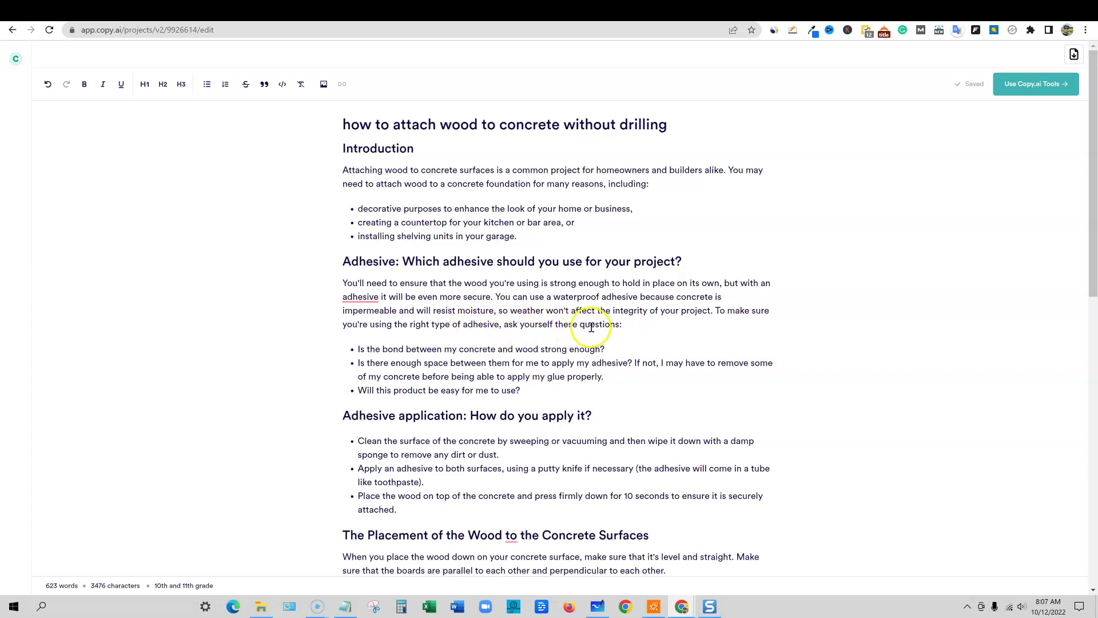
{"action": "left_click_drag", "start_coordinate": [530, 394], "coordinate": [355, 348]}
{"action": "scroll", "coordinate": [528, 389], "scroll_direction": "down", "scroll_amount": 3}
{"action": "left_click", "coordinate": [531, 341]}
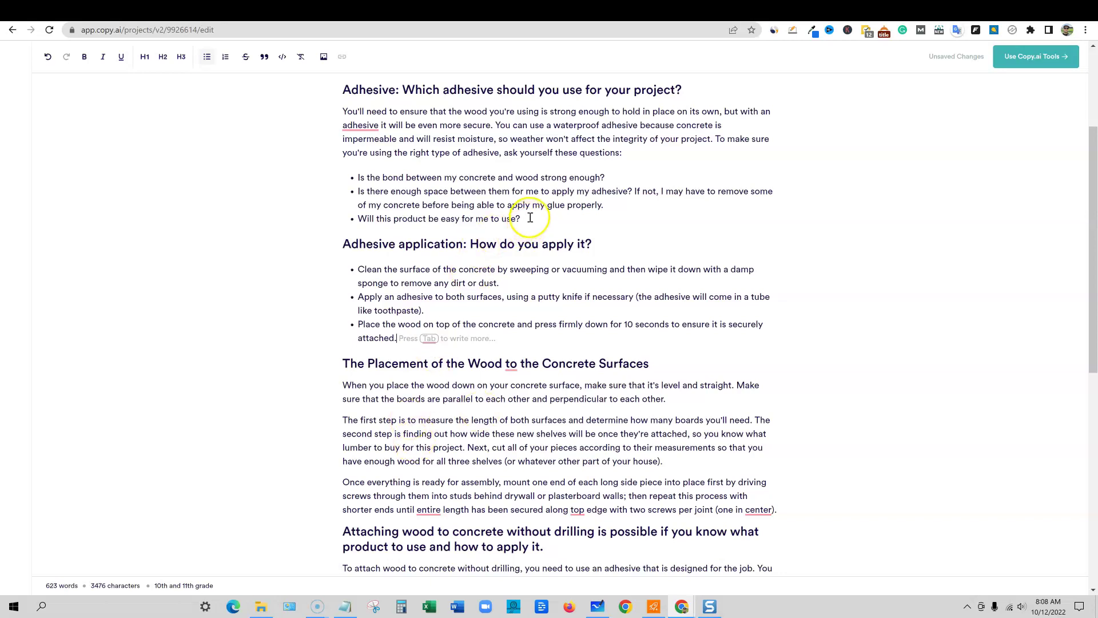
{"action": "left_click_drag", "start_coordinate": [537, 216], "coordinate": [350, 176]}
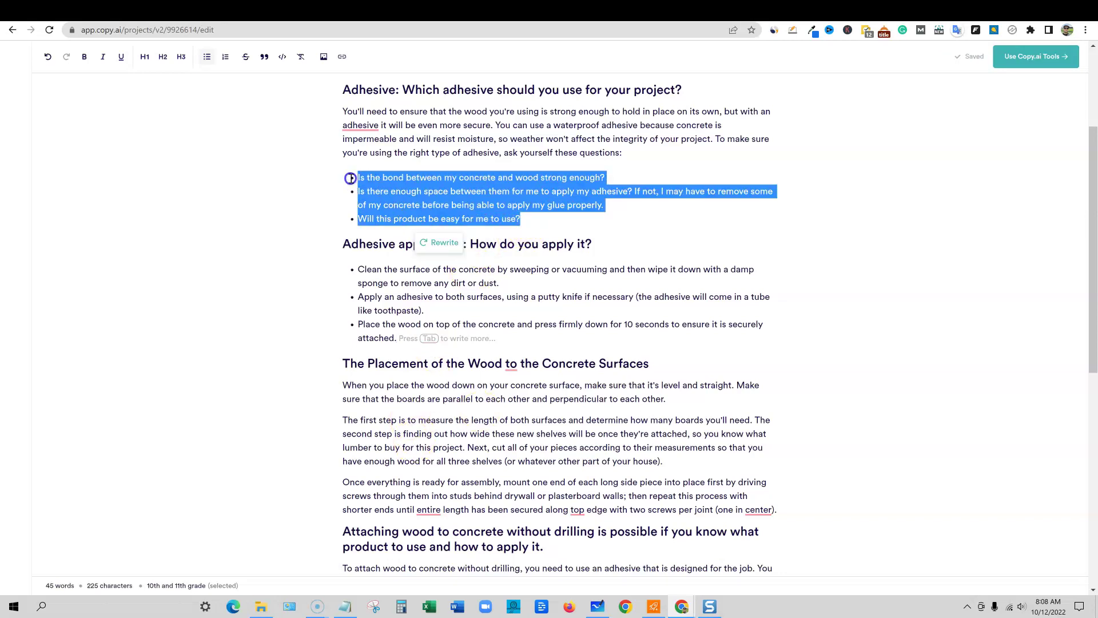
{"action": "scroll", "coordinate": [515, 213], "scroll_direction": "up", "scroll_amount": 1}
{"action": "left_click_drag", "start_coordinate": [622, 210], "coordinate": [324, 179]}
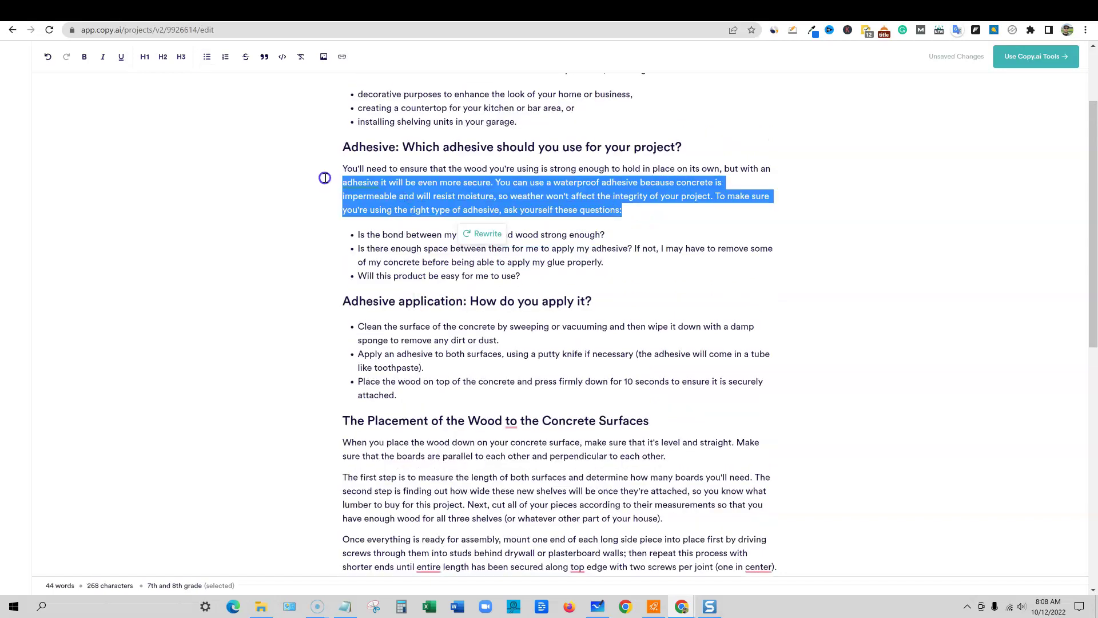
Examine the adhesive application heading and steps, the wood placement section and the conclusion.
{"action": "left_click", "coordinate": [460, 340]}
{"action": "left_click_drag", "start_coordinate": [423, 299], "coordinate": [603, 303]}
{"action": "left_click", "coordinate": [393, 331]}
{"action": "left_click", "coordinate": [452, 328]}
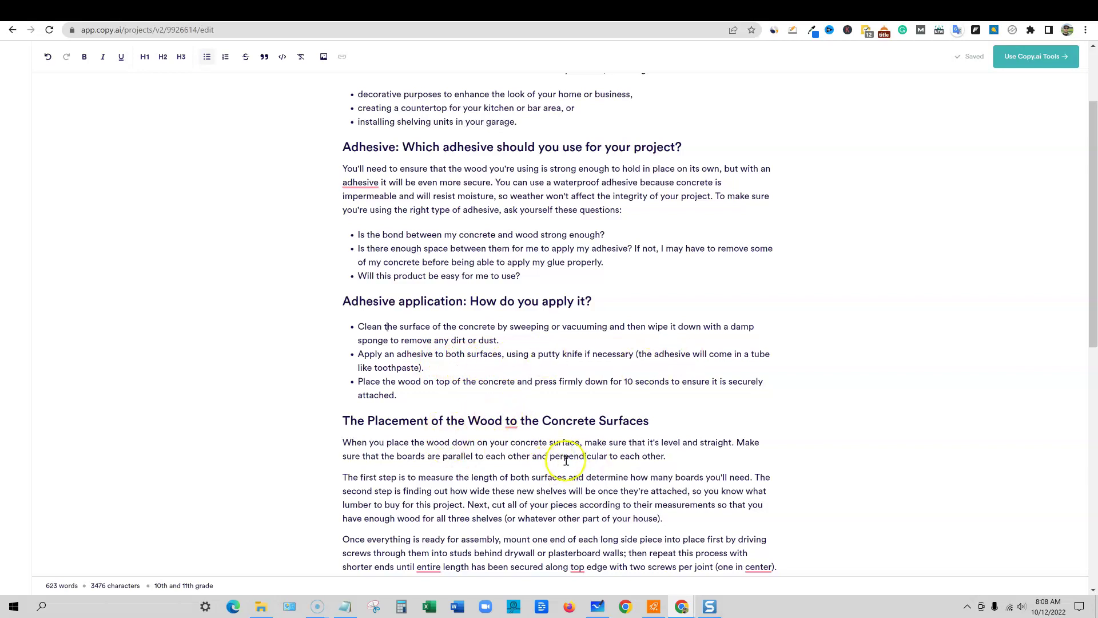
{"action": "scroll", "coordinate": [540, 475], "scroll_direction": "down", "scroll_amount": 2}
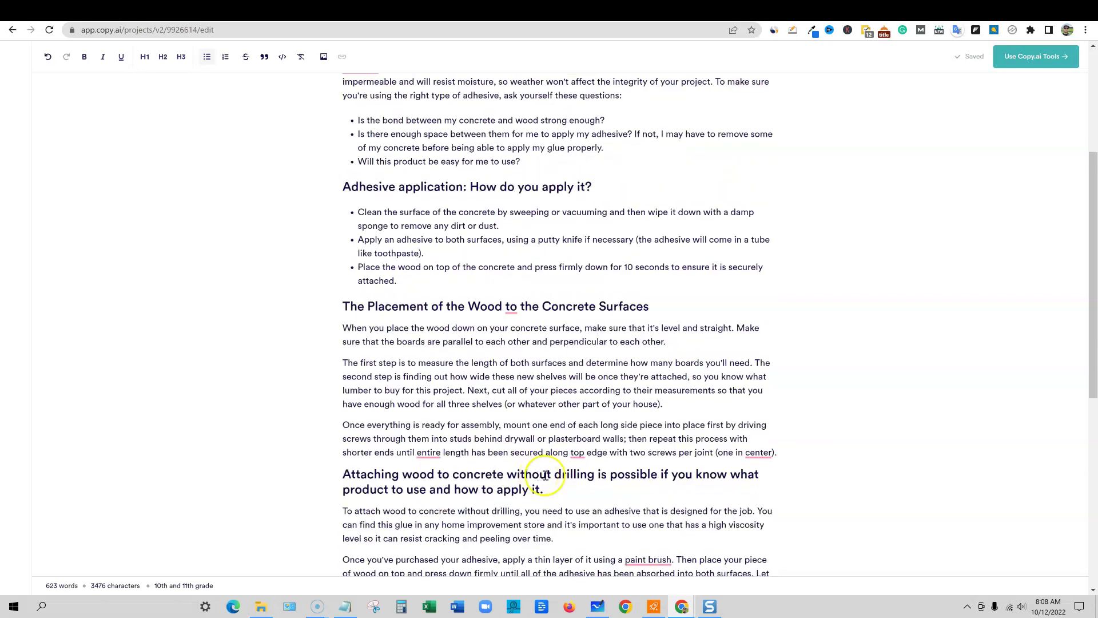
{"action": "scroll", "coordinate": [545, 475], "scroll_direction": "down", "scroll_amount": 3}
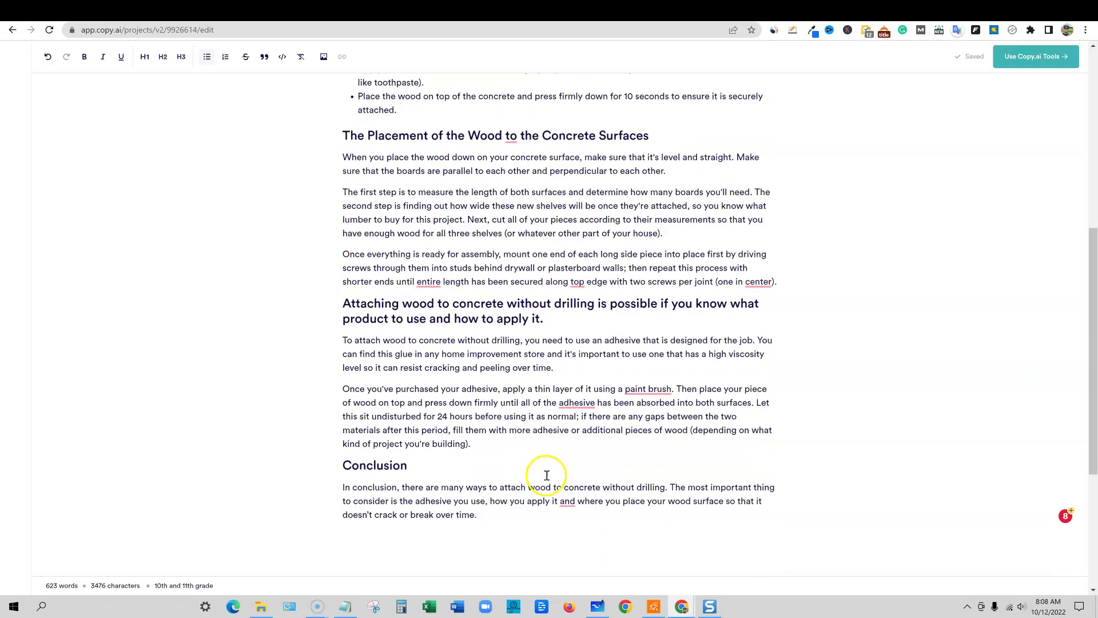
{"action": "left_click", "coordinate": [482, 515]}
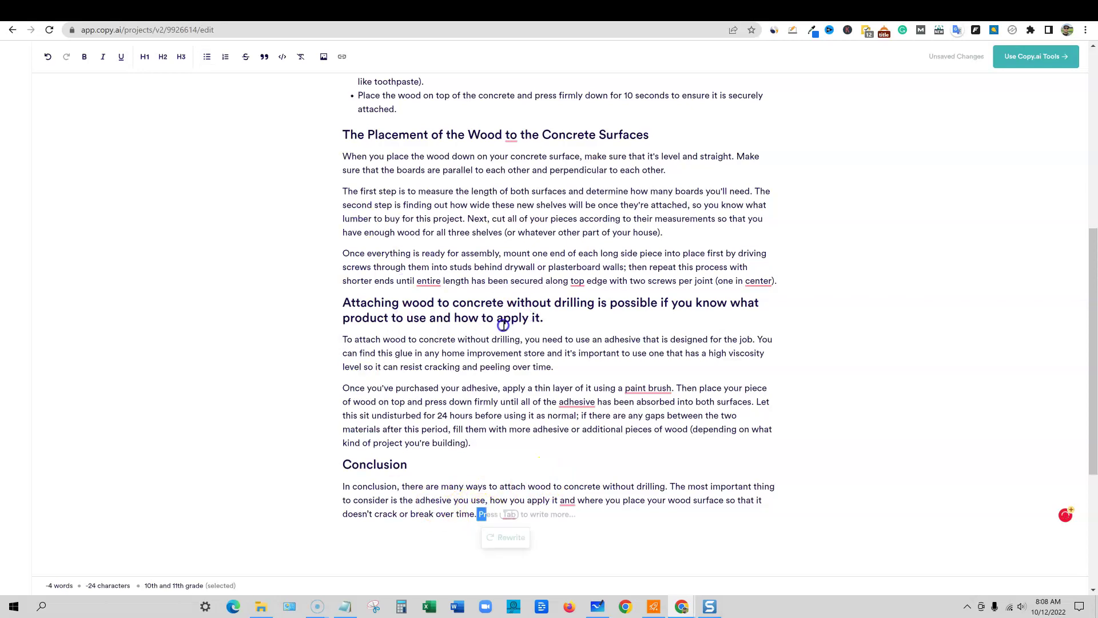
{"action": "scroll", "coordinate": [549, 456], "scroll_direction": "up", "scroll_amount": 7}
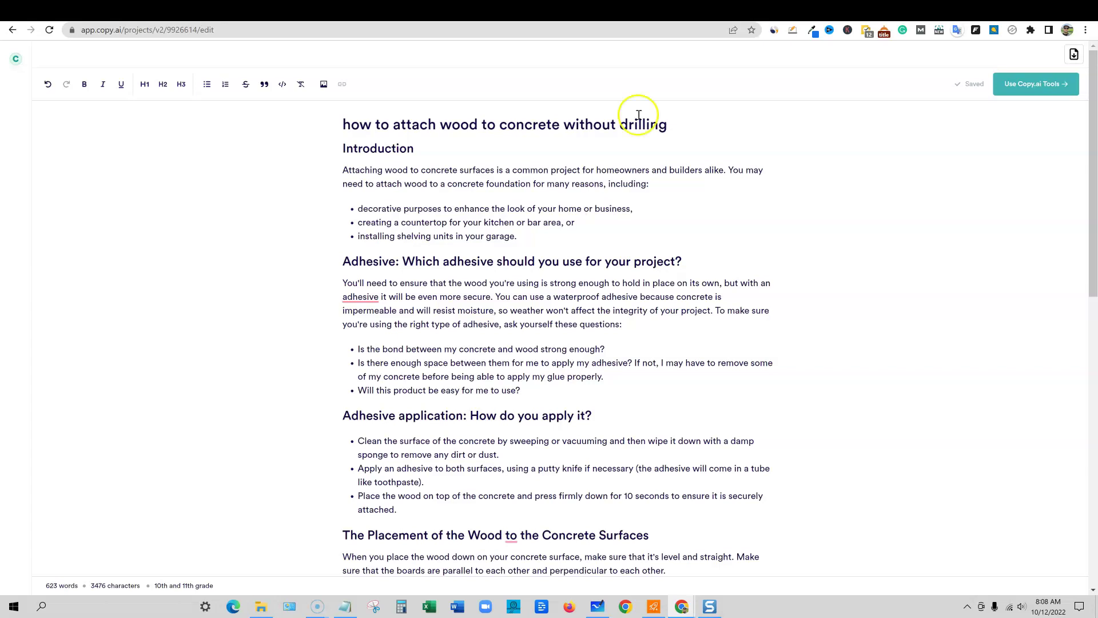
Select the entire text of the kitcheninfinity article for comparison, and return to the Copy AI post to look through its sections.
{"action": "left_click", "coordinate": [912, 17]}
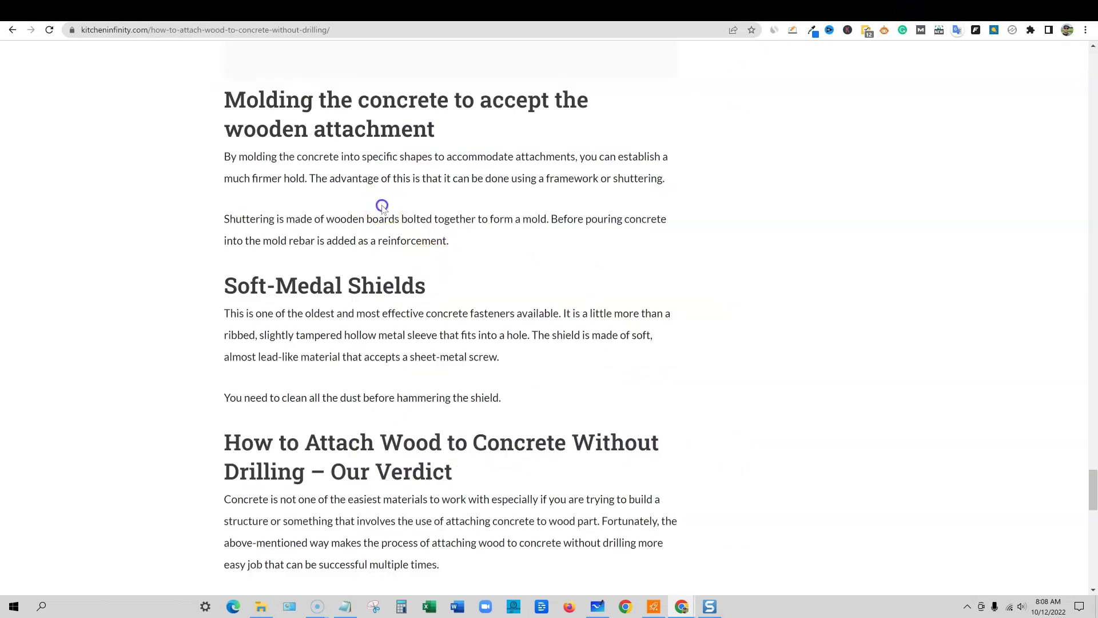
{"action": "left_click", "coordinate": [376, 228]}
{"action": "key", "text": "ctrl+a"}
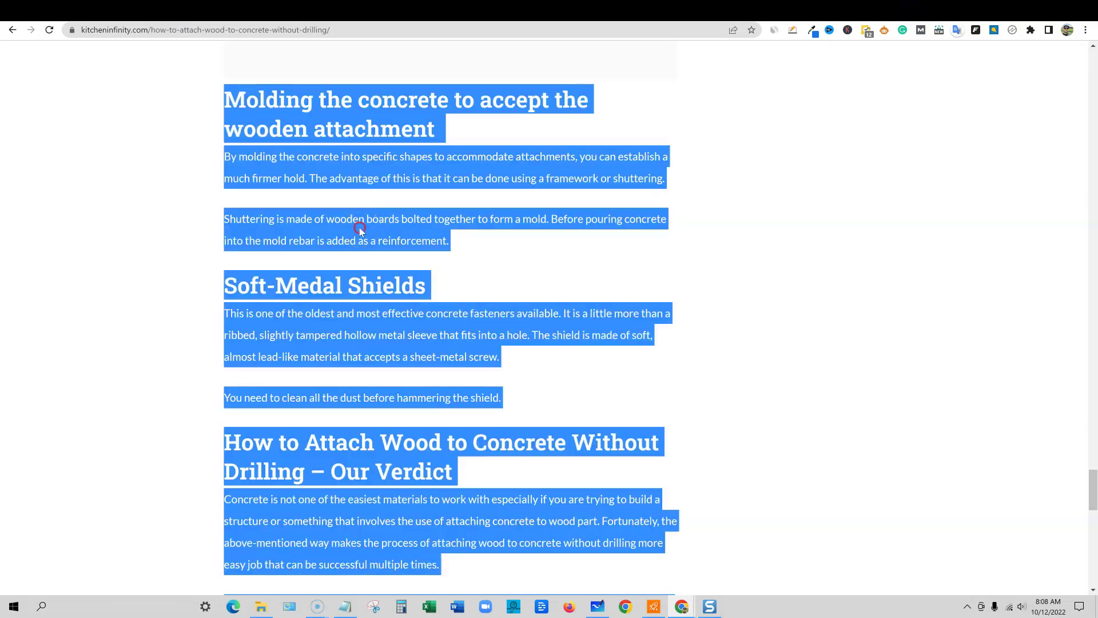
{"action": "right_click", "coordinate": [359, 228]}
{"action": "left_click", "coordinate": [446, 304]}
{"action": "left_click", "coordinate": [645, 336]}
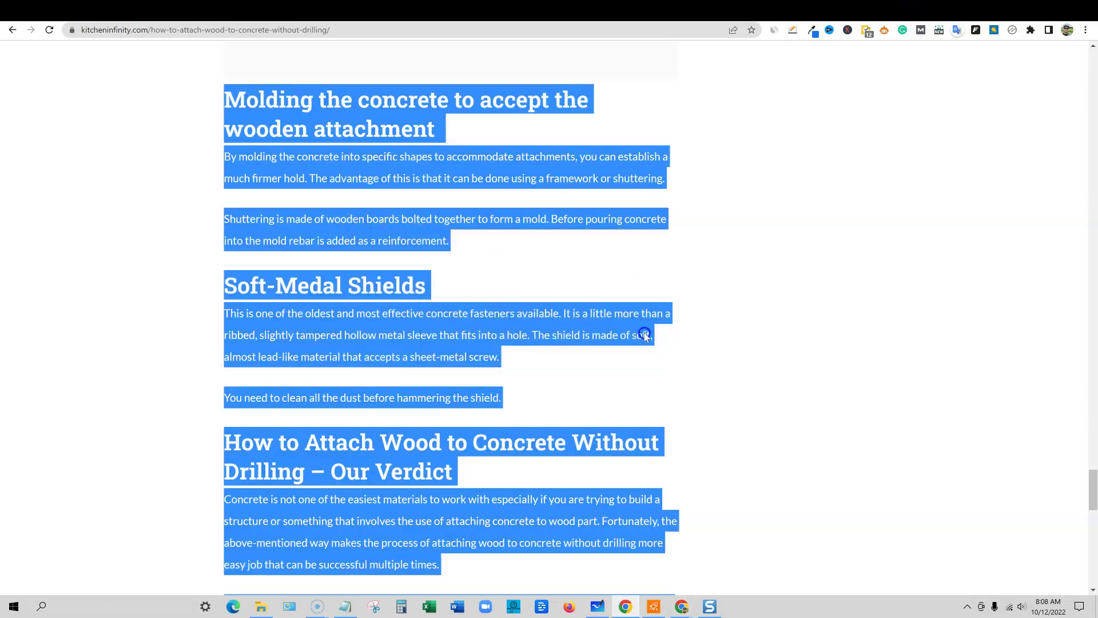
{"action": "left_click", "coordinate": [854, 21]}
{"action": "scroll", "coordinate": [524, 375], "scroll_direction": "down", "scroll_amount": 8}
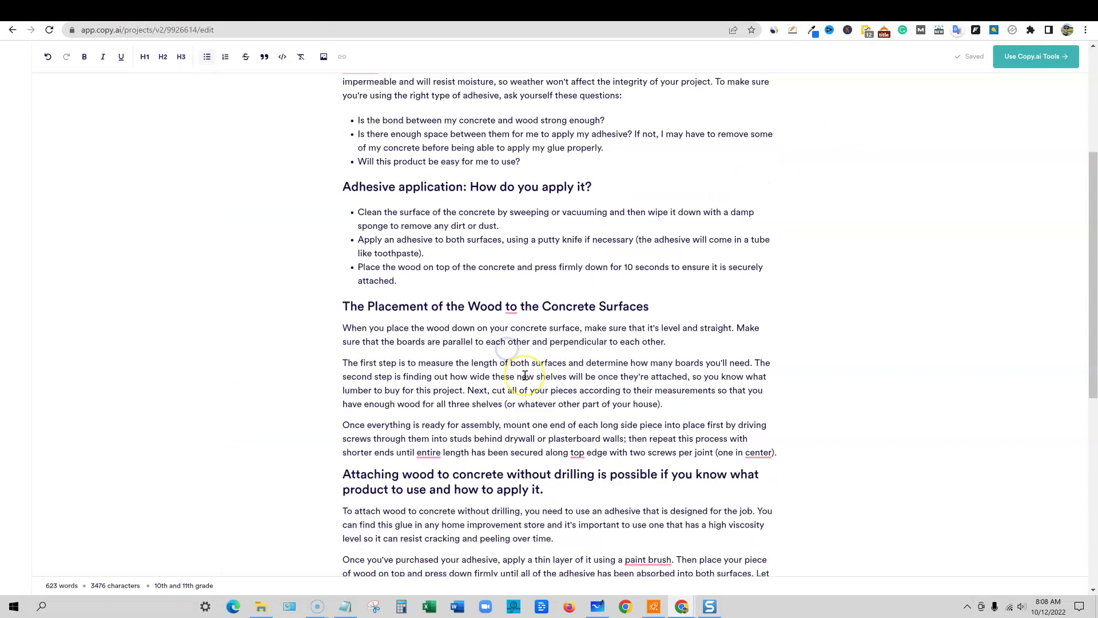
Skim the Copy AI post's placement section and conclusion, and return to its title.
{"action": "scroll", "coordinate": [502, 419], "scroll_direction": "up", "scroll_amount": 2}
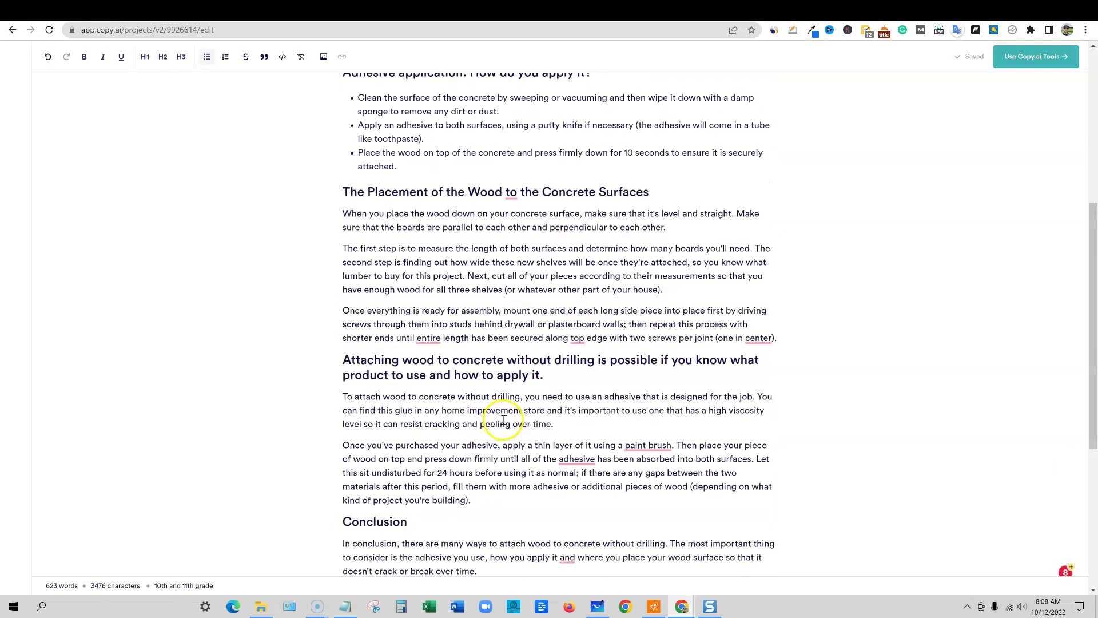
{"action": "scroll", "coordinate": [588, 195], "scroll_direction": "up", "scroll_amount": 1}
{"action": "scroll", "coordinate": [579, 402], "scroll_direction": "down", "scroll_amount": 5}
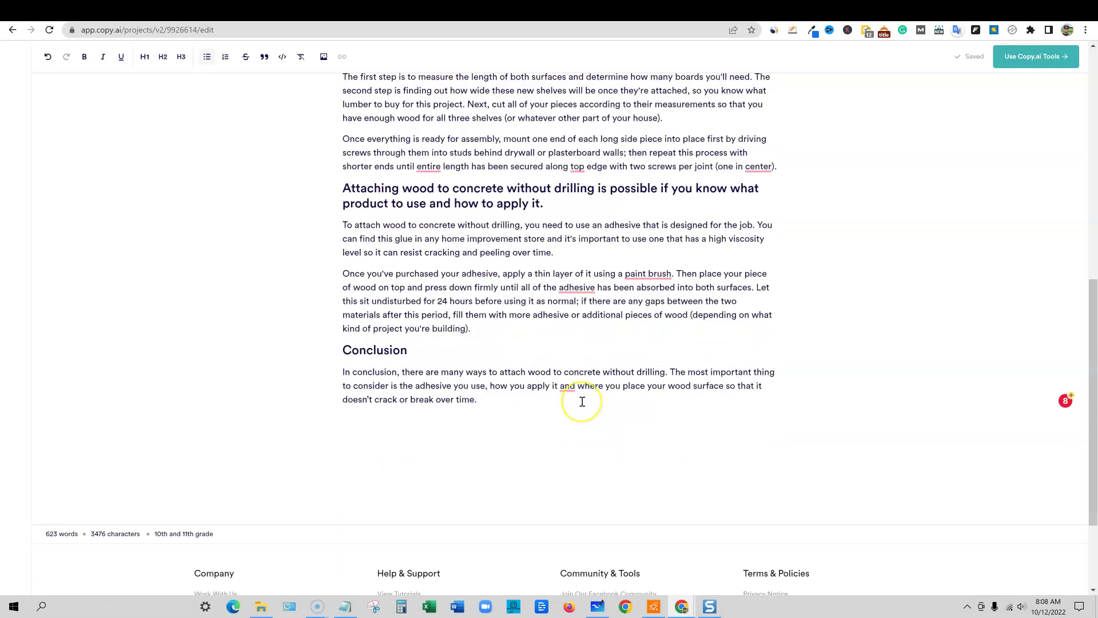
{"action": "scroll", "coordinate": [578, 401], "scroll_direction": "up", "scroll_amount": 10}
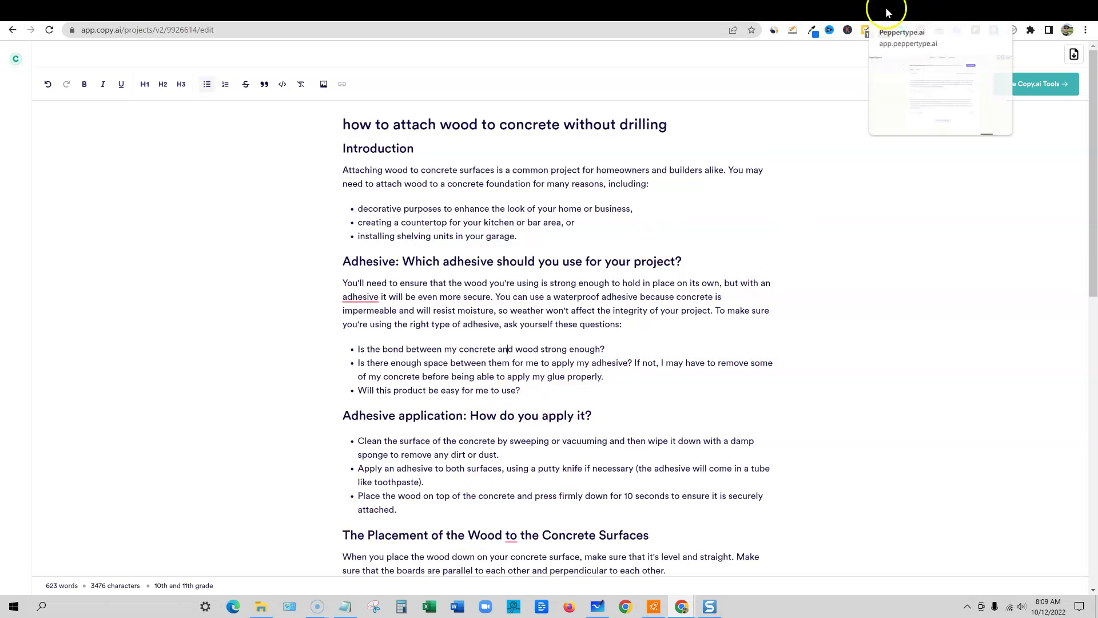
Switch to Peppertype, go to its home page and open the blog template in Notes from the beginning.
{"action": "left_click", "coordinate": [887, 9]}
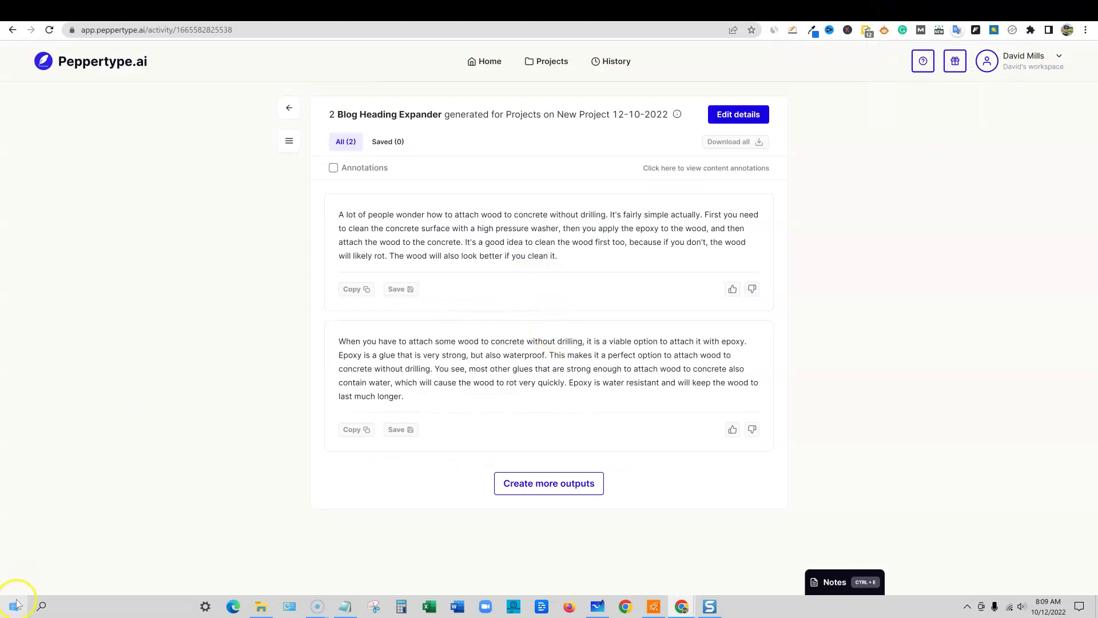
{"action": "left_click", "coordinate": [318, 606]}
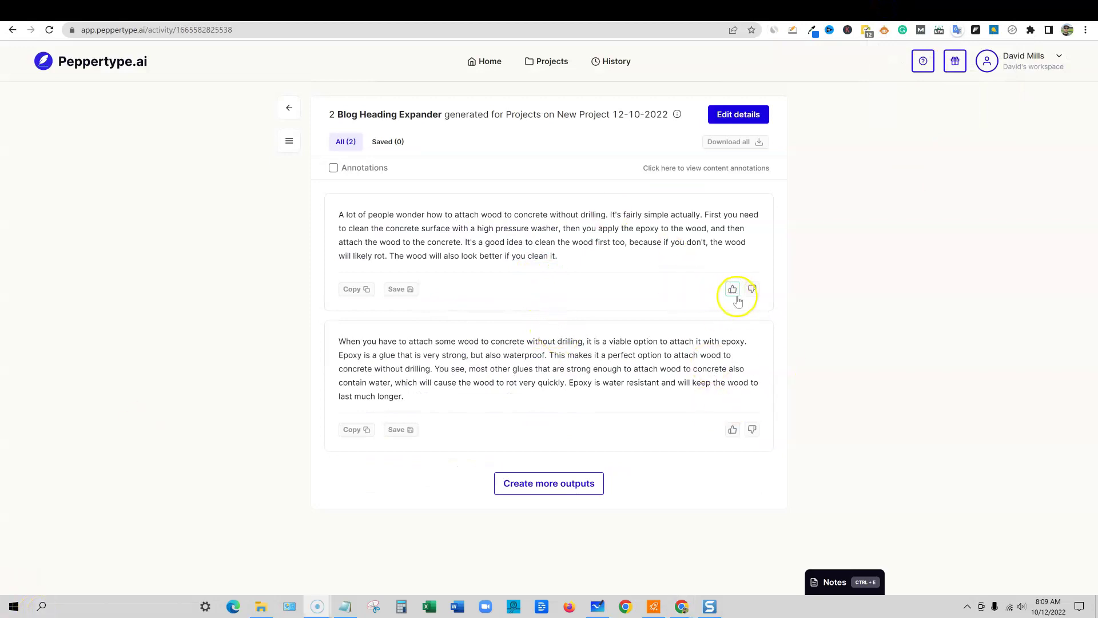
{"action": "left_click", "coordinate": [490, 63]}
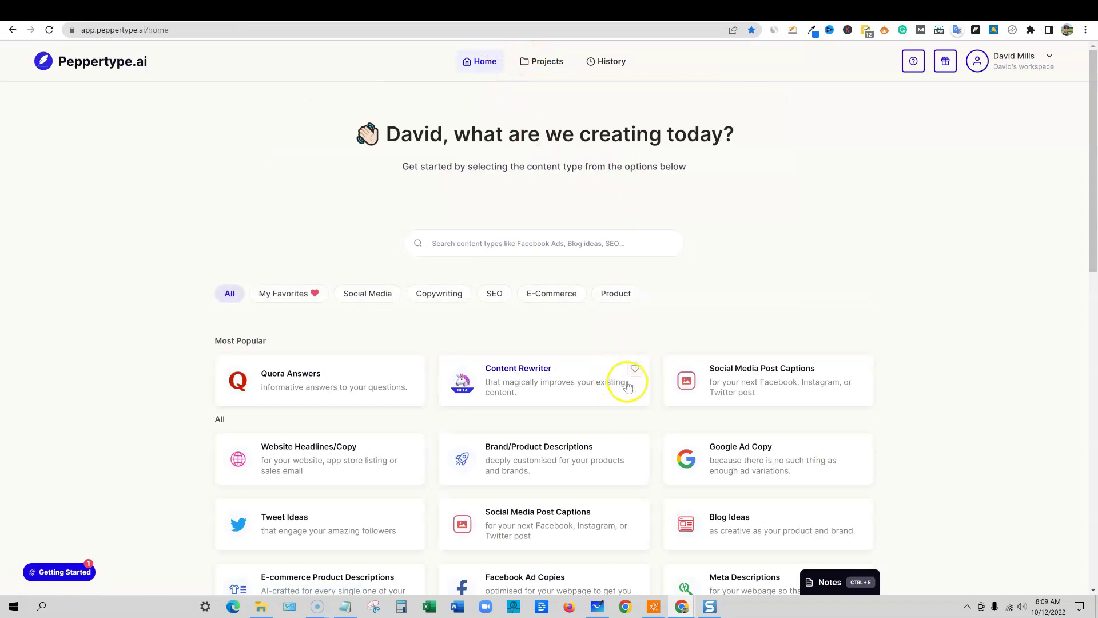
{"action": "scroll", "coordinate": [627, 383], "scroll_direction": "down", "scroll_amount": 2}
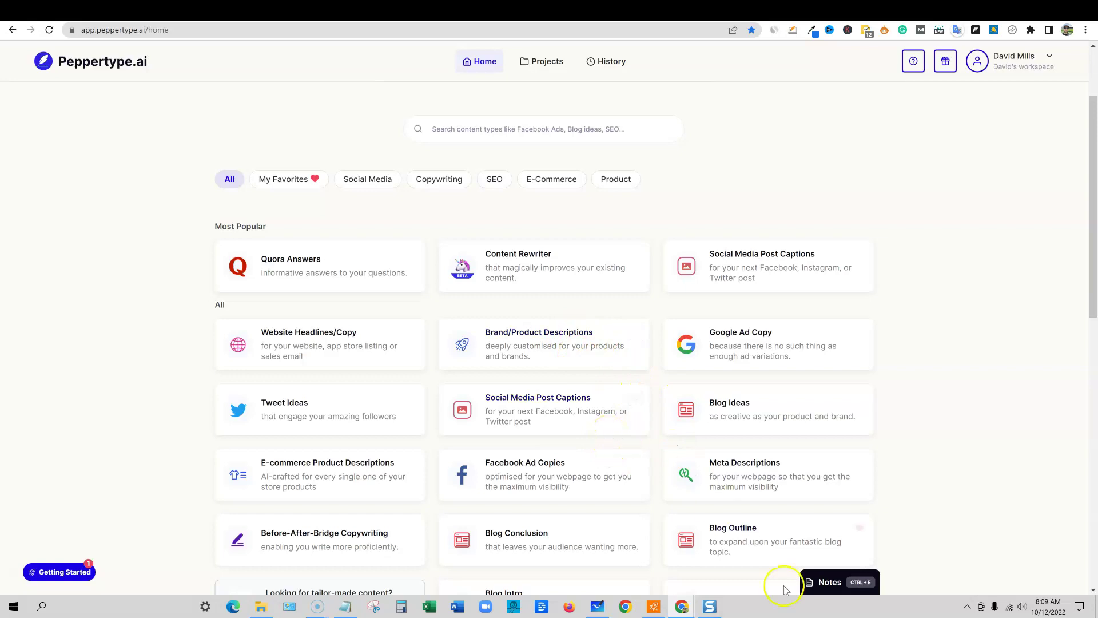
{"action": "left_click", "coordinate": [820, 584]}
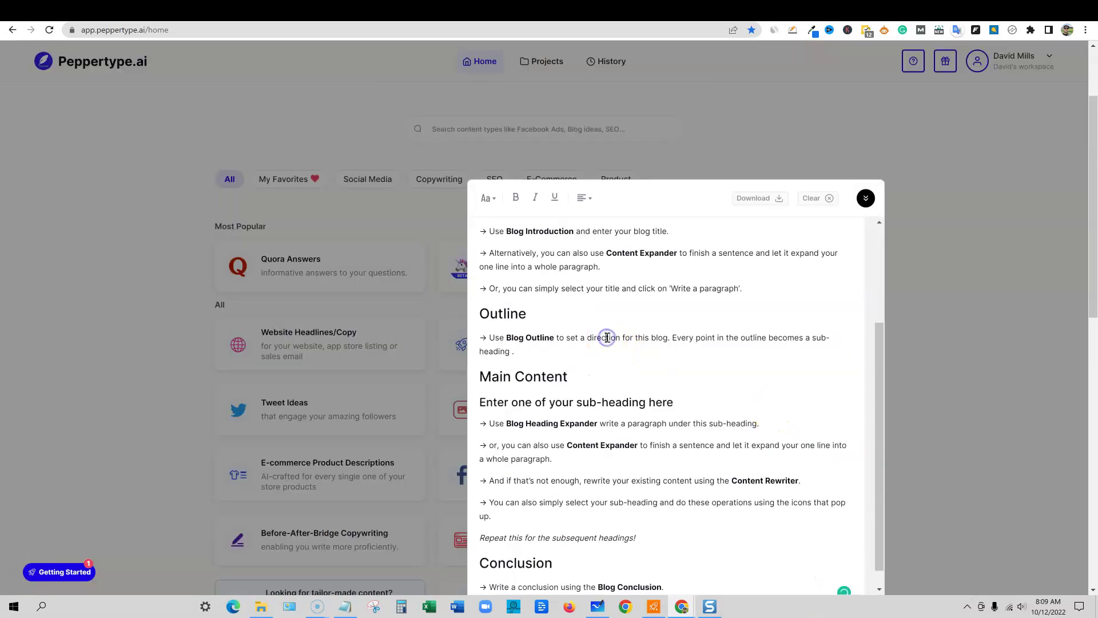
{"action": "left_click", "coordinate": [607, 338]}
{"action": "scroll", "coordinate": [607, 338], "scroll_direction": "up", "scroll_amount": 3}
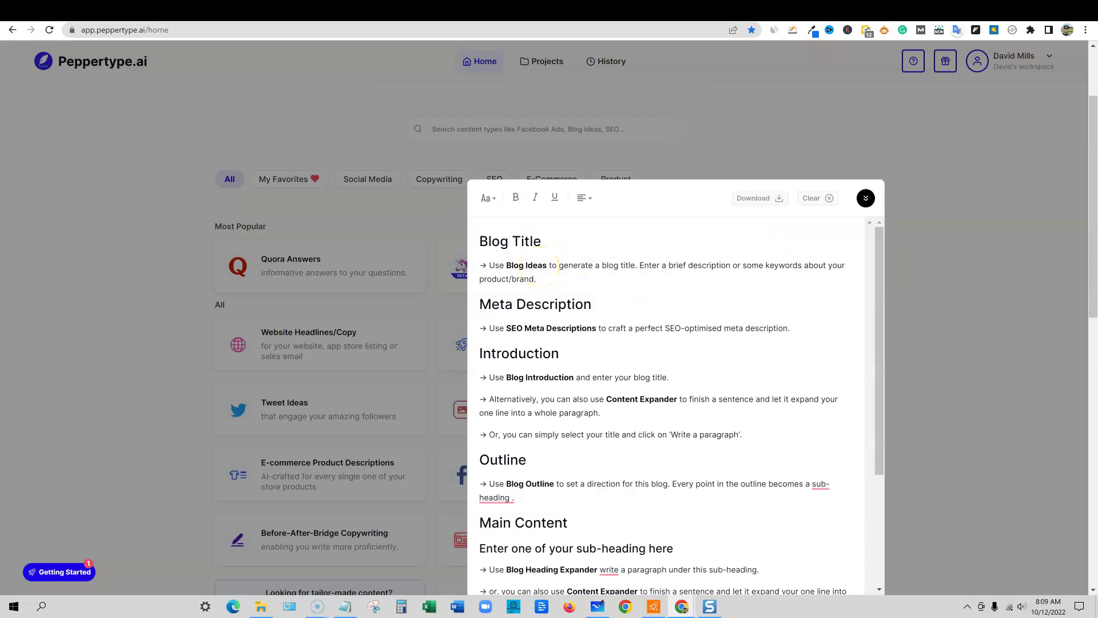
Replace the note's Blog Title placeholder with "How to attach wood to concrete without drilling".
{"action": "key", "text": "alt+Tab"}
{"action": "left_click_drag", "start_coordinate": [561, 240], "coordinate": [483, 241]}
{"action": "key", "text": "ctrl+v"}
{"action": "left_click", "coordinate": [496, 242]}
{"action": "key", "text": "BackSpace"}
{"action": "key", "text": "BackSpace"}
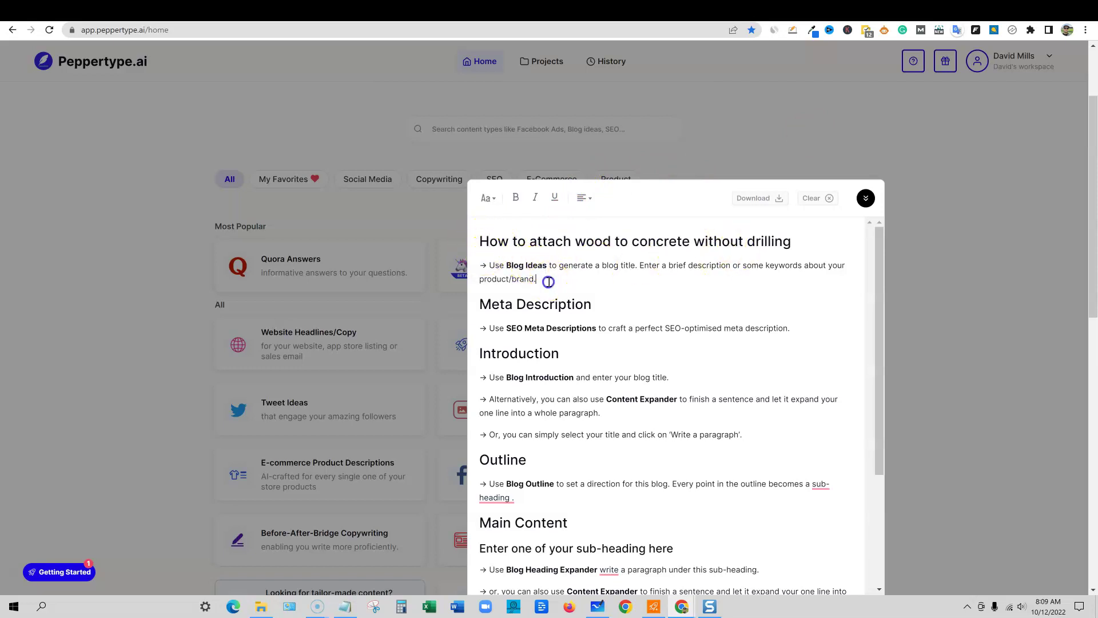
Delete the Blog Ideas tip under the title and the whole Meta Description section from the note.
{"action": "left_click_drag", "start_coordinate": [548, 279], "coordinate": [480, 266]}
{"action": "key", "text": "BackSpace"}
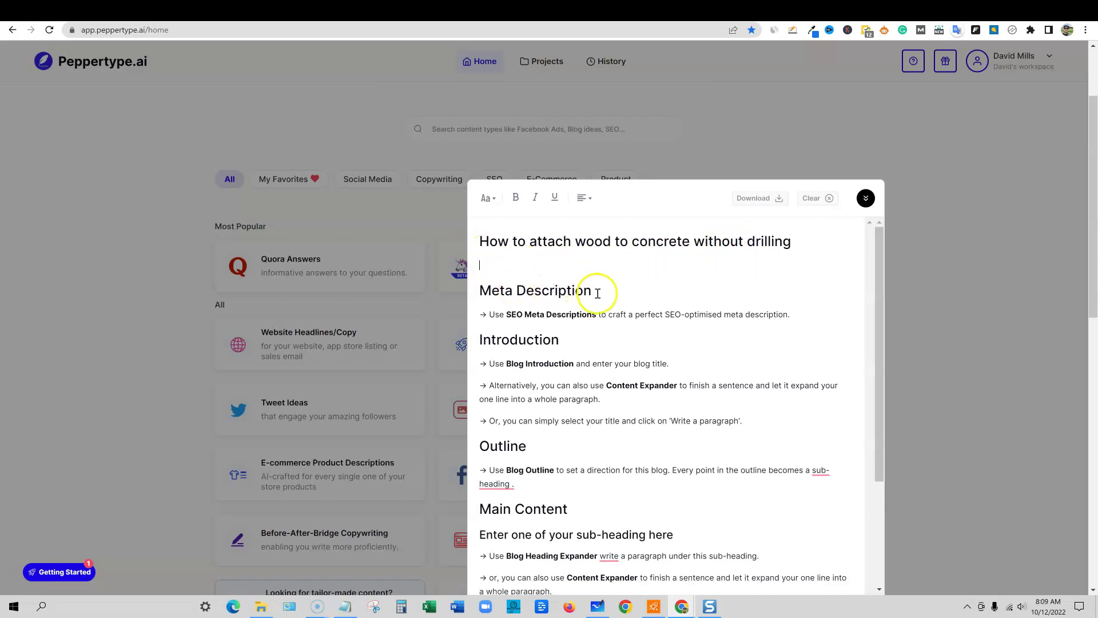
{"action": "left_click_drag", "start_coordinate": [790, 314], "coordinate": [474, 289]}
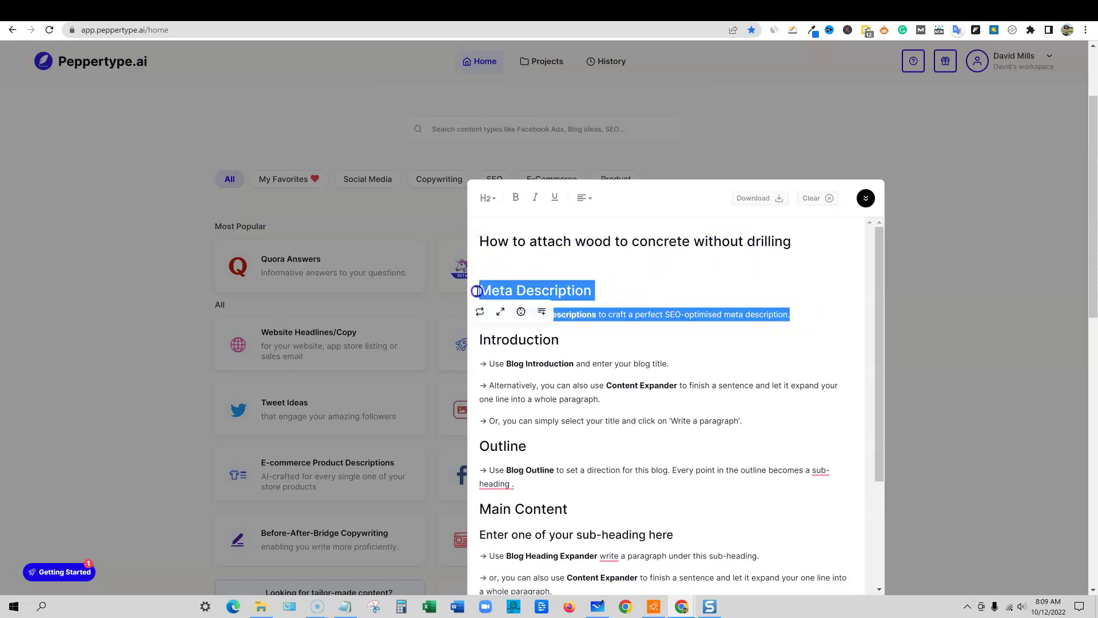
{"action": "key", "text": "BackSpace"}
{"action": "key", "text": "BackSpace"}
{"action": "key", "text": "BackSpace"}
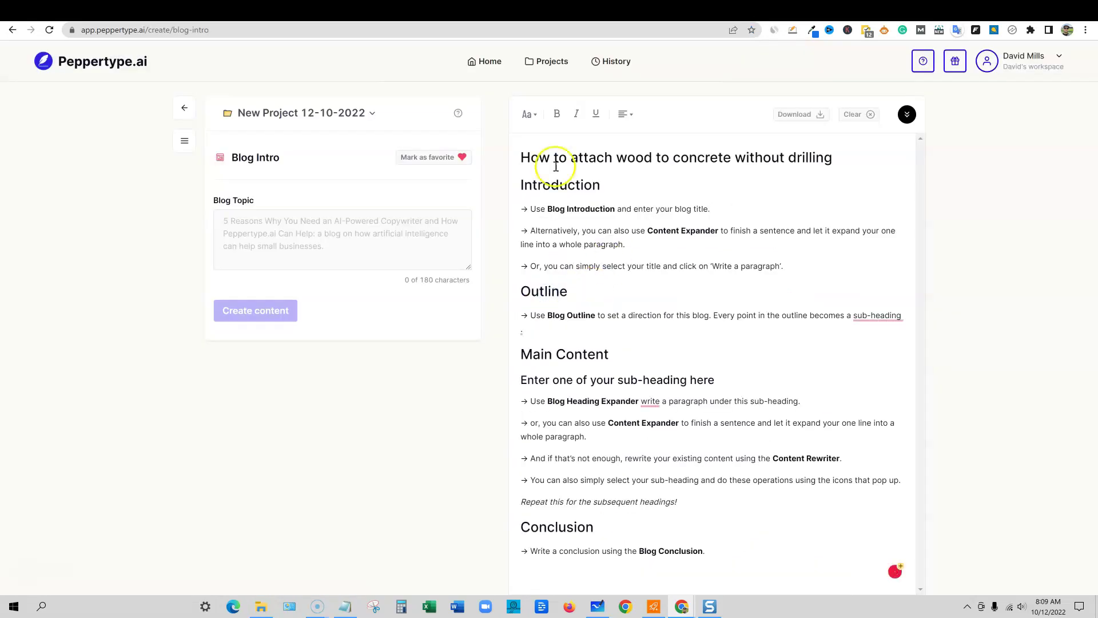
Generate blog intros for the topic "how to attach wood to concrete without drilling".
{"action": "left_click", "coordinate": [281, 228]}
{"action": "key", "text": "ctrl+v"}
{"action": "left_click", "coordinate": [282, 310]}
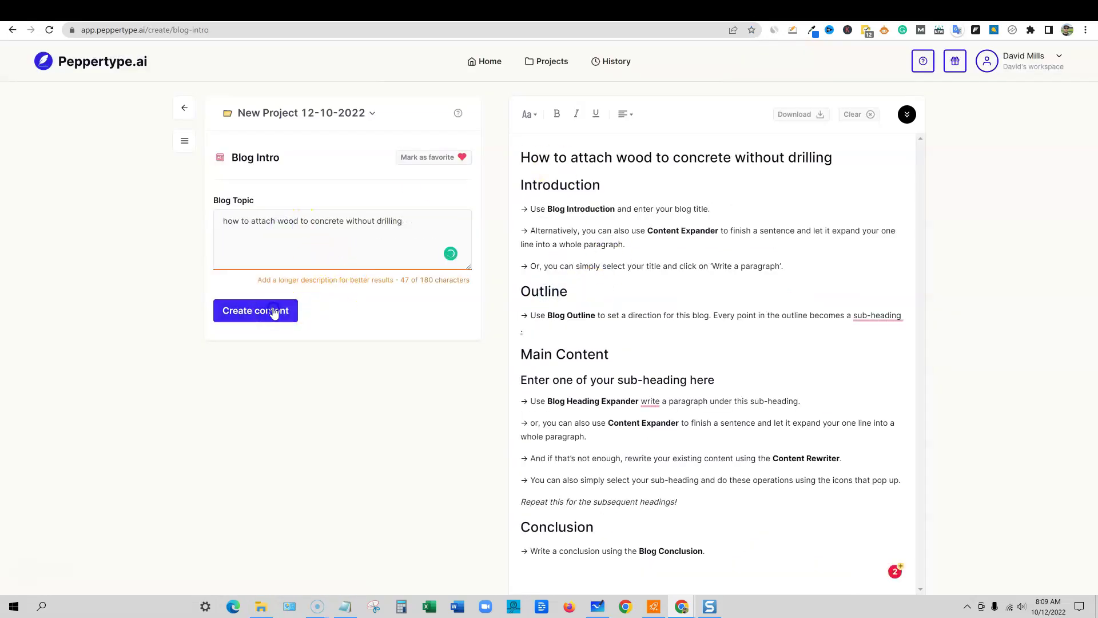
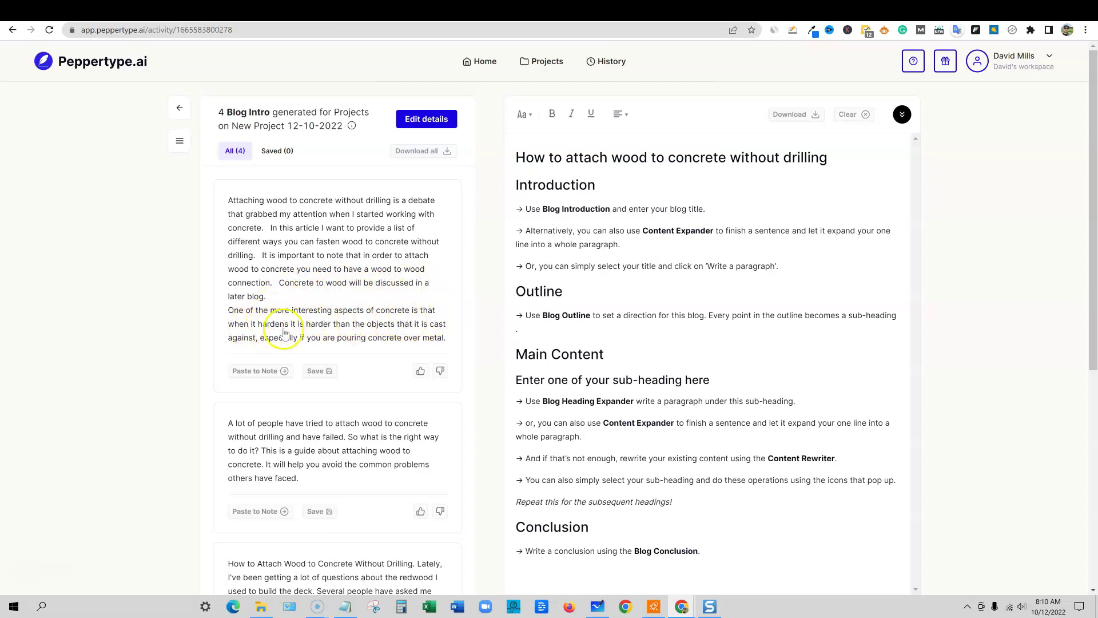
Review the generated intros and replace the note's Blog Introduction tip with the one about the redwood deck.
{"action": "scroll", "coordinate": [393, 360], "scroll_direction": "down", "scroll_amount": 1}
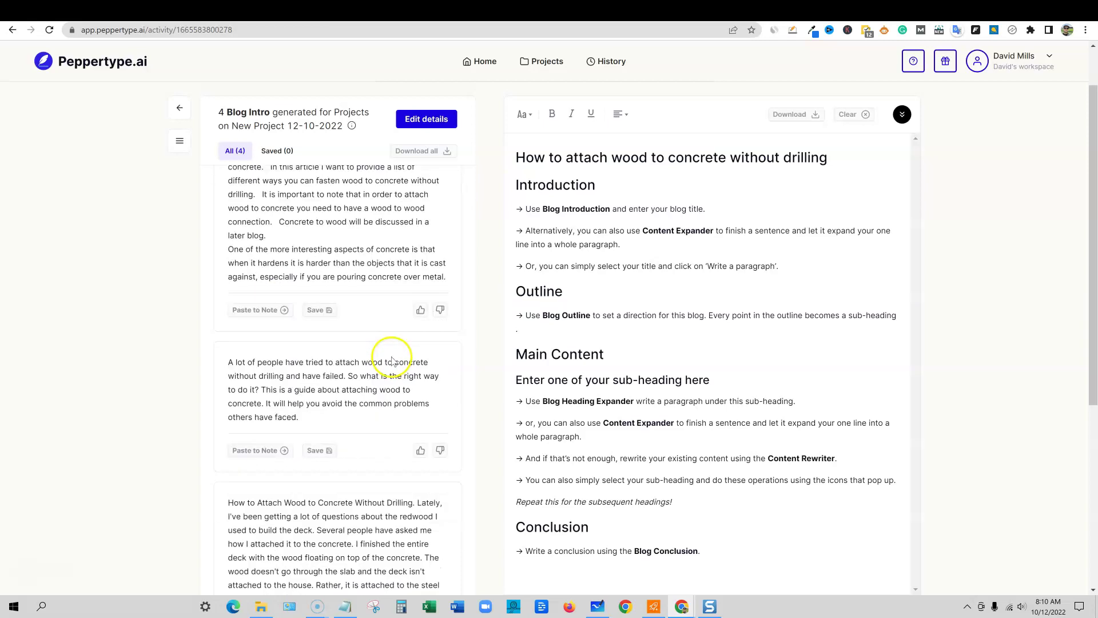
{"action": "scroll", "coordinate": [392, 361], "scroll_direction": "down", "scroll_amount": 4}
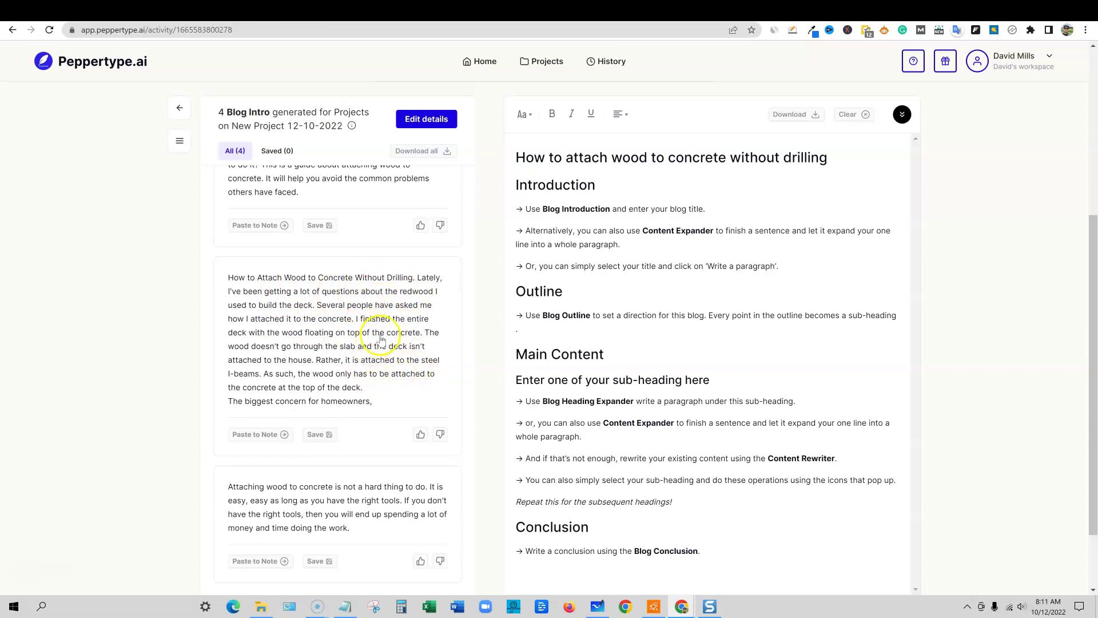
{"action": "scroll", "coordinate": [381, 337], "scroll_direction": "up", "scroll_amount": 1}
{"action": "scroll", "coordinate": [380, 344], "scroll_direction": "down", "scroll_amount": 1}
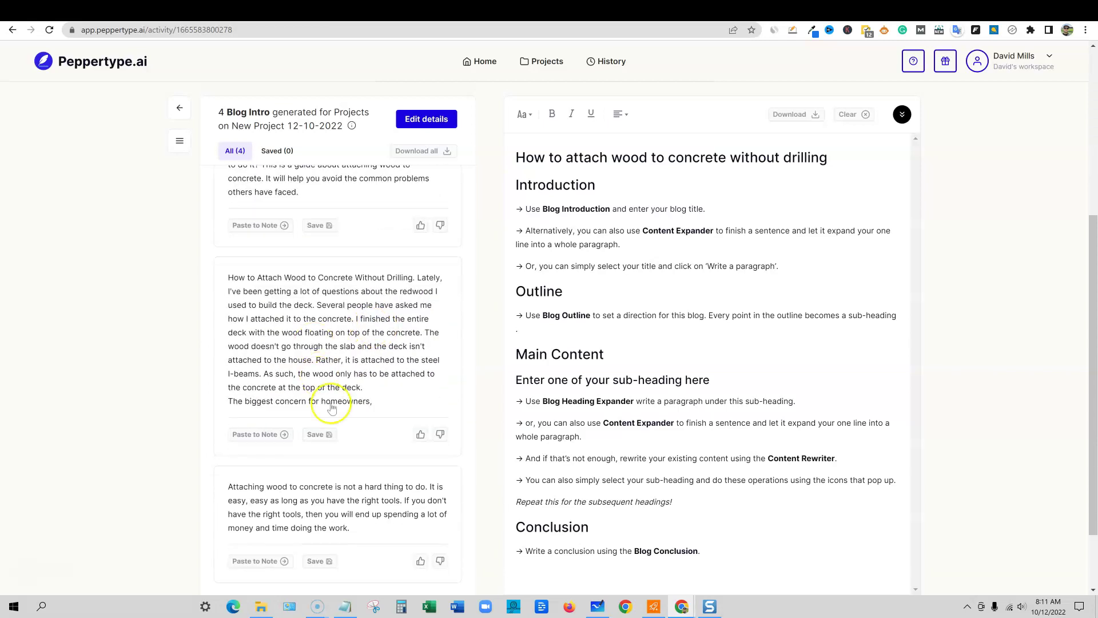
{"action": "left_click_drag", "start_coordinate": [709, 208], "coordinate": [501, 211]}
{"action": "key", "text": "BackSpace"}
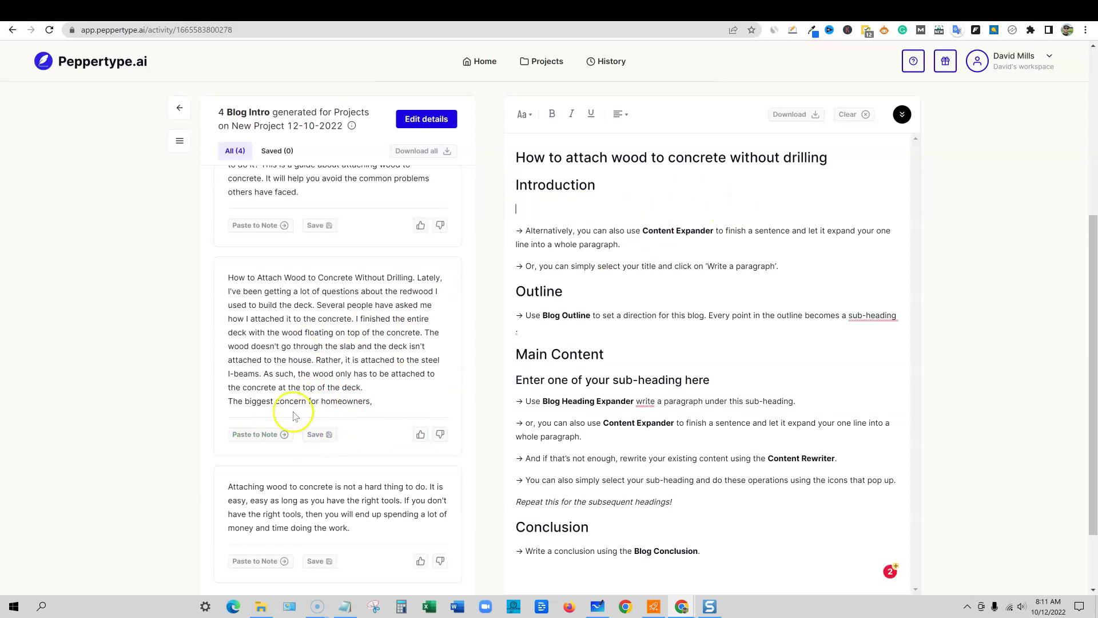
{"action": "left_click", "coordinate": [255, 434]}
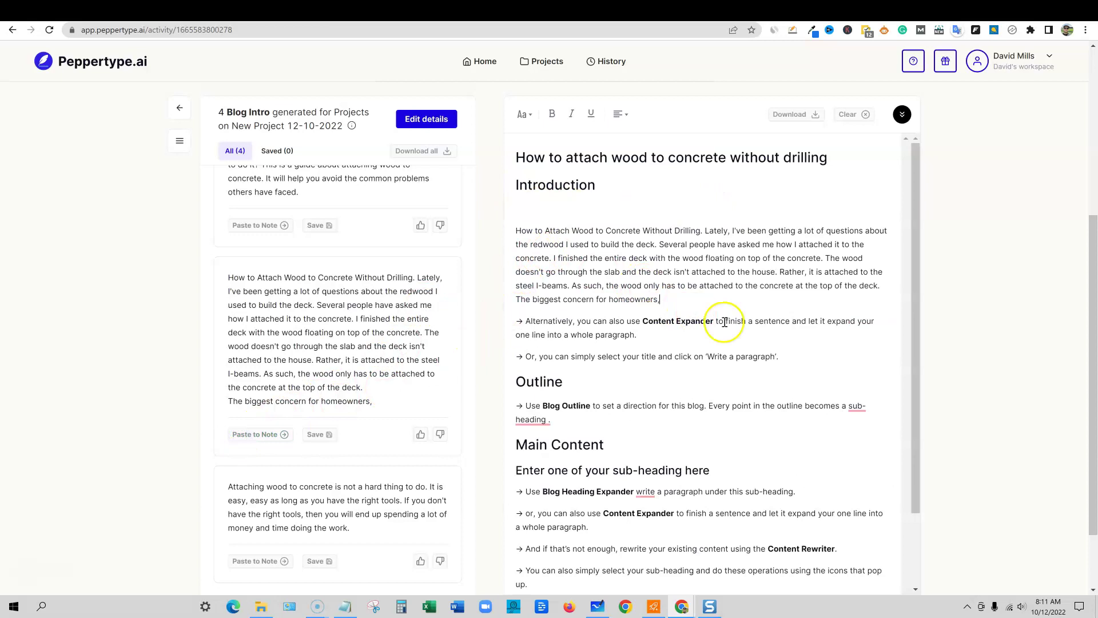
Use the Content Expander to generate paragraphs from the sentence "Apply epoxy to the wood".
{"action": "left_click", "coordinate": [687, 323]}
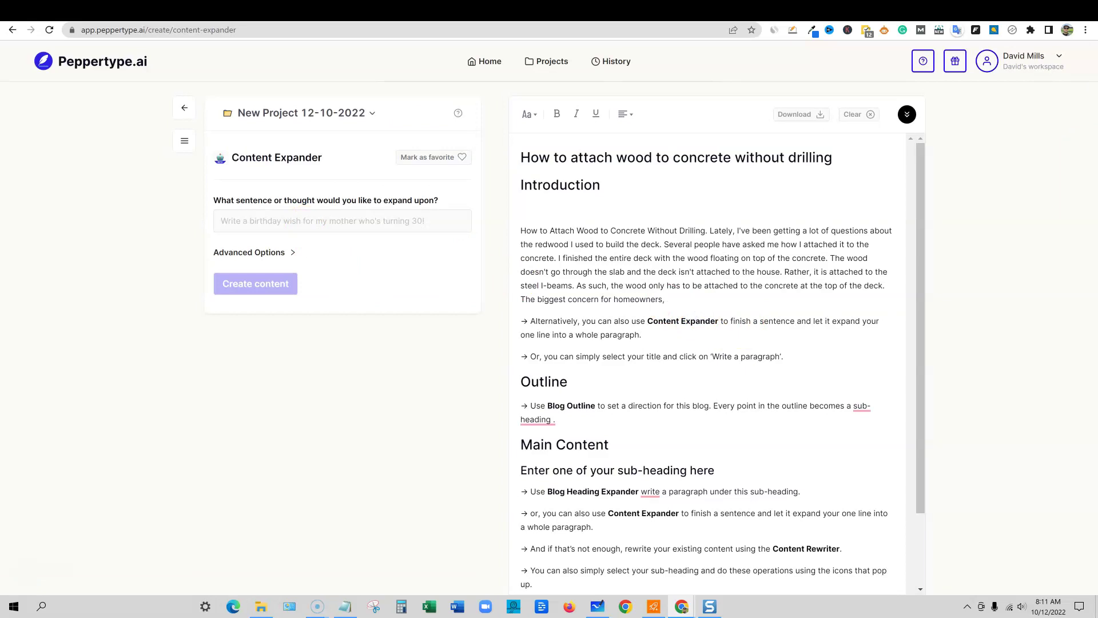
{"action": "left_click", "coordinate": [988, 158]}
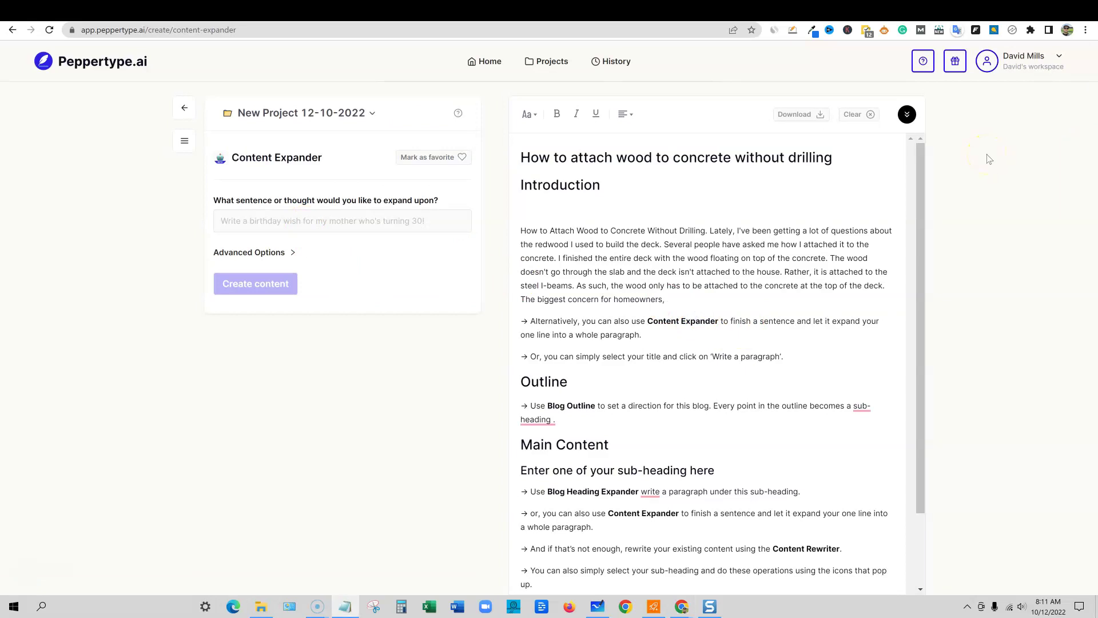
{"action": "left_click", "coordinate": [411, 216]}
{"action": "type", "text": "Apply epoxy to the wood"}
{"action": "left_click", "coordinate": [264, 286]}
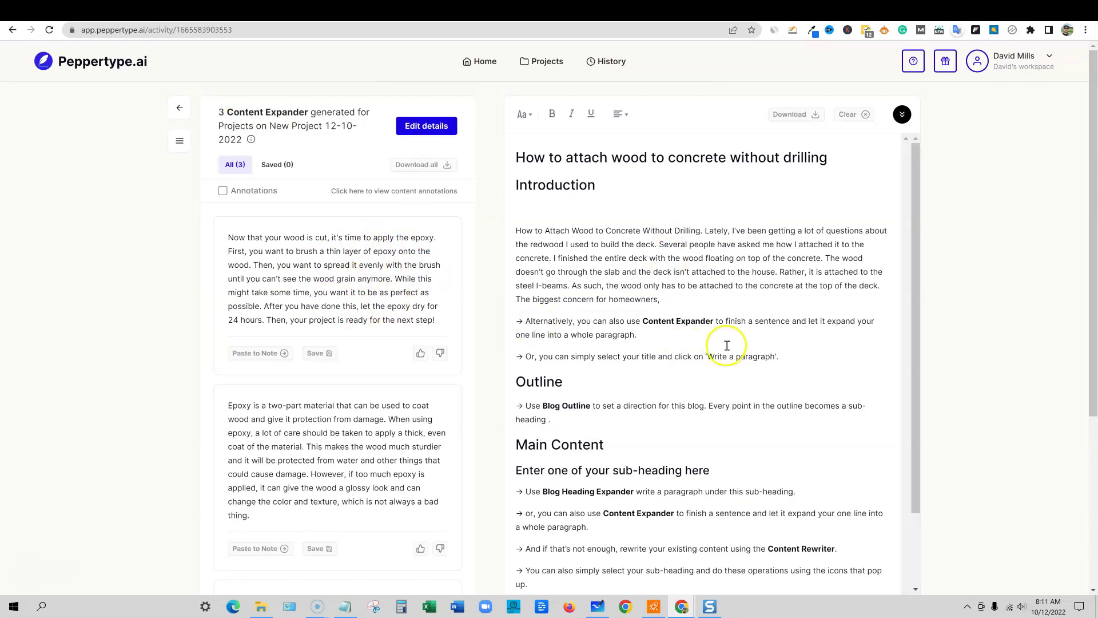
Replace the remaining Introduction tips in the note with the first expanded epoxy paragraph, and look over the other results.
{"action": "left_click_drag", "start_coordinate": [808, 358], "coordinate": [510, 326]}
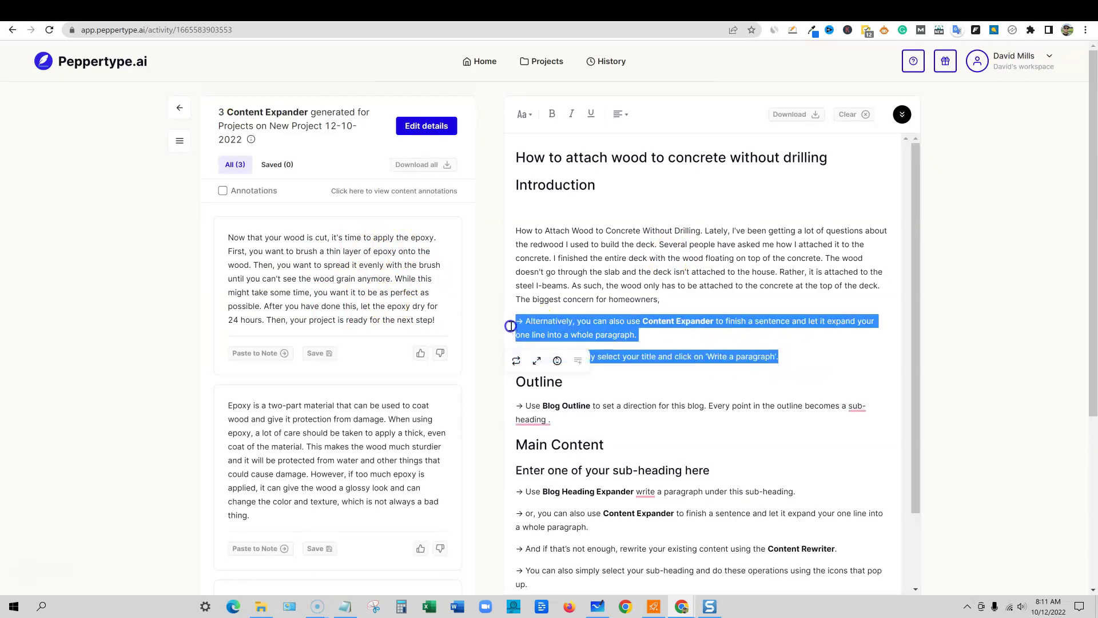
{"action": "key", "text": "BackSpace"}
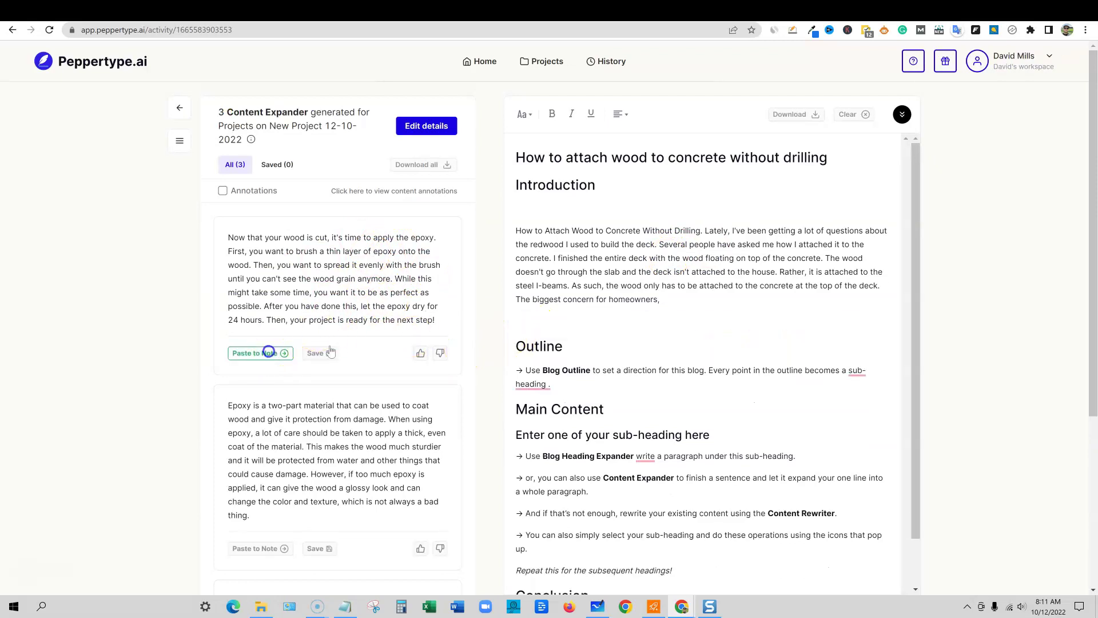
{"action": "left_click", "coordinate": [269, 353]}
{"action": "scroll", "coordinate": [615, 435], "scroll_direction": "down", "scroll_amount": 2}
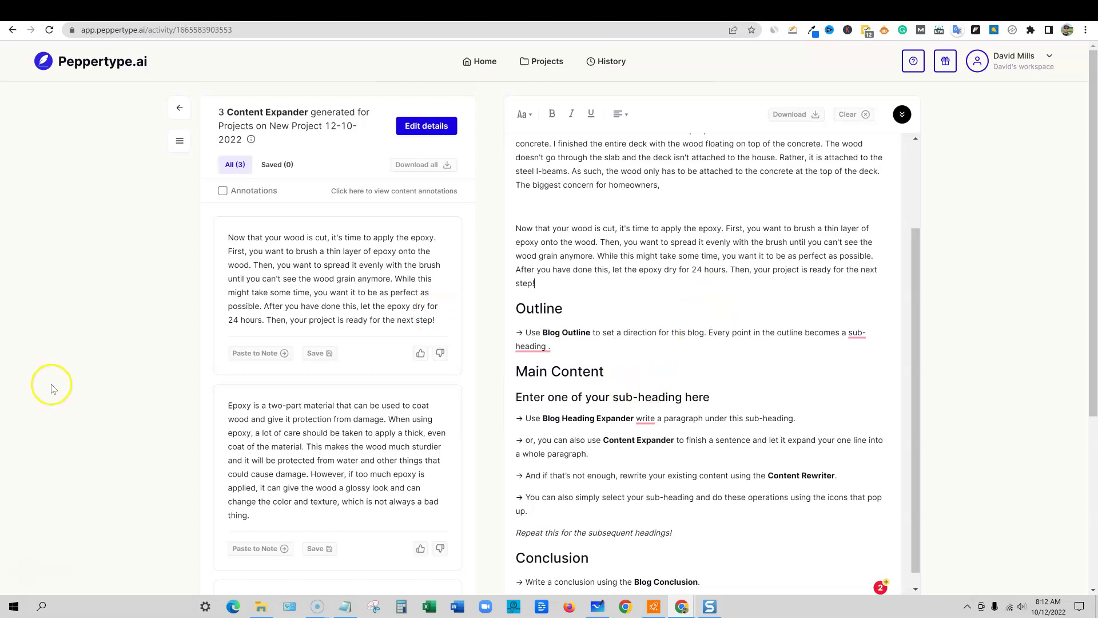
{"action": "scroll", "coordinate": [442, 405], "scroll_direction": "down", "scroll_amount": 3}
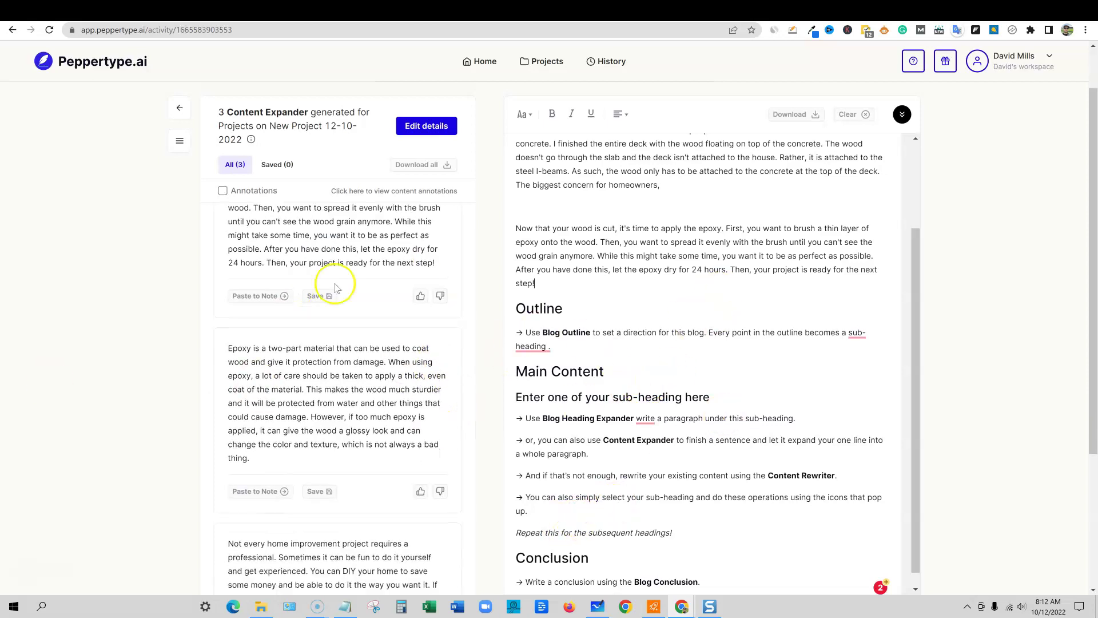
{"action": "scroll", "coordinate": [351, 422], "scroll_direction": "up", "scroll_amount": 3}
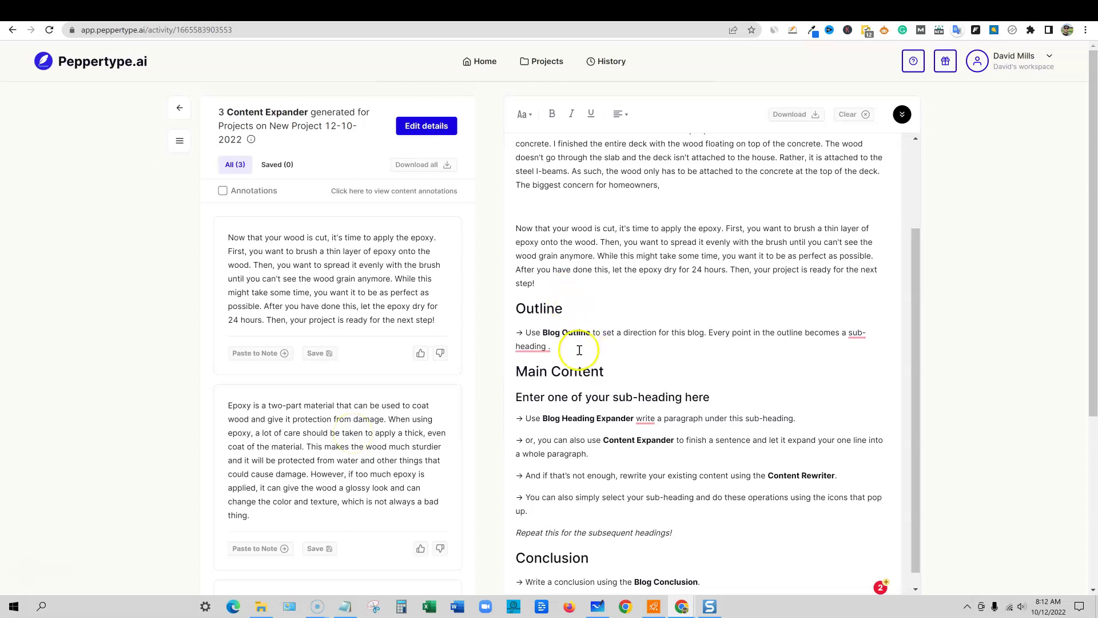
Generate blog outlines for "how to attach wood to concrete without drilling" and compare the generated versions.
{"action": "left_click", "coordinate": [565, 336]}
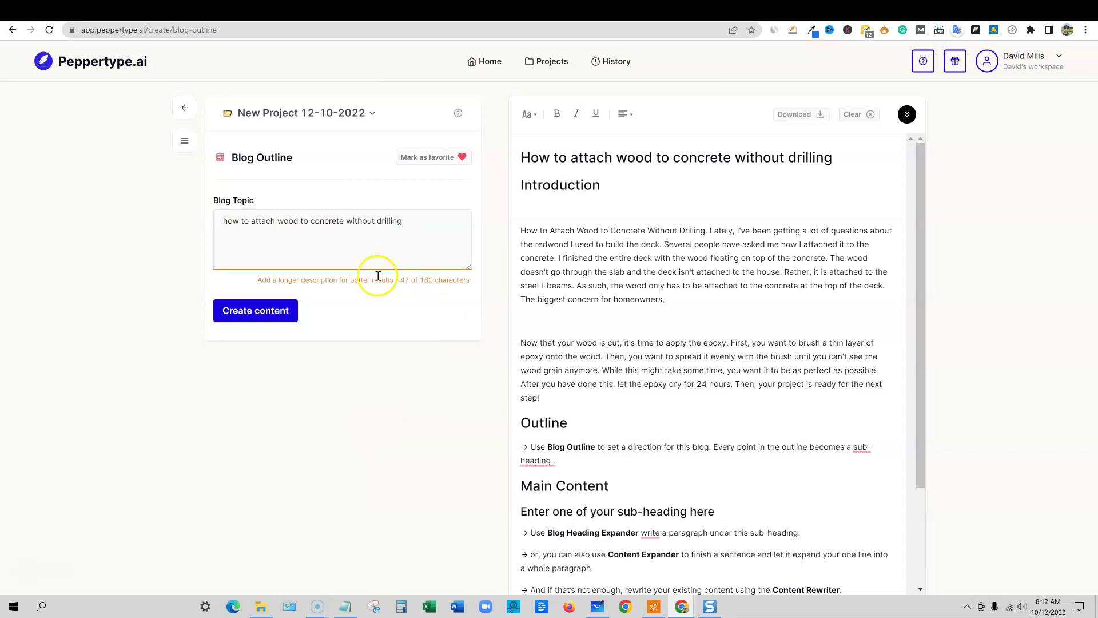
{"action": "left_click", "coordinate": [257, 311]}
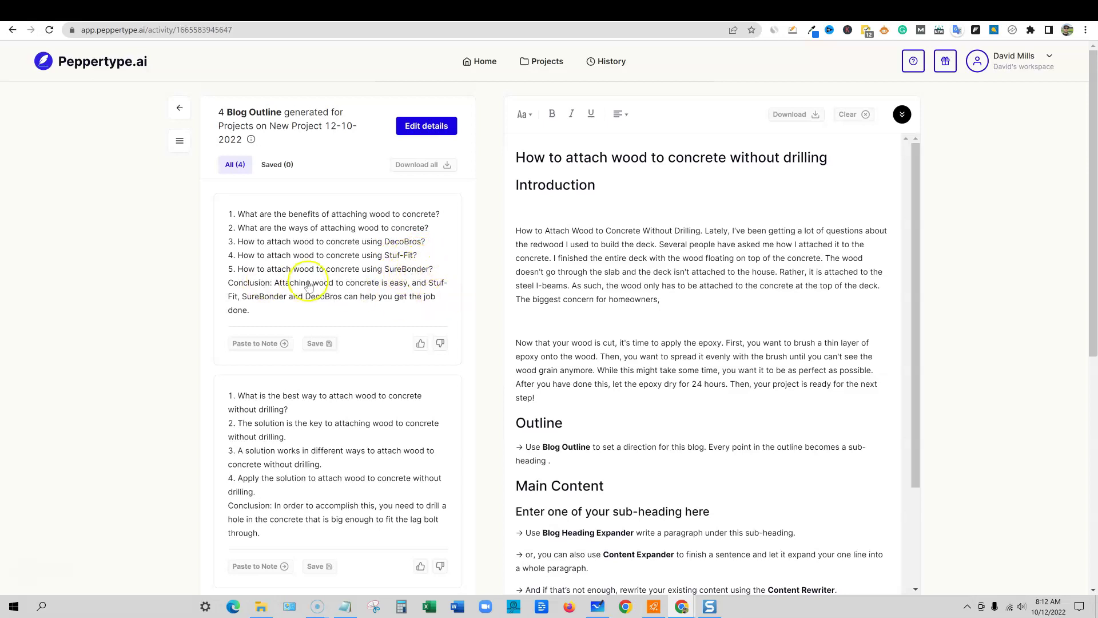
{"action": "scroll", "coordinate": [416, 472], "scroll_direction": "down", "scroll_amount": 5}
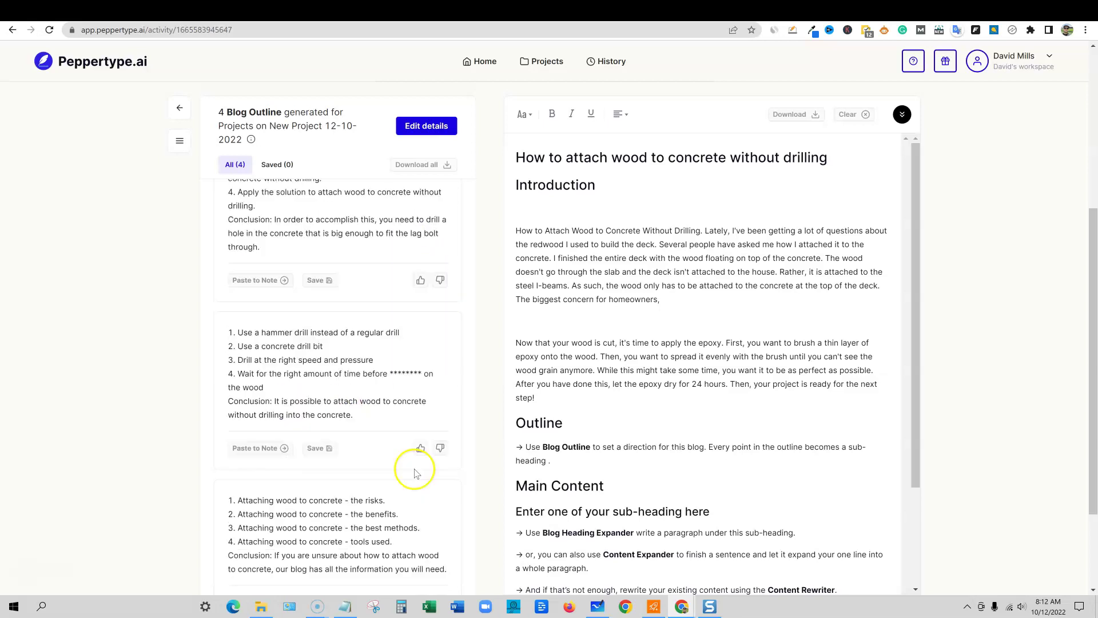
{"action": "scroll", "coordinate": [416, 472], "scroll_direction": "up", "scroll_amount": 1}
{"action": "scroll", "coordinate": [415, 471], "scroll_direction": "up", "scroll_amount": 3}
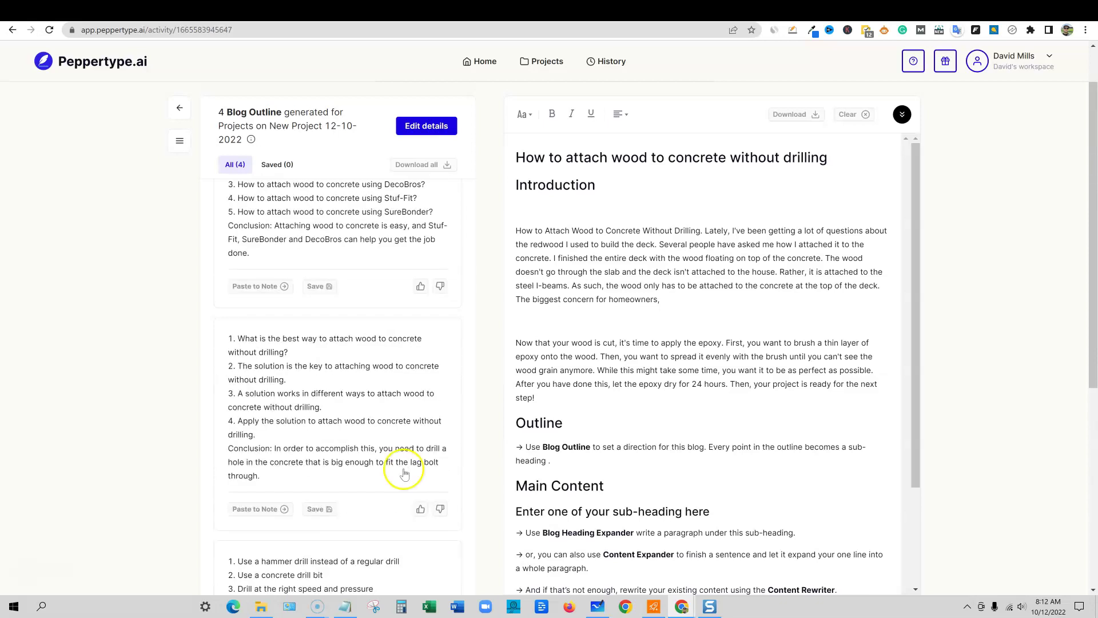
{"action": "scroll", "coordinate": [369, 331], "scroll_direction": "up", "scroll_amount": 1}
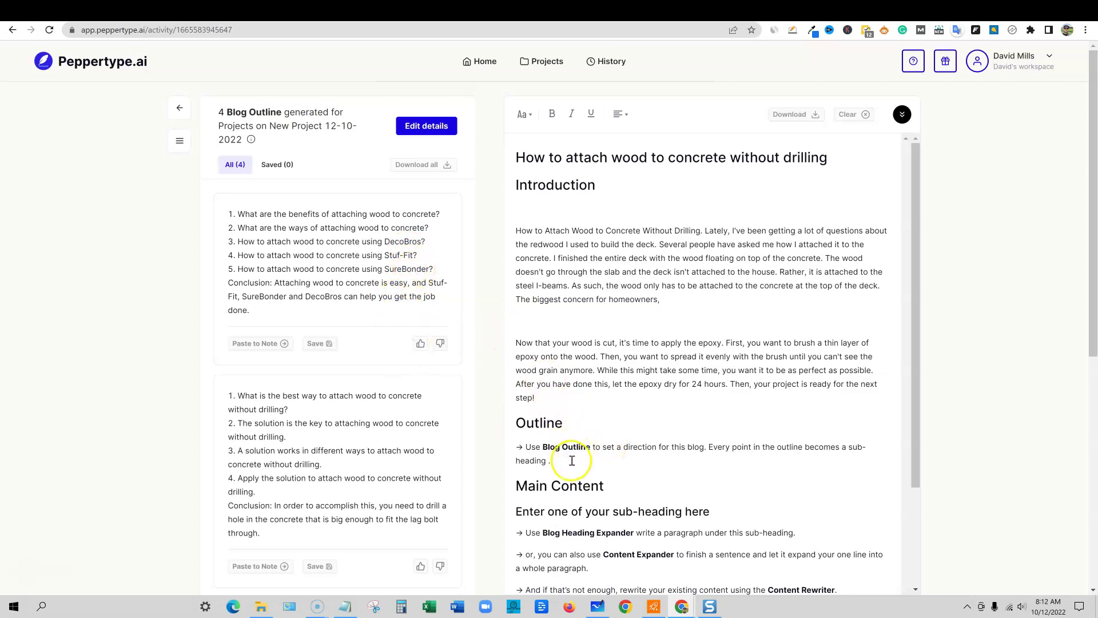
Replace the note's Blog Outline tip with the first generated outline, the one covering DecoBros, Stuf-Fit and SureBonder.
{"action": "triple_click", "coordinate": [509, 450]}
{"action": "left_click", "coordinate": [254, 343]}
{"action": "scroll", "coordinate": [619, 460], "scroll_direction": "down", "scroll_amount": 2}
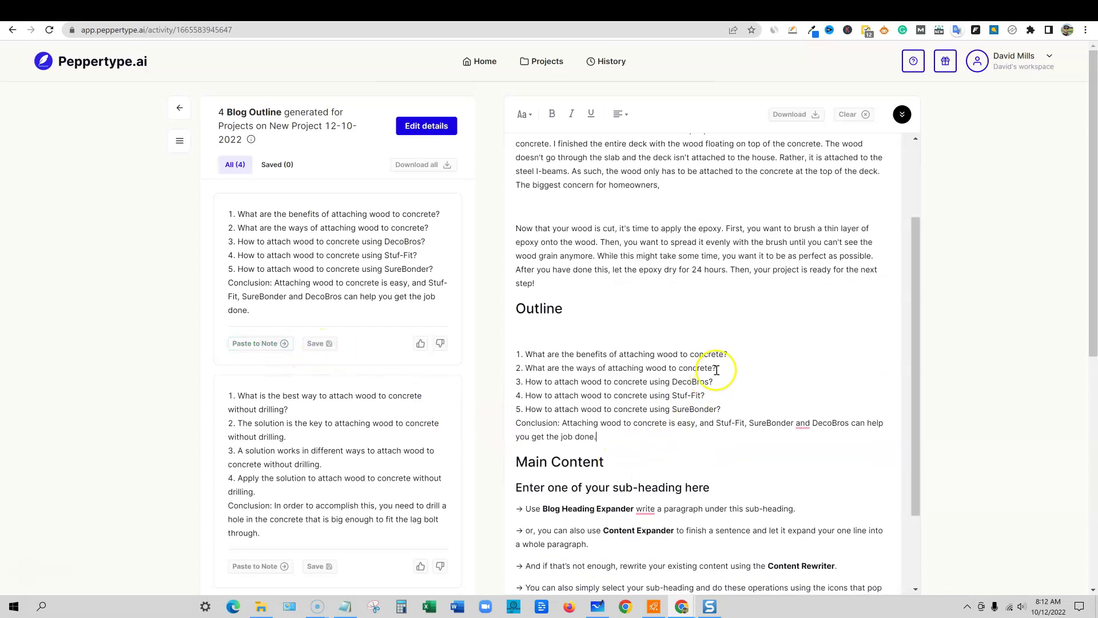
Review the pasted outline's first question on the benefits of attaching wood to concrete, along with the rest of the note.
{"action": "left_click_drag", "start_coordinate": [728, 354], "coordinate": [523, 354]}
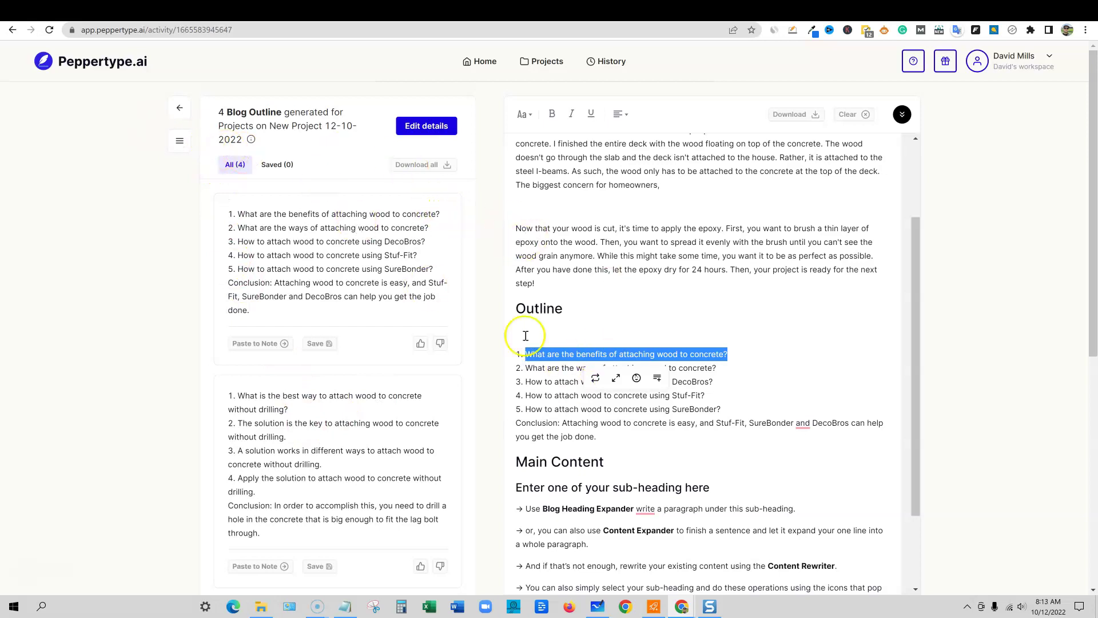
{"action": "scroll", "coordinate": [602, 479], "scroll_direction": "up", "scroll_amount": 2}
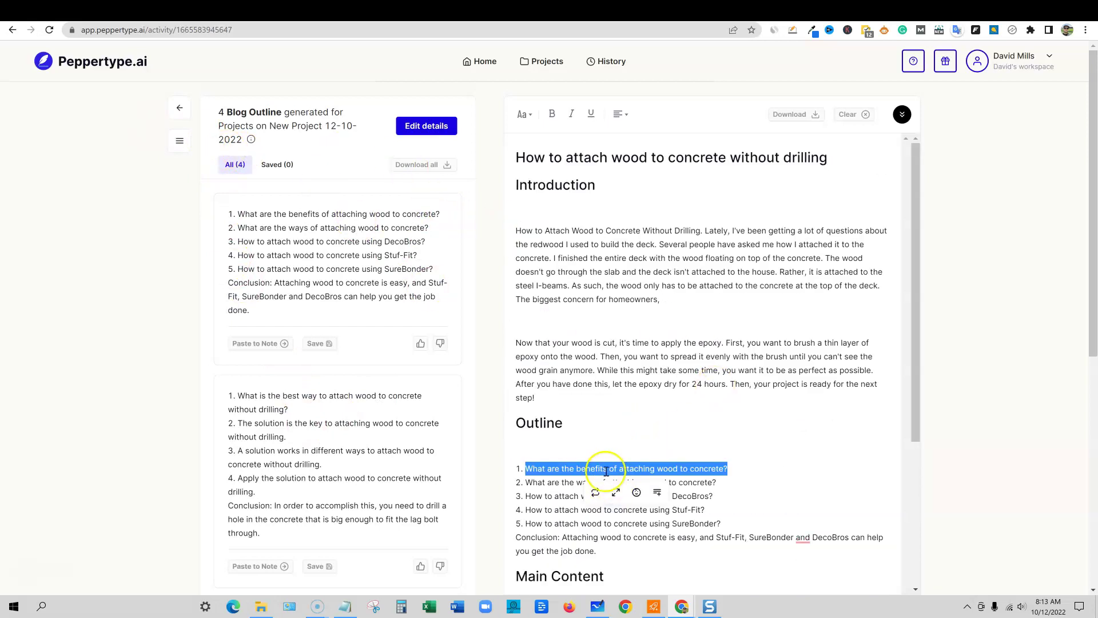
{"action": "scroll", "coordinate": [647, 526], "scroll_direction": "down", "scroll_amount": 4}
{"action": "scroll", "coordinate": [649, 517], "scroll_direction": "up", "scroll_amount": 4}
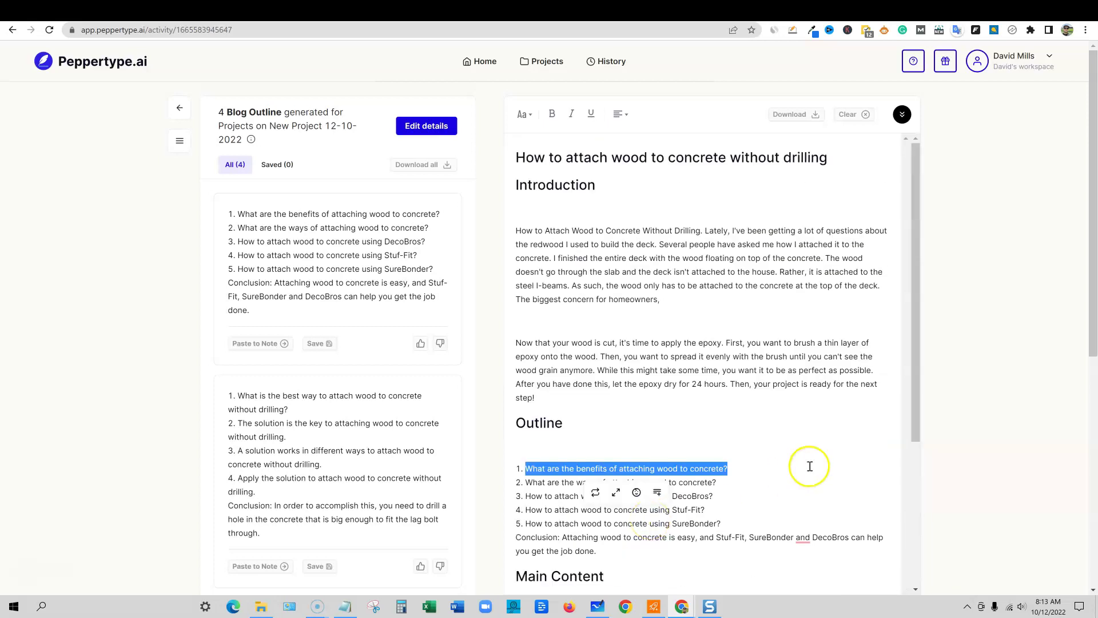
{"action": "left_click", "coordinate": [613, 291]}
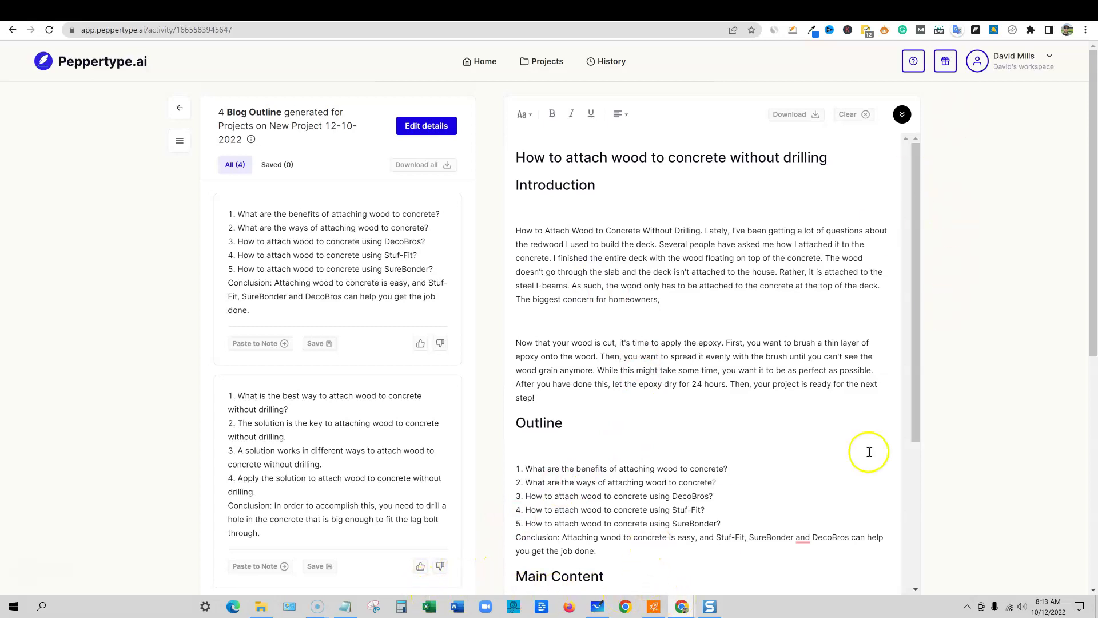
Switch to the Notepad comparison note and add "1. Copy Ai" as the first ranking entry below the title.
{"action": "key", "text": "alt+Tab"}
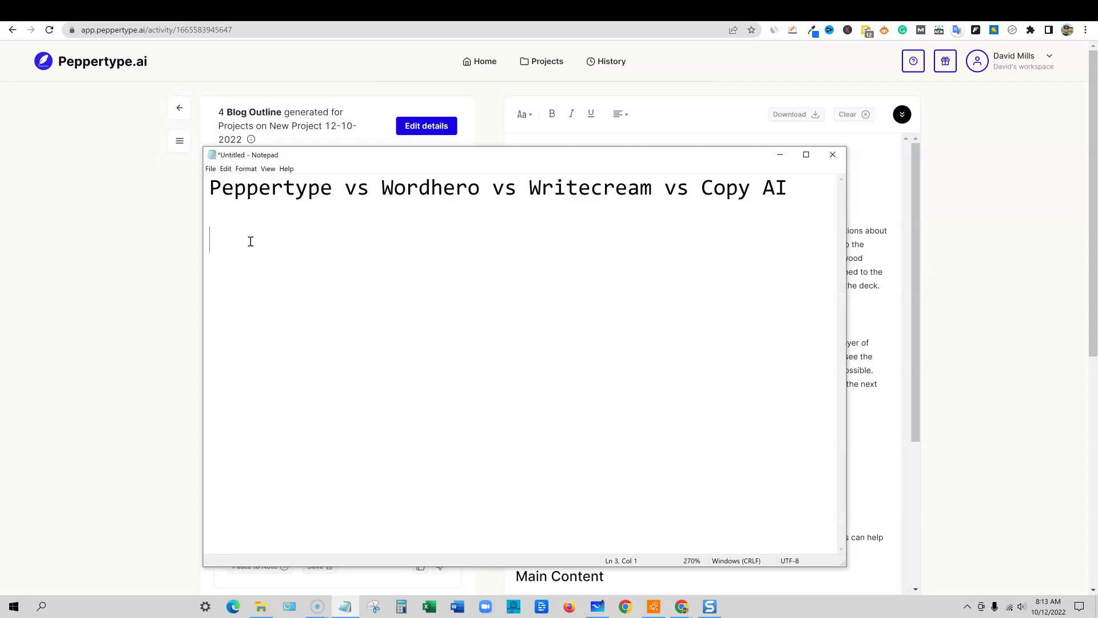
{"action": "type", "text": "Coy"}
{"action": "key", "text": "BackSpace"}
{"action": "type", "text": "py Ai"}
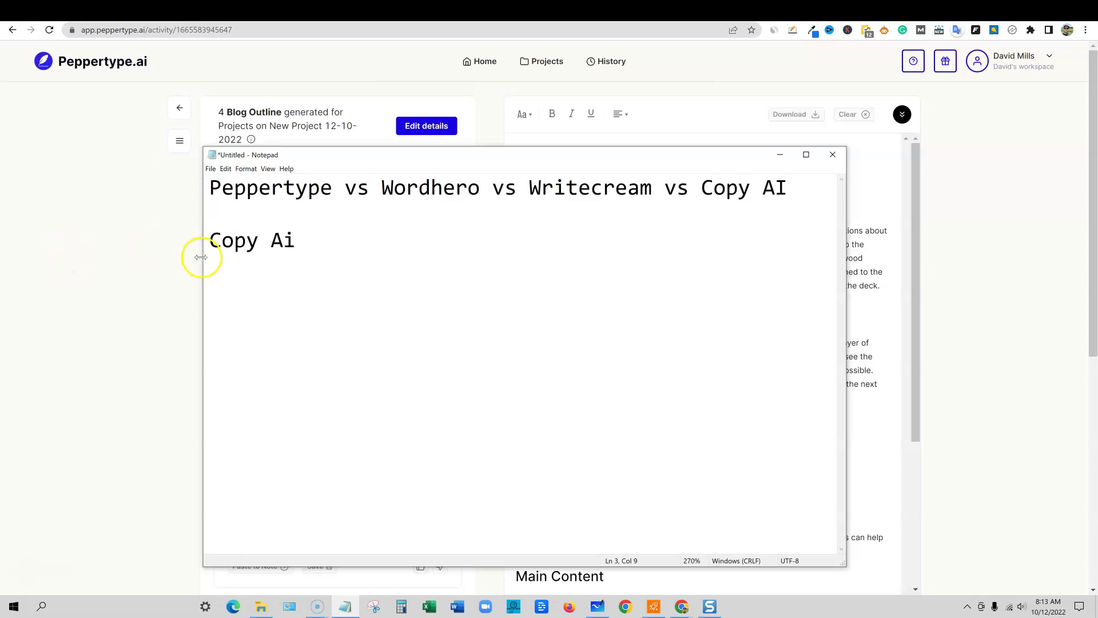
{"action": "left_click", "coordinate": [208, 240]}
{"action": "type", "text": "1."}
{"action": "left_click", "coordinate": [358, 249]}
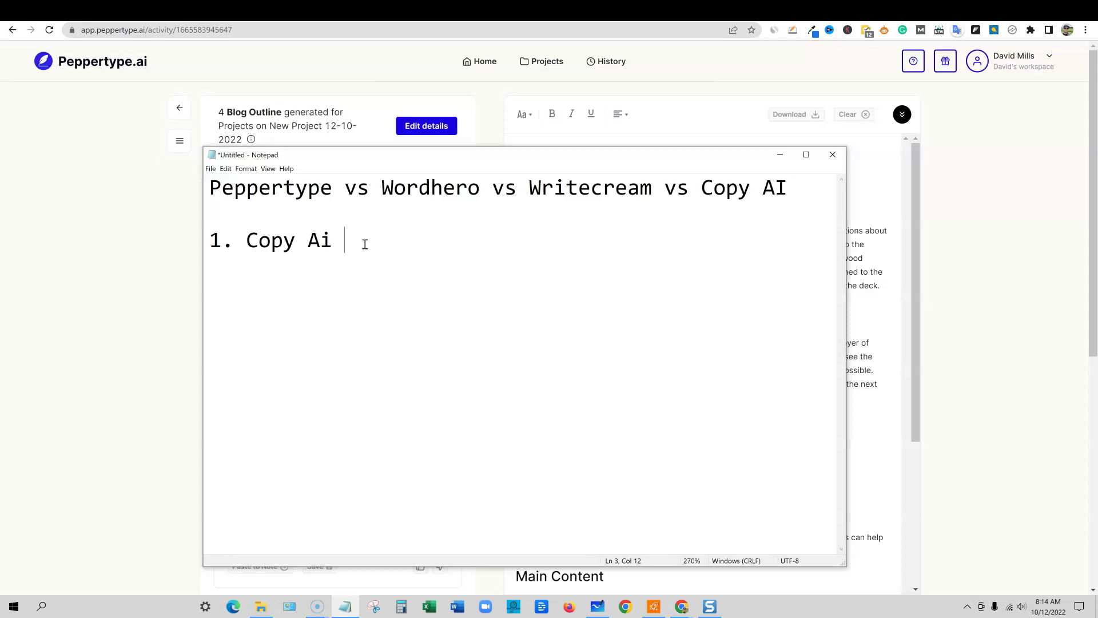
Complete the ranking with the entries "2. Wordhero", "3. Peppertype" and "4. Writecream", each on its own line.
{"action": "key", "text": "Return"}
{"action": "type", "text": "2. Wordhero"}
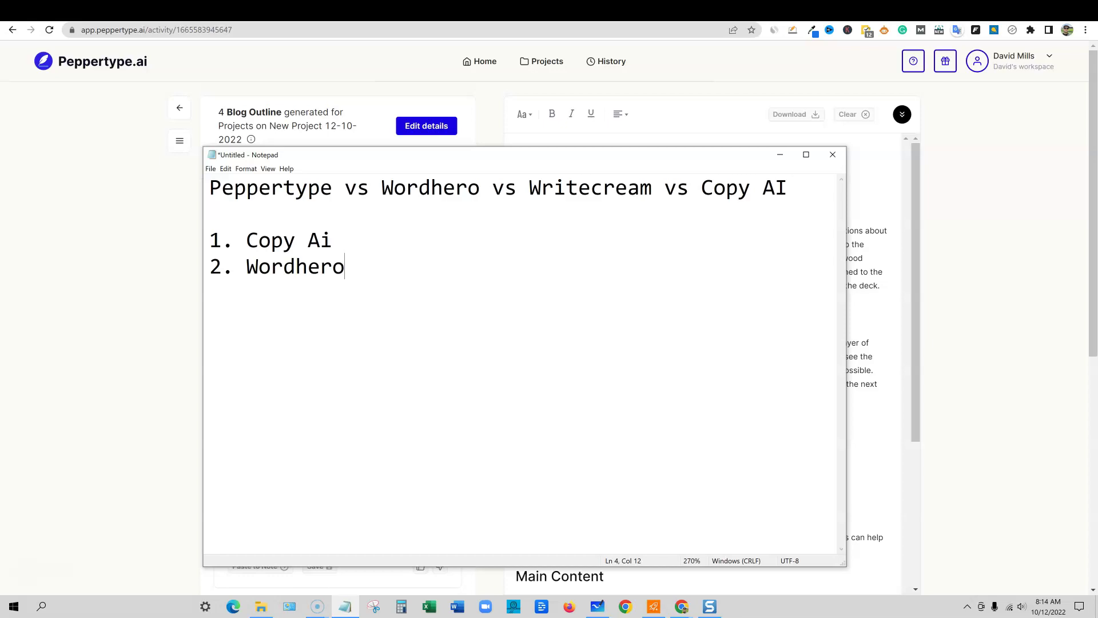
{"action": "key", "text": "Return"}
{"action": "type", "text": "3. Peppertype"}
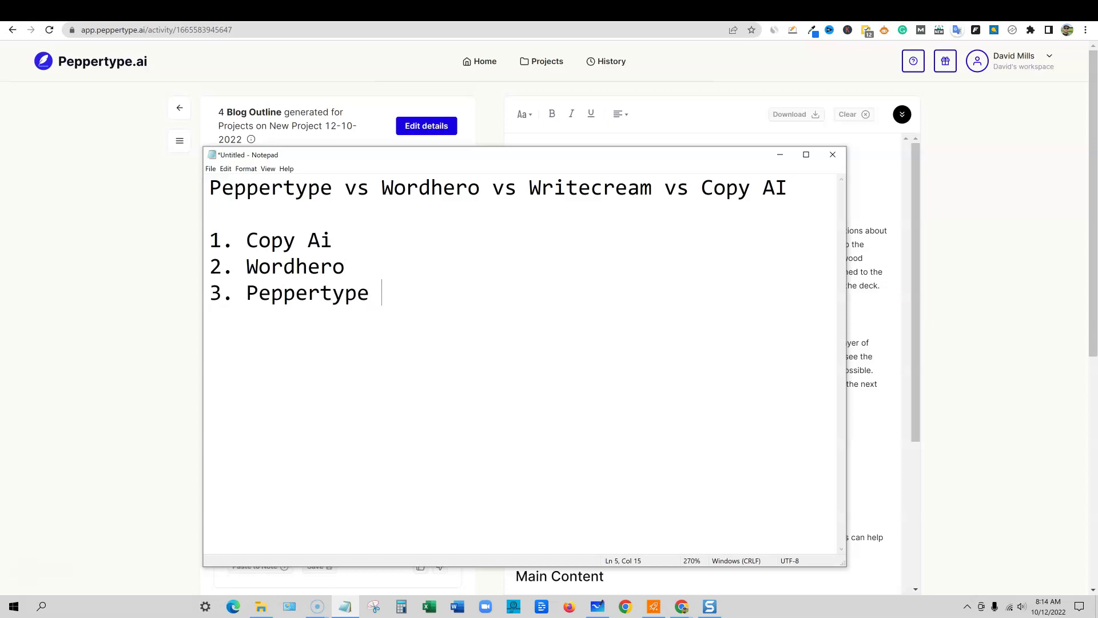
{"action": "key", "text": "Return"}
{"action": "type", "text": "4. Writecream"}
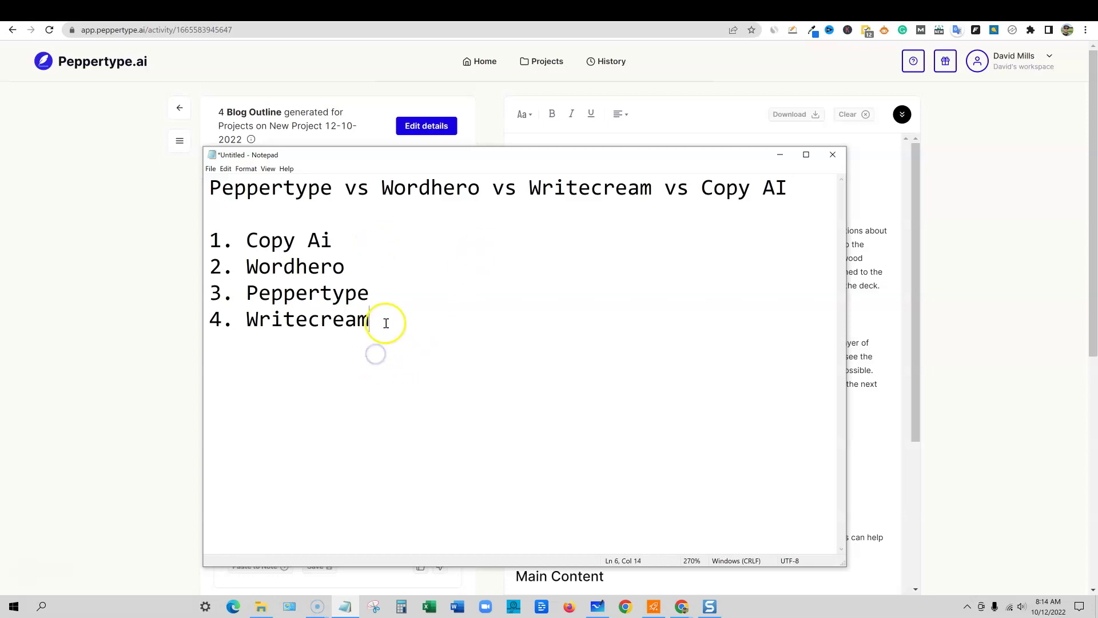
Review the four-tool ranking in the note, comparing the Wordhero and Peppertype entries with Copy Ai and Writecream.
{"action": "left_click_drag", "start_coordinate": [385, 321], "coordinate": [201, 240]}
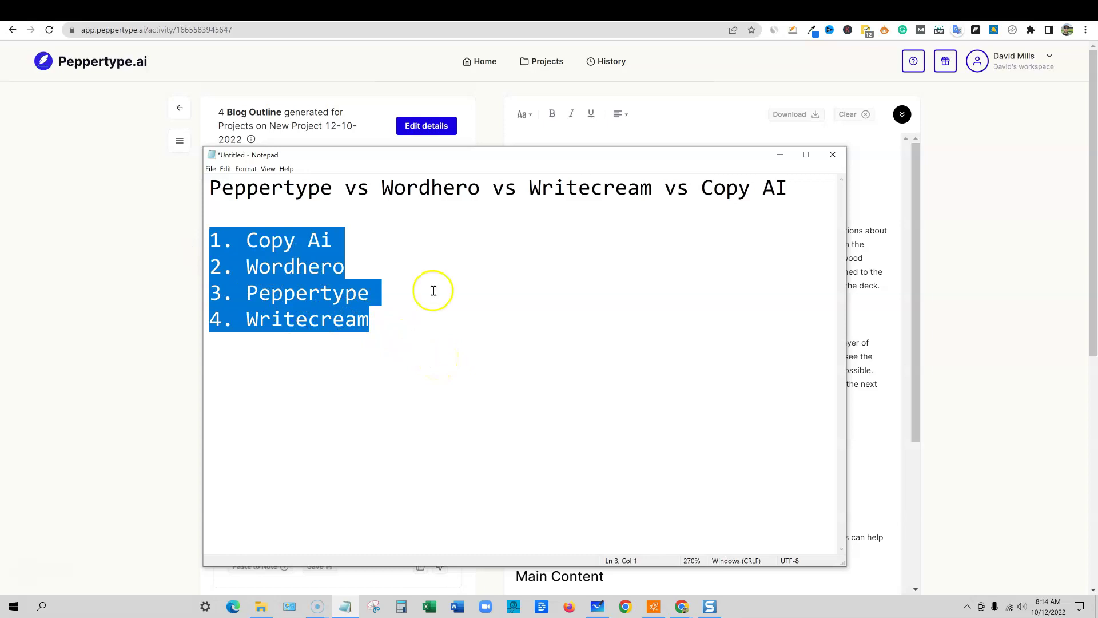
{"action": "left_click", "coordinate": [371, 276]}
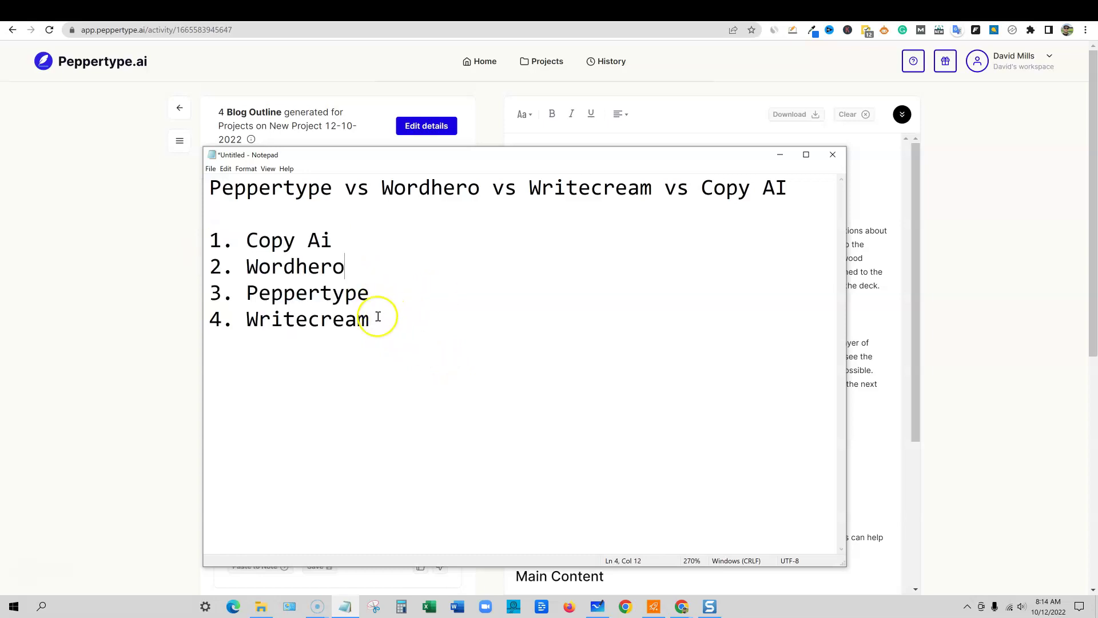
{"action": "left_click_drag", "start_coordinate": [380, 300], "coordinate": [196, 272]}
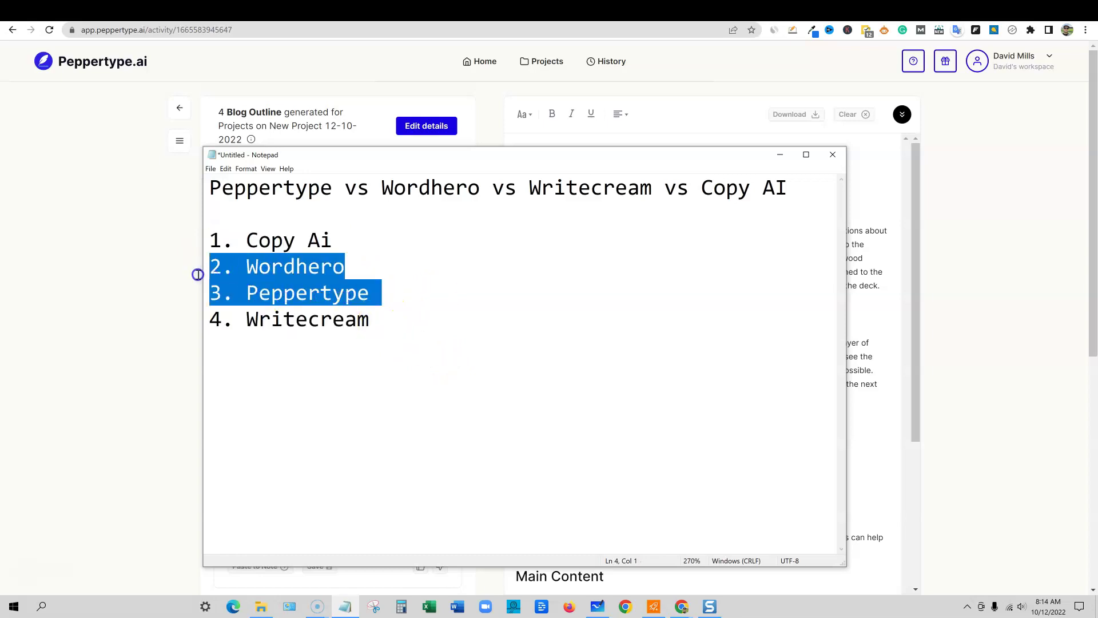
{"action": "left_click_drag", "start_coordinate": [395, 296], "coordinate": [201, 278]}
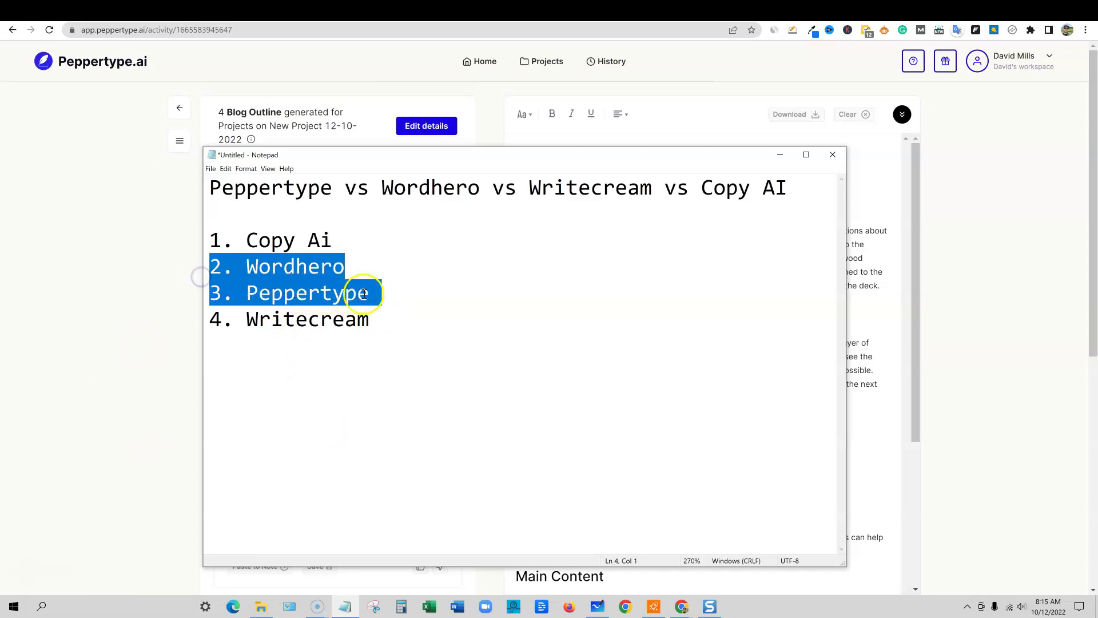
{"action": "left_click", "coordinate": [407, 295]}
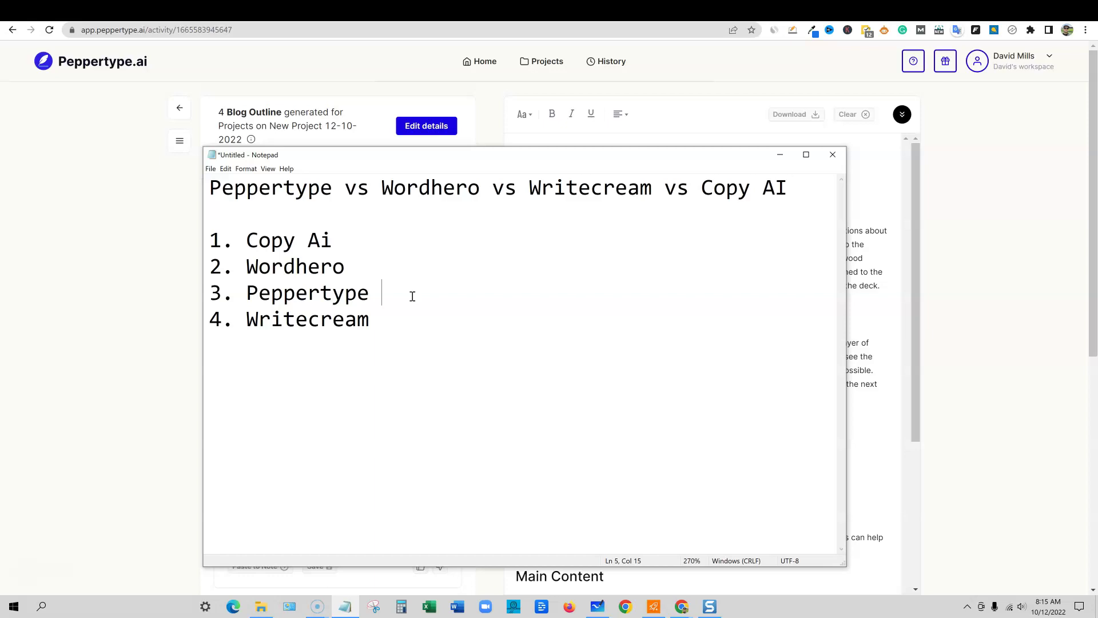
{"action": "left_click_drag", "start_coordinate": [379, 291], "coordinate": [204, 269]}
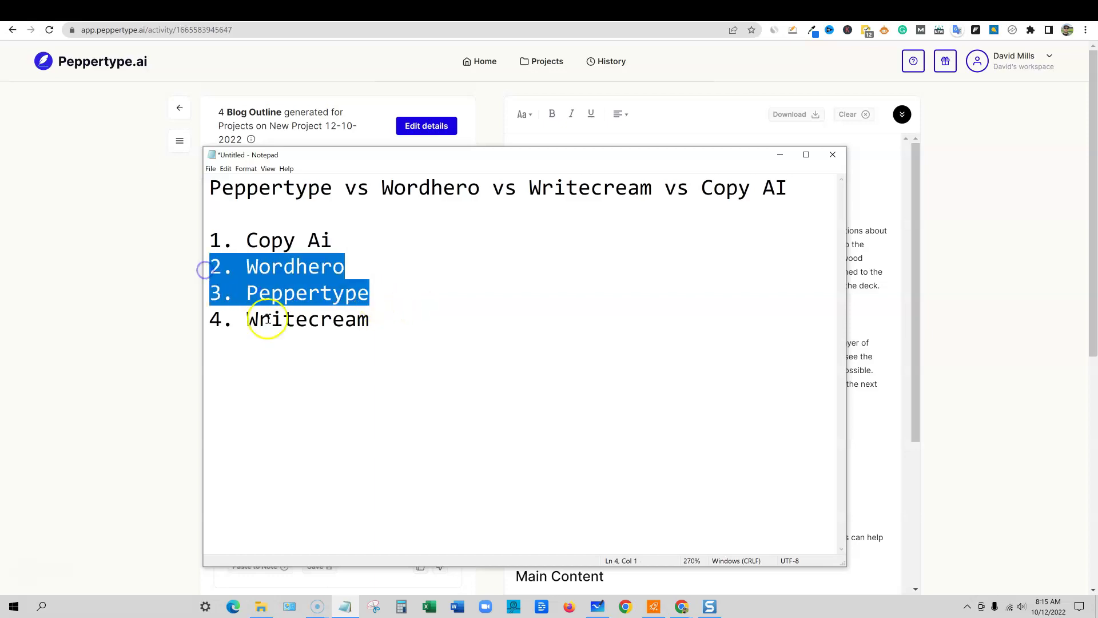
{"action": "left_click", "coordinate": [383, 324]}
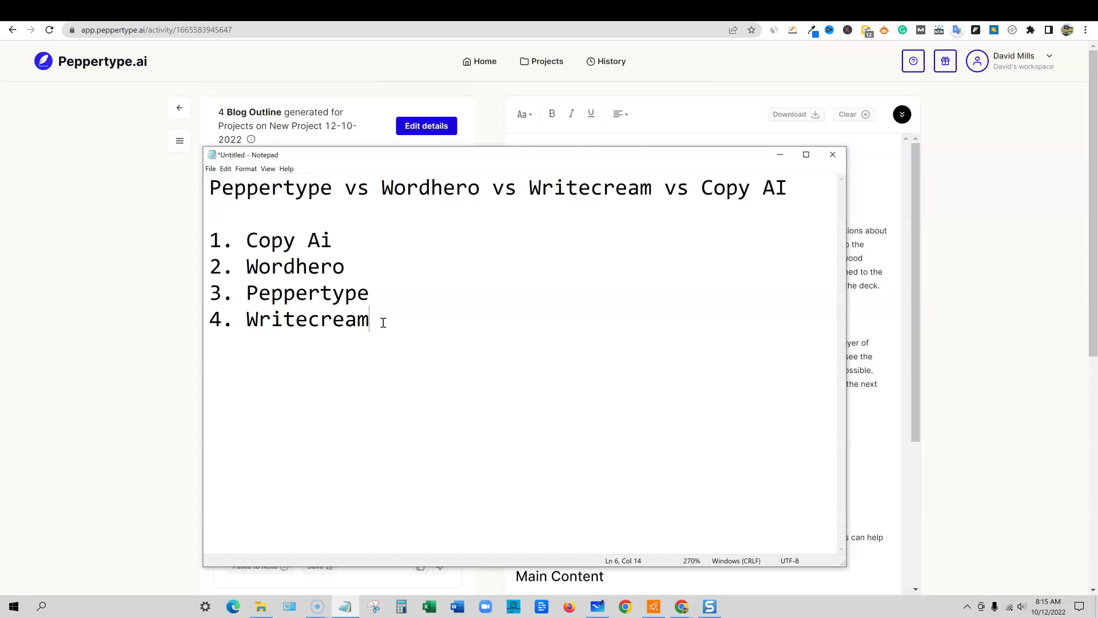
{"action": "left_click_drag", "start_coordinate": [378, 293], "coordinate": [207, 242]}
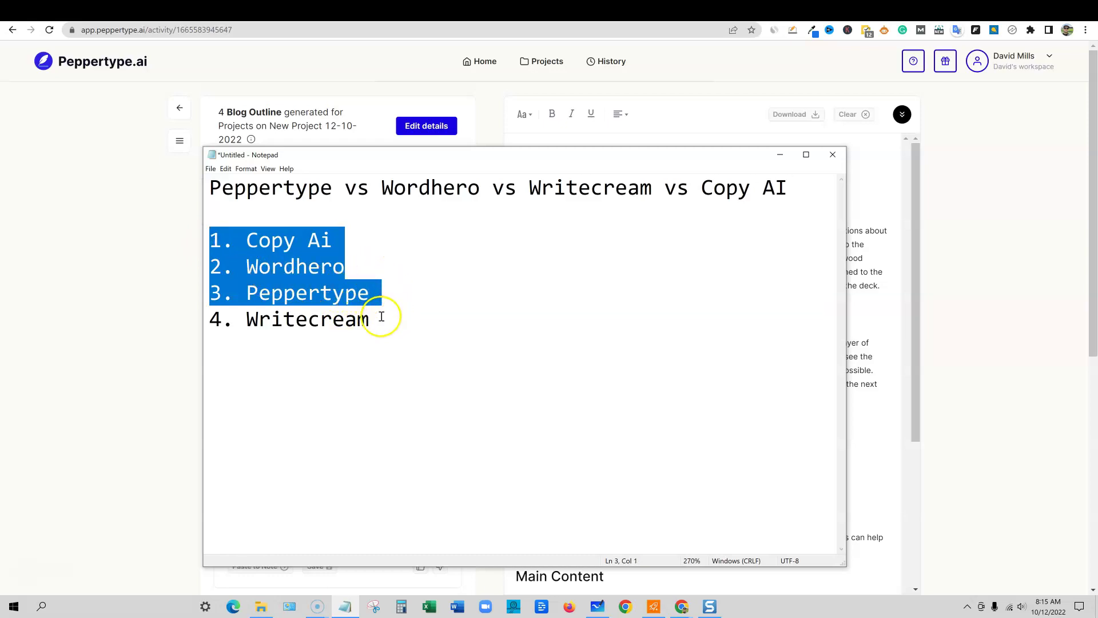
{"action": "left_click_drag", "start_coordinate": [378, 323], "coordinate": [212, 318]}
{"action": "left_click", "coordinate": [393, 315]}
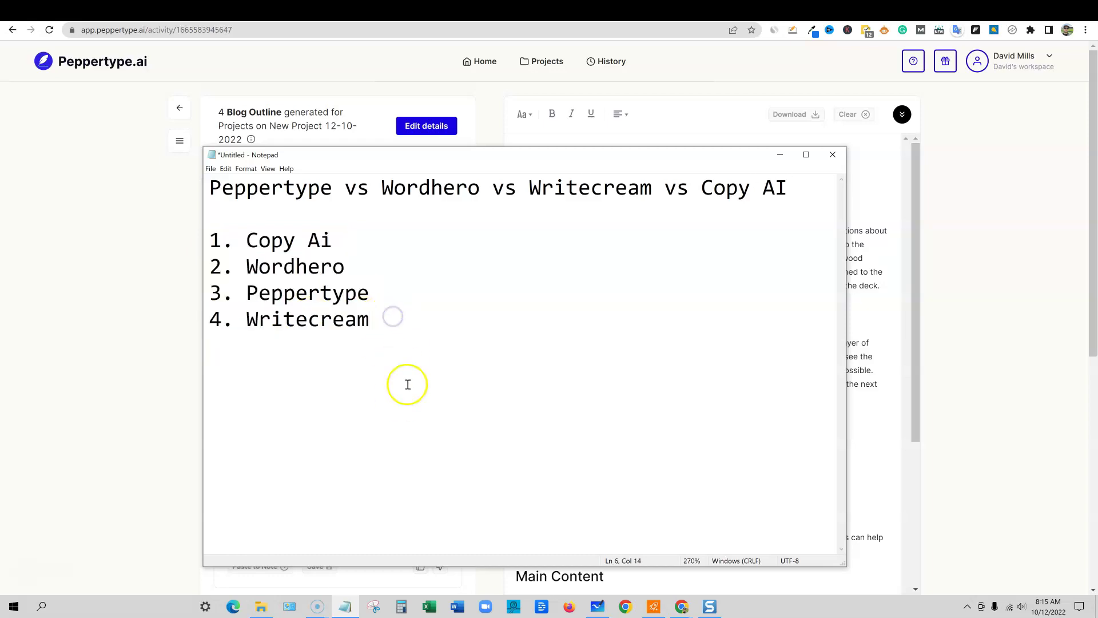
{"action": "left_click_drag", "start_coordinate": [372, 318], "coordinate": [210, 240]}
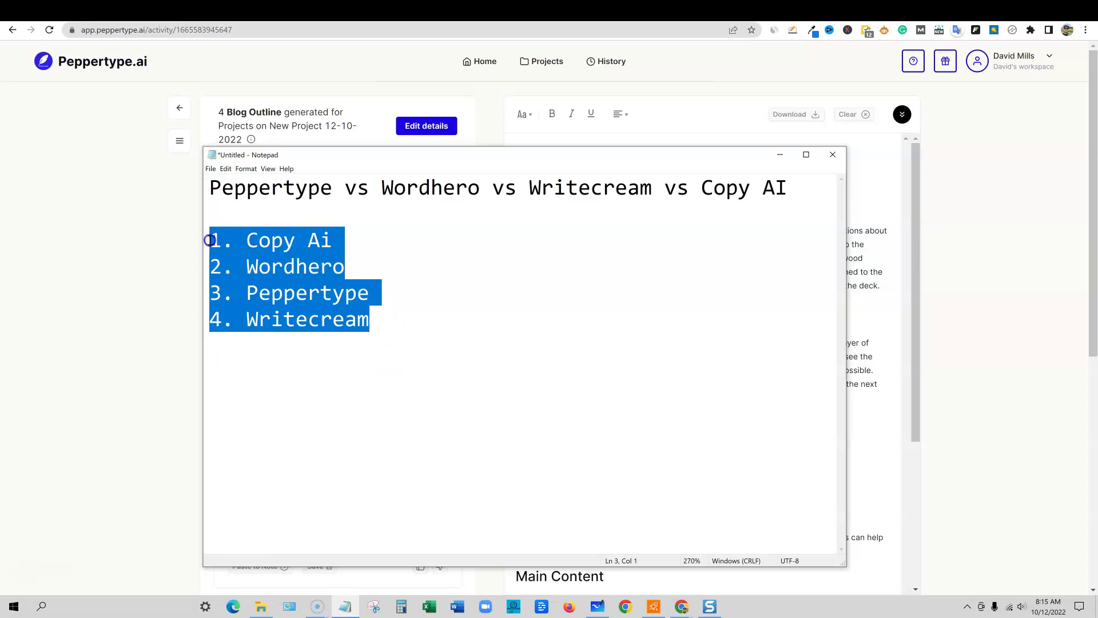
{"action": "left_click", "coordinate": [385, 323]}
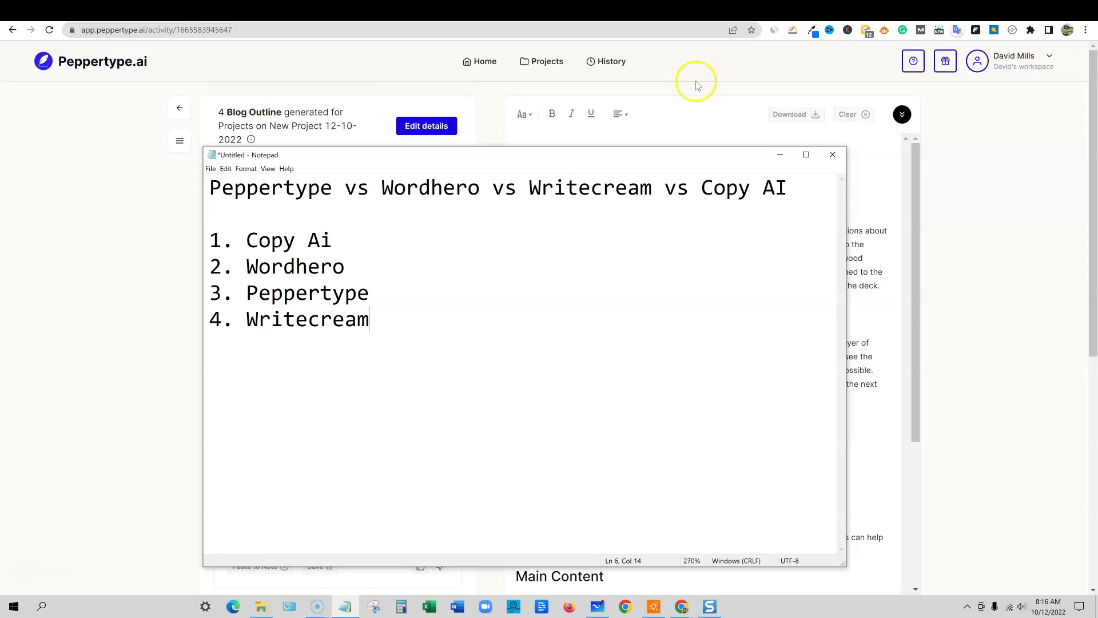
Switch to AppSumo in the browser, open its home page and search the products for "ai writer".
{"action": "left_click", "coordinate": [17, 10]}
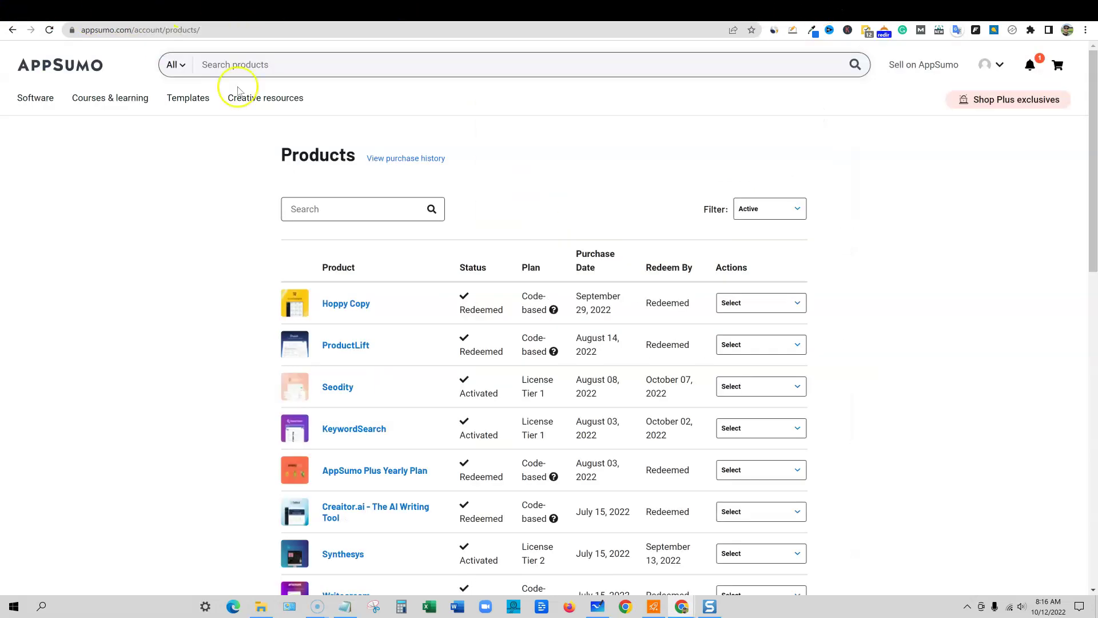
{"action": "left_click", "coordinate": [91, 68]}
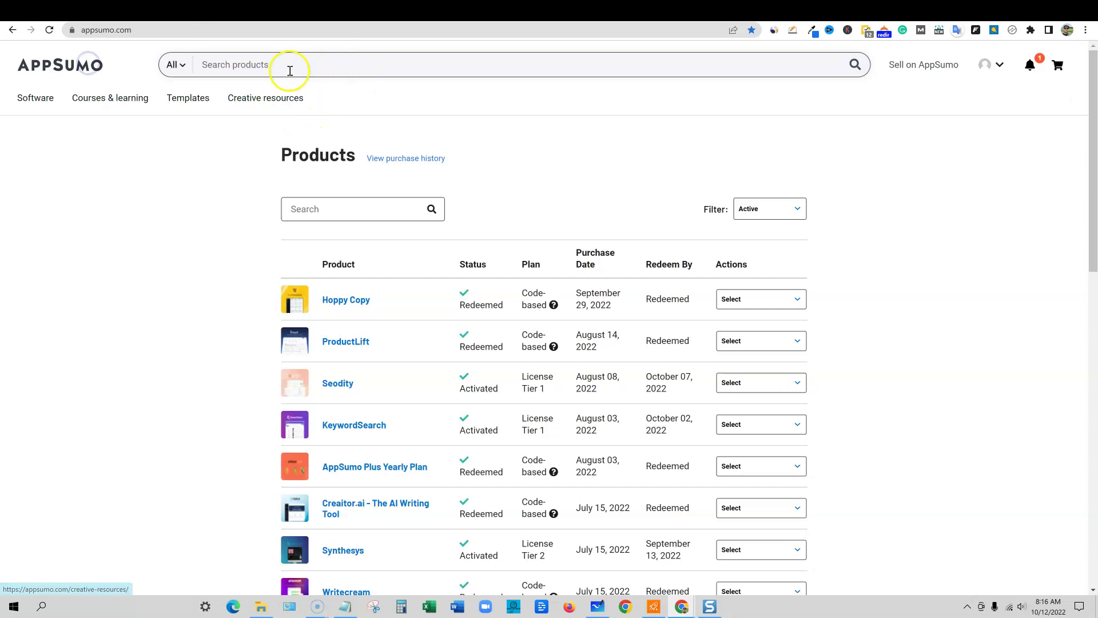
{"action": "left_click", "coordinate": [240, 66]}
{"action": "type", "text": "ai"}
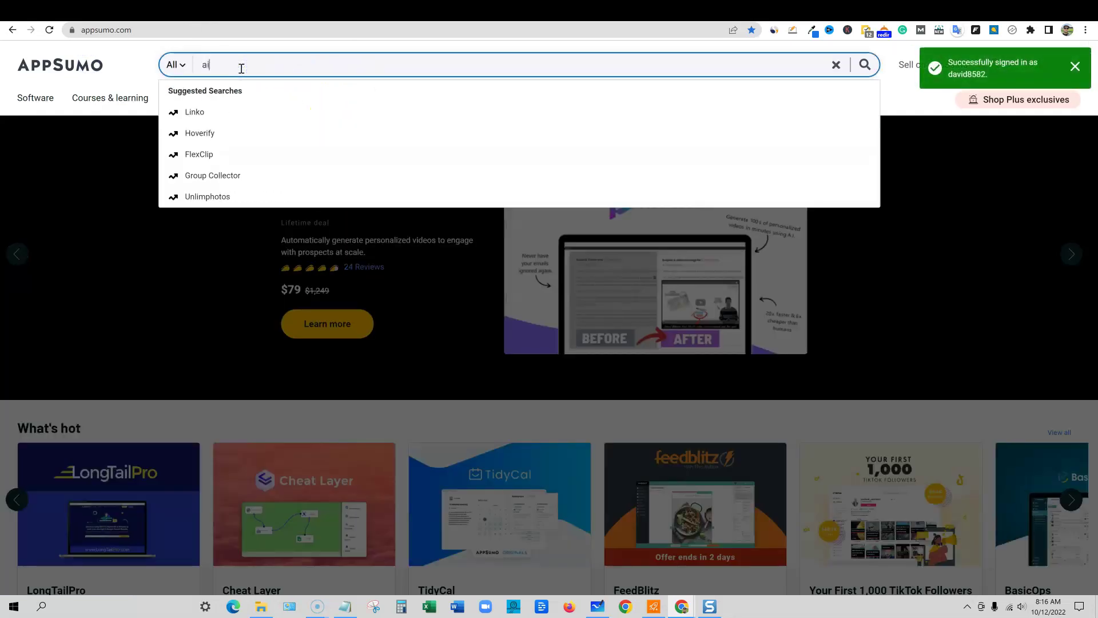
{"action": "type", "text": " writer"}
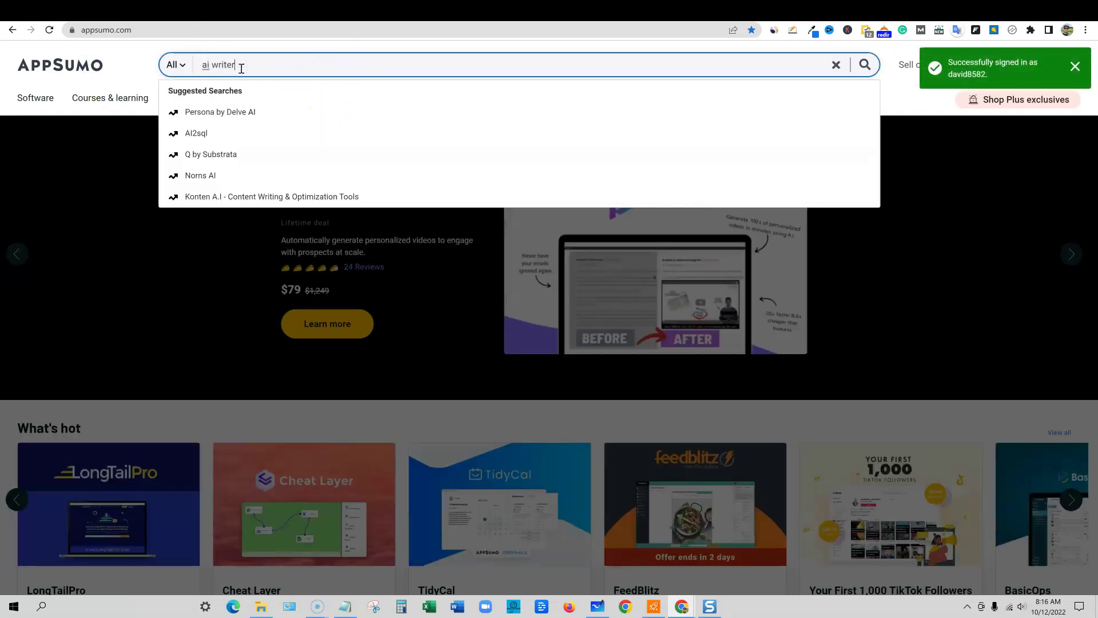
{"action": "key", "text": "Return"}
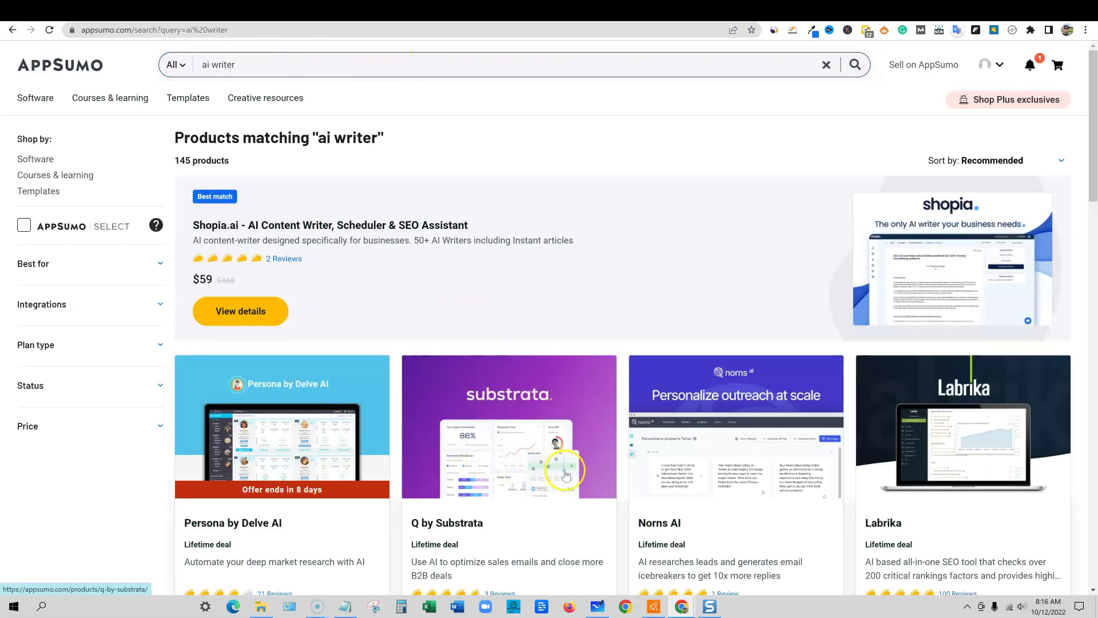
Look through the product results for "ai writer", examining the AI writing tools on offer, their deal types and prices.
{"action": "scroll", "coordinate": [856, 489], "scroll_direction": "down", "scroll_amount": 8}
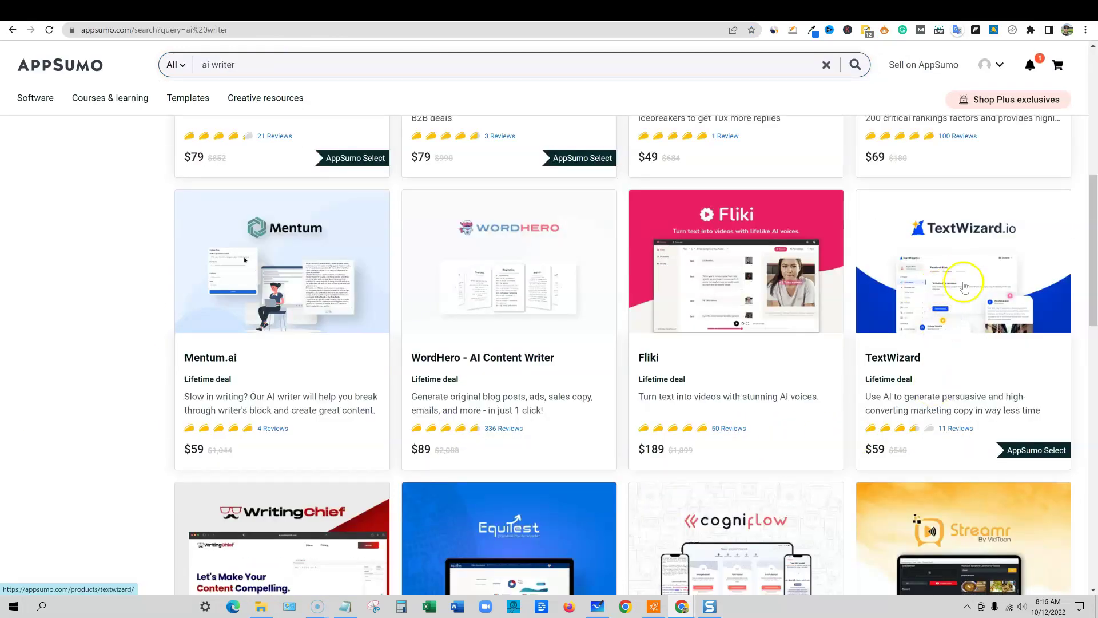
{"action": "scroll", "coordinate": [485, 307], "scroll_direction": "down", "scroll_amount": 1}
{"action": "scroll", "coordinate": [485, 307], "scroll_direction": "down", "scroll_amount": 3}
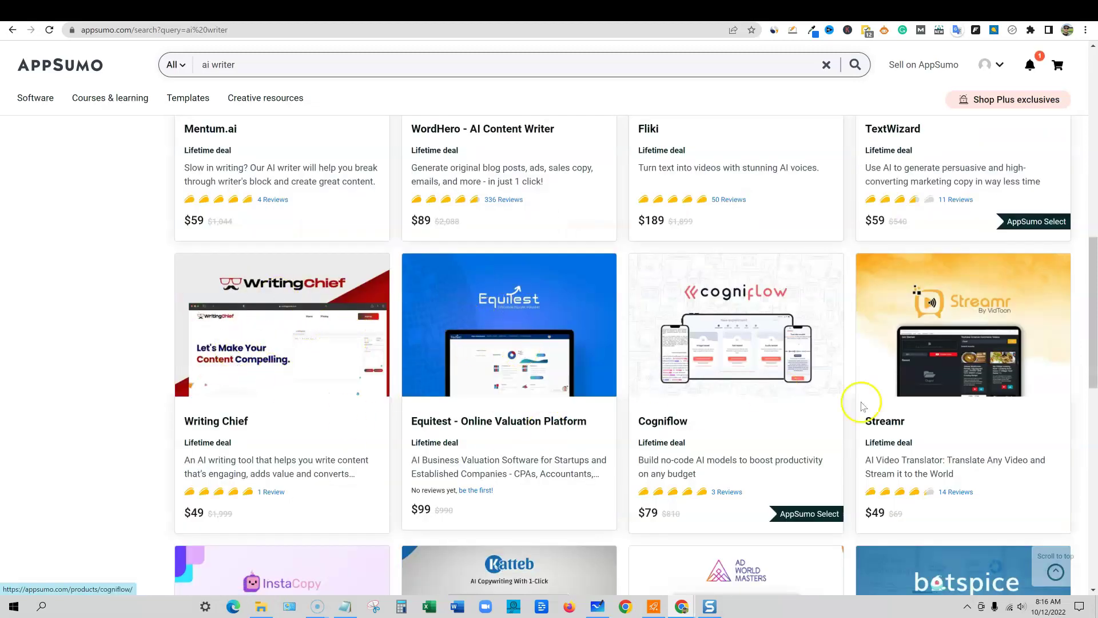
{"action": "scroll", "coordinate": [663, 371], "scroll_direction": "down", "scroll_amount": 1}
{"action": "scroll", "coordinate": [664, 371], "scroll_direction": "down", "scroll_amount": 3}
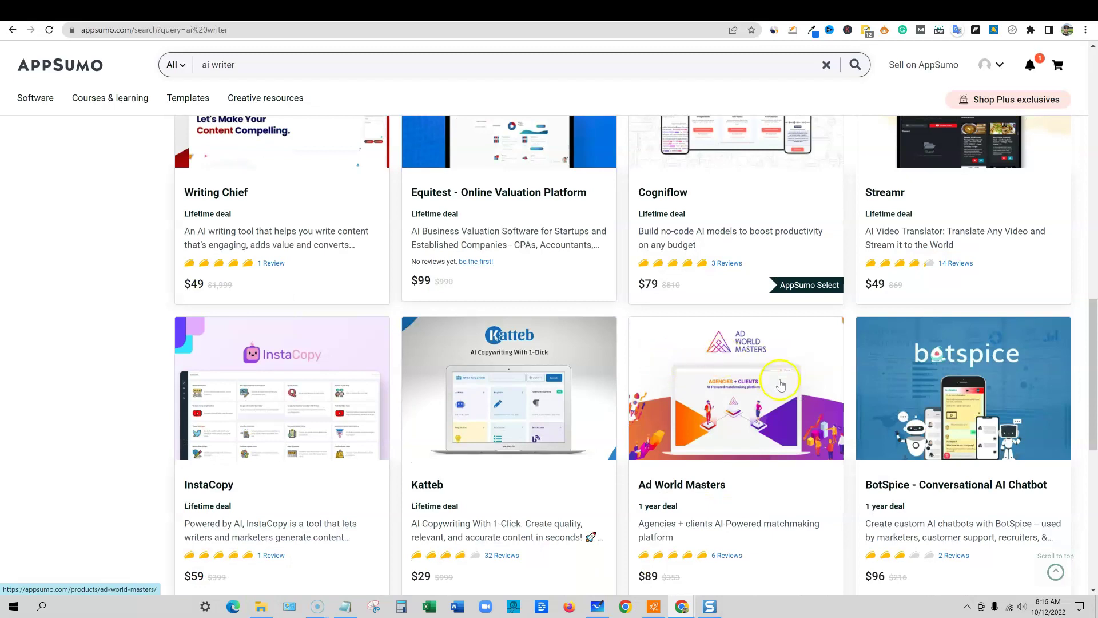
{"action": "scroll", "coordinate": [743, 372], "scroll_direction": "down", "scroll_amount": 1}
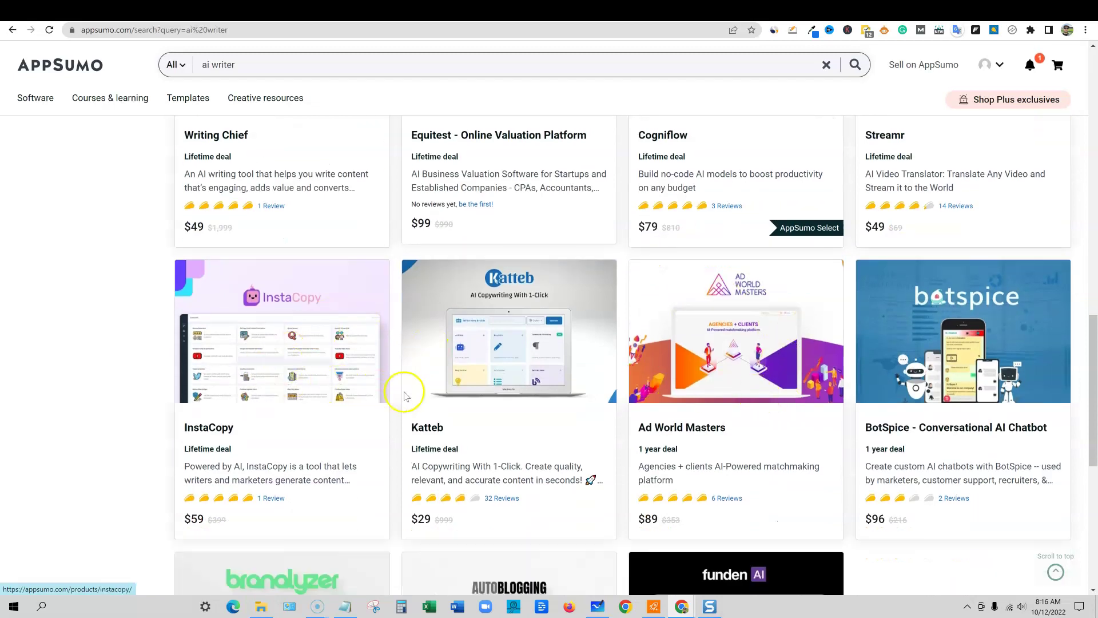
{"action": "scroll", "coordinate": [622, 366], "scroll_direction": "down", "scroll_amount": 5}
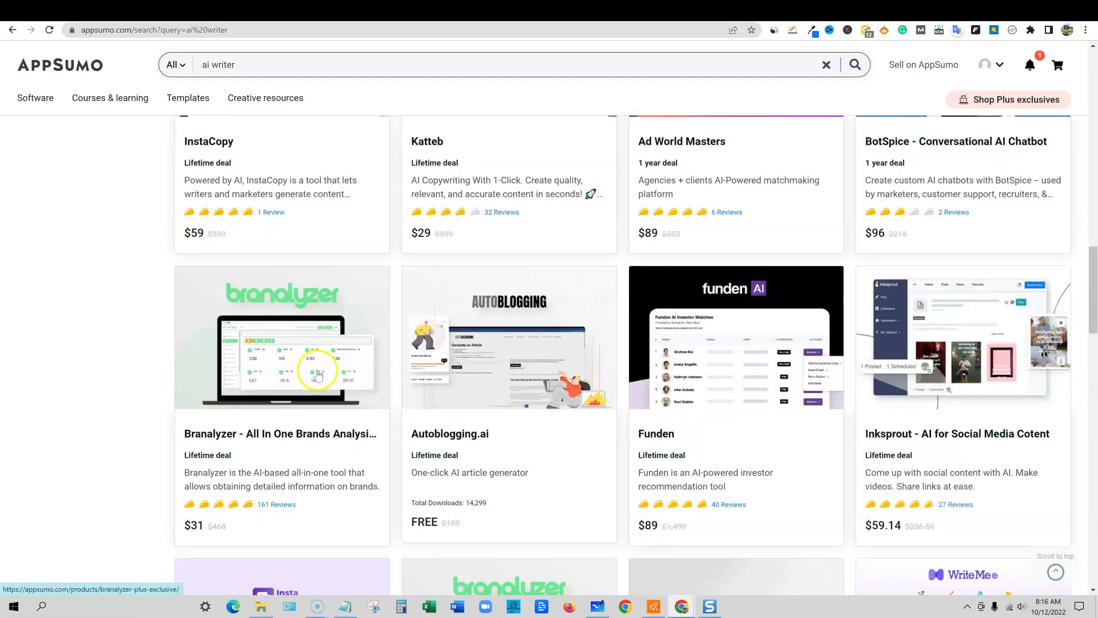
{"action": "scroll", "coordinate": [320, 368], "scroll_direction": "down", "scroll_amount": 1}
{"action": "scroll", "coordinate": [663, 401], "scroll_direction": "down", "scroll_amount": 4}
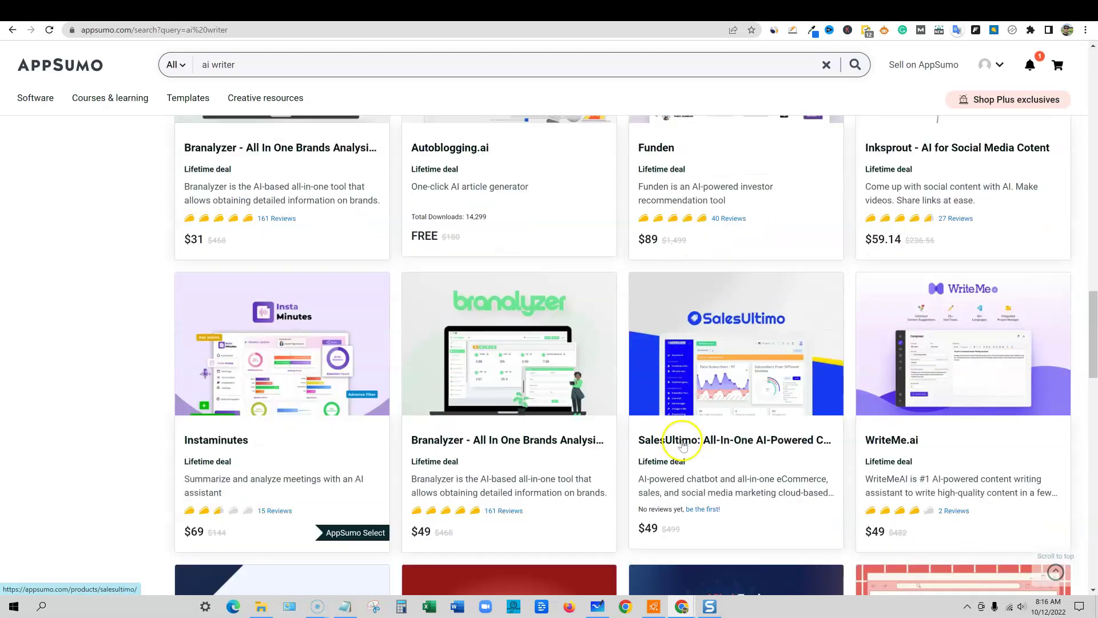
{"action": "scroll", "coordinate": [1006, 400], "scroll_direction": "down", "scroll_amount": 1}
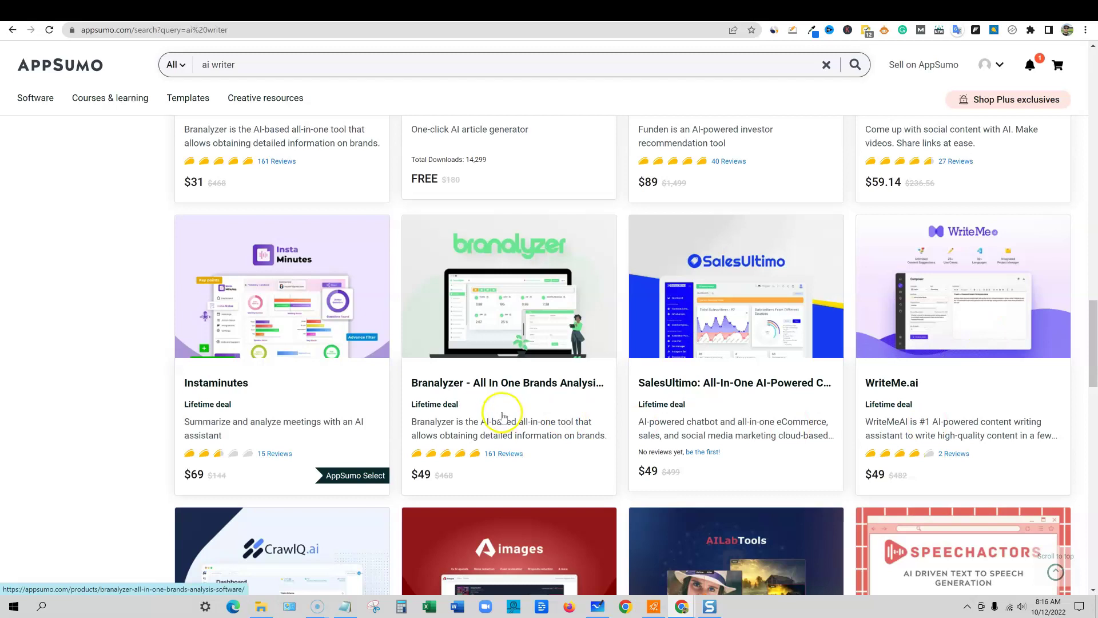
{"action": "scroll", "coordinate": [401, 385], "scroll_direction": "down", "scroll_amount": 5}
{"action": "scroll", "coordinate": [478, 375], "scroll_direction": "down", "scroll_amount": 4}
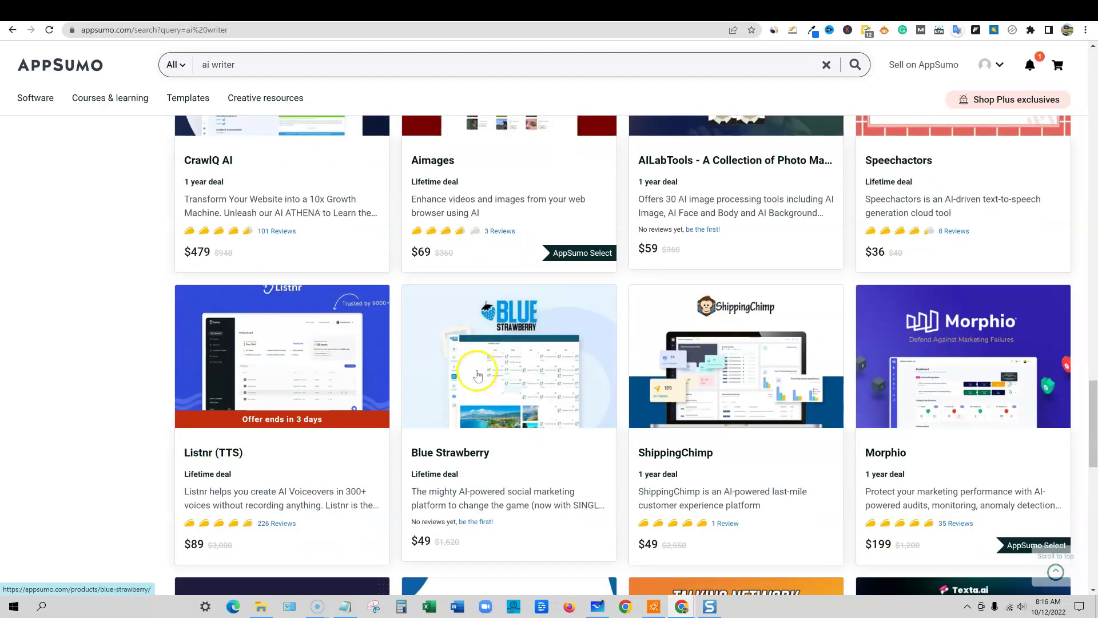
{"action": "scroll", "coordinate": [438, 373], "scroll_direction": "down", "scroll_amount": 4}
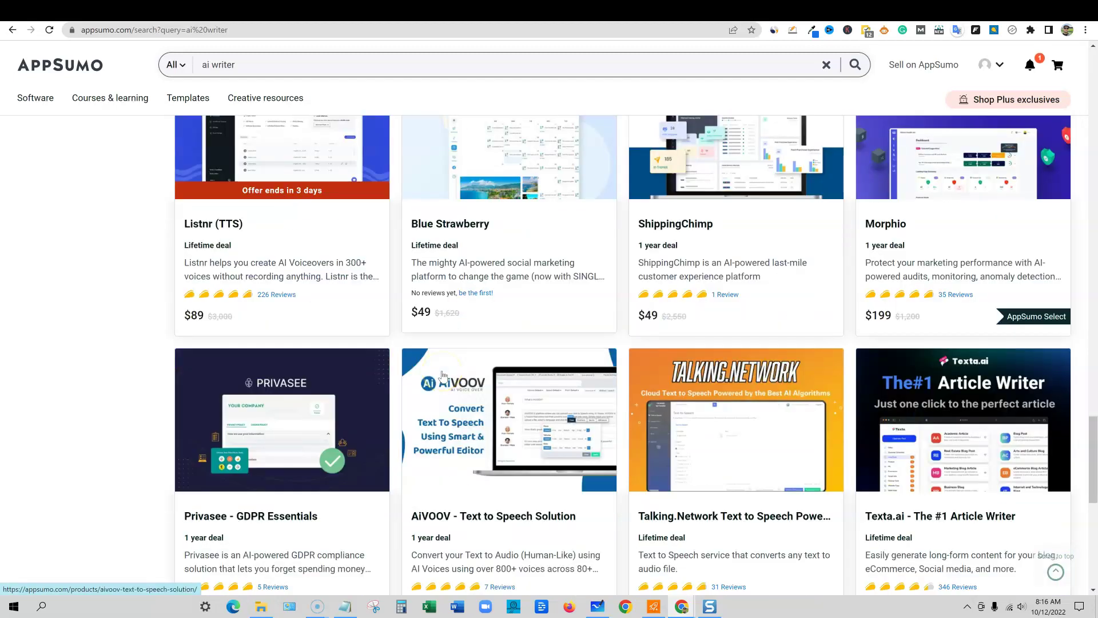
Look through the remaining "ai writer" products, including Texta.ai, NexWriter and TypeSkip, and return to the start of the results.
{"action": "scroll", "coordinate": [443, 375], "scroll_direction": "down", "scroll_amount": 1}
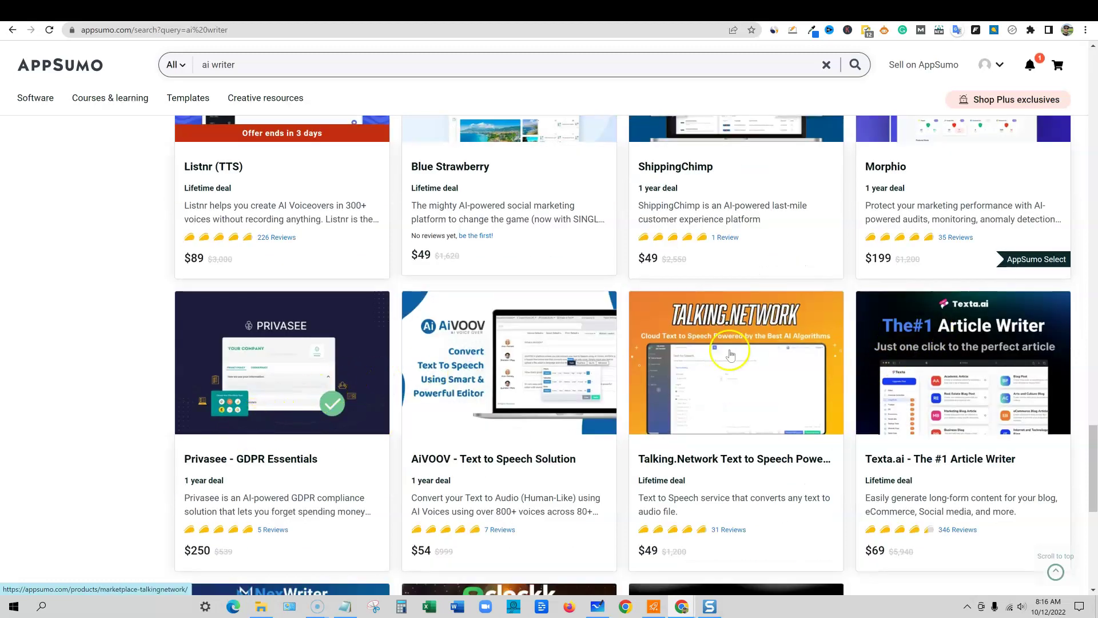
{"action": "scroll", "coordinate": [975, 377], "scroll_direction": "down", "scroll_amount": 4}
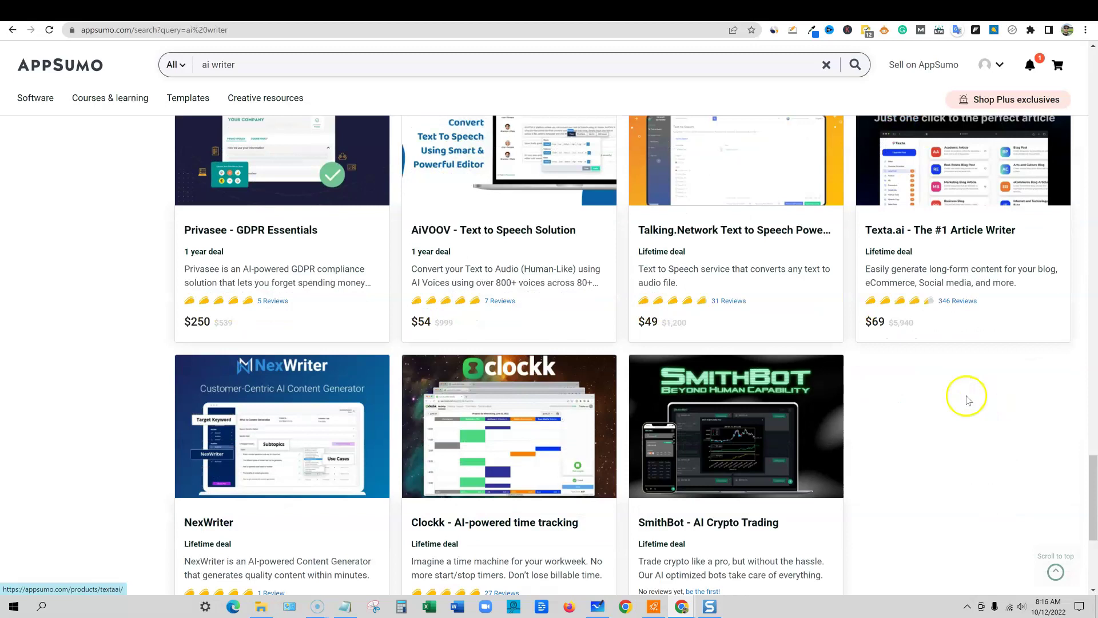
{"action": "scroll", "coordinate": [372, 366], "scroll_direction": "down", "scroll_amount": 4}
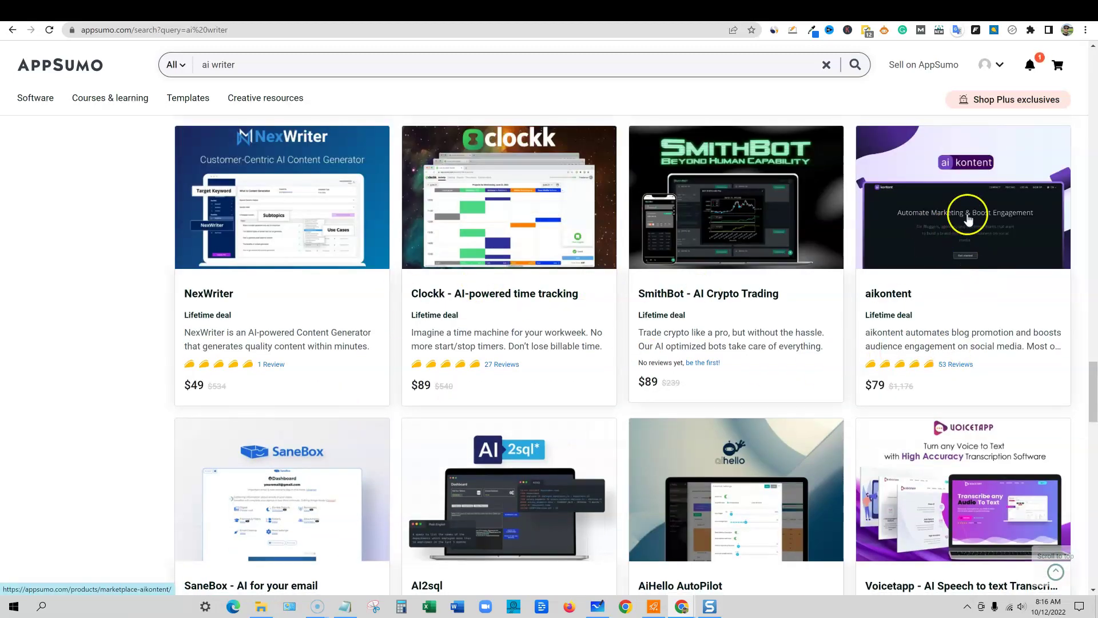
{"action": "scroll", "coordinate": [592, 400], "scroll_direction": "down", "scroll_amount": 6}
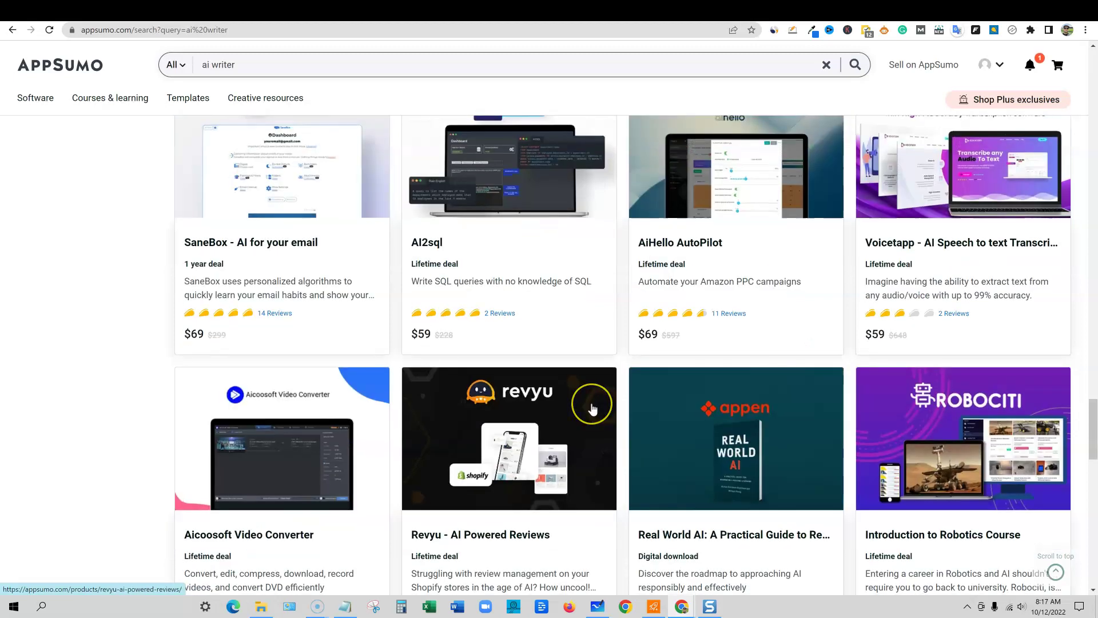
{"action": "scroll", "coordinate": [592, 407], "scroll_direction": "down", "scroll_amount": 8}
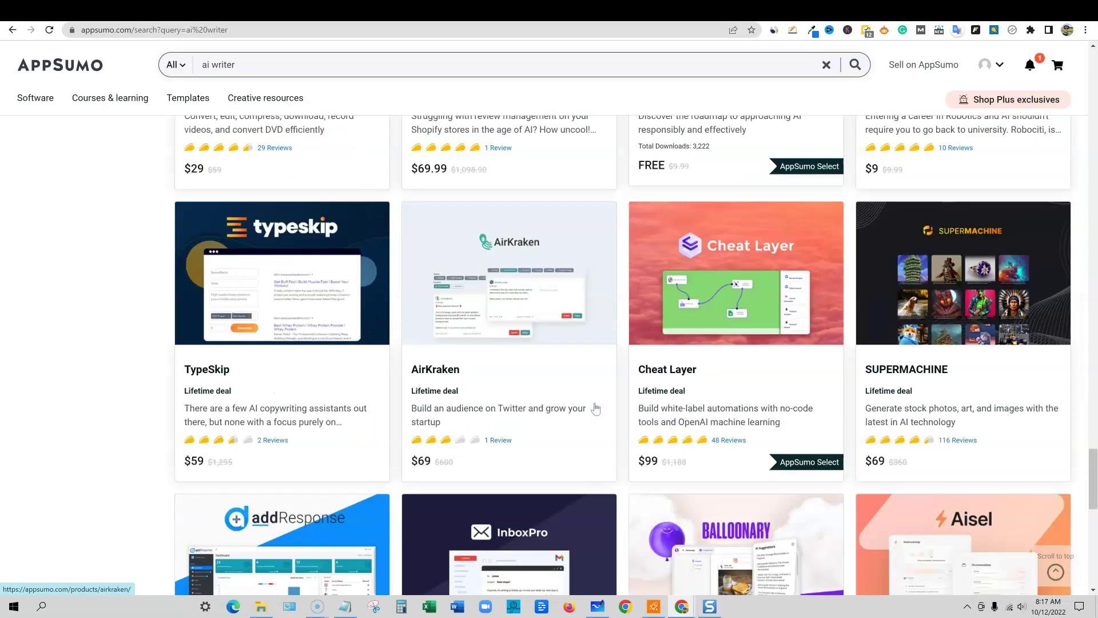
{"action": "left_click_drag", "start_coordinate": [1092, 480], "coordinate": [1089, 52]}
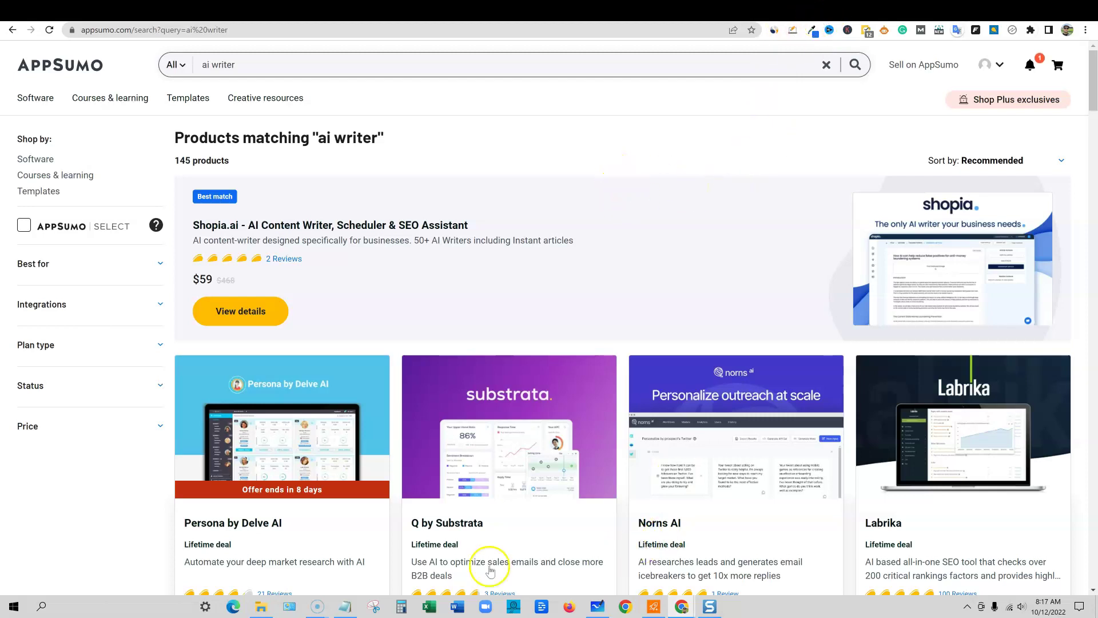
Switch to the Notepad ranking and highlight the third entry, Peppertype, to review its place.
{"action": "left_click", "coordinate": [344, 606]}
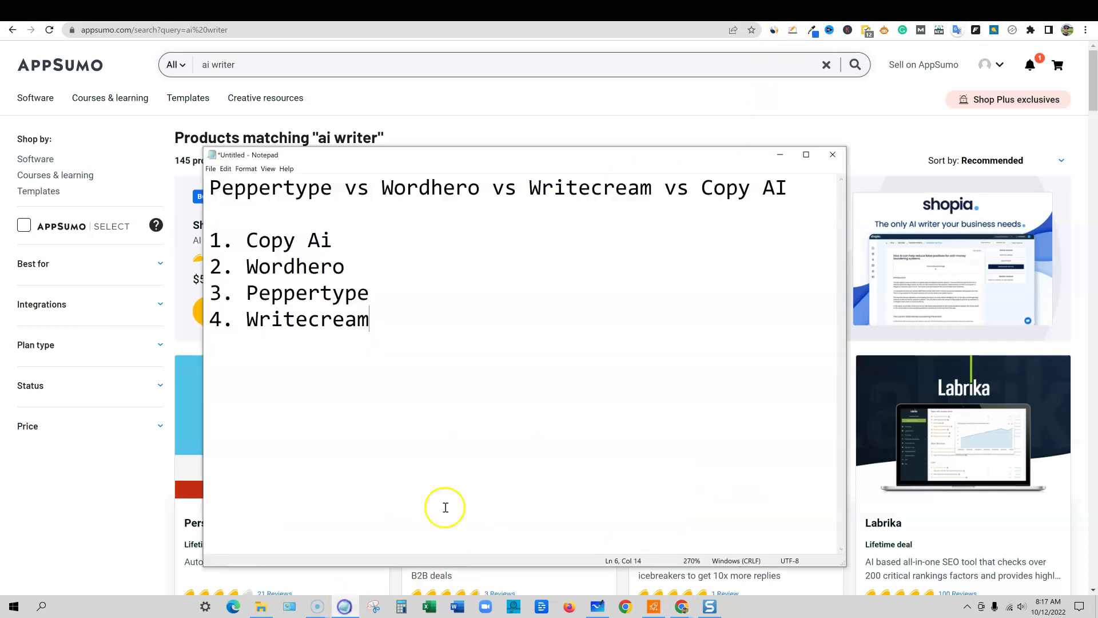
{"action": "left_click_drag", "start_coordinate": [382, 289], "coordinate": [209, 292]}
{"action": "left_click", "coordinate": [382, 287]}
{"action": "left_click_drag", "start_coordinate": [382, 287], "coordinate": [202, 288]}
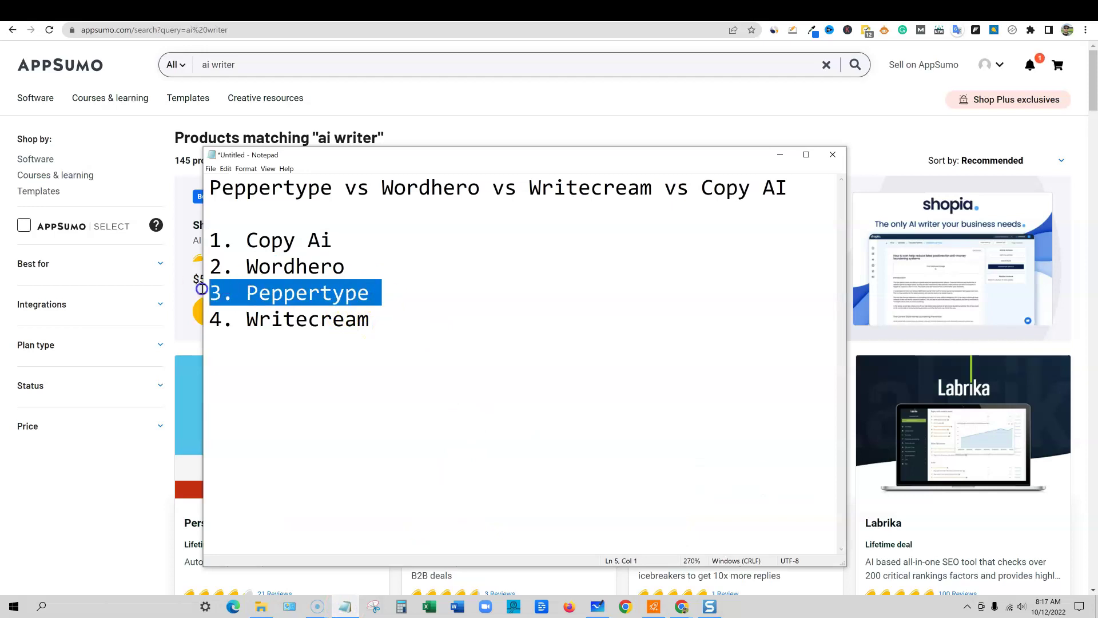
{"action": "left_click", "coordinate": [398, 297]}
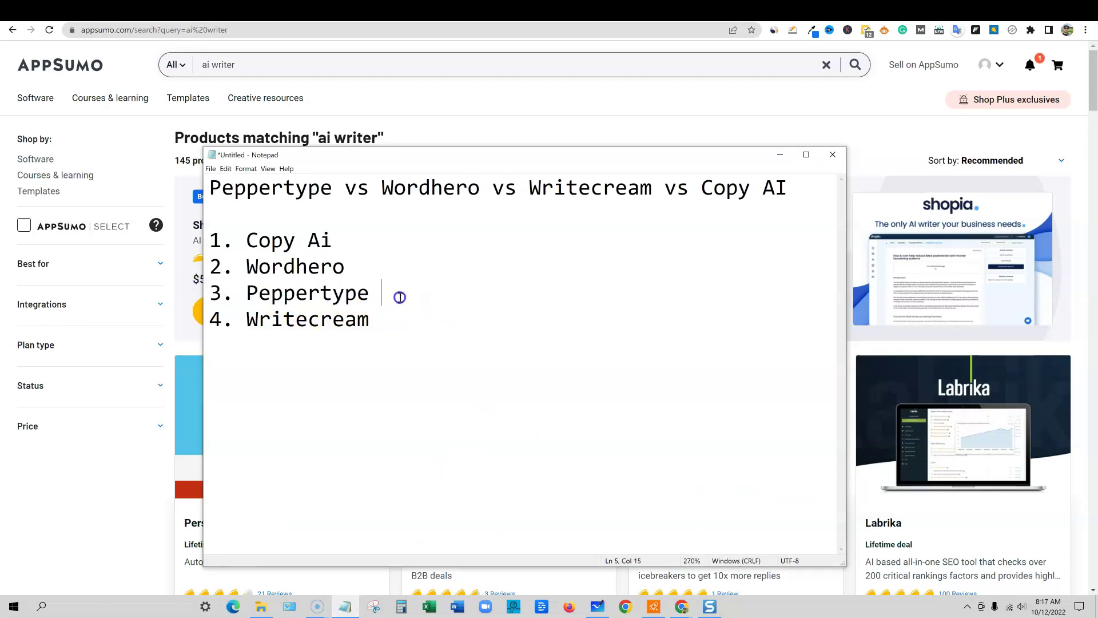
{"action": "left_click_drag", "start_coordinate": [376, 293], "coordinate": [219, 293]}
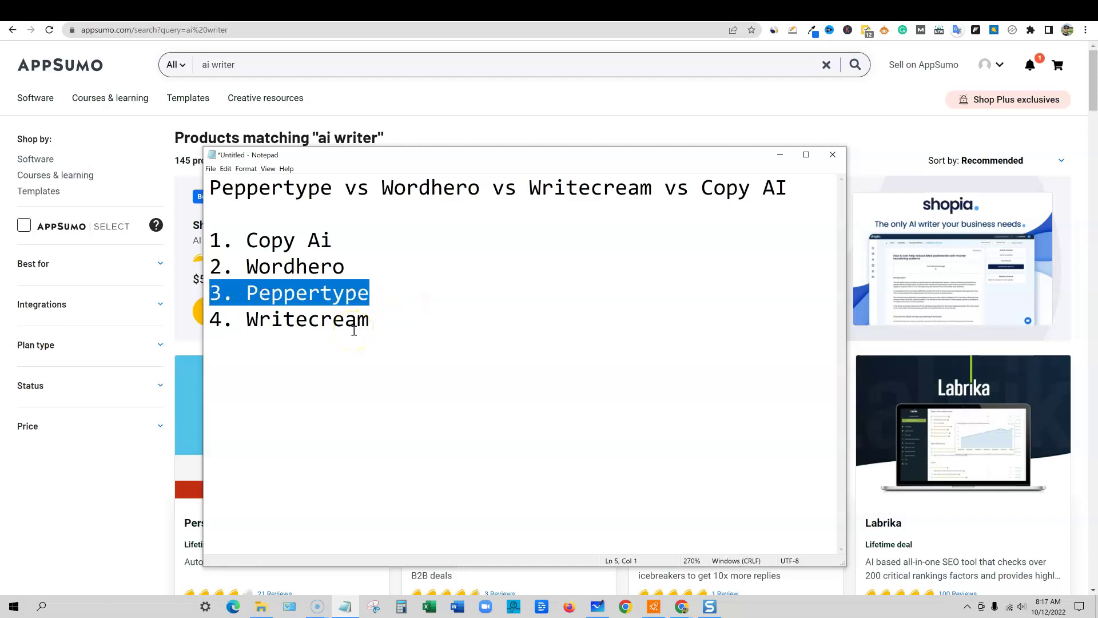
{"action": "left_click", "coordinate": [373, 290]}
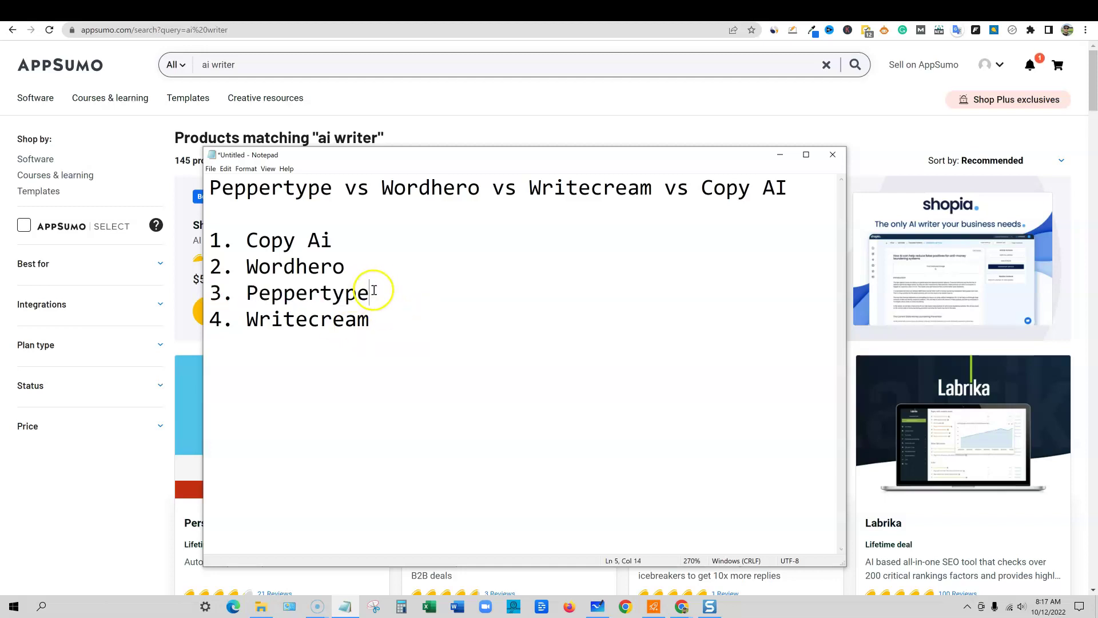
Compare the Wordhero and Peppertype entries by highlighting them together, then highlight the top three tools including Copy Ai.
{"action": "left_click_drag", "start_coordinate": [378, 293], "coordinate": [201, 239]}
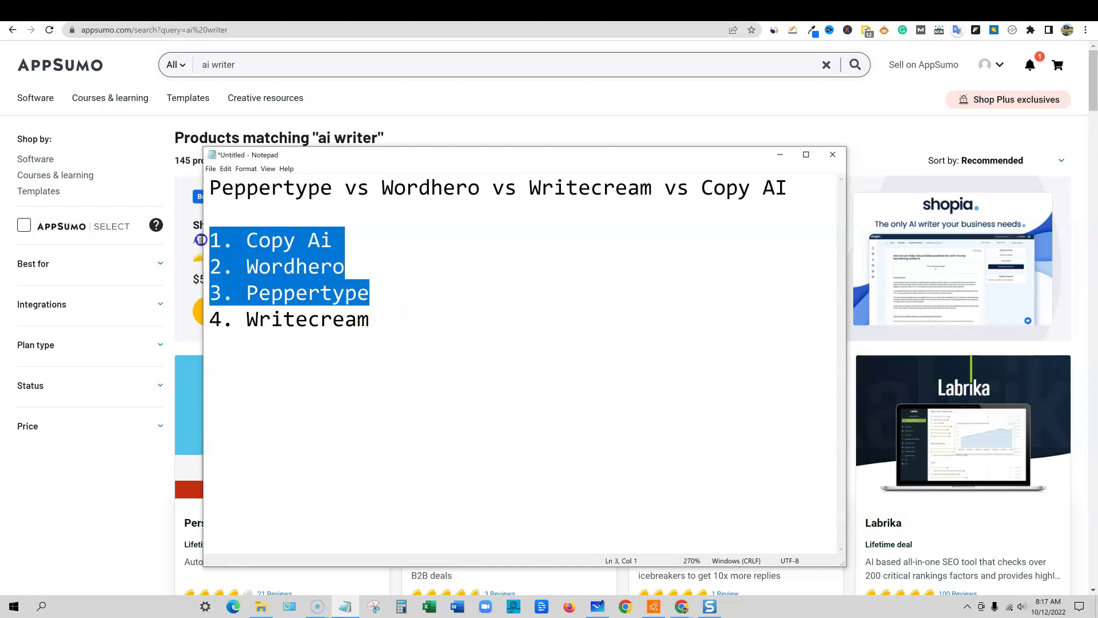
{"action": "left_click", "coordinate": [416, 297]}
{"action": "left_click_drag", "start_coordinate": [381, 295], "coordinate": [212, 268]}
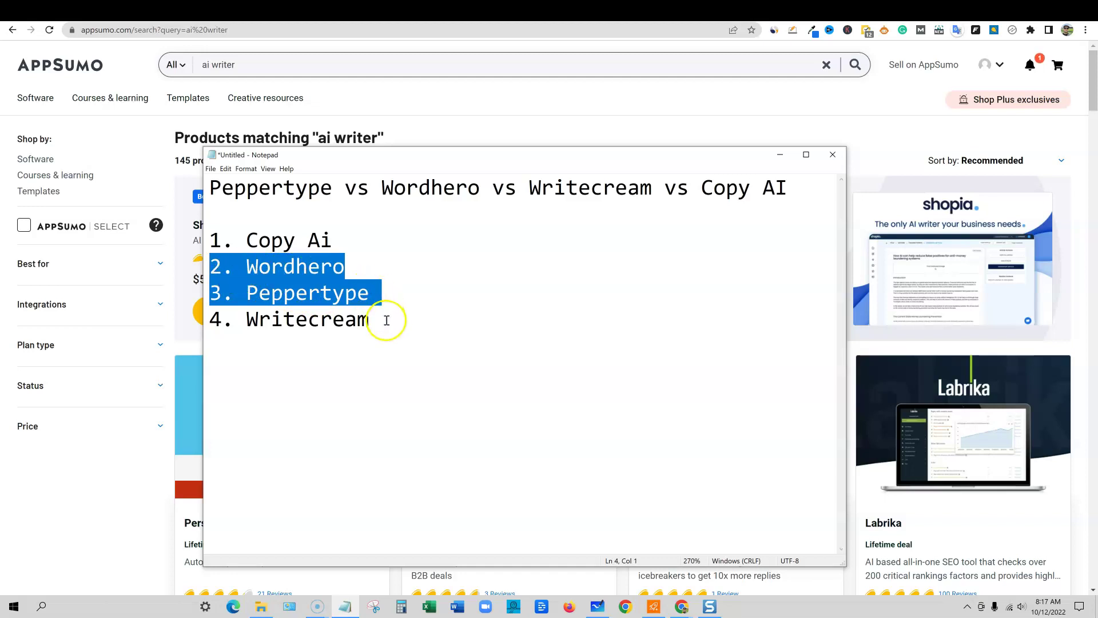
{"action": "left_click", "coordinate": [387, 299]}
{"action": "left_click_drag", "start_coordinate": [387, 299], "coordinate": [206, 272]}
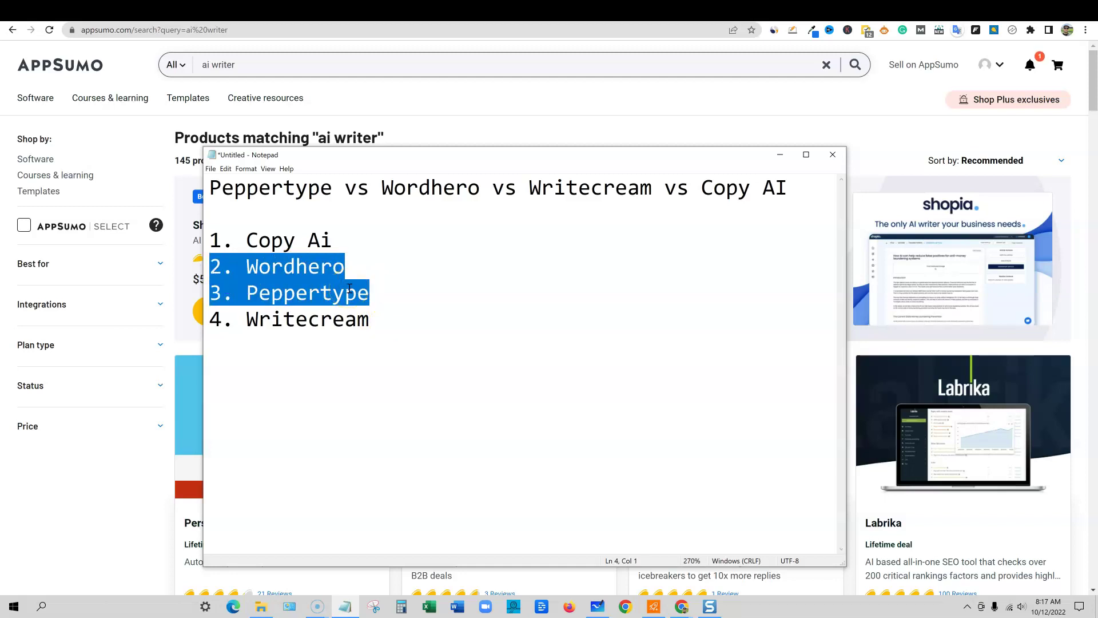
{"action": "left_click", "coordinate": [380, 297]}
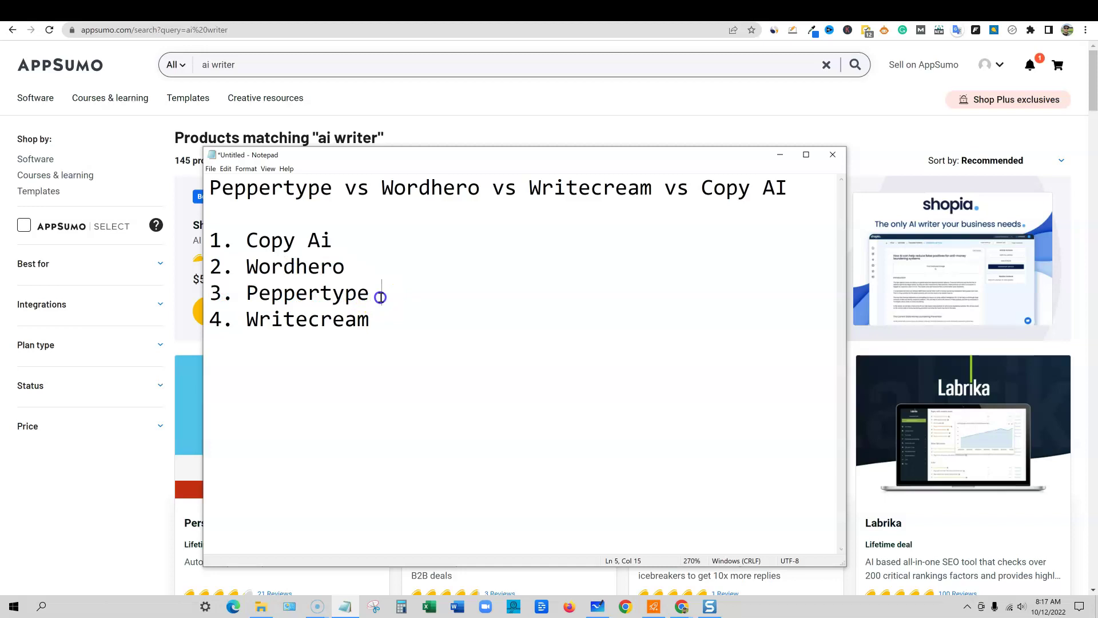
{"action": "left_click_drag", "start_coordinate": [376, 296], "coordinate": [208, 279]}
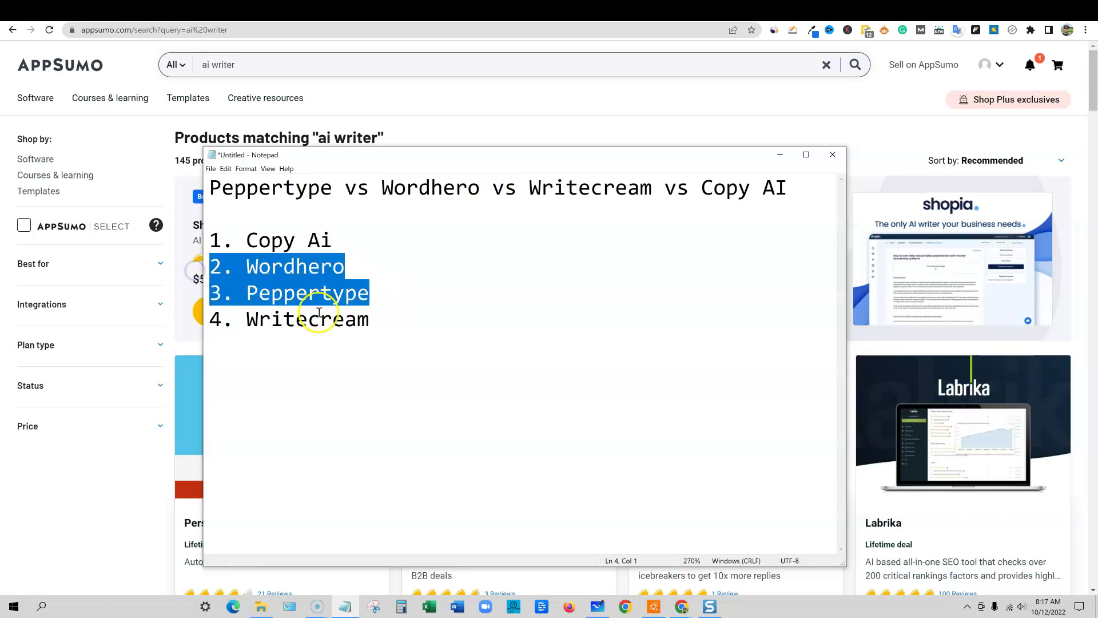
{"action": "left_click", "coordinate": [382, 295]}
{"action": "left_click_drag", "start_coordinate": [382, 295], "coordinate": [209, 268]}
{"action": "left_click", "coordinate": [212, 267]}
{"action": "left_click_drag", "start_coordinate": [379, 289], "coordinate": [199, 250]}
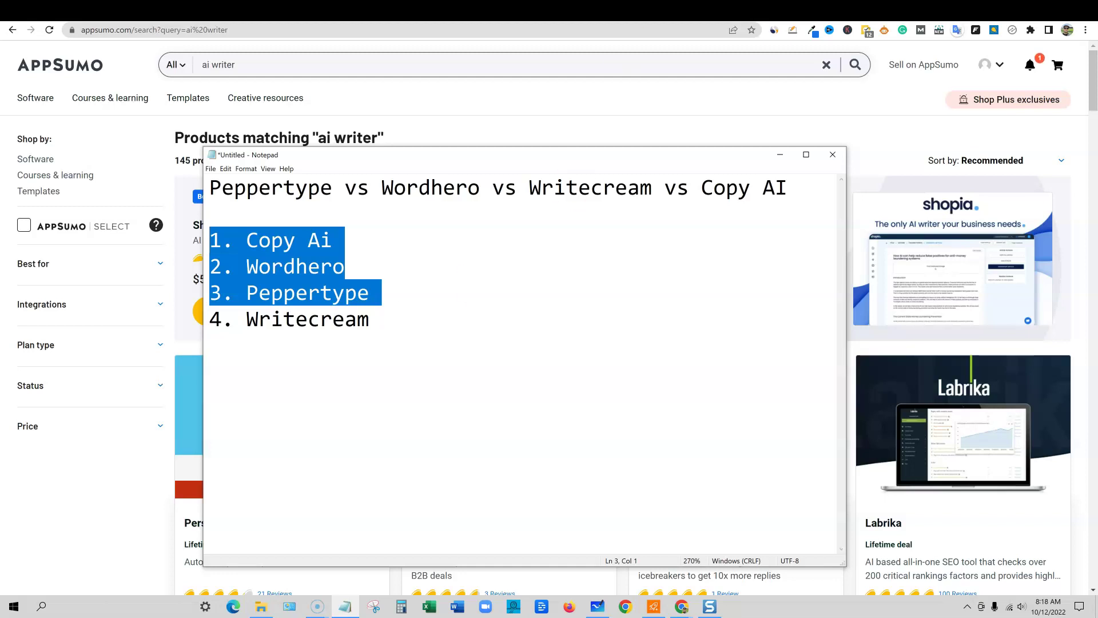
Switch to Peppertype.ai in the browser, open its home page and look through the available content types.
{"action": "left_click", "coordinate": [896, 16]}
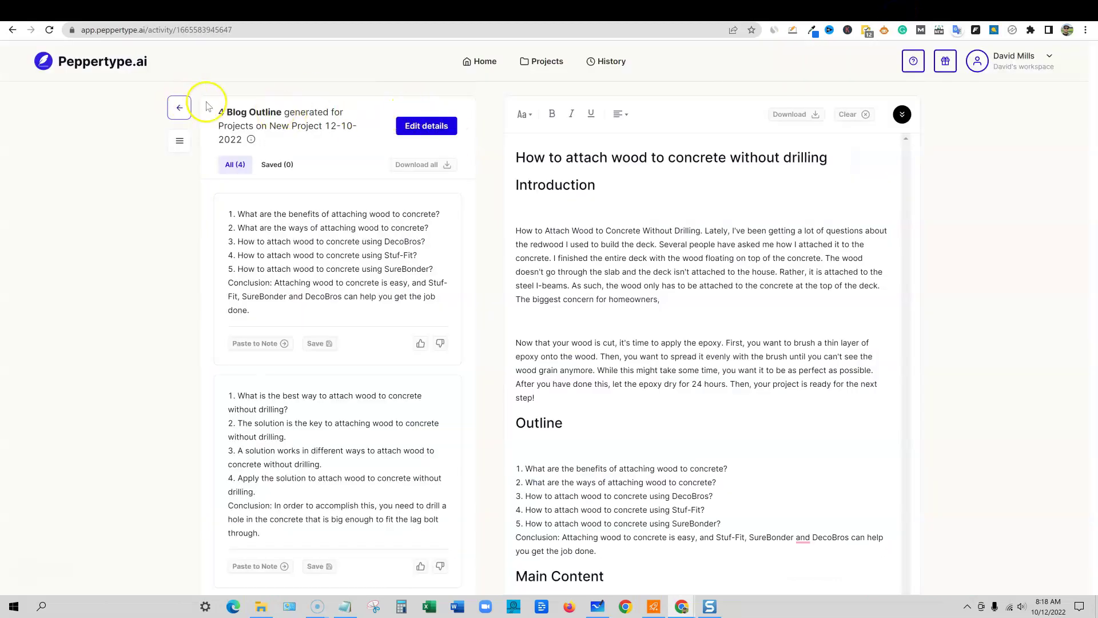
{"action": "left_click", "coordinate": [482, 61]}
{"action": "scroll", "coordinate": [375, 449], "scroll_direction": "down", "scroll_amount": 2}
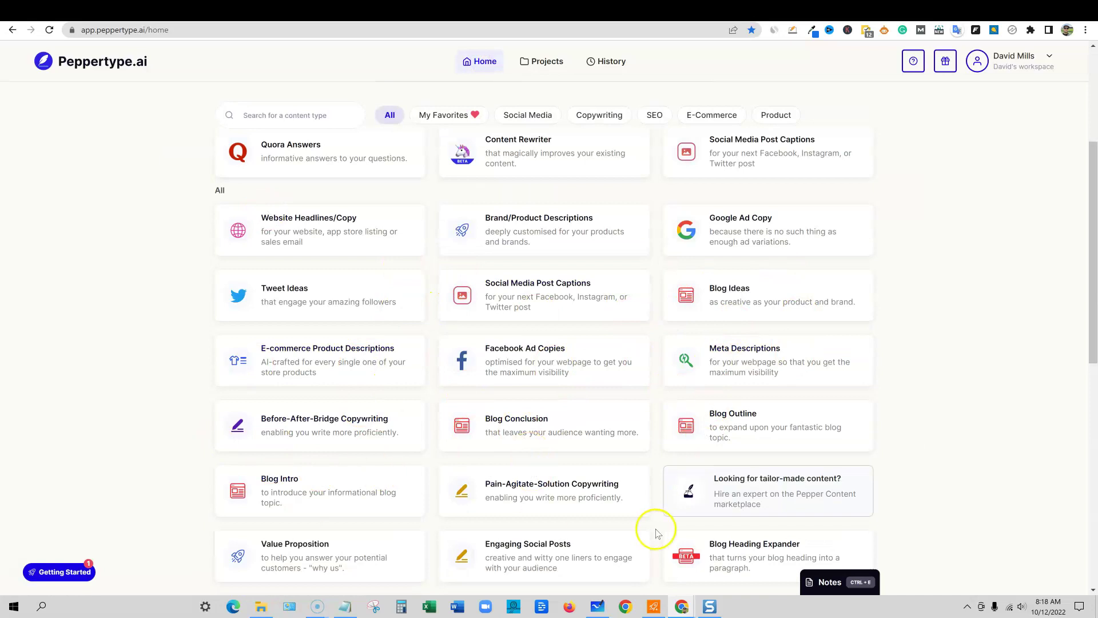
{"action": "scroll", "coordinate": [686, 521], "scroll_direction": "down", "scroll_amount": 4}
{"action": "scroll", "coordinate": [564, 534], "scroll_direction": "up", "scroll_amount": 5}
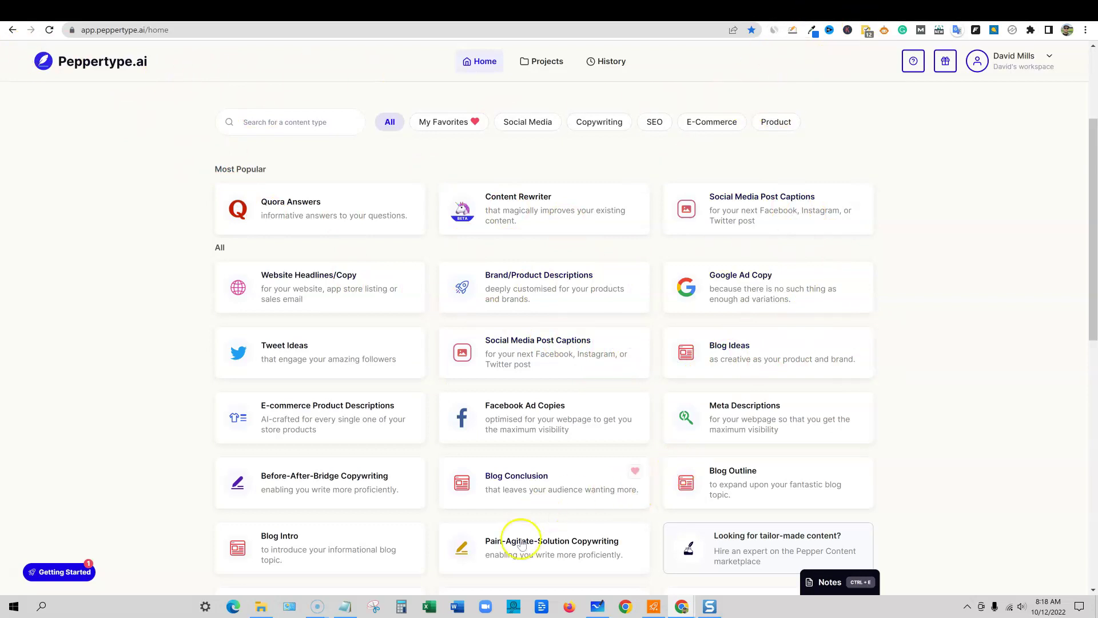
Return to the Notepad ranking and review the four tools, focusing on the first entry, Copy Ai.
{"action": "left_click", "coordinate": [345, 607]}
{"action": "left_click", "coordinate": [409, 264]}
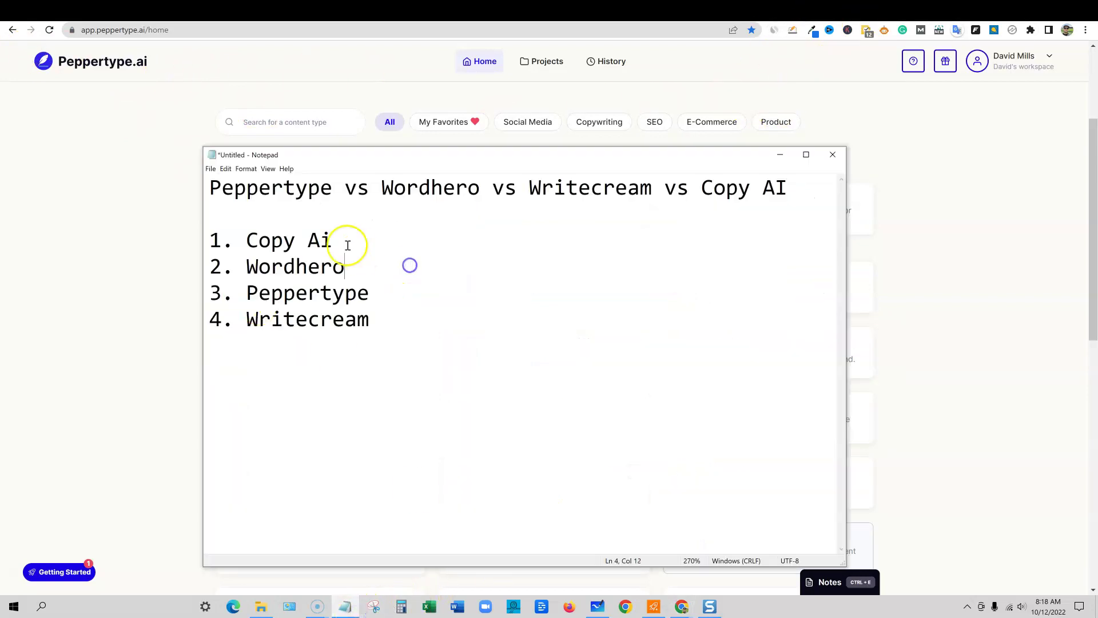
{"action": "mouse_move", "coordinate": [208, 238]}
{"action": "left_mouse_down"}
{"action": "mouse_move", "coordinate": [429, 290]}
{"action": "mouse_move", "coordinate": [437, 319]}
{"action": "mouse_move", "coordinate": [203, 242]}
{"action": "left_mouse_up"}
{"action": "left_click", "coordinate": [455, 317]}
{"action": "left_click", "coordinate": [381, 238]}
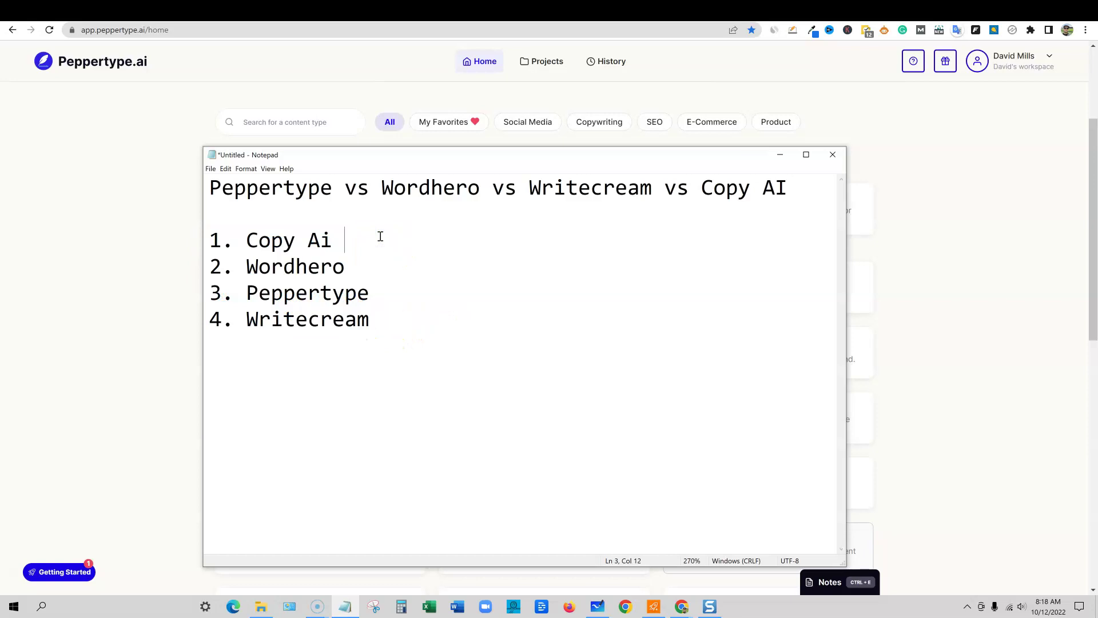